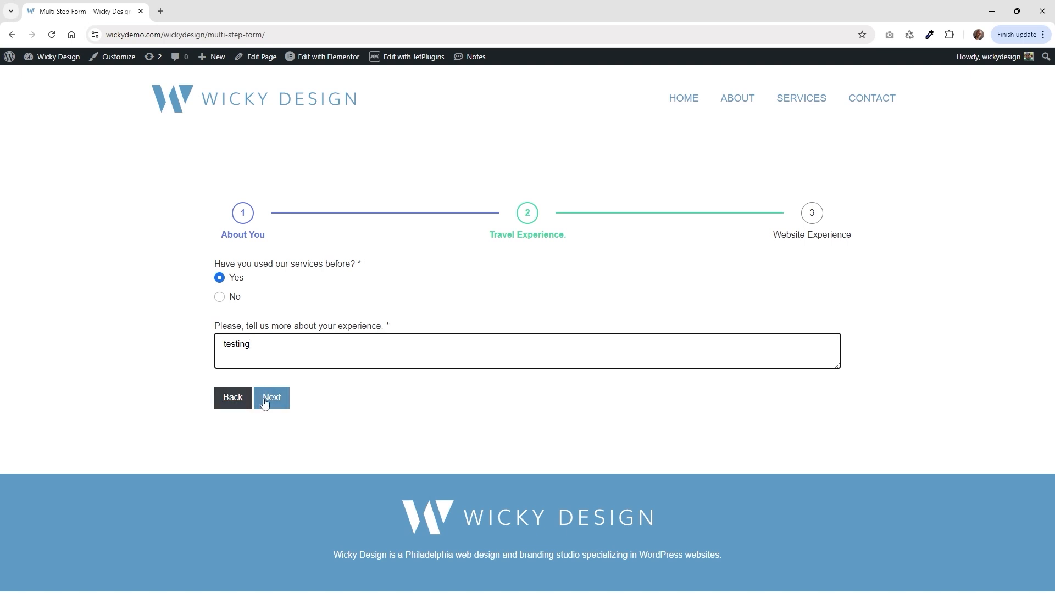
Advance to the Website Experience step and answer Yes, after previewing the No follow-up.
left_click(271, 405)
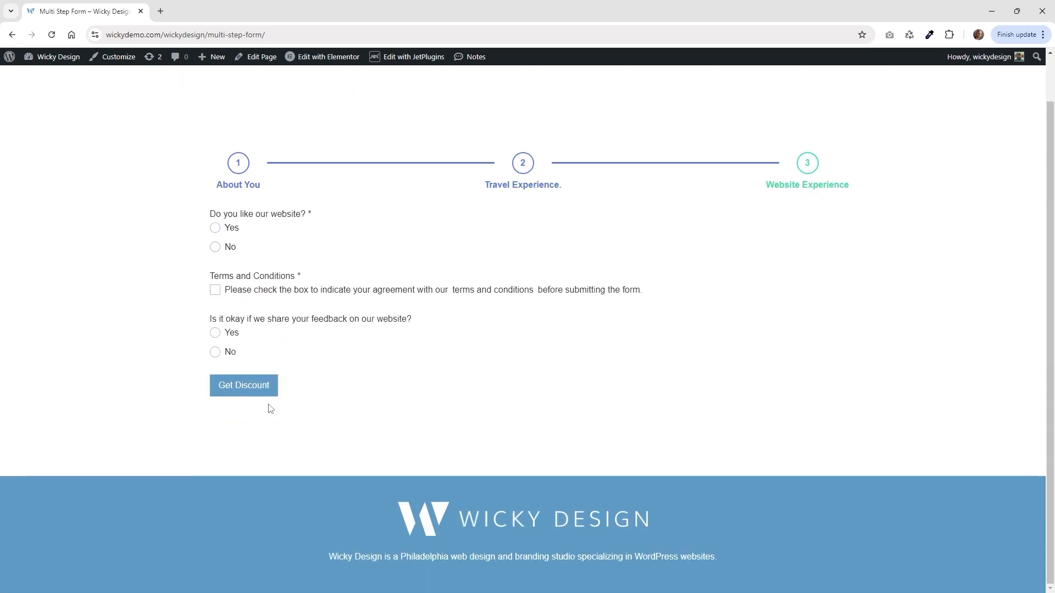
left_click(231, 230)
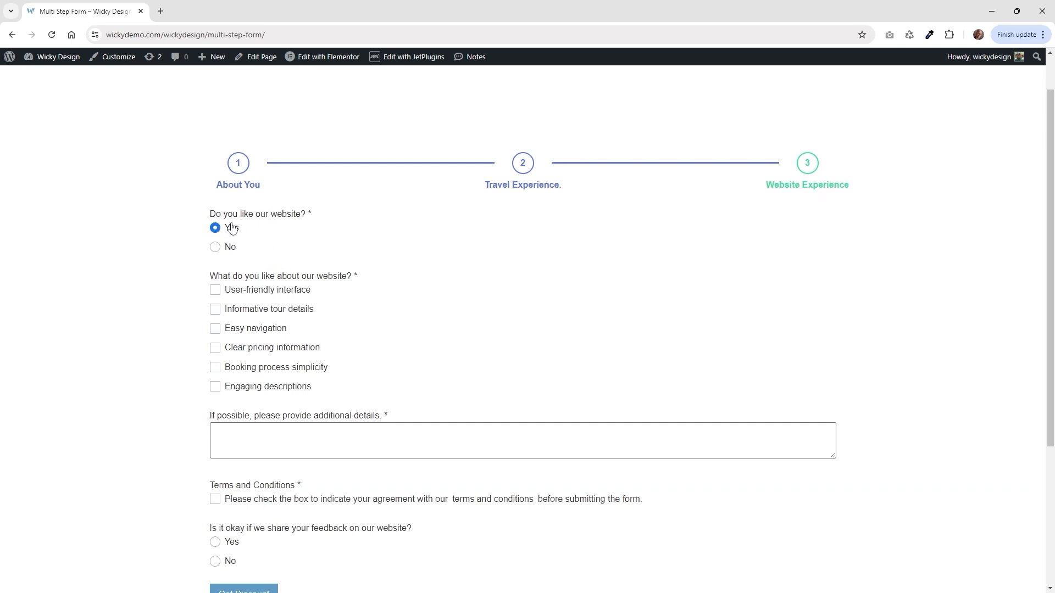
left_click(227, 254)
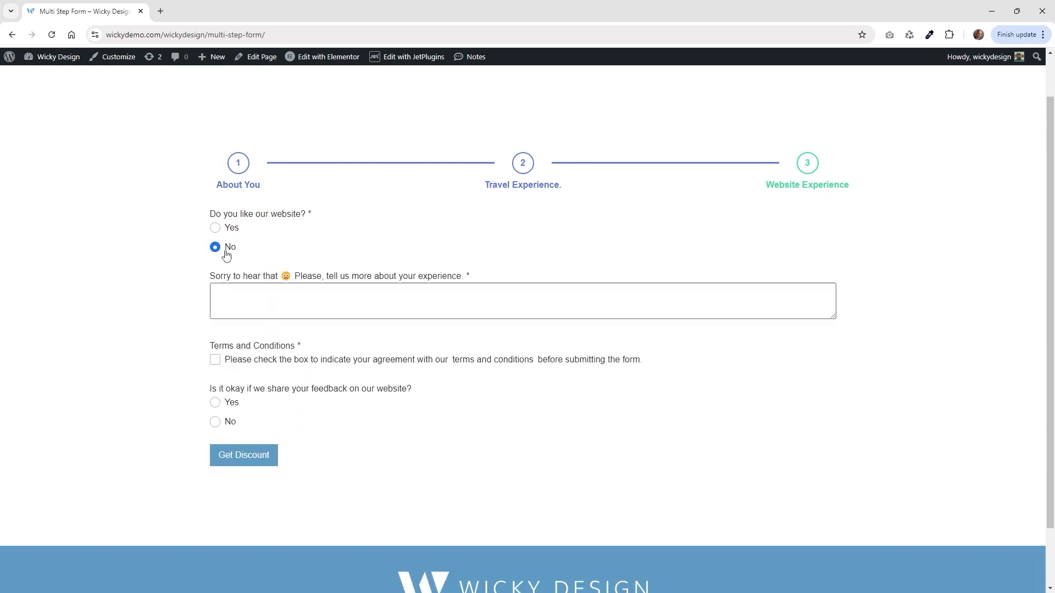
left_click(228, 230)
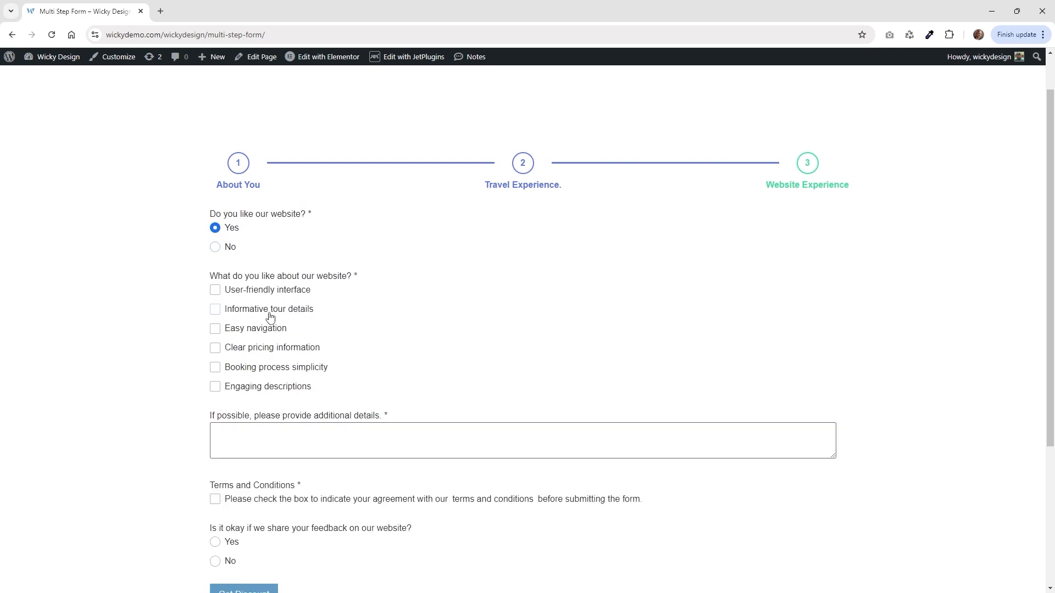
Tick Informative tour details, Clear pricing information and Booking process simplicity, and enter 'testing' as details.
left_click(277, 311)
left_click(264, 349)
left_click(265, 371)
left_click(270, 428)
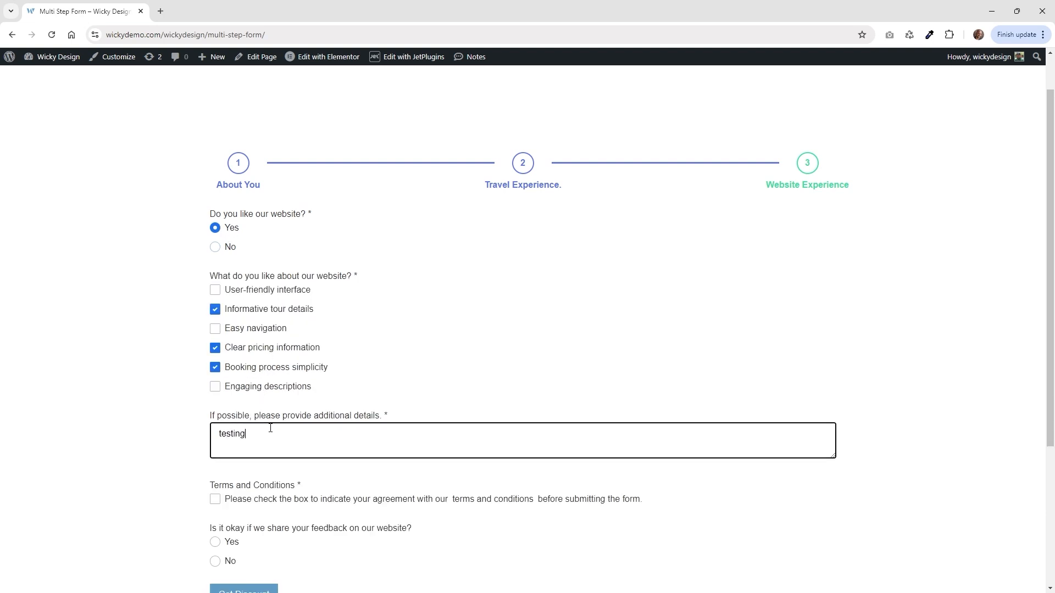
scroll(193, 383, "down", 2)
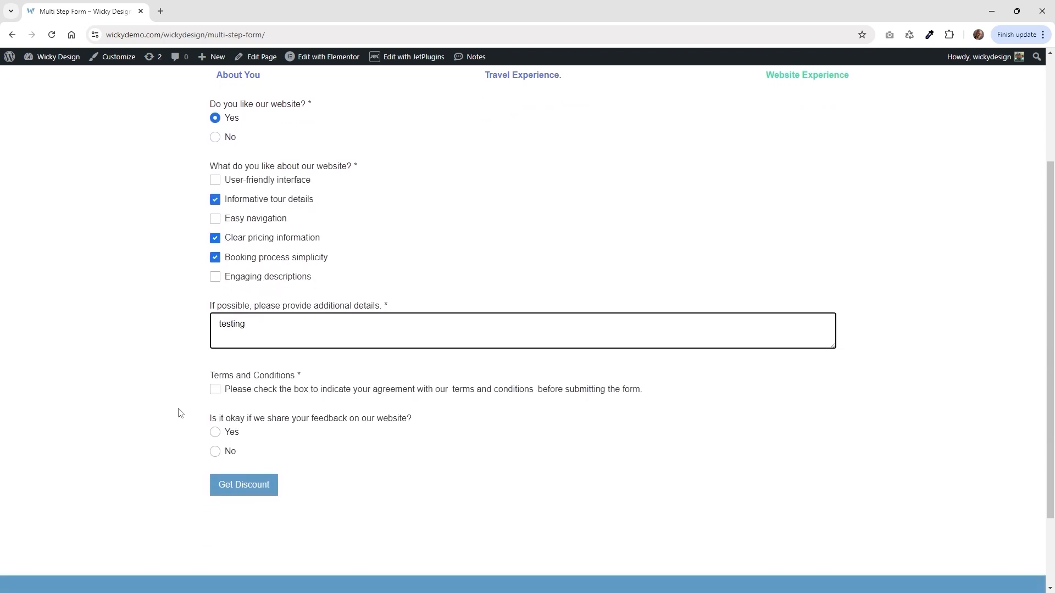
Accept the terms and conditions and answer Yes to sharing feedback on the website.
left_click(216, 390)
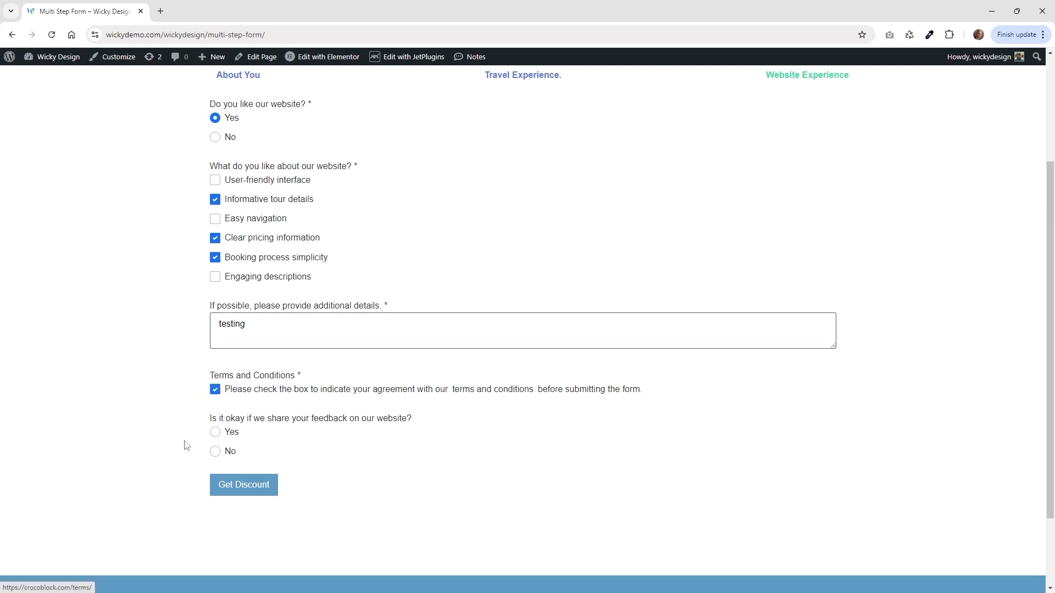
left_click(216, 433)
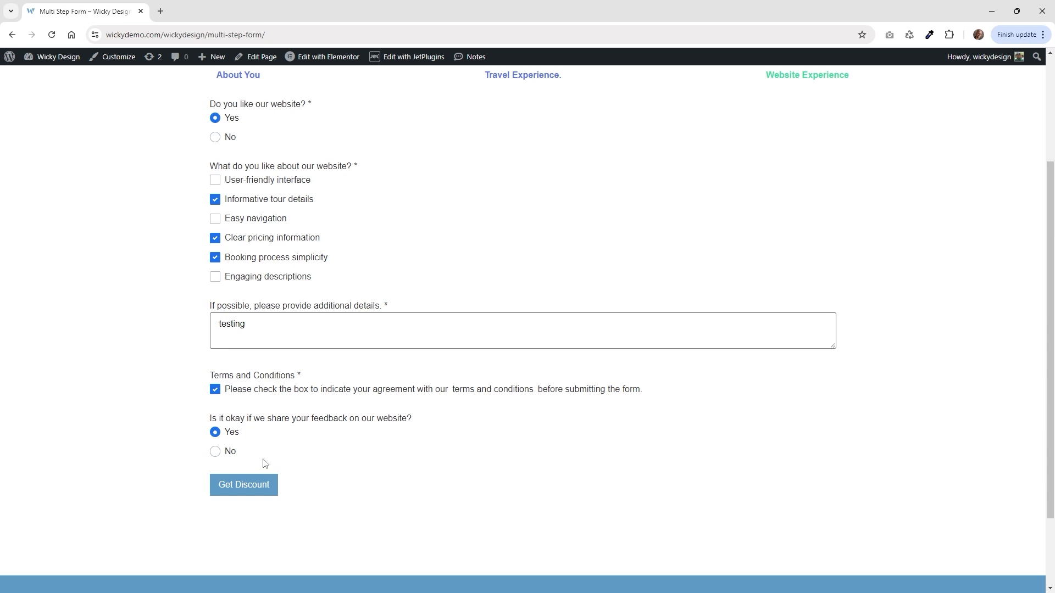
left_click(215, 452)
left_click(214, 433)
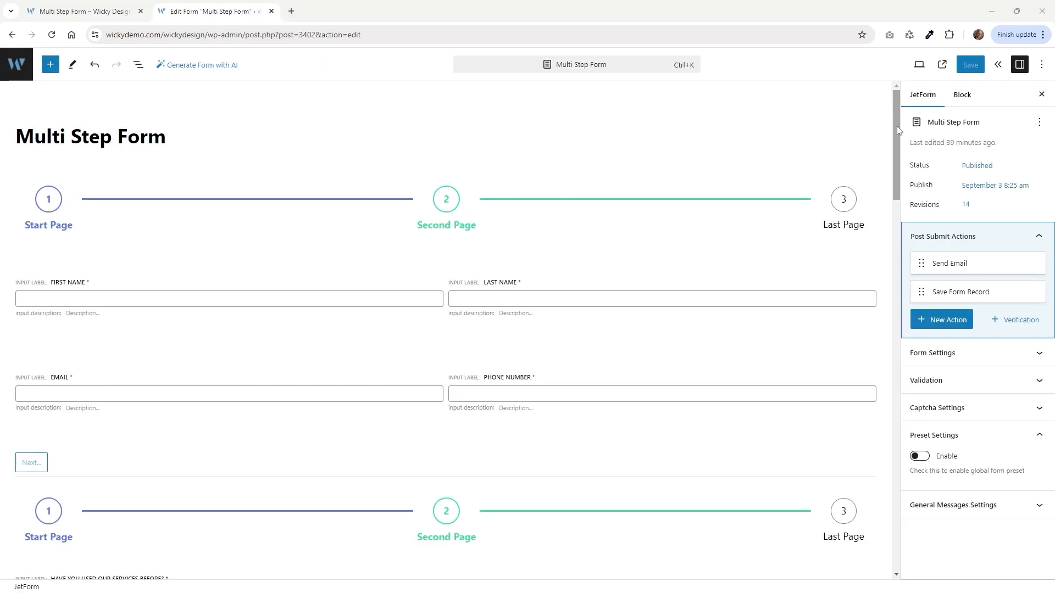
Scroll through the Multi Step Form in the editor to review its steps and fields.
scroll(898, 130, "down", 1)
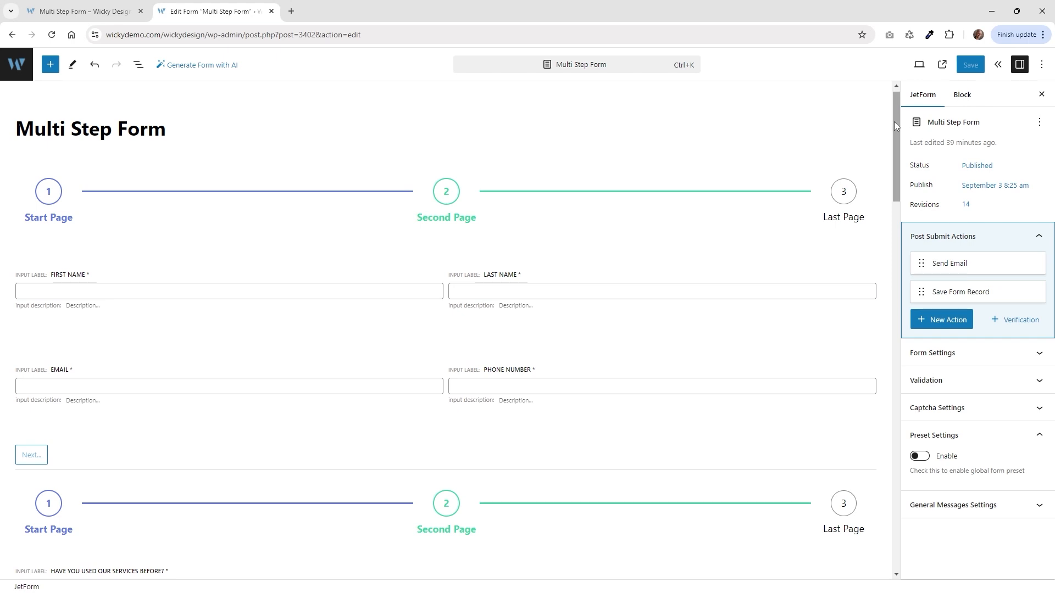
left_click_drag(894, 128, 896, 133)
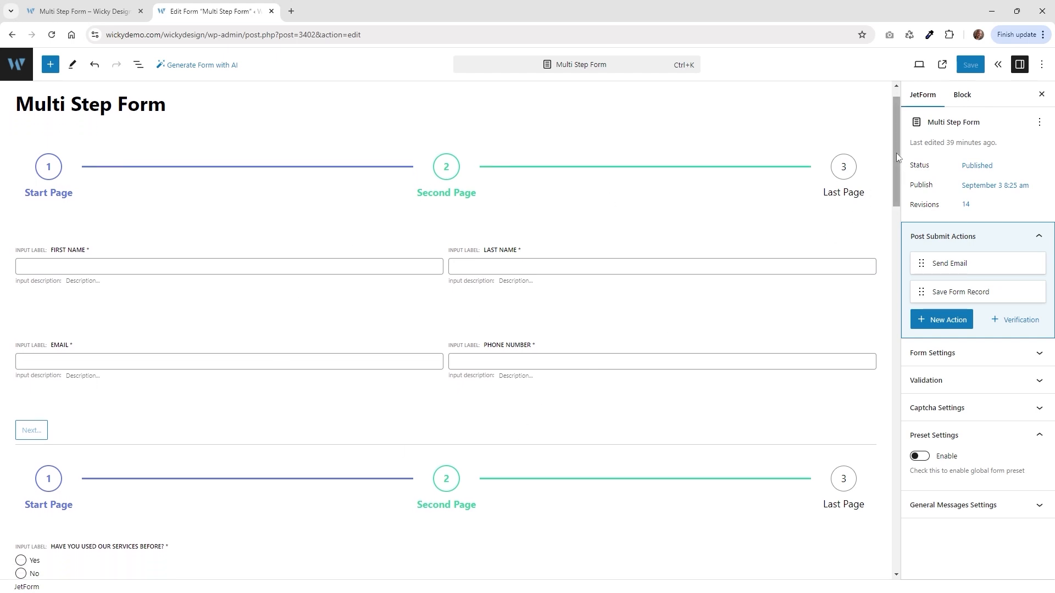
left_click_drag(895, 152, 896, 175)
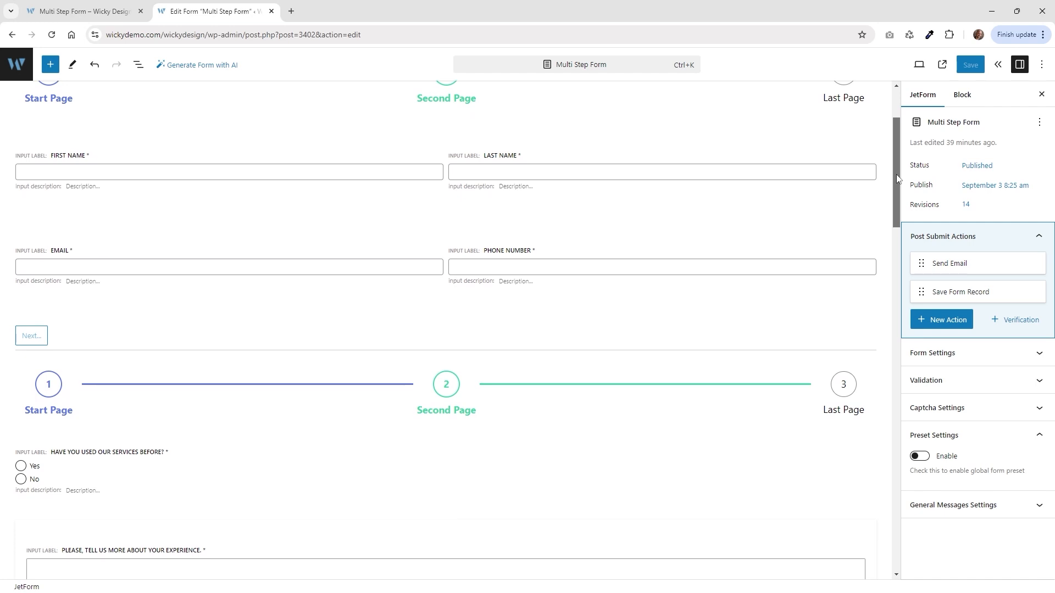
scroll(93, 181, "up", 1)
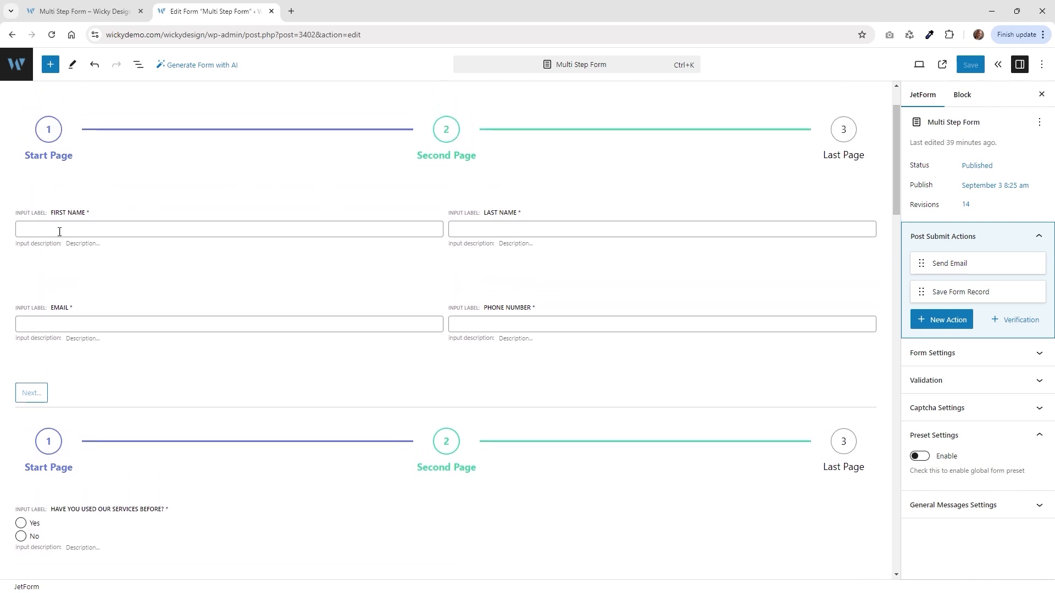
scroll(357, 368, "down", 3)
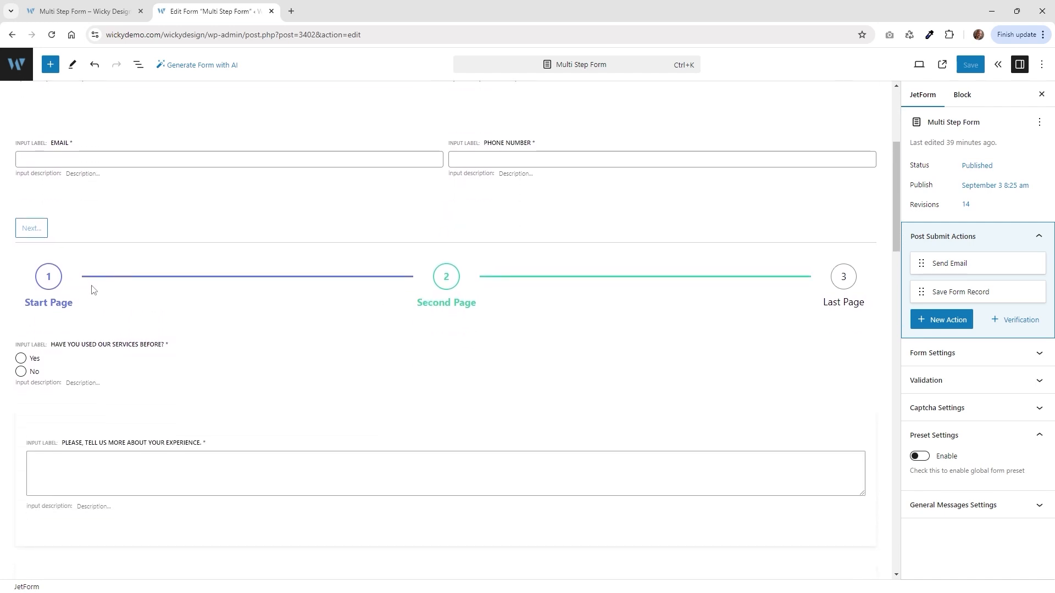
scroll(667, 294, "down", 2)
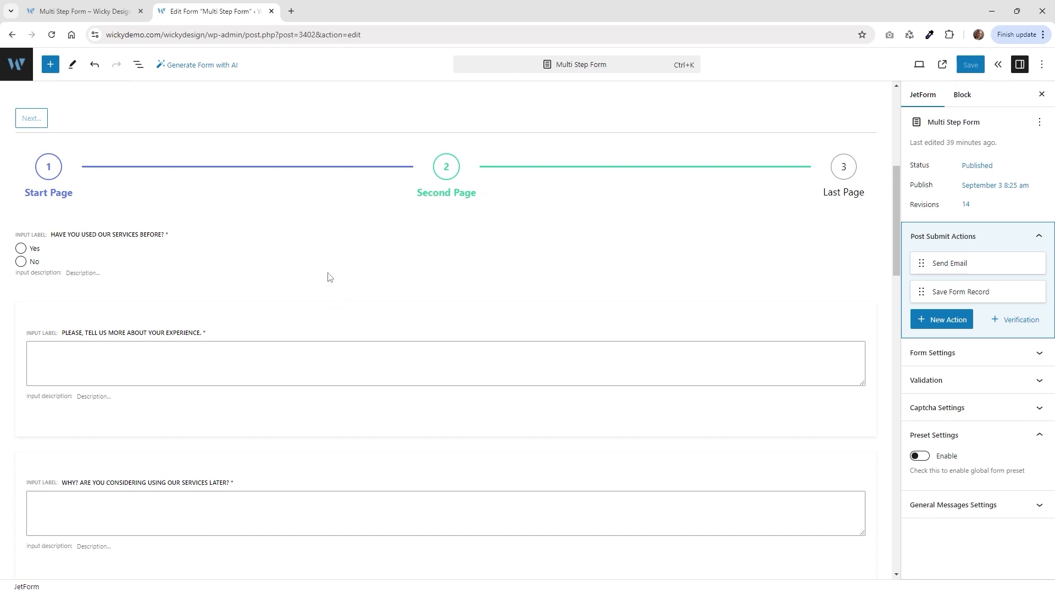
scroll(242, 384, "down", 3)
scroll(188, 322, "down", 6)
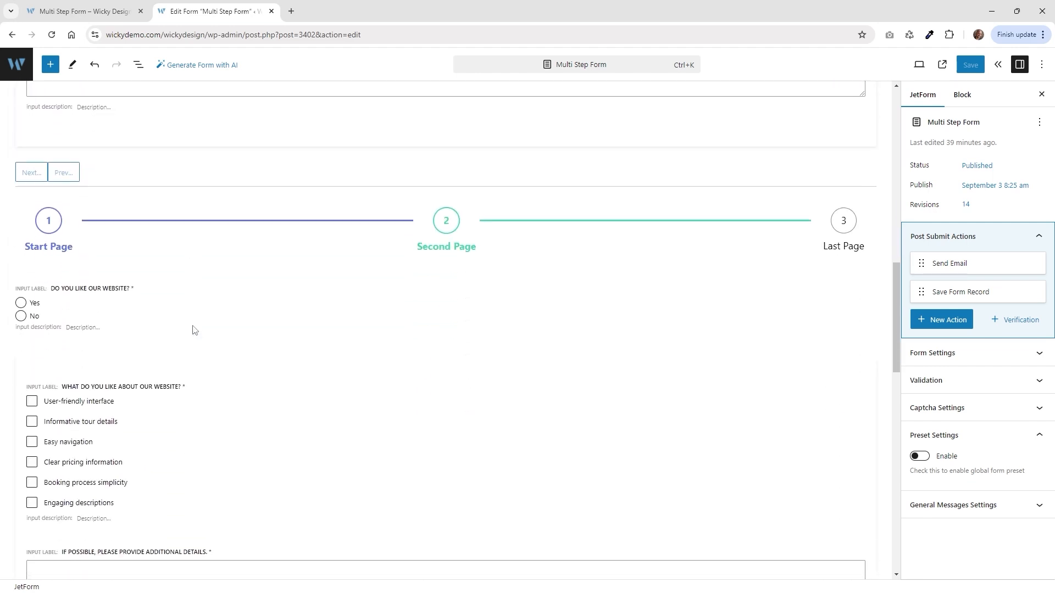
scroll(165, 249, "down", 6)
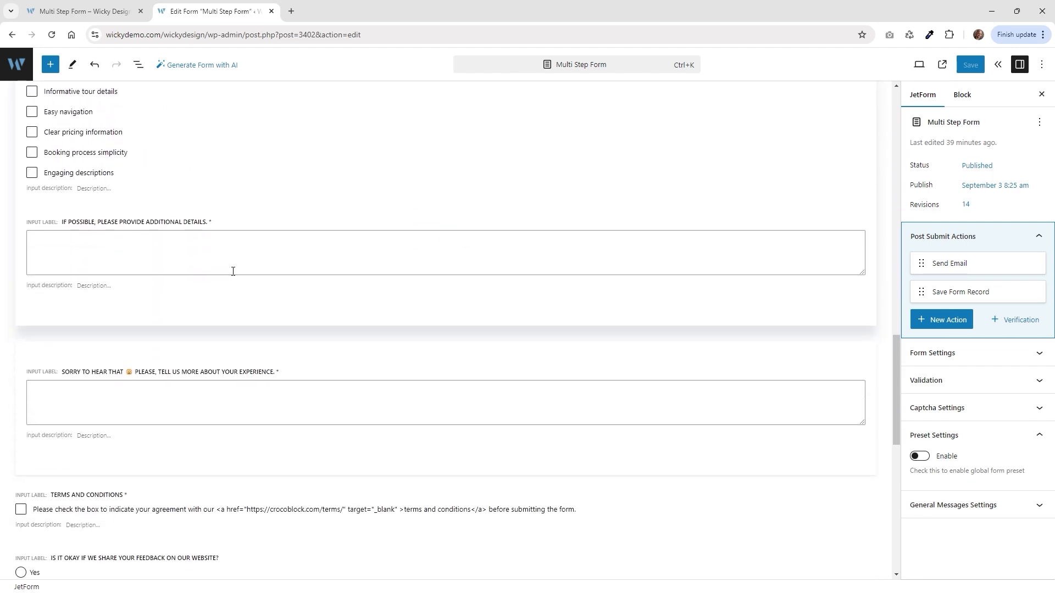
scroll(233, 271, "down", 4)
scroll(261, 308, "down", 1)
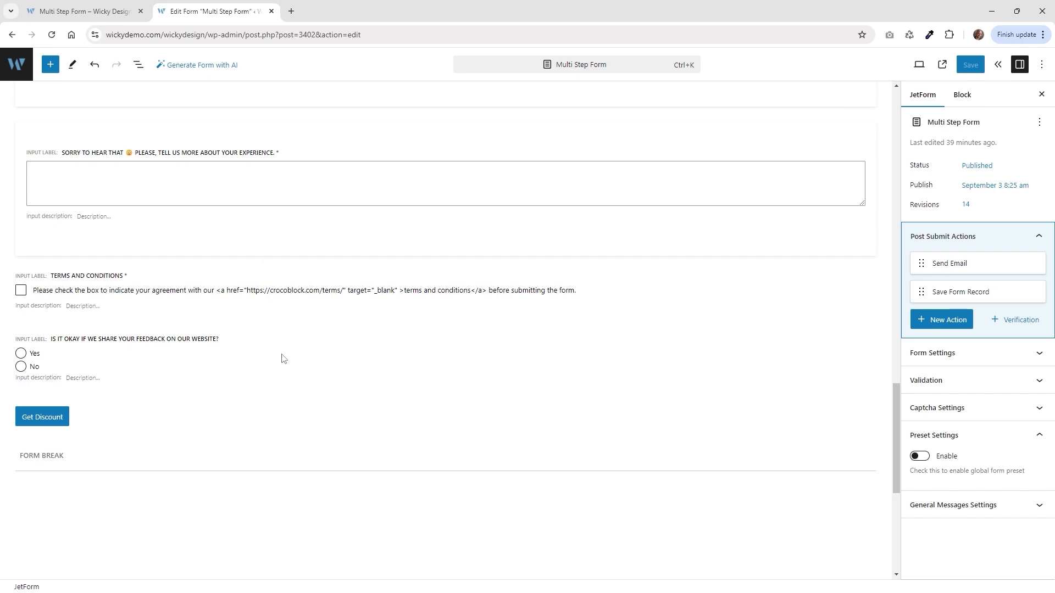
scroll(284, 359, "down", 2)
scroll(568, 303, "up", 10)
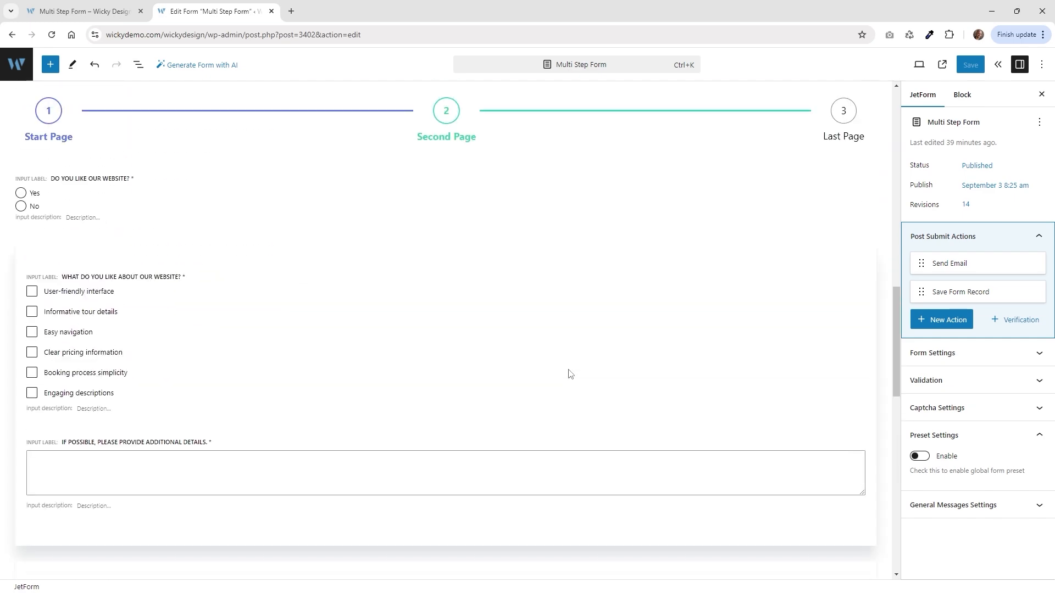
scroll(570, 374, "up", 2)
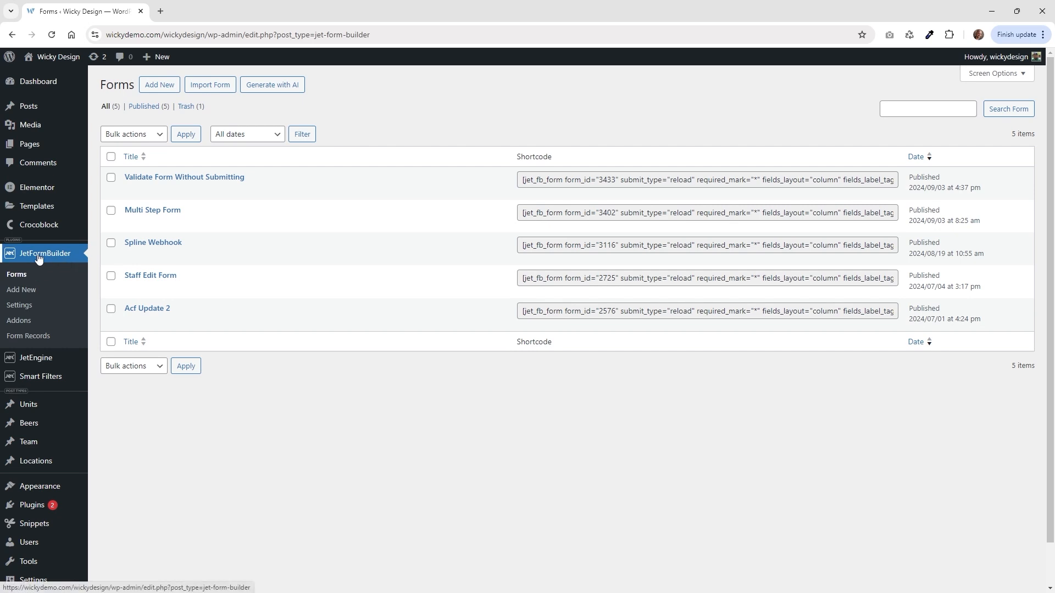
Create a new form titled 'Multi Step Form Demo', starting from scratch.
left_click(153, 90)
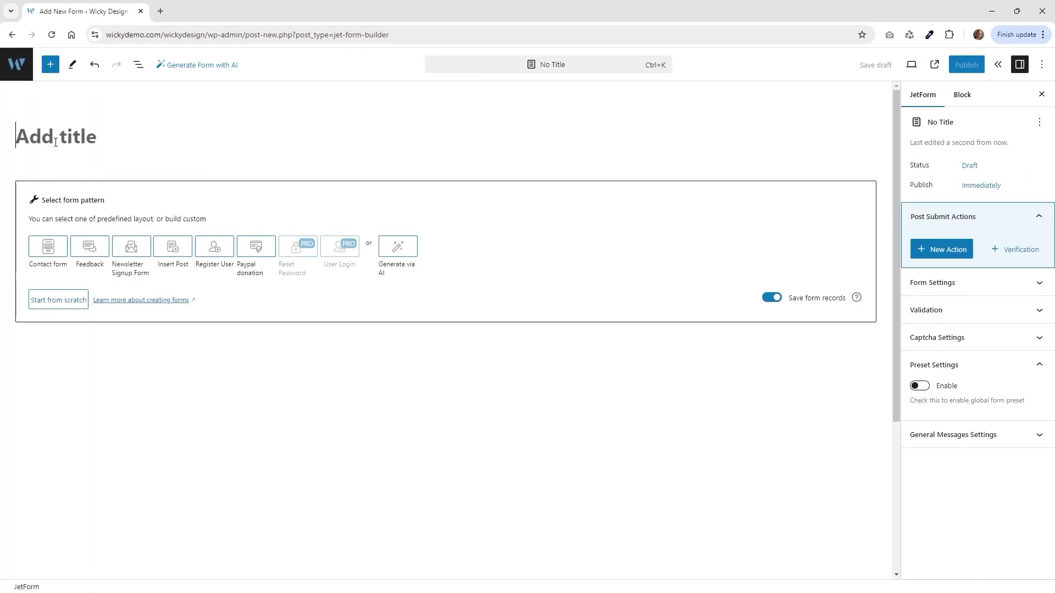
type("Multi Step Form Demo")
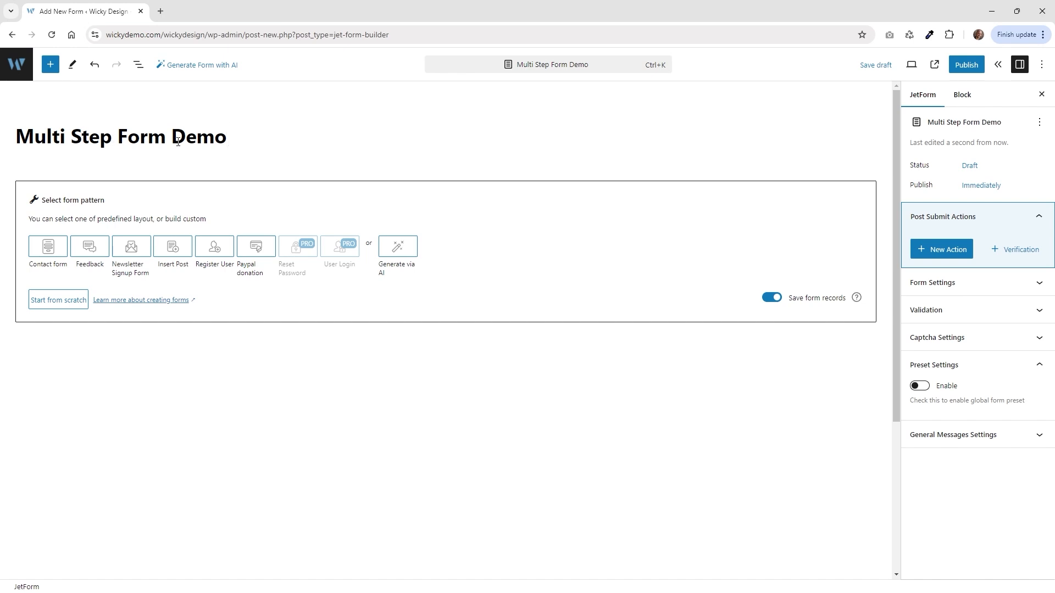
left_click(57, 304)
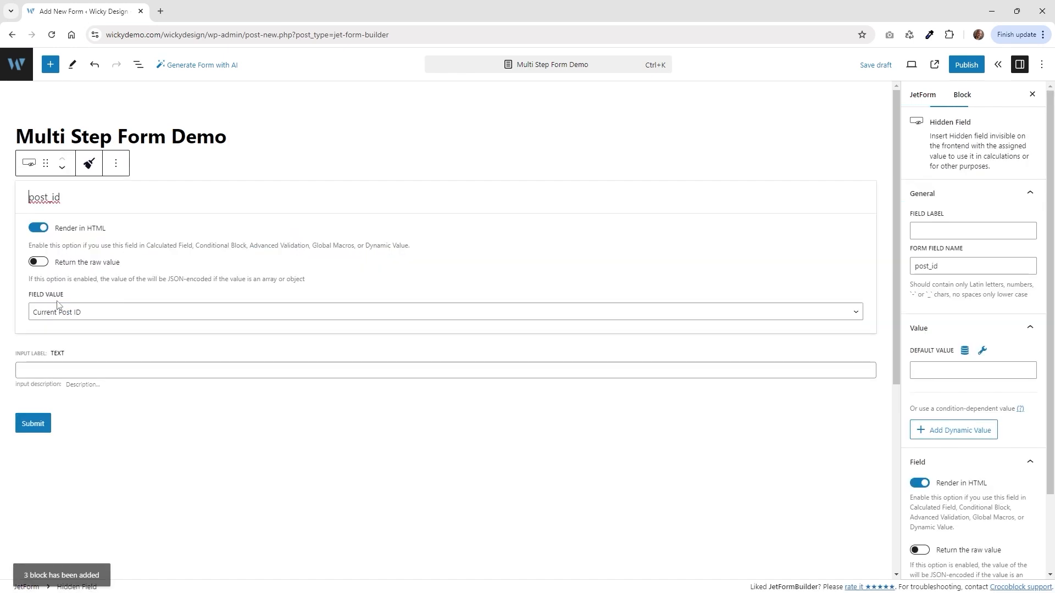
Delete the hidden post_id field, the Text field and the Submit button.
left_click(120, 164)
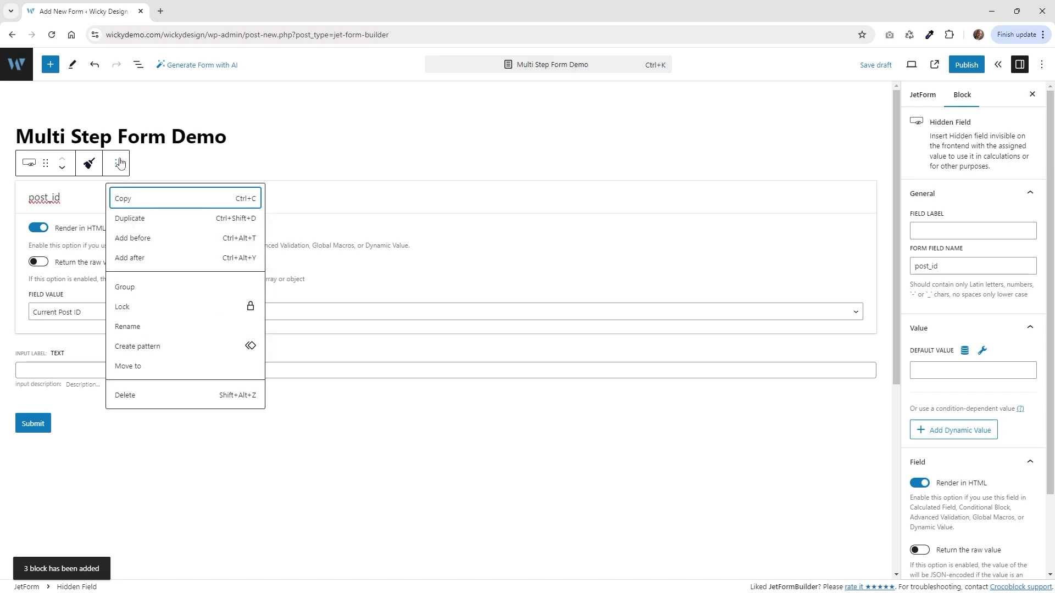
left_click(130, 395)
left_click(77, 190)
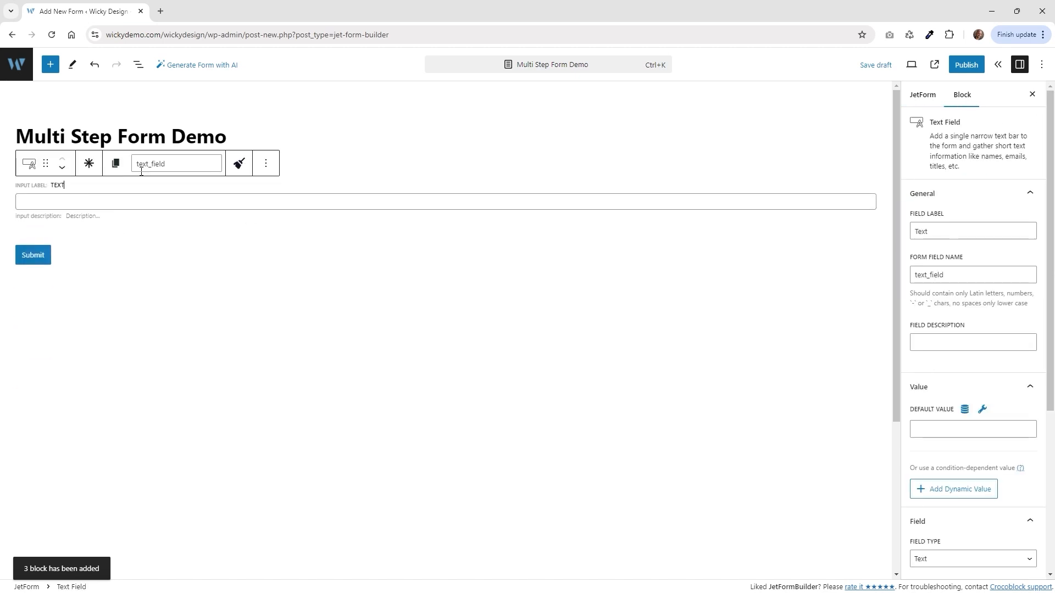
left_click(265, 163)
left_click(277, 396)
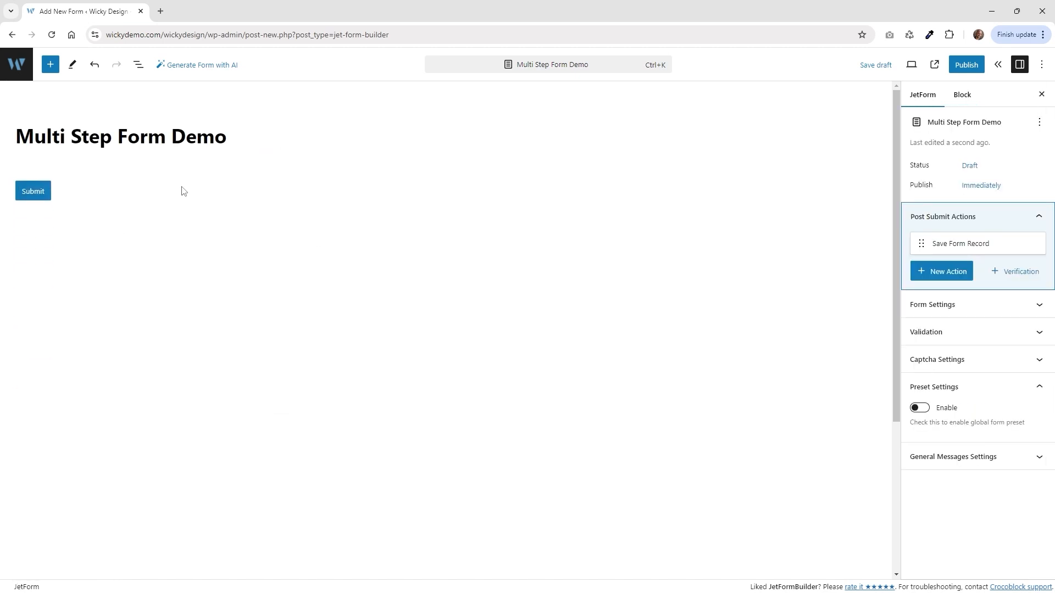
left_click(73, 193)
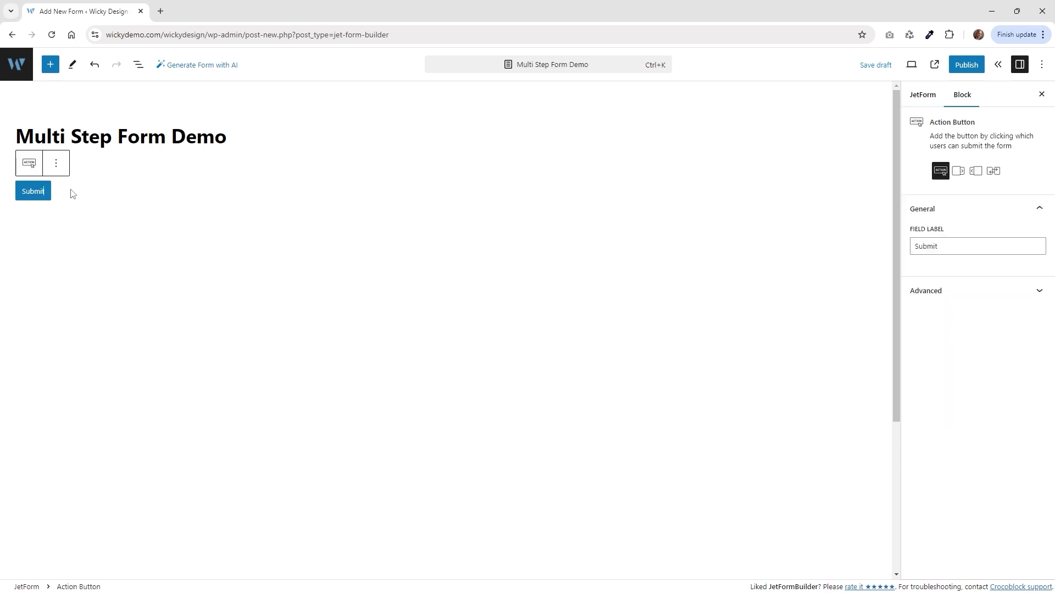
left_click(56, 165)
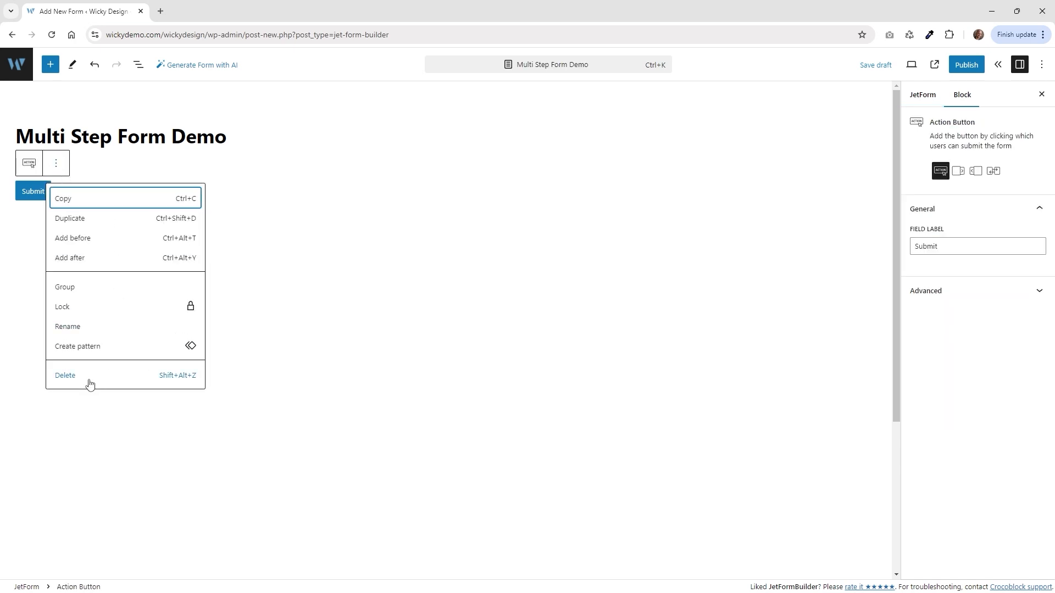
left_click(66, 375)
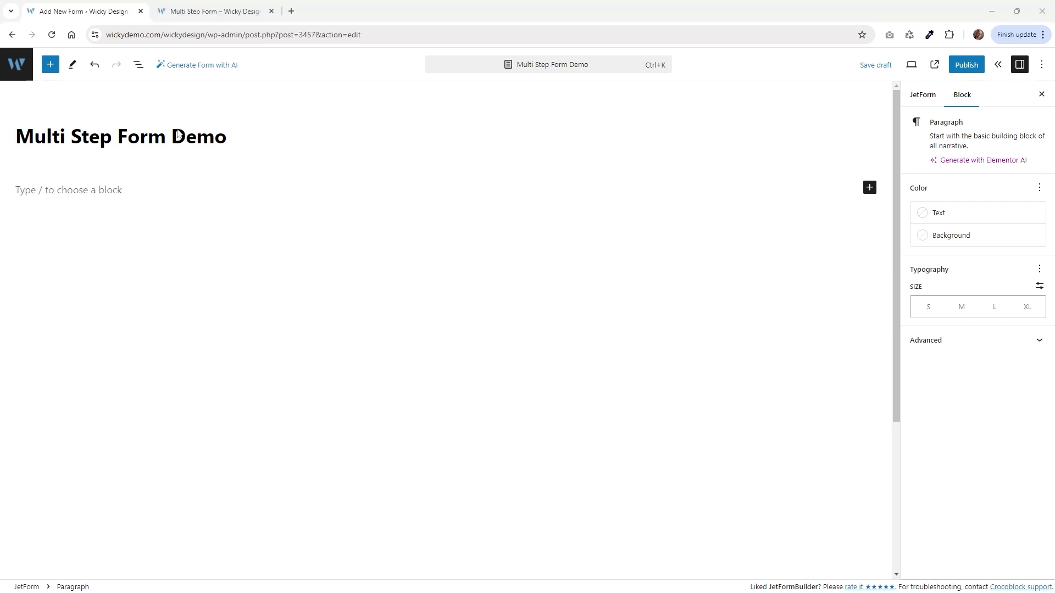
Check the live form, then insert a Progress Bar block from JetForm Elements.
left_click(188, 11)
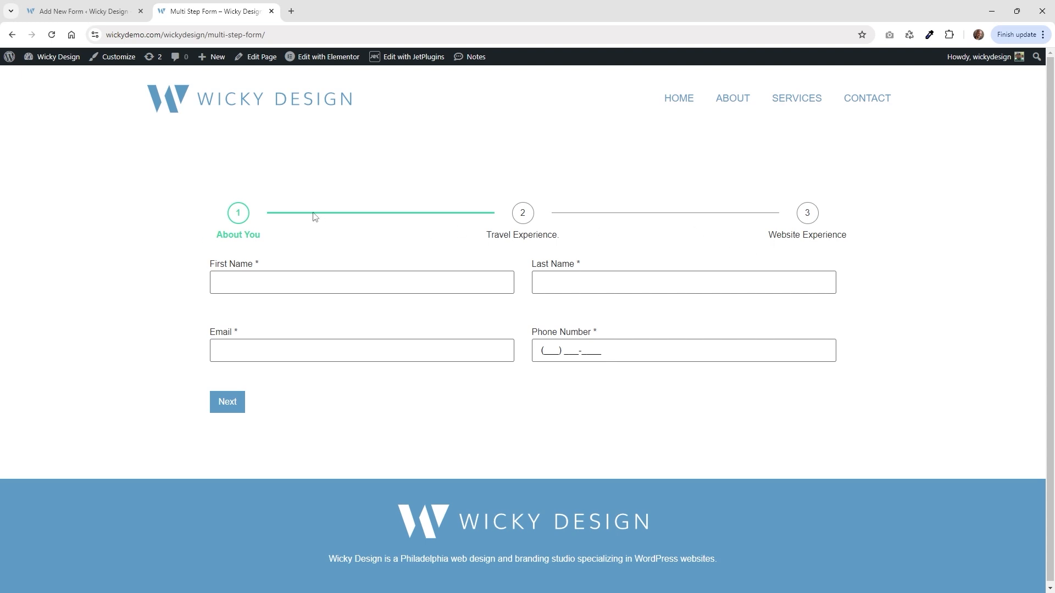
left_click(106, 7)
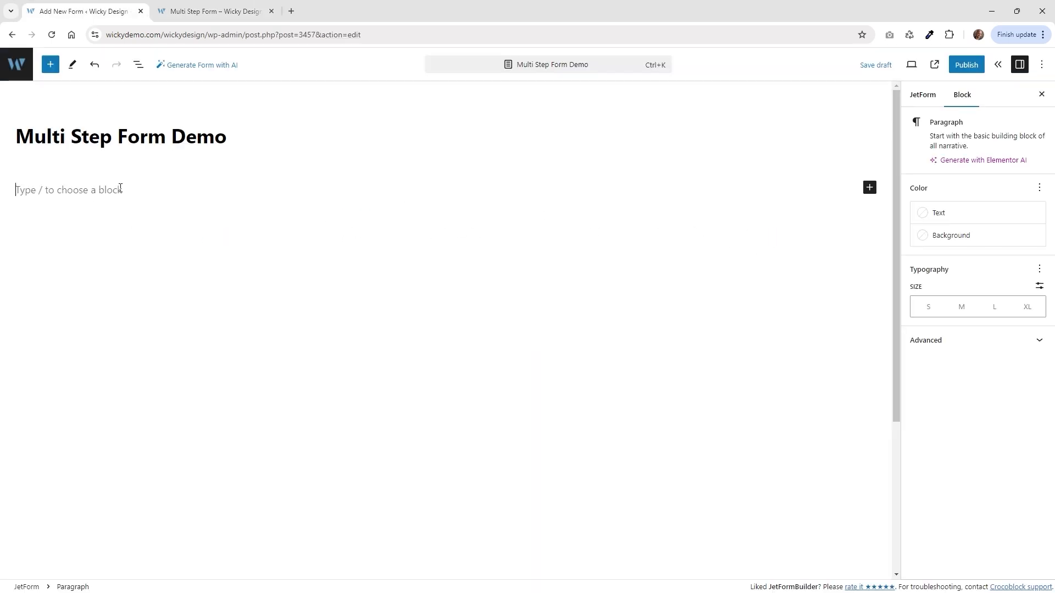
left_click(50, 66)
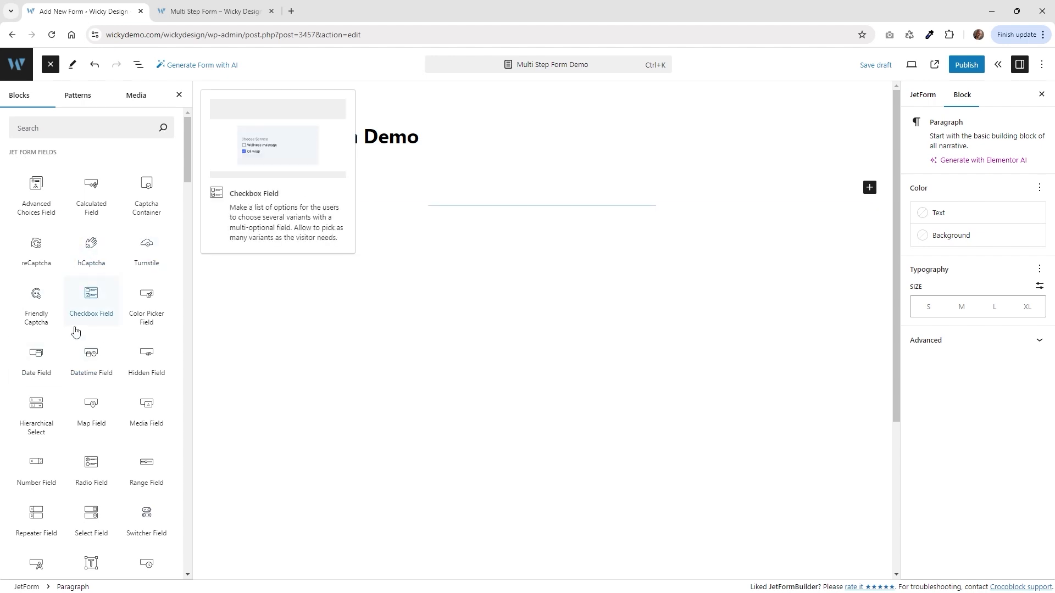
scroll(110, 308, "down", 2)
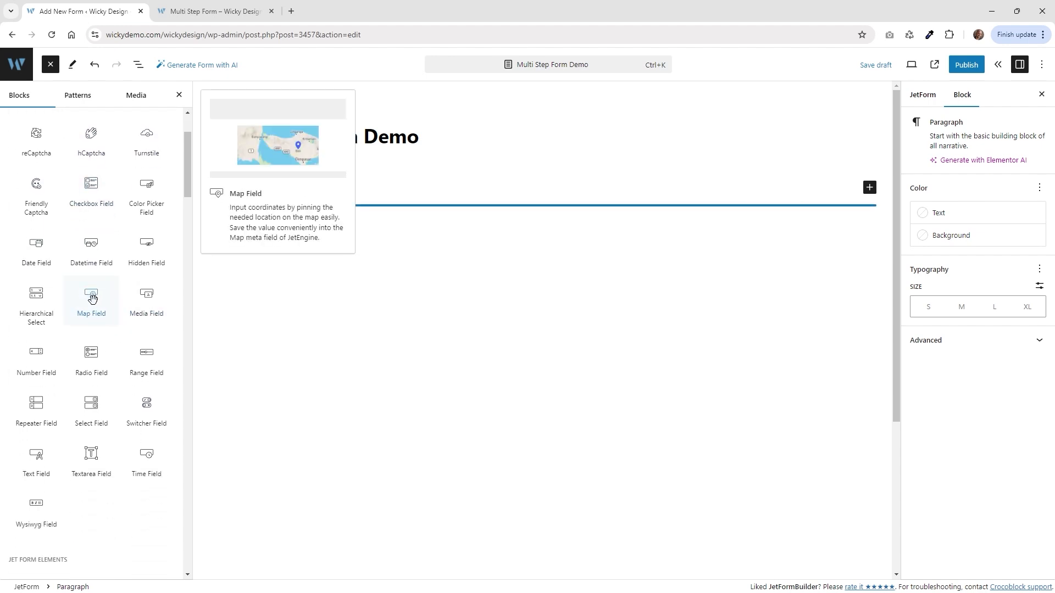
scroll(91, 298, "down", 5)
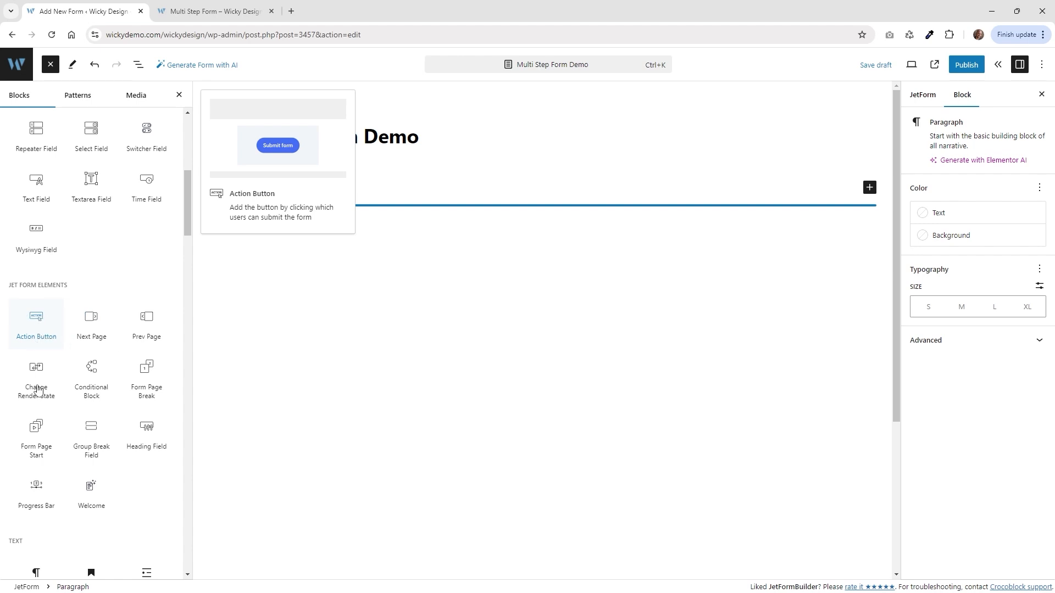
left_click(40, 490)
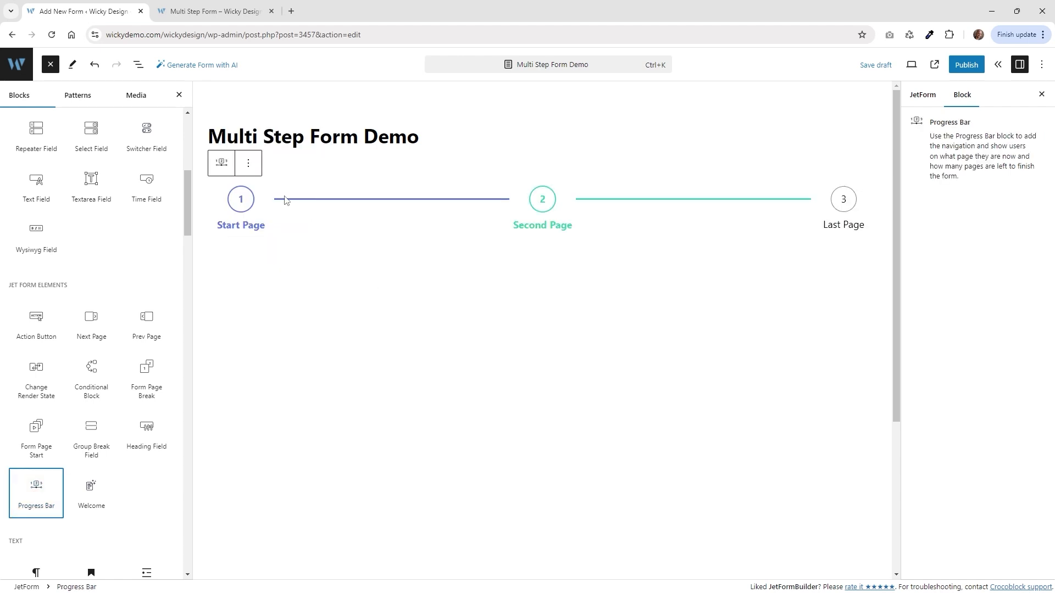
Compare with the live form, then insert a 50/50 Columns block below the progress bar.
key("ctrl+Tab")
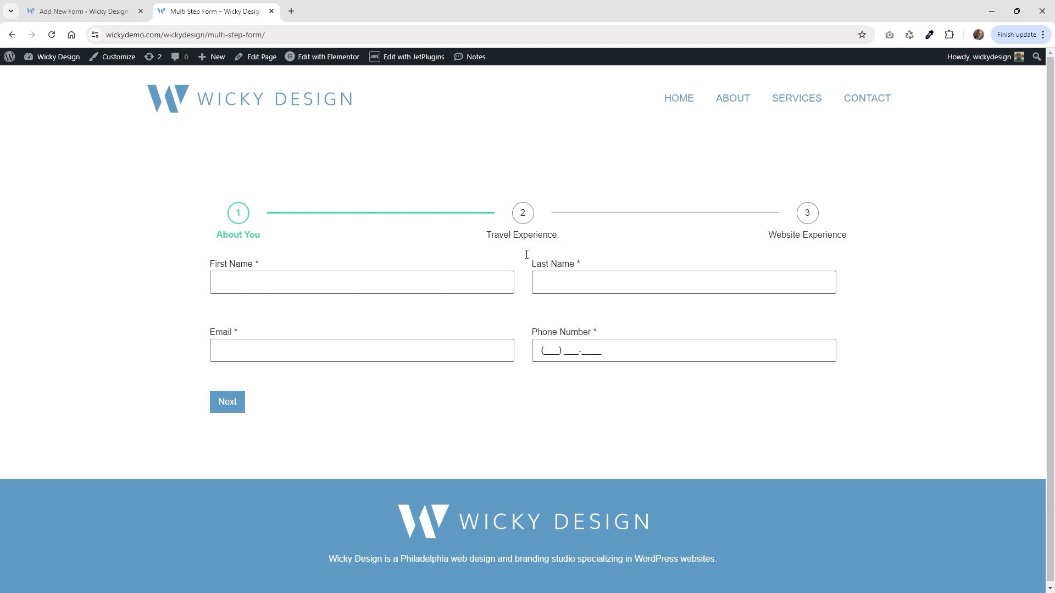
key("ctrl+Tab")
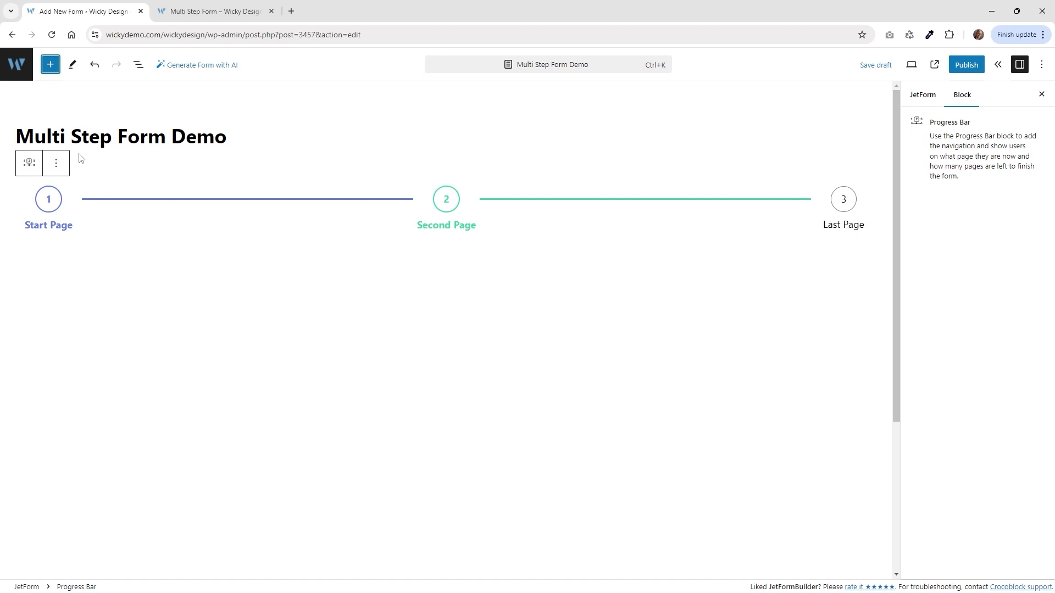
left_click(214, 11)
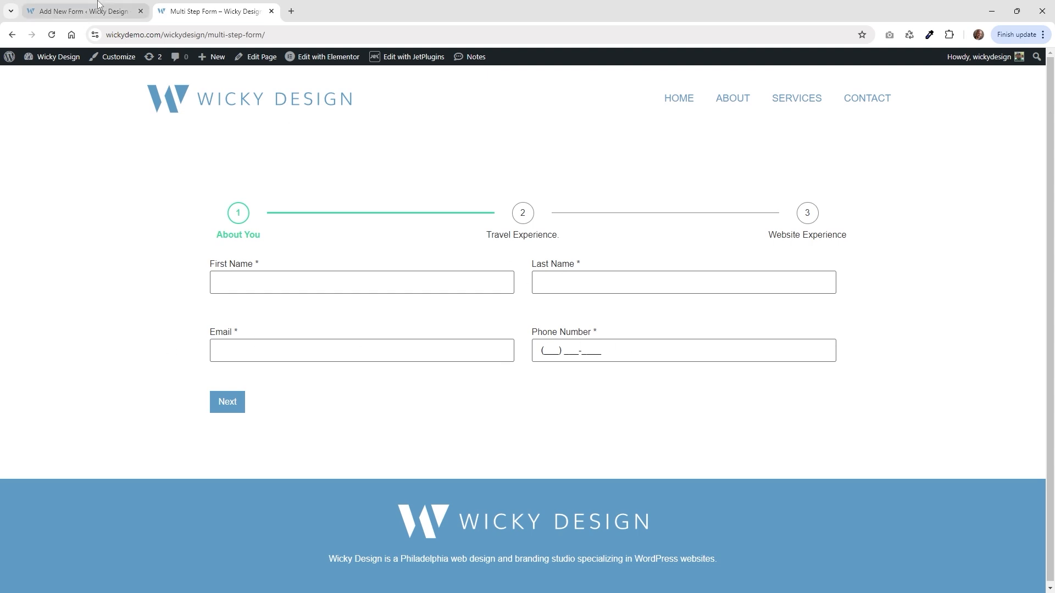
left_click(83, 11)
left_click(50, 64)
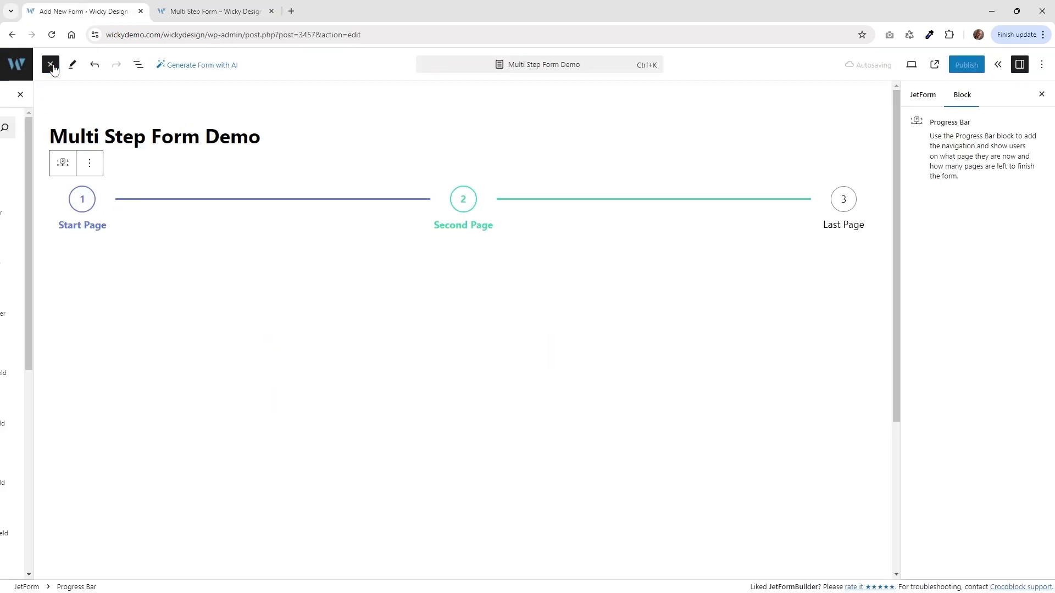
left_click(39, 132)
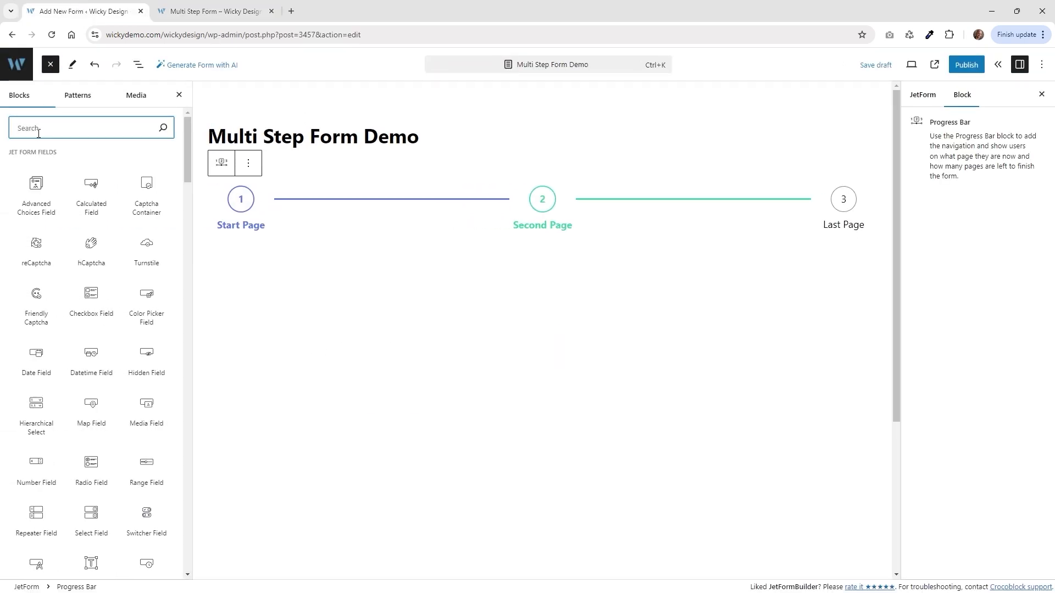
type("col")
mouse_move(41, 199)
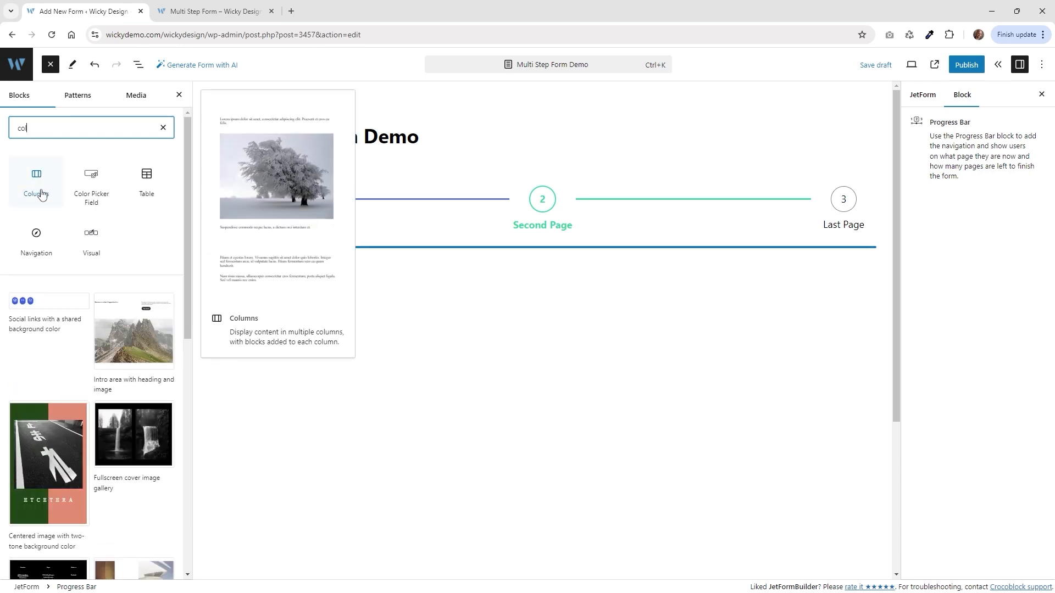
left_click(35, 175)
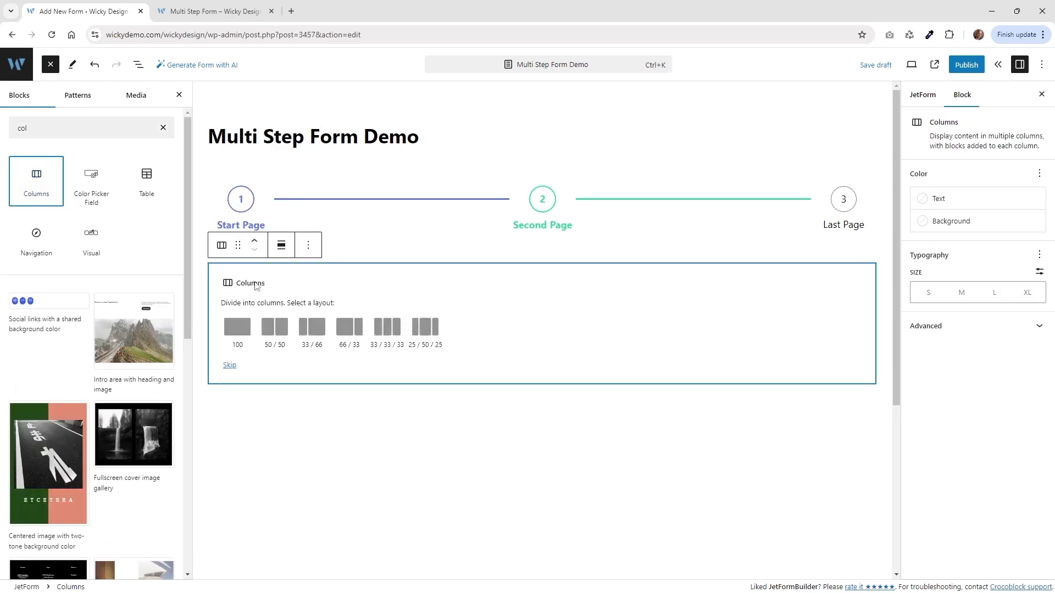
left_click(276, 332)
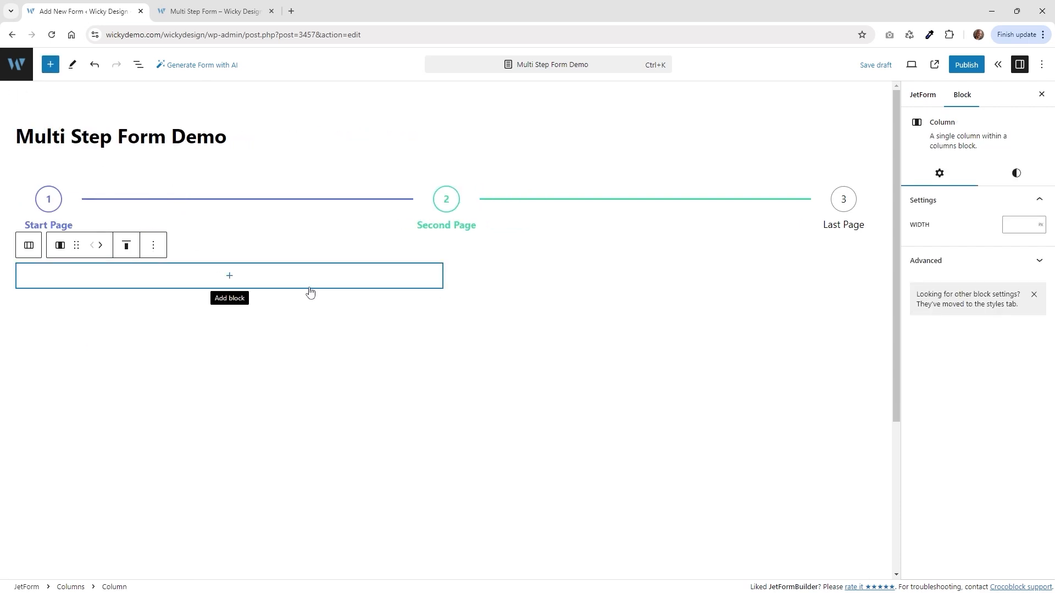
Select the first column through List View, ready to add a block to it.
left_click(138, 65)
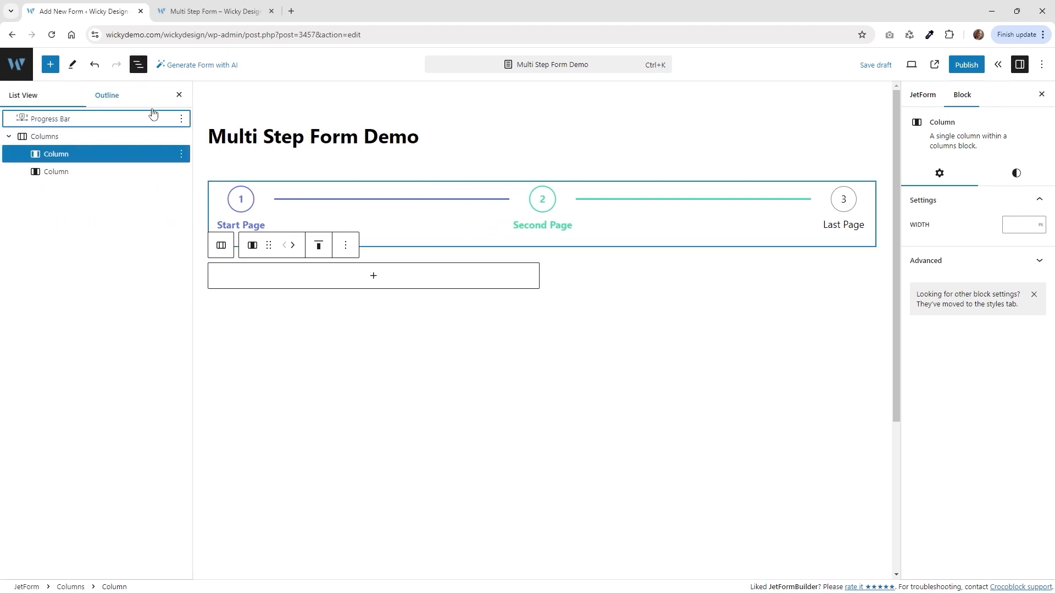
left_click(62, 119)
left_click(48, 137)
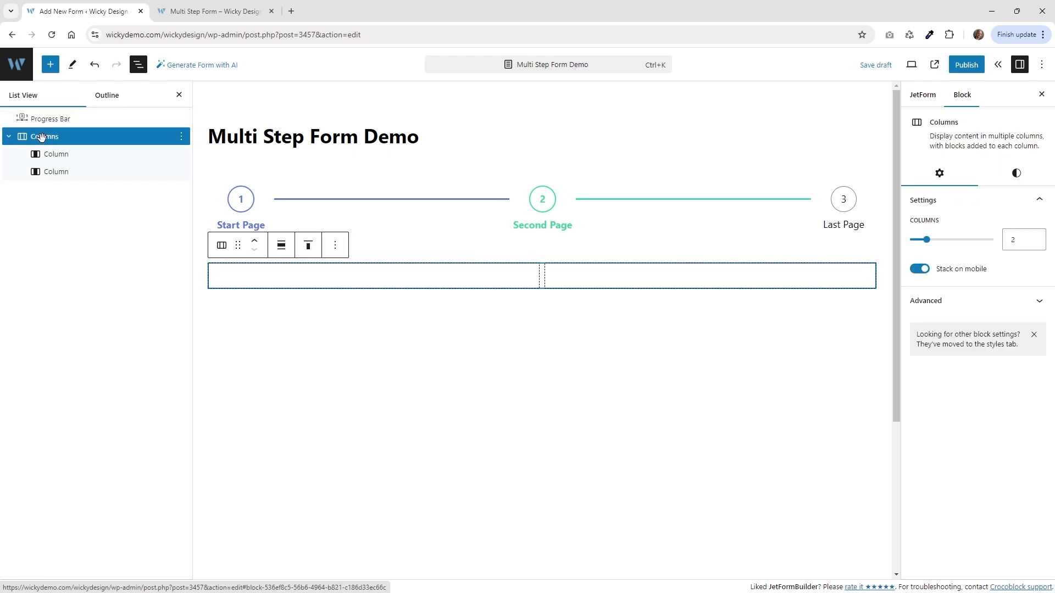
left_click(50, 172)
left_click(53, 155)
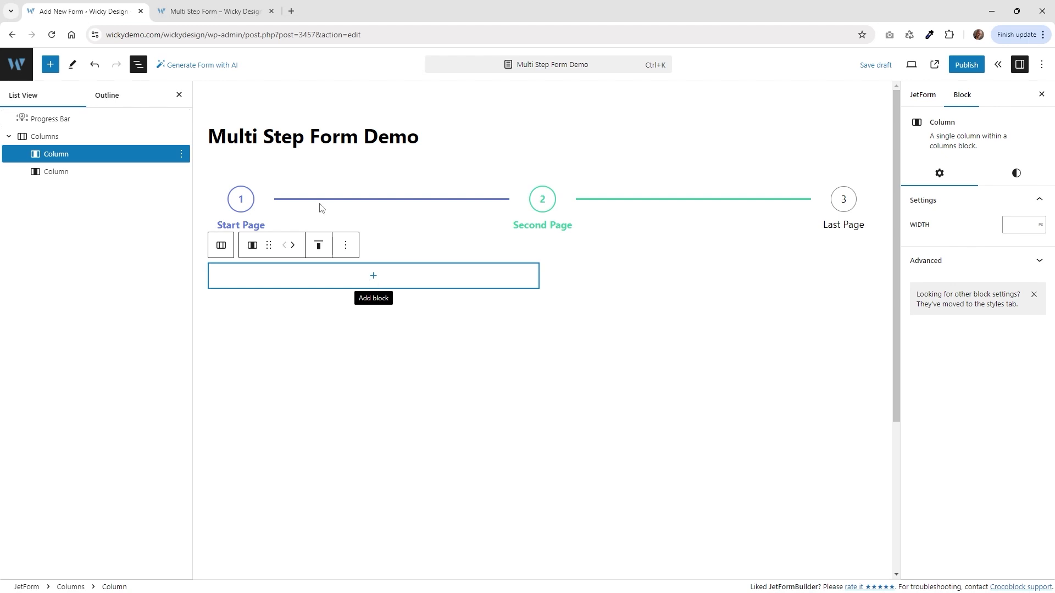
left_click(228, 12)
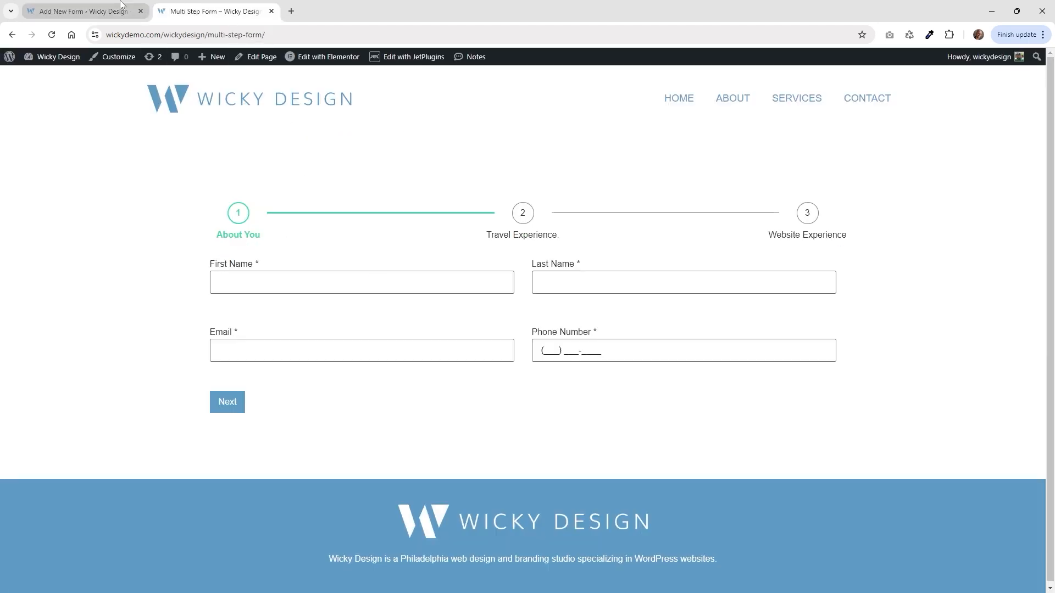
left_click(138, 16)
left_click(374, 278)
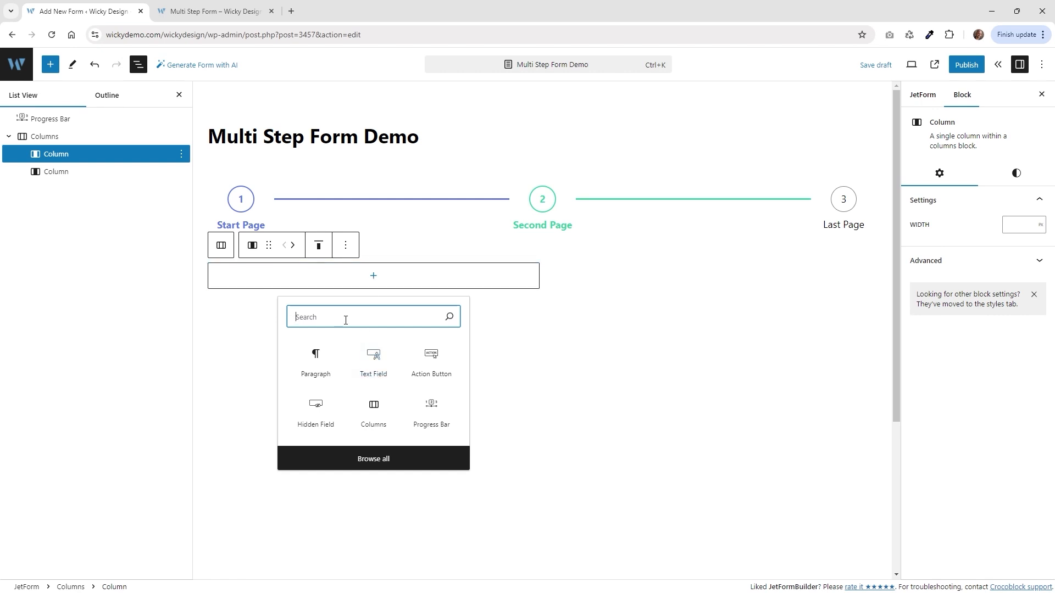
Add a required First Name text field named first_name to the first column.
type("text")
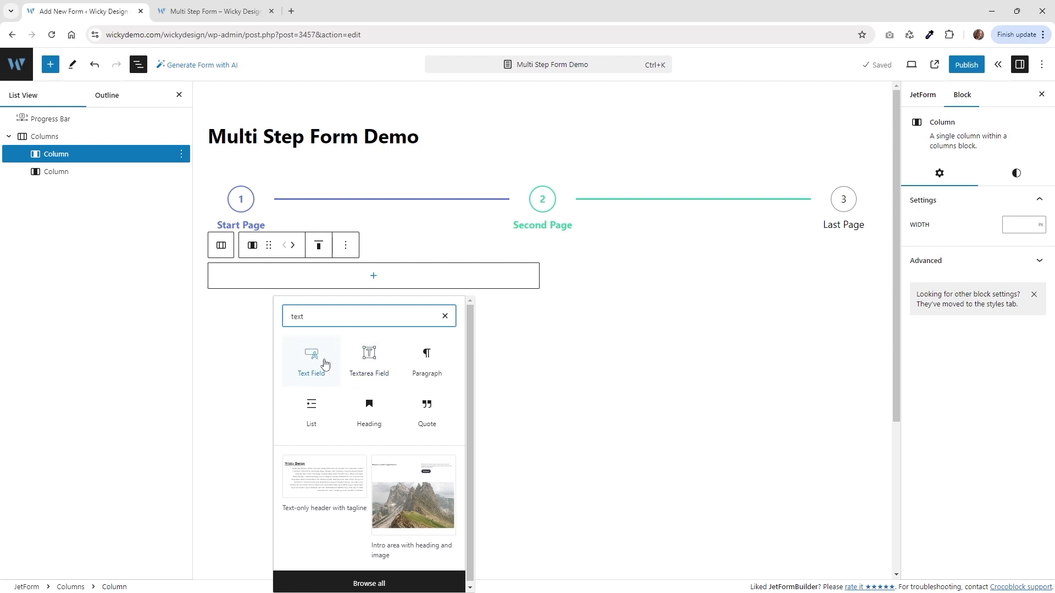
left_click(315, 357)
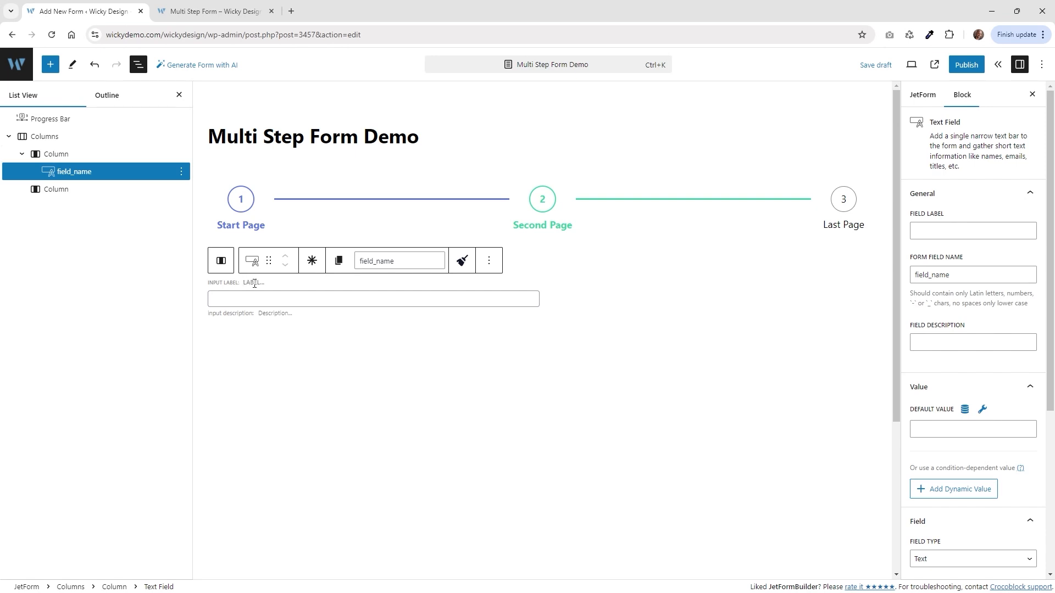
type("Firs")
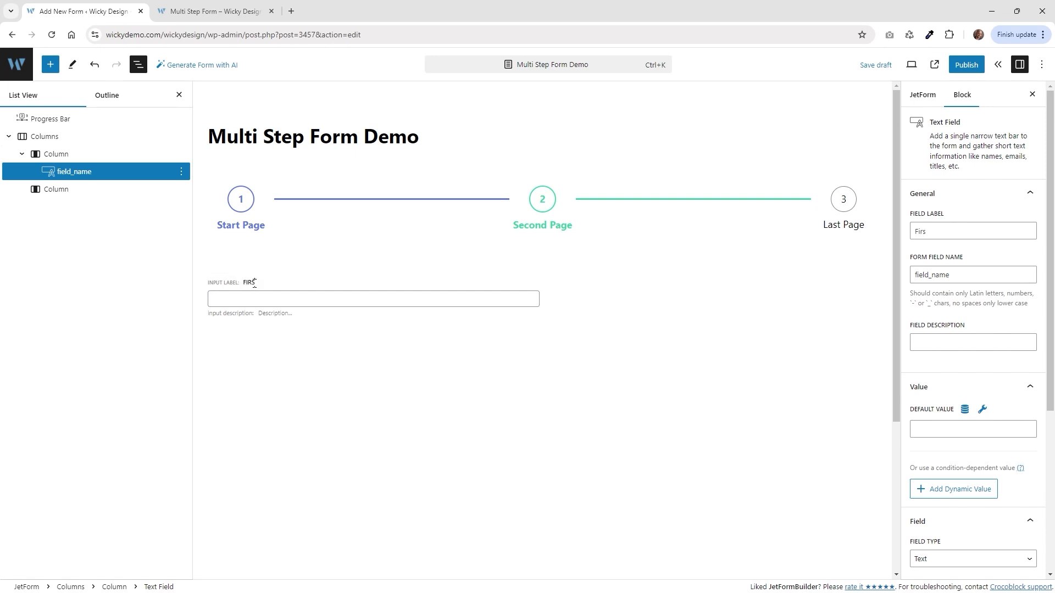
type("t Name")
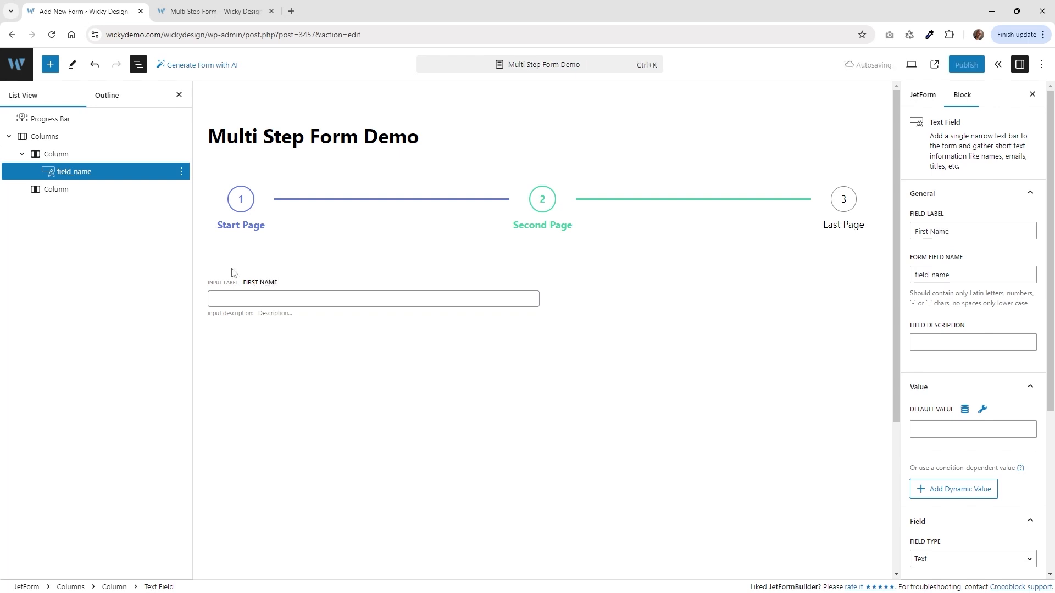
left_click(955, 99)
left_click(956, 231)
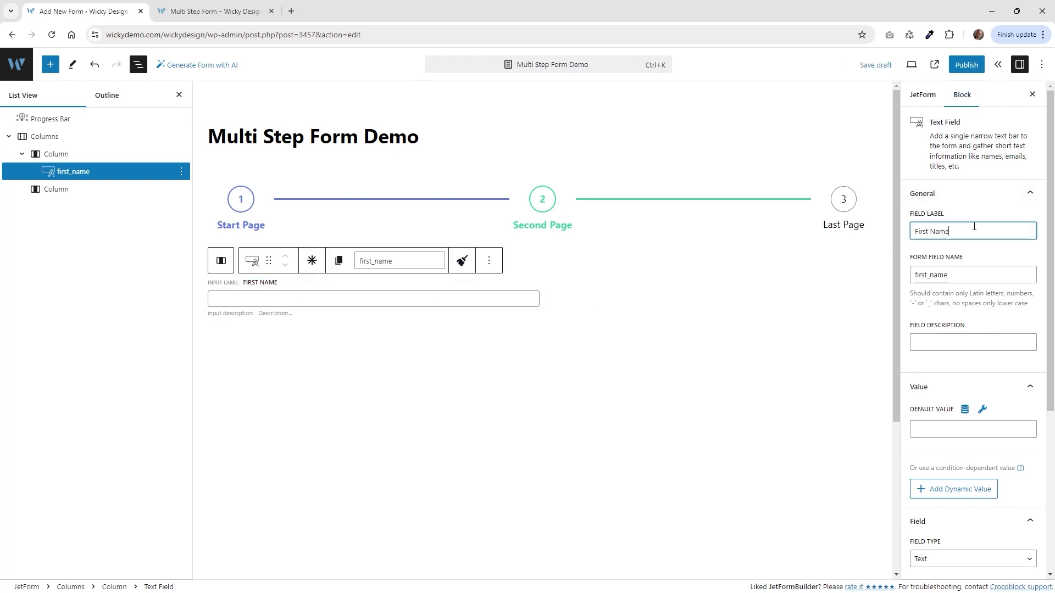
left_click(976, 275)
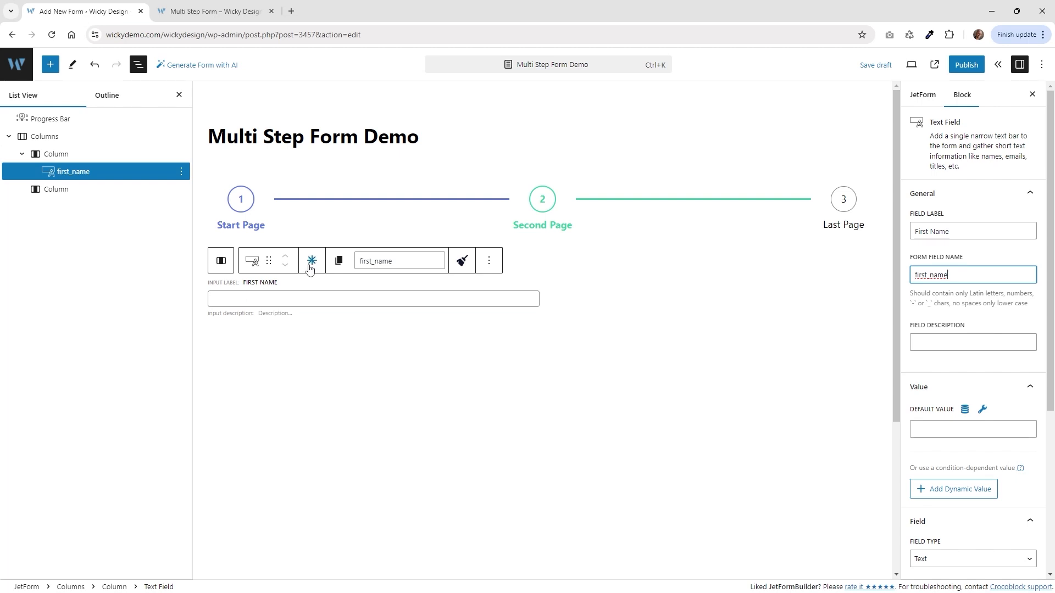
left_click(313, 265)
left_click(313, 267)
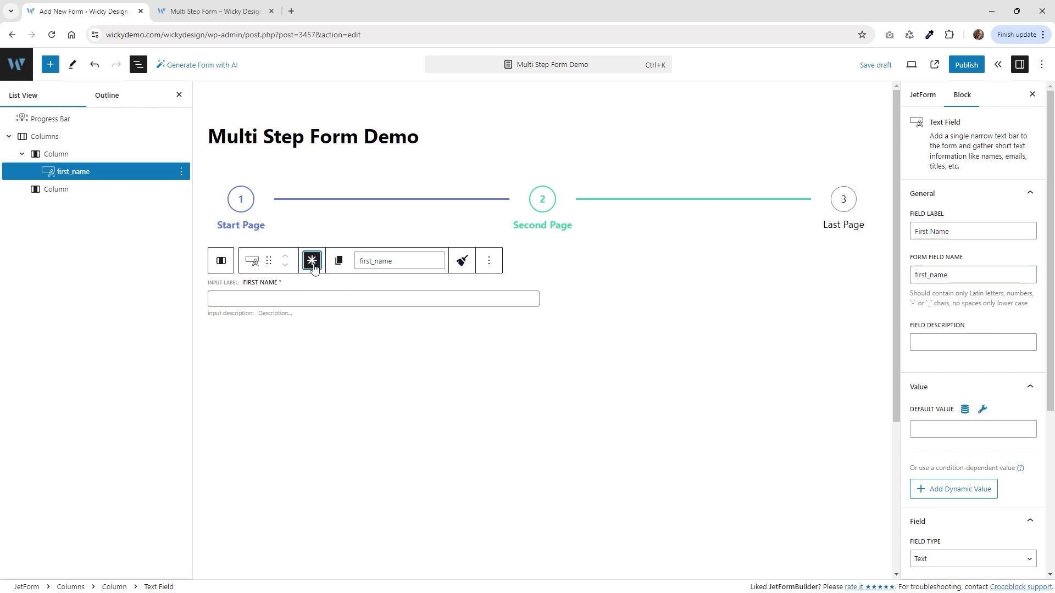
left_click(613, 303)
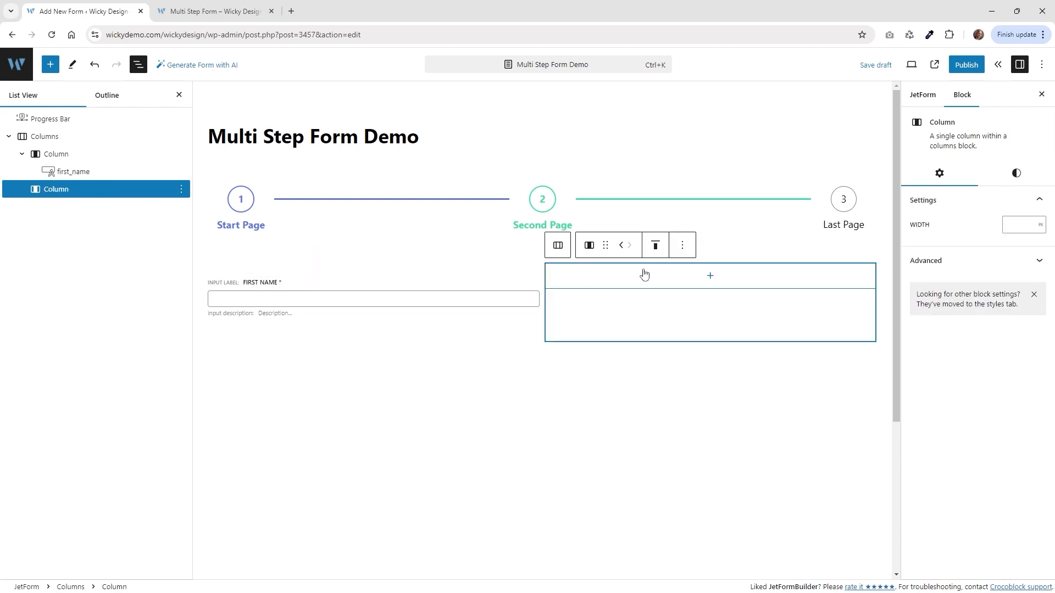
Add a required Last Name text field to the second column, then view the live form.
left_click(710, 277)
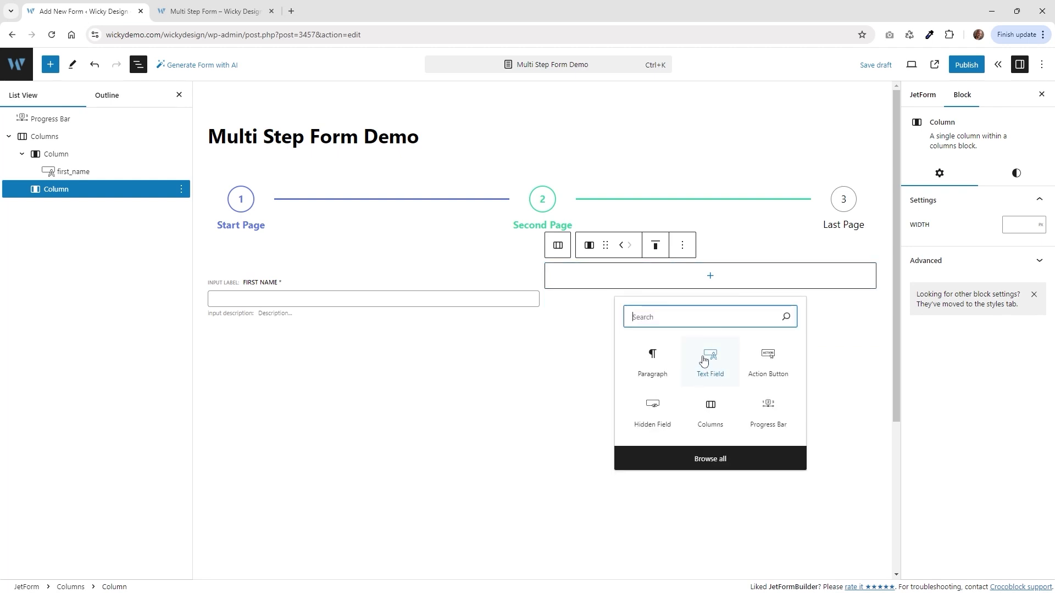
left_click(703, 359)
left_click(704, 358)
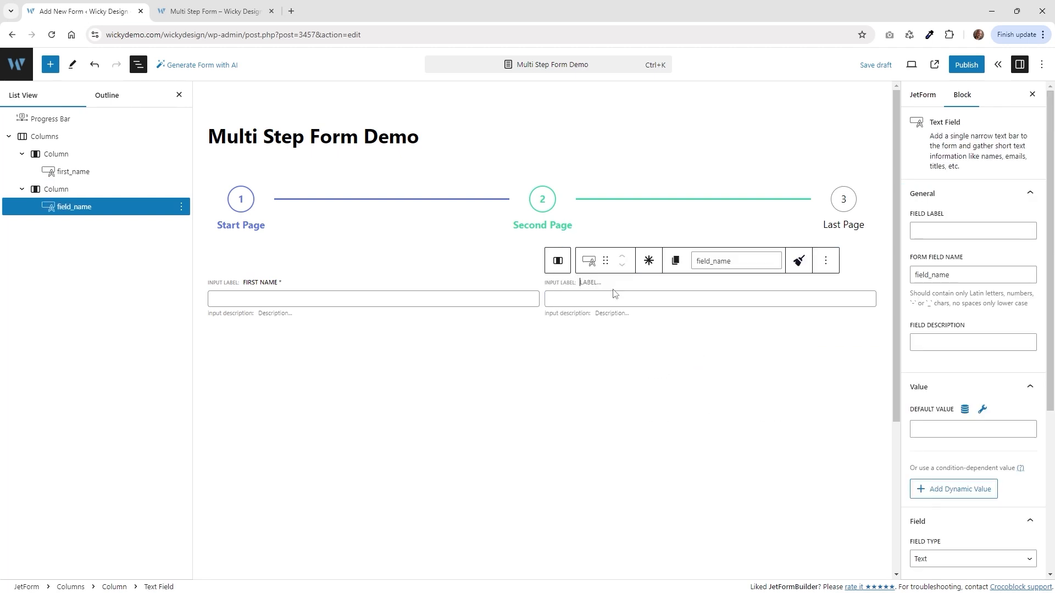
type("Last Na")
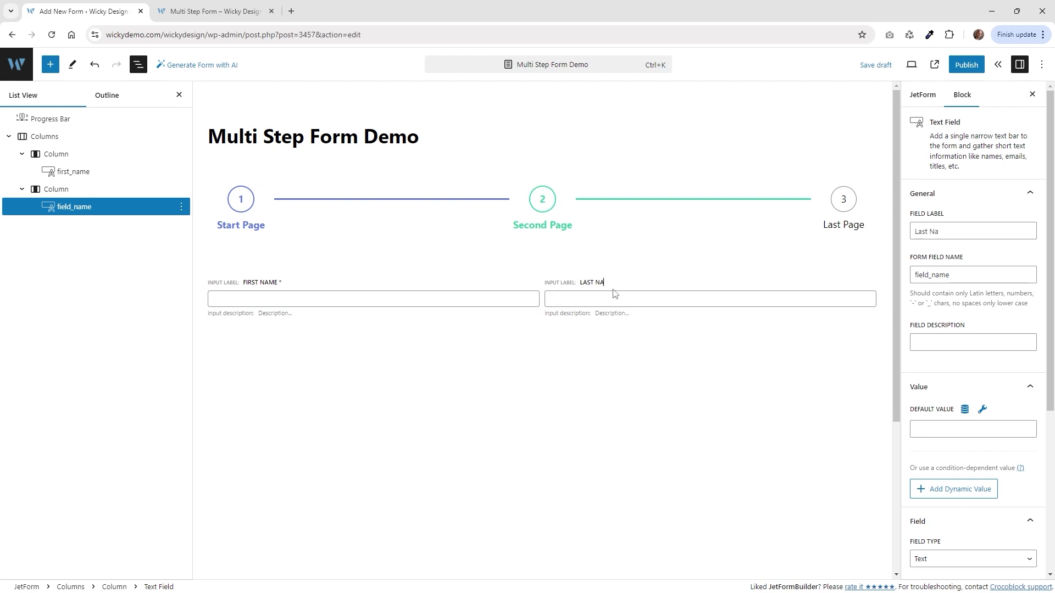
type("me")
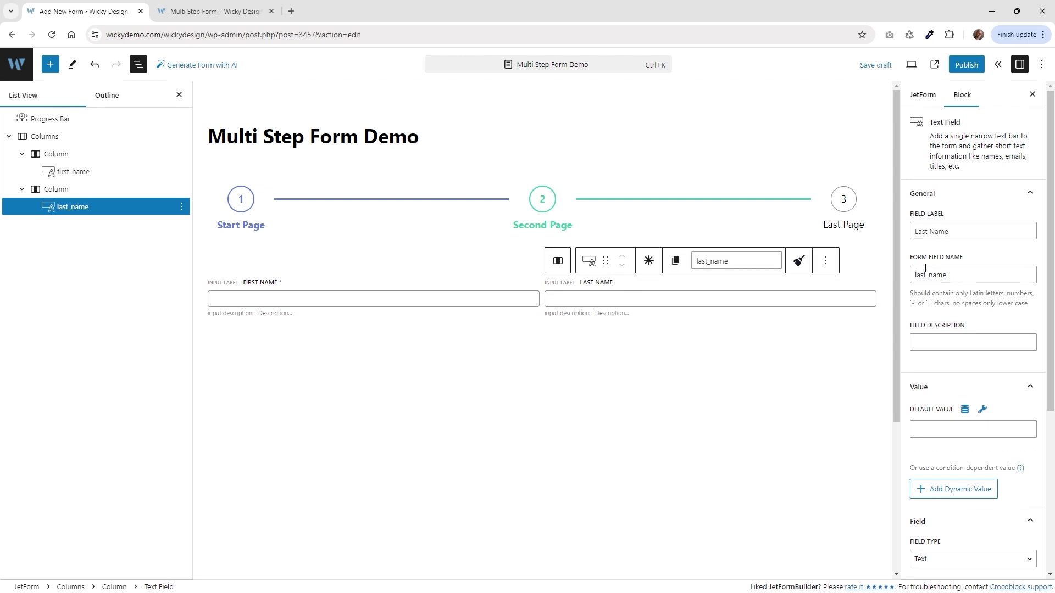
left_click(653, 263)
key("ctrl+Tab")
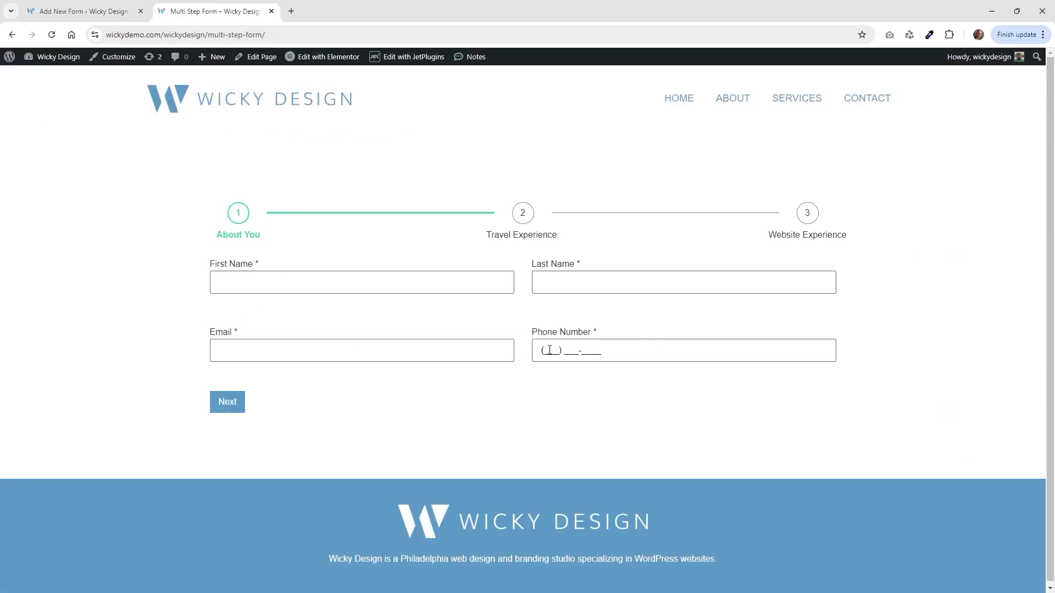
Check the live Phone Number field's format and add an empty block below the name fields.
left_click(550, 351)
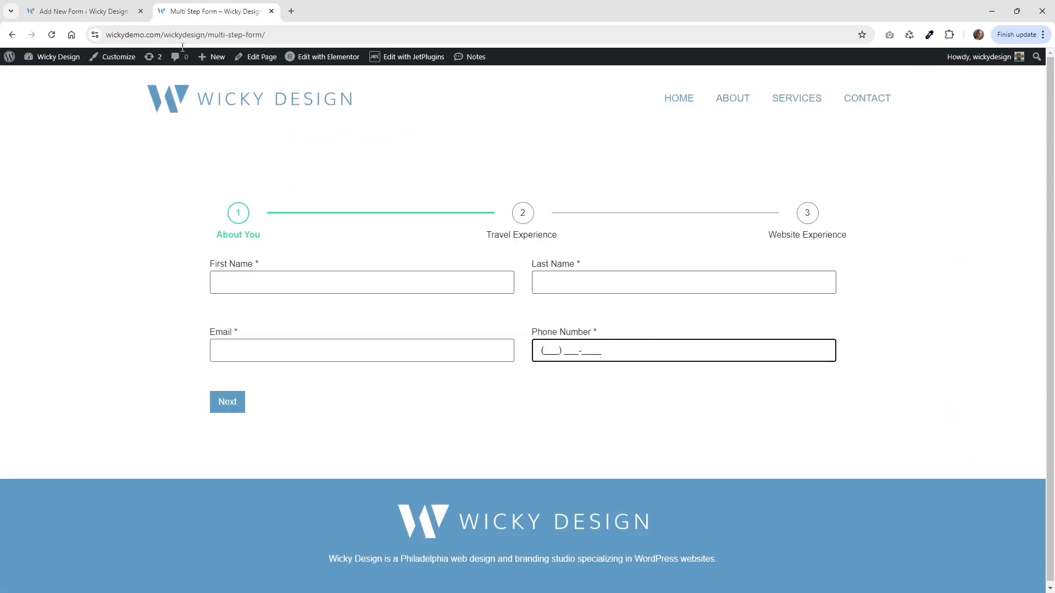
key("ctrl+Tab")
left_click(419, 407)
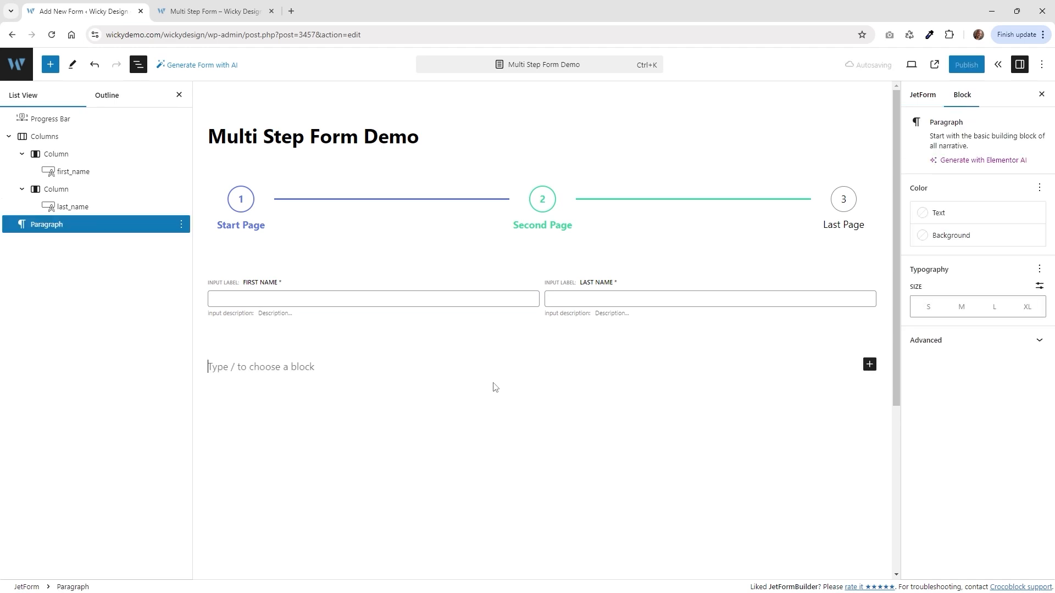
left_click(445, 428)
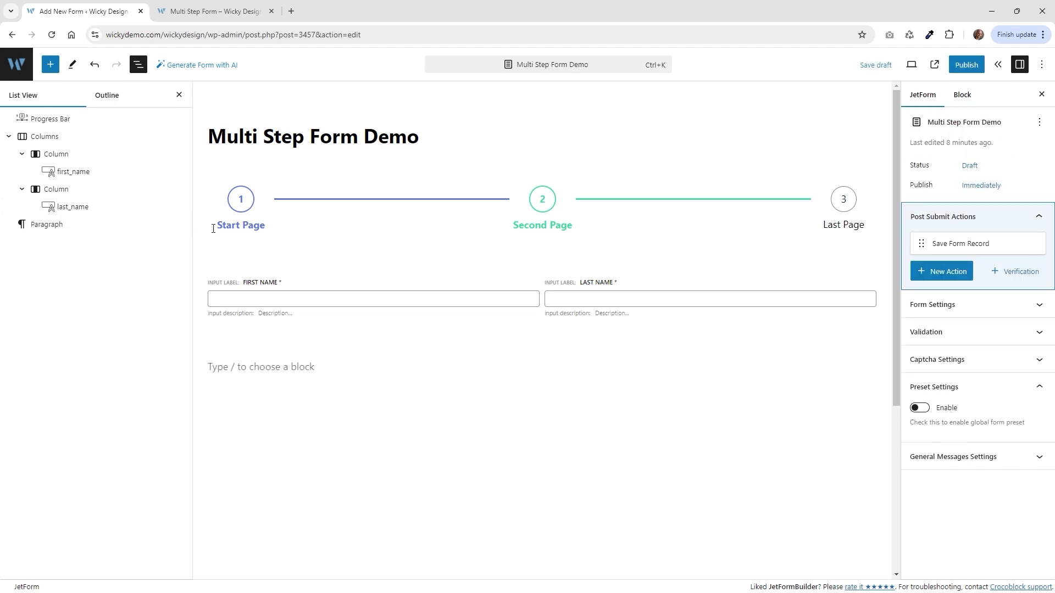
Insert a second 50/50 Columns block below the name row.
left_click(52, 66)
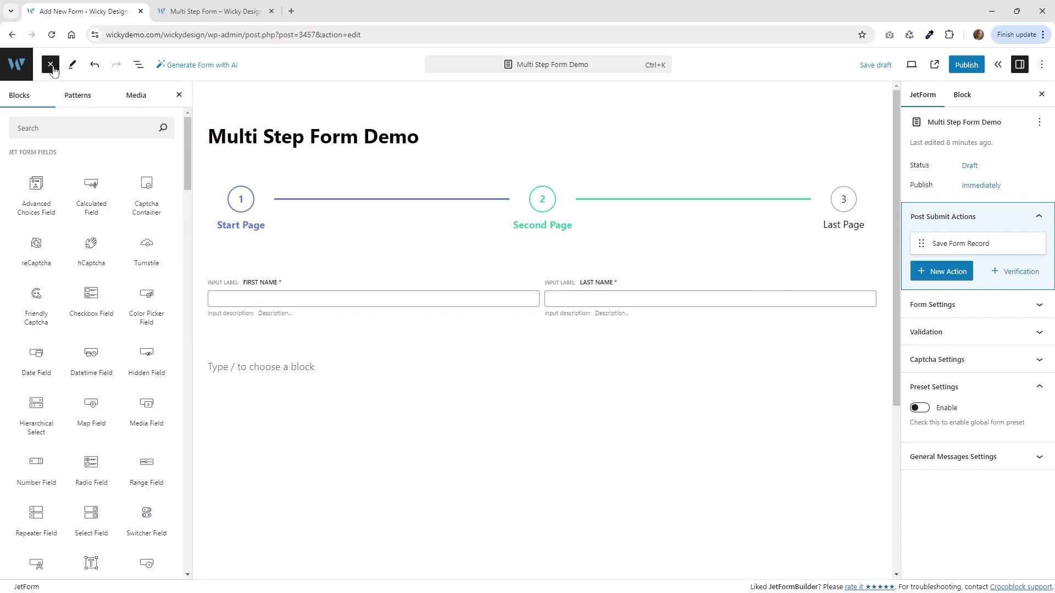
left_click(61, 129)
type("col")
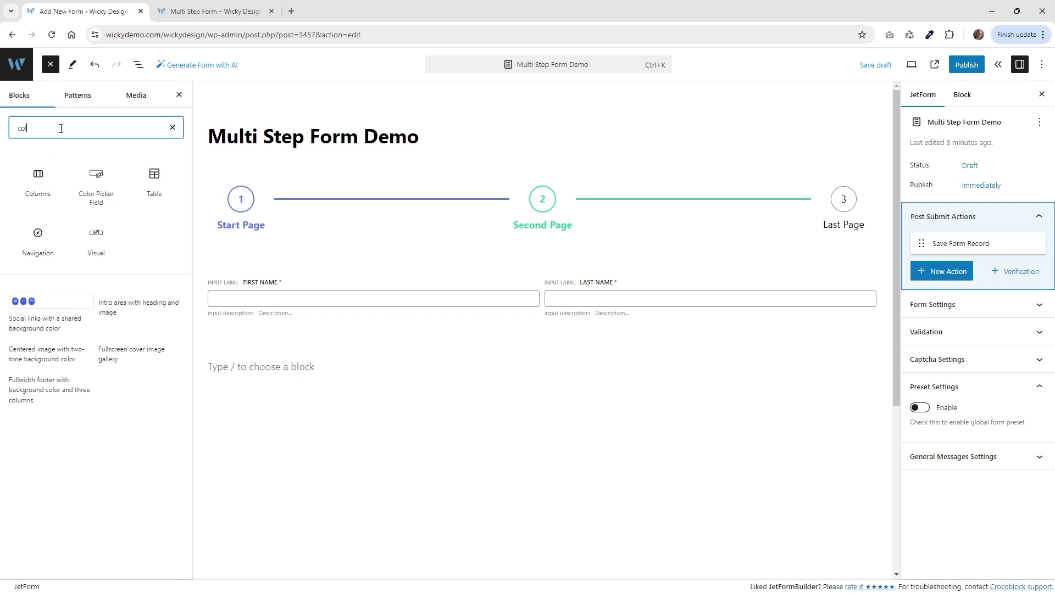
left_click(35, 181)
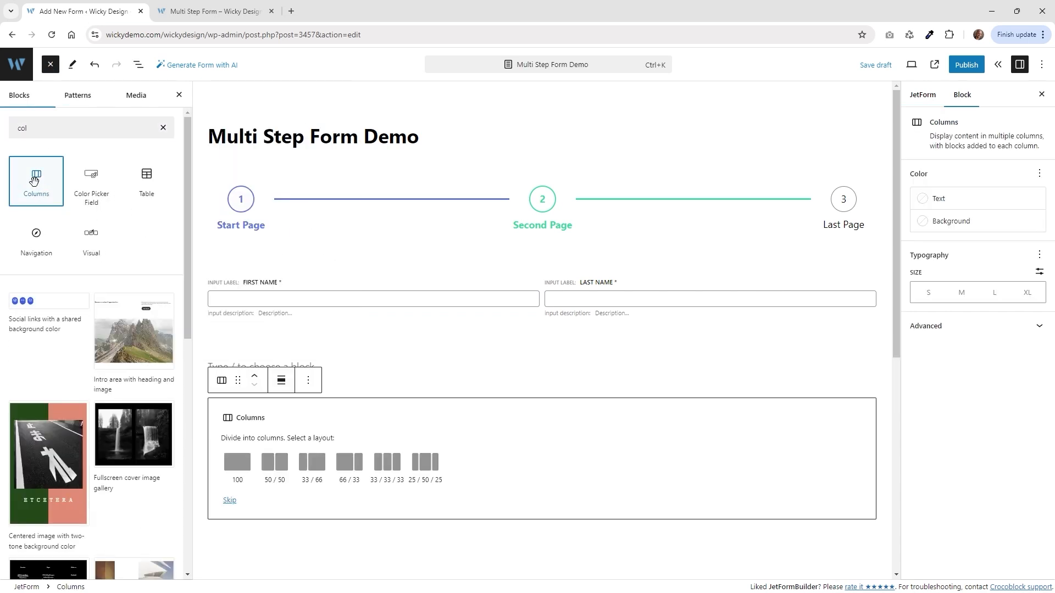
left_click(277, 469)
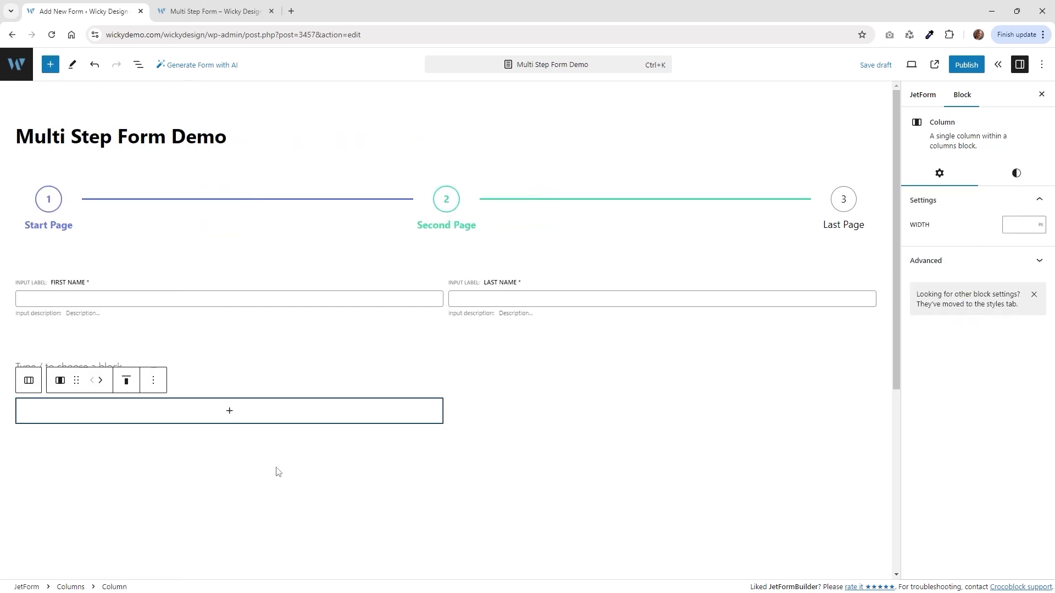
left_click(229, 413)
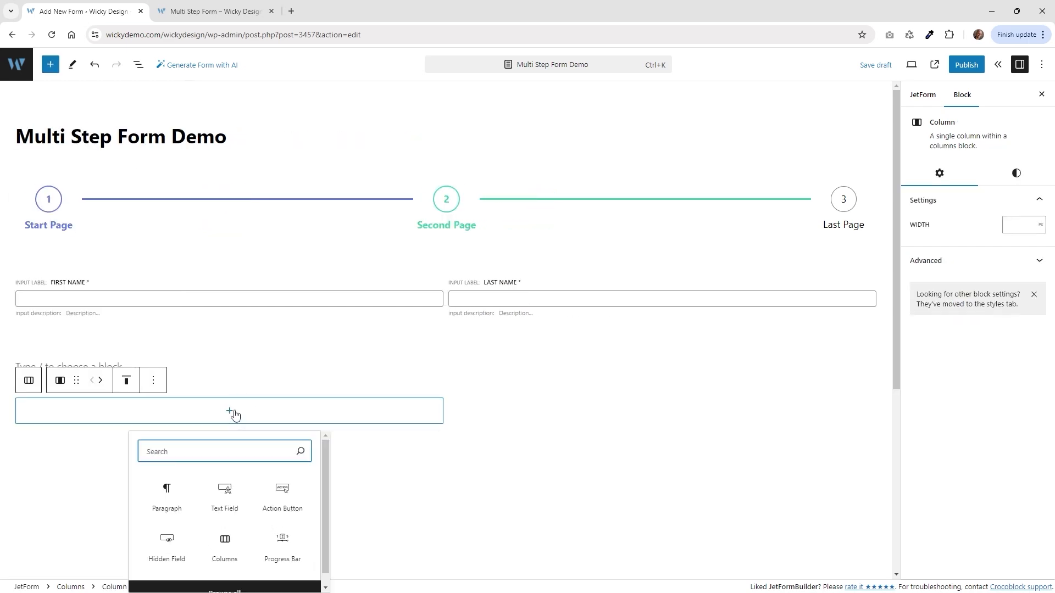
Add a required Email text field to the left column with Field Type set to Email.
left_click(226, 497)
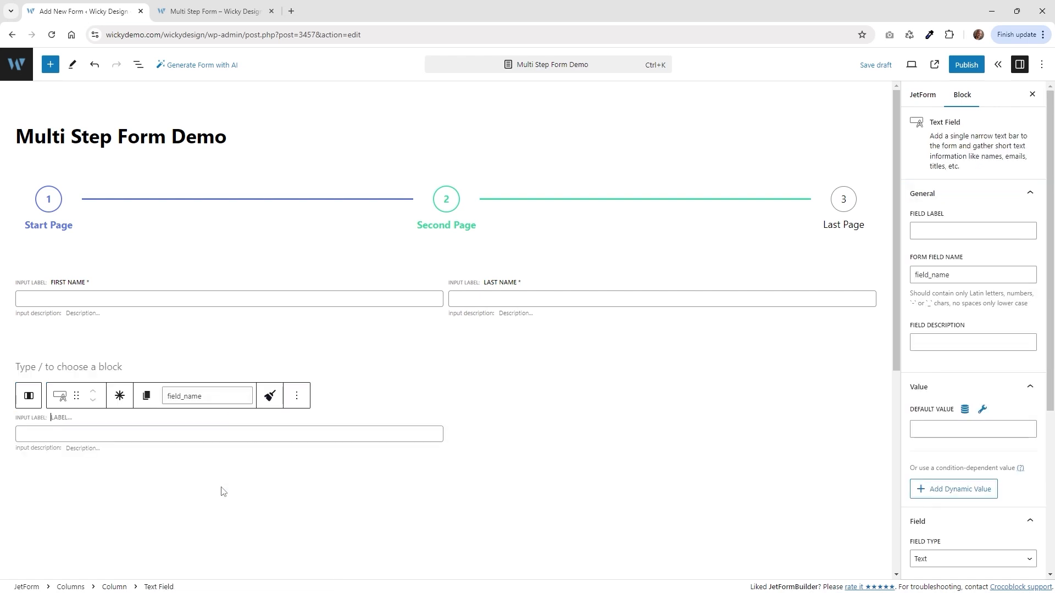
left_click(65, 418)
type("Email")
left_click(120, 395)
scroll(965, 291, "down", 5)
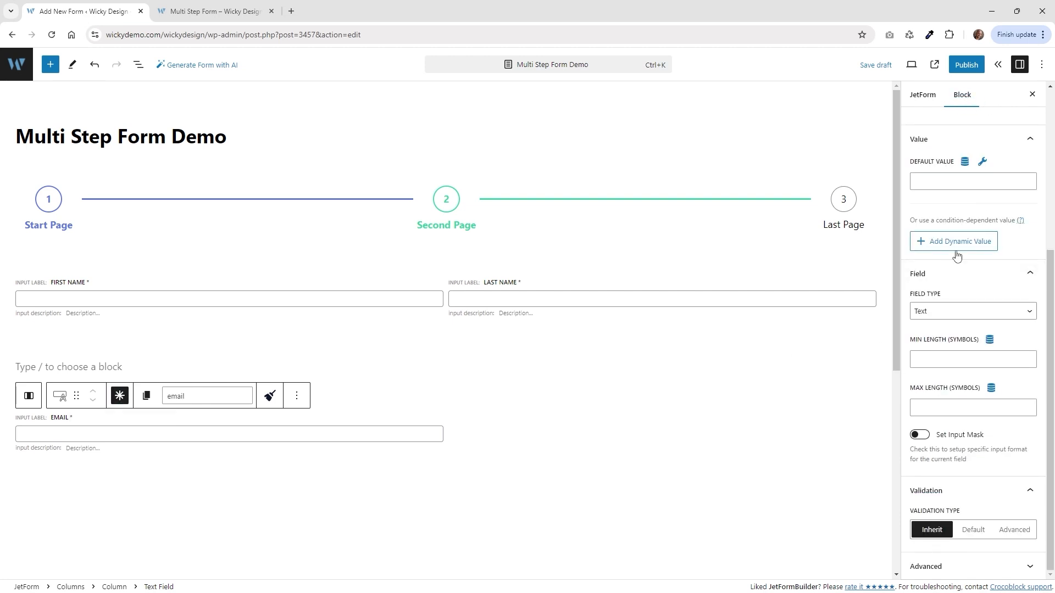
left_click(942, 316)
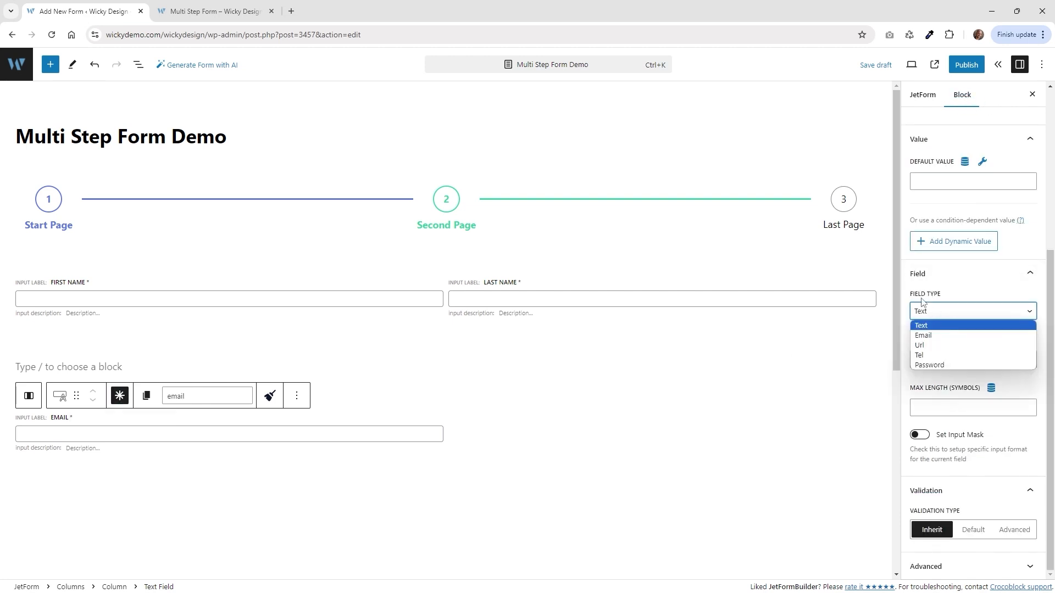
left_click(939, 336)
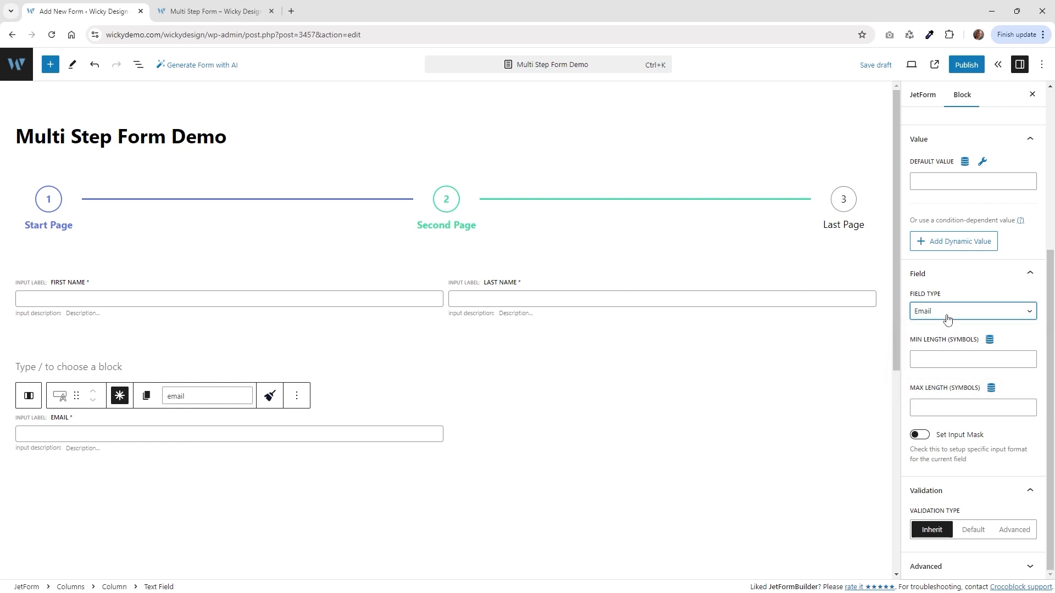
left_click(947, 319)
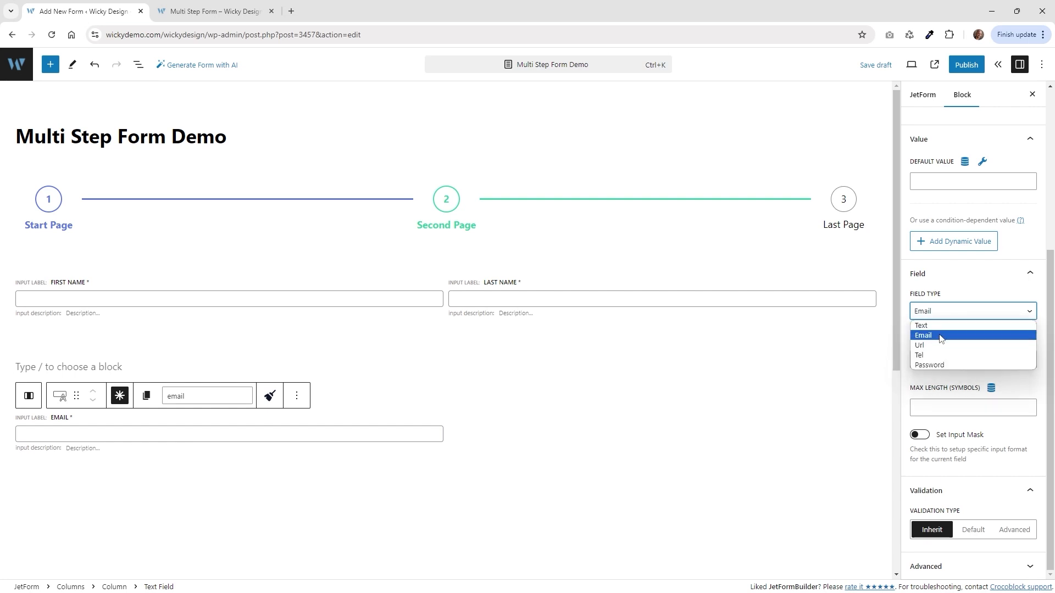
left_click(940, 336)
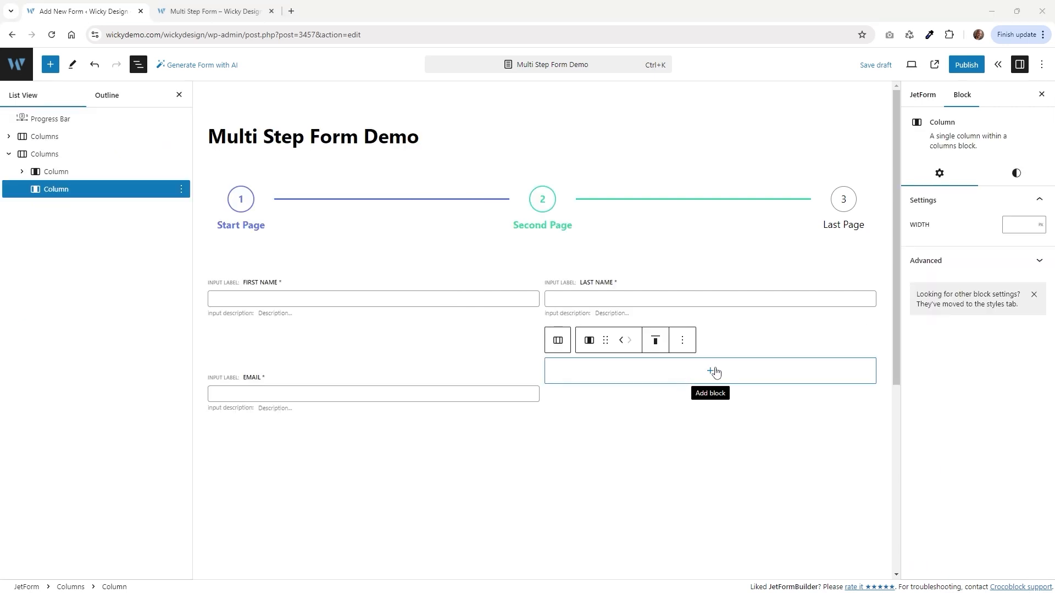
Add a Phone Number text field to the right column with Field Type Tel.
left_click(709, 372)
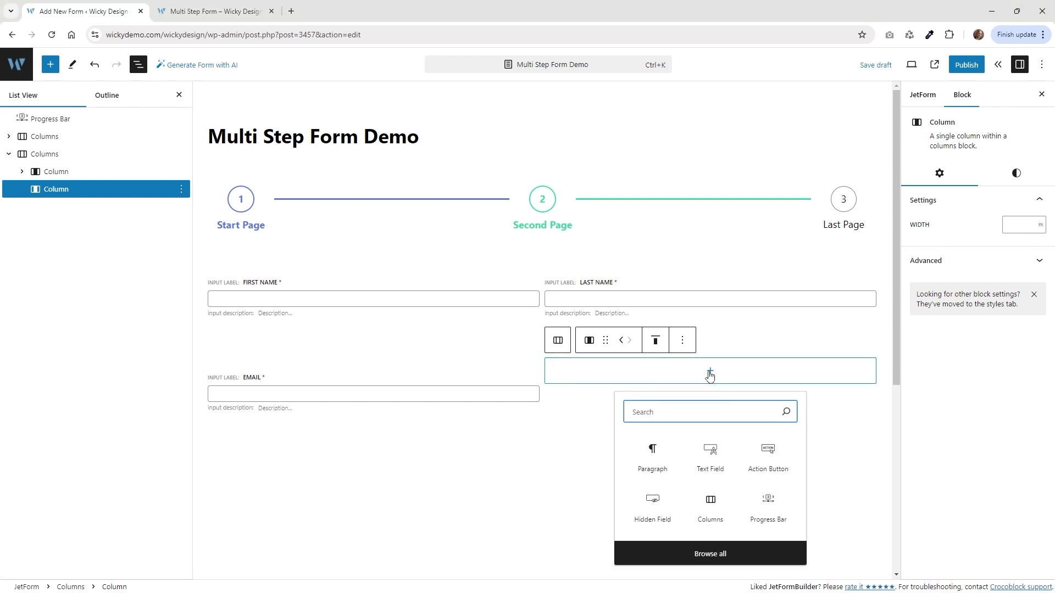
left_click(716, 458)
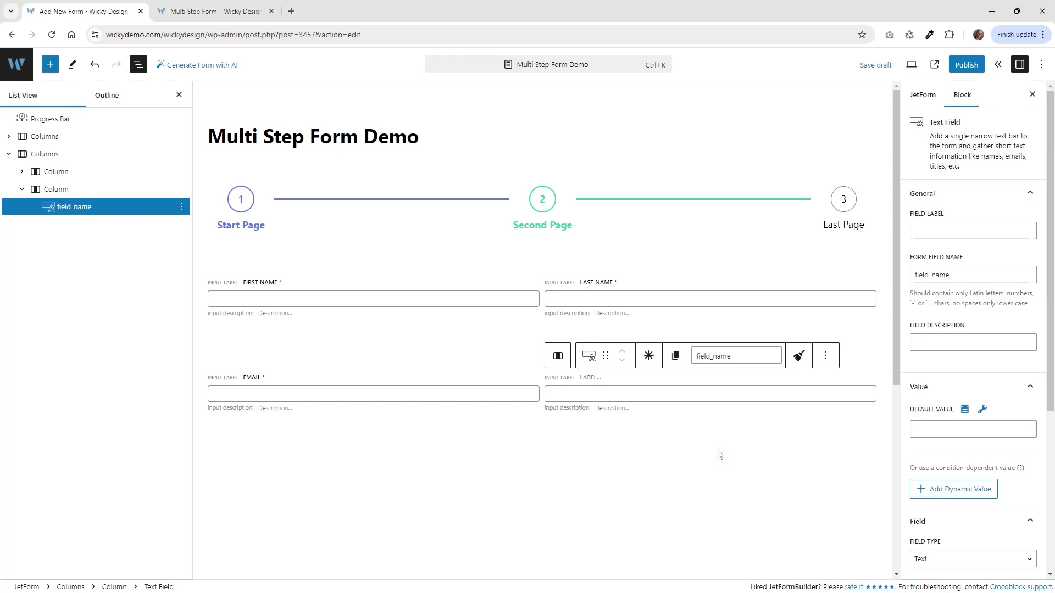
left_click(605, 385)
type("Phone")
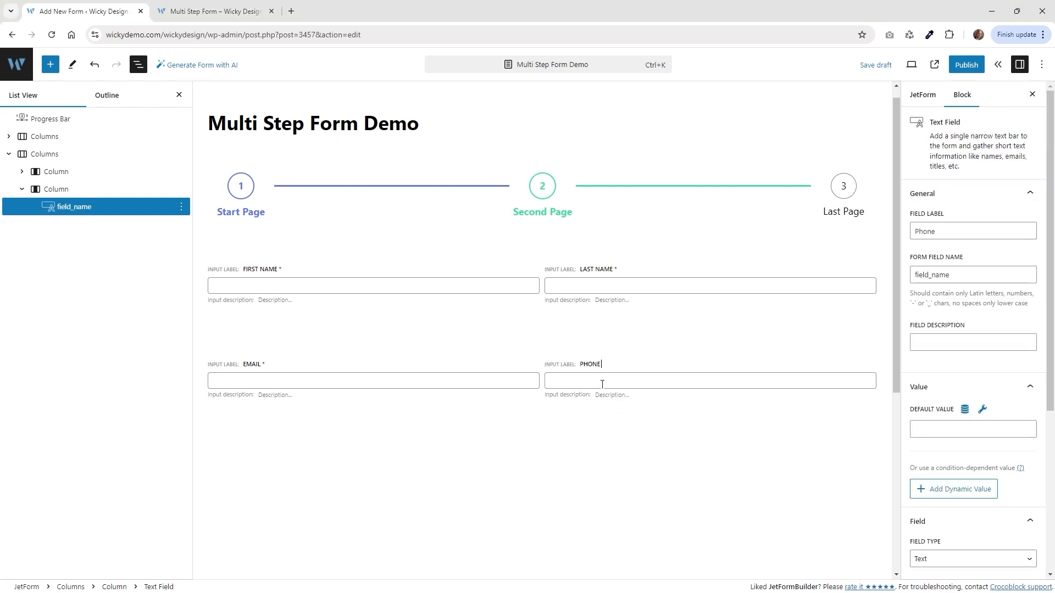
type(" Number")
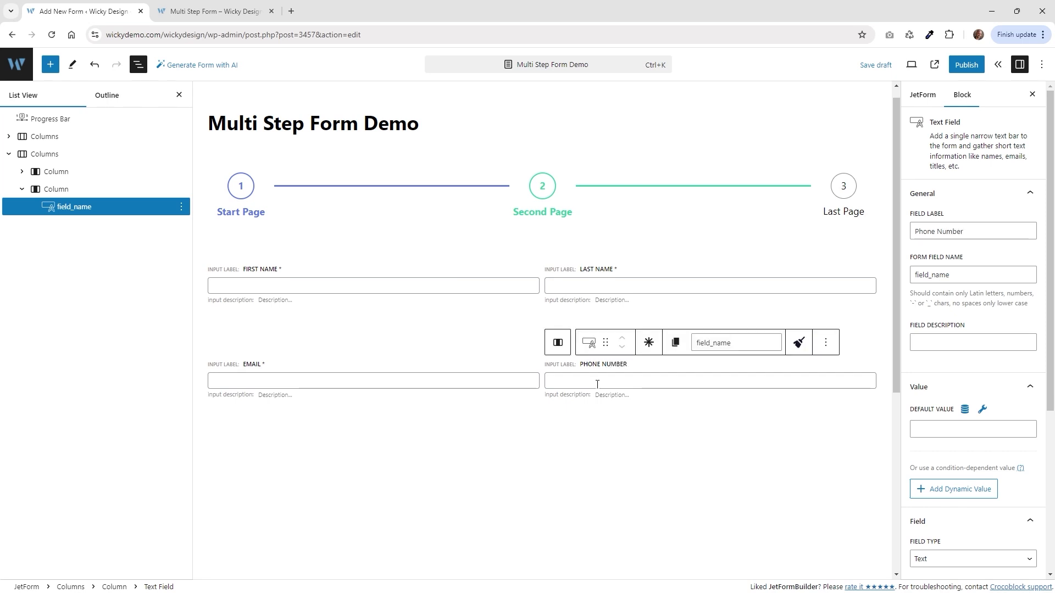
left_click(977, 251)
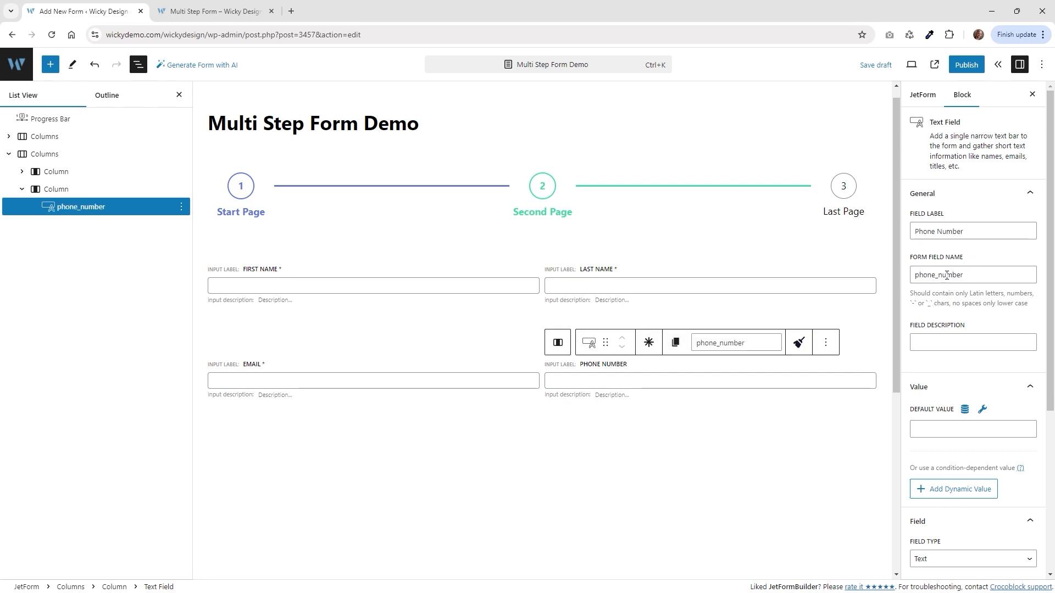
scroll(950, 274, "down", 4)
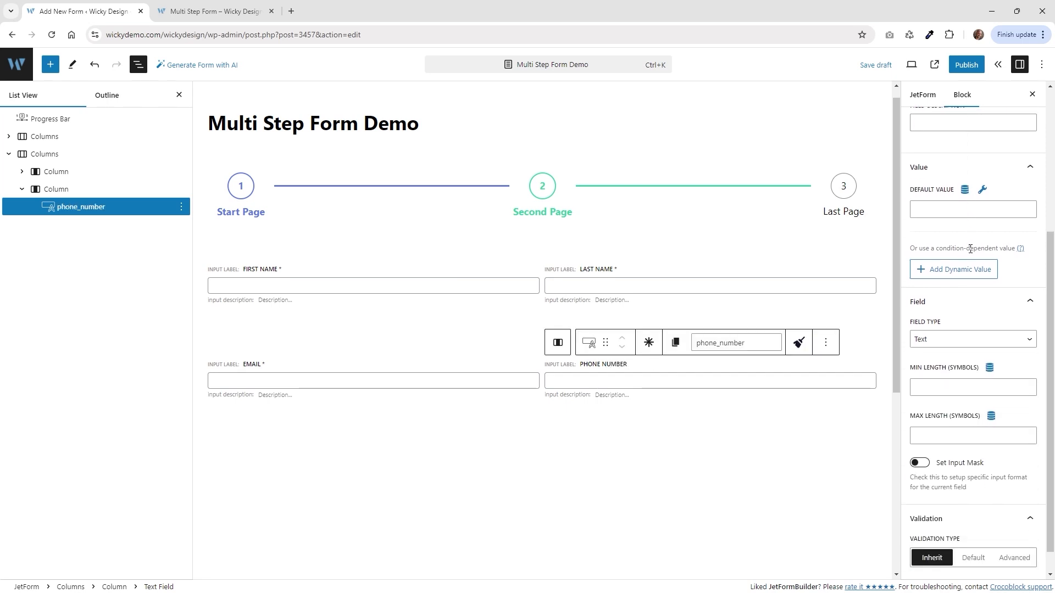
left_click(928, 340)
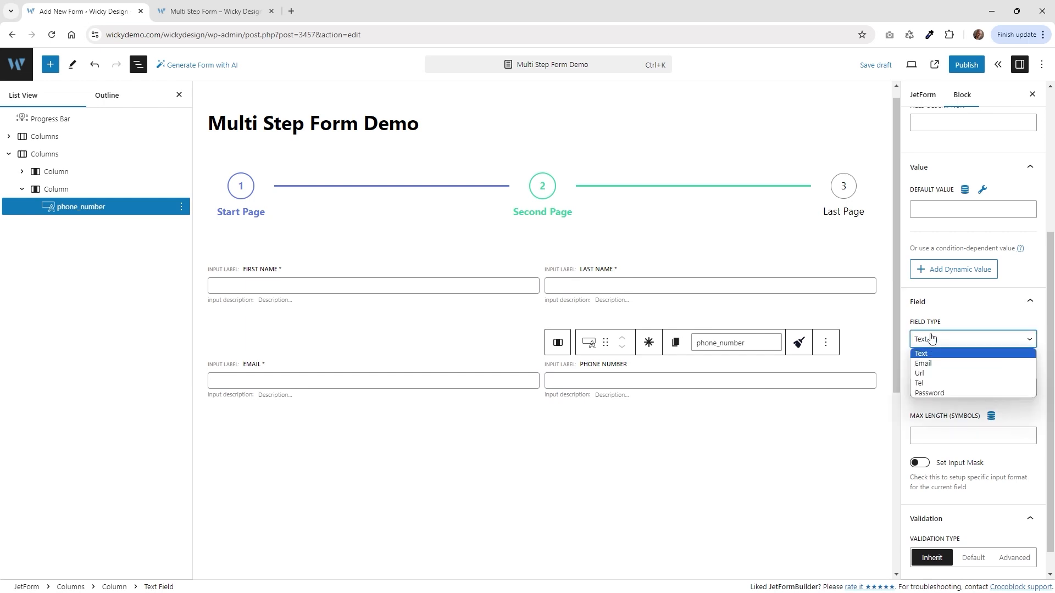
left_click(934, 385)
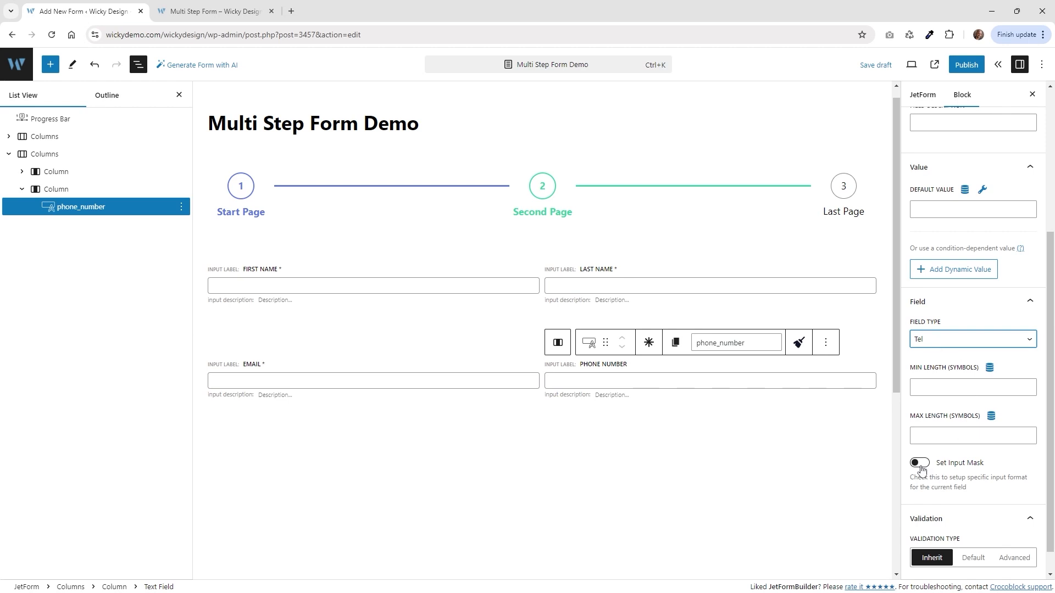
left_click(920, 464)
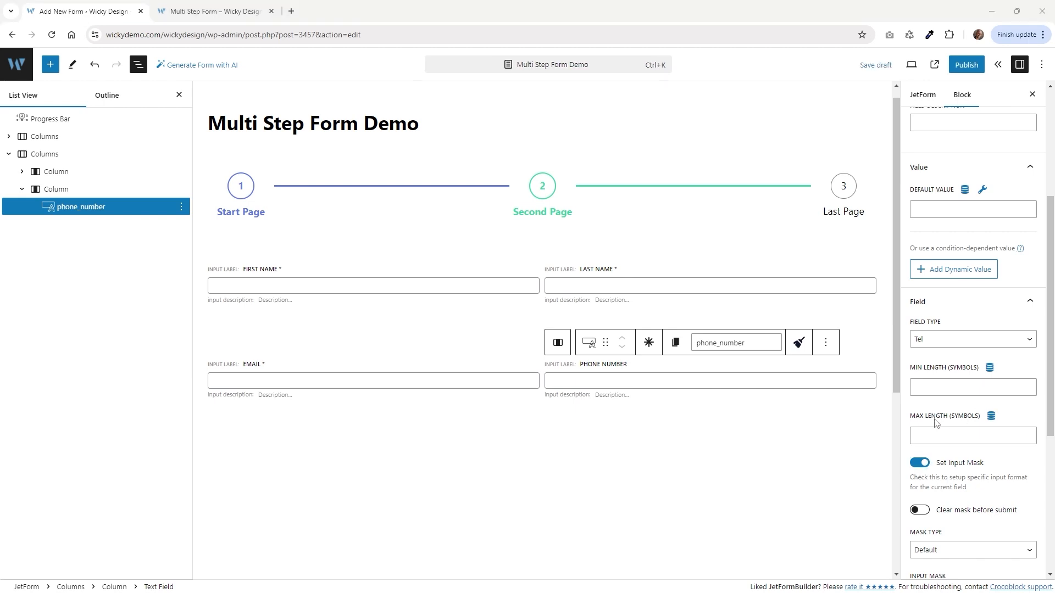
scroll(968, 430, "down", 3)
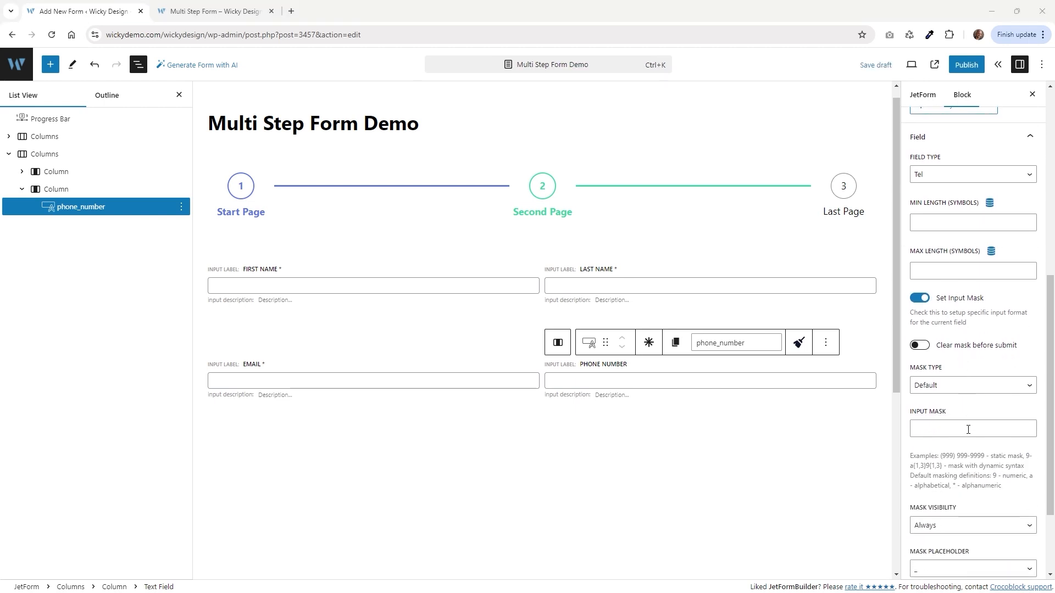
left_click(965, 429)
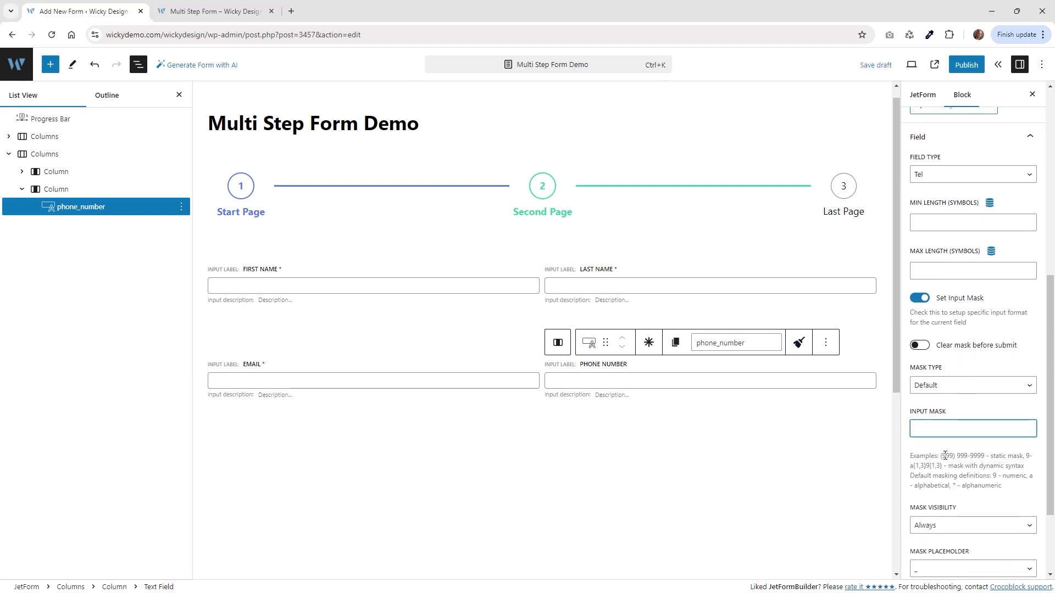
left_click_drag(954, 455, 940, 456)
left_click(939, 424)
type("(999) 999-9999")
Test the phone mask on the live form, then mark Phone Number required.
left_click(201, 6)
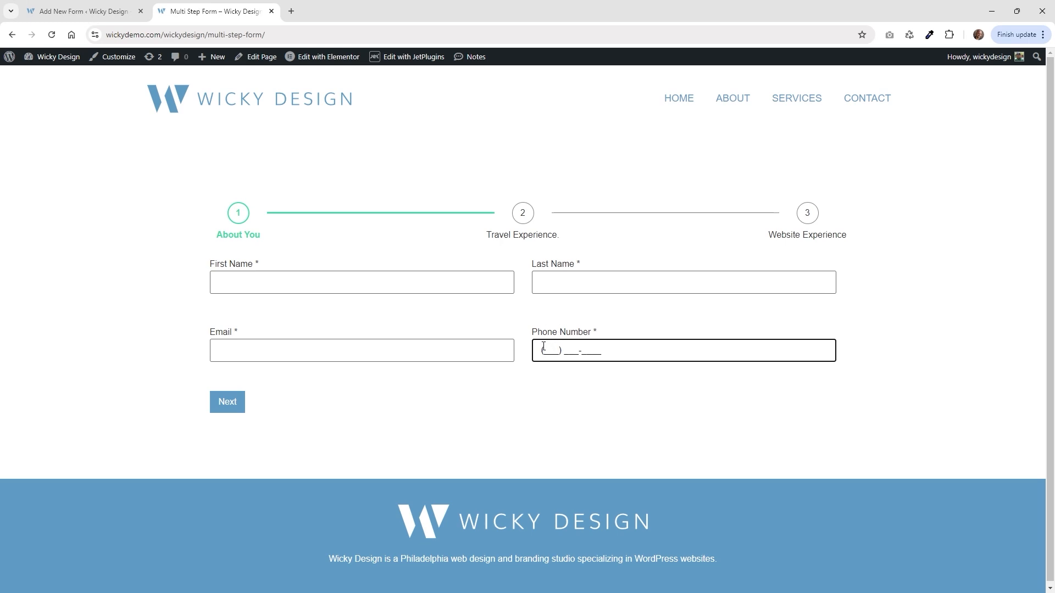
type("123) 123-1234")
key("BackSpace")
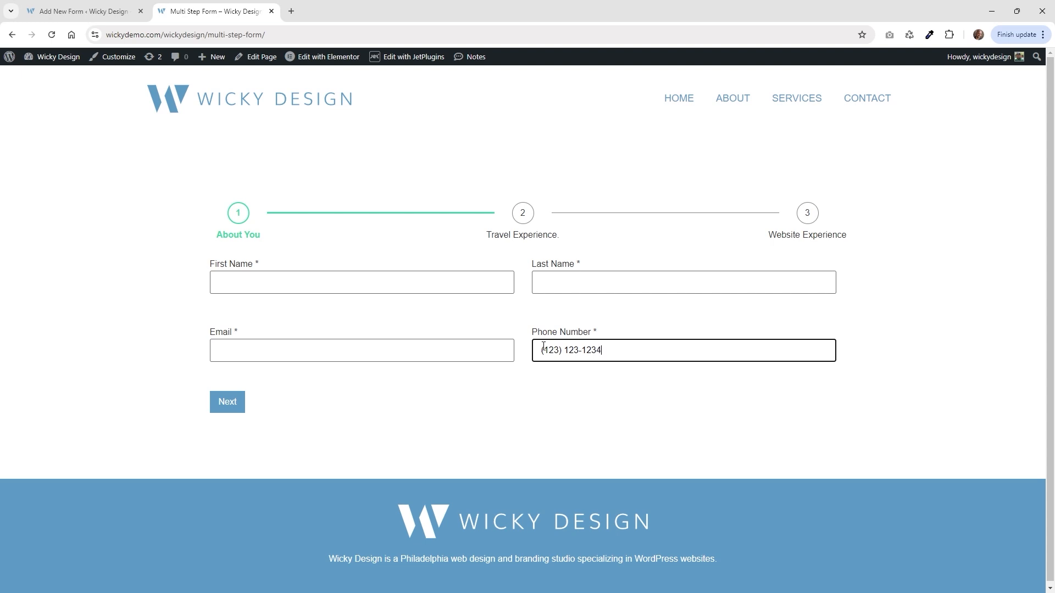
key("BackSpace")
key("BackSpace")
key("BackSpace")
key("BackSpace")
key("BackSpace")
key("BackSpace")
key("BackSpace")
key("BackSpace")
key("BackSpace")
key("BackSpace")
left_click(77, 11)
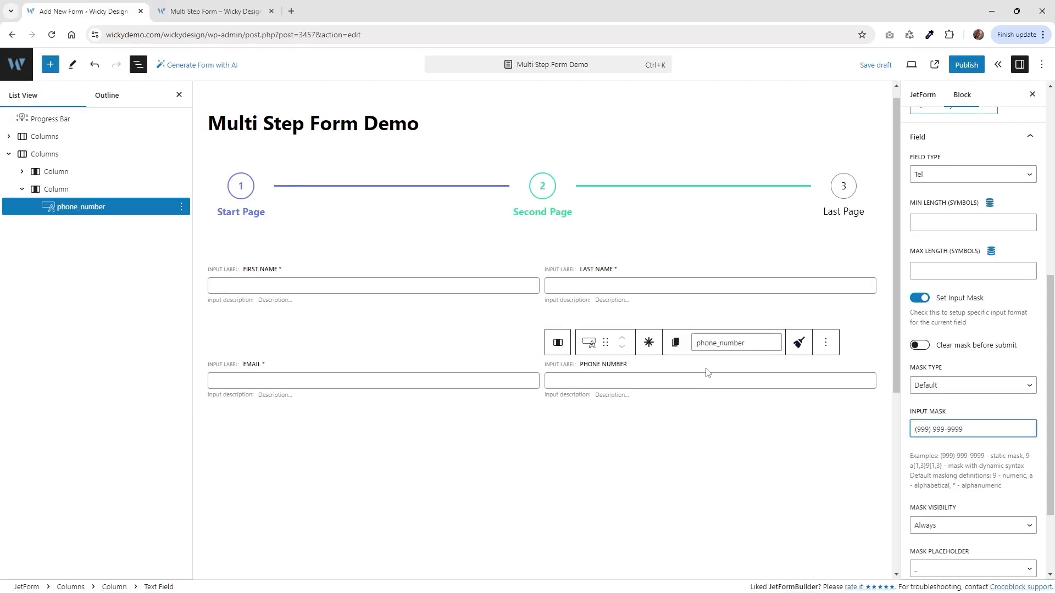
left_click(649, 343)
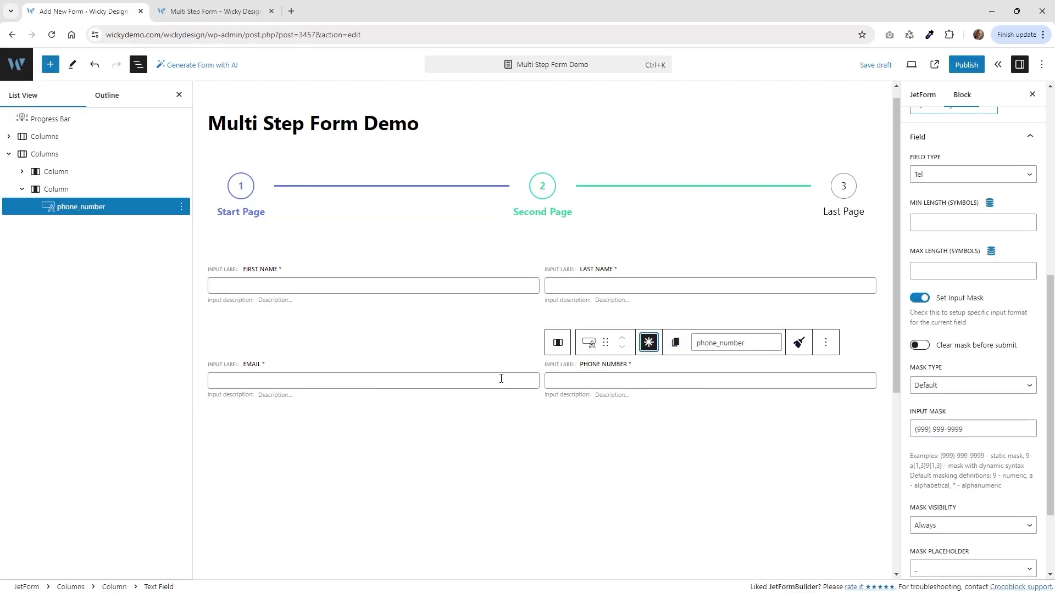
key("ctrl+Tab")
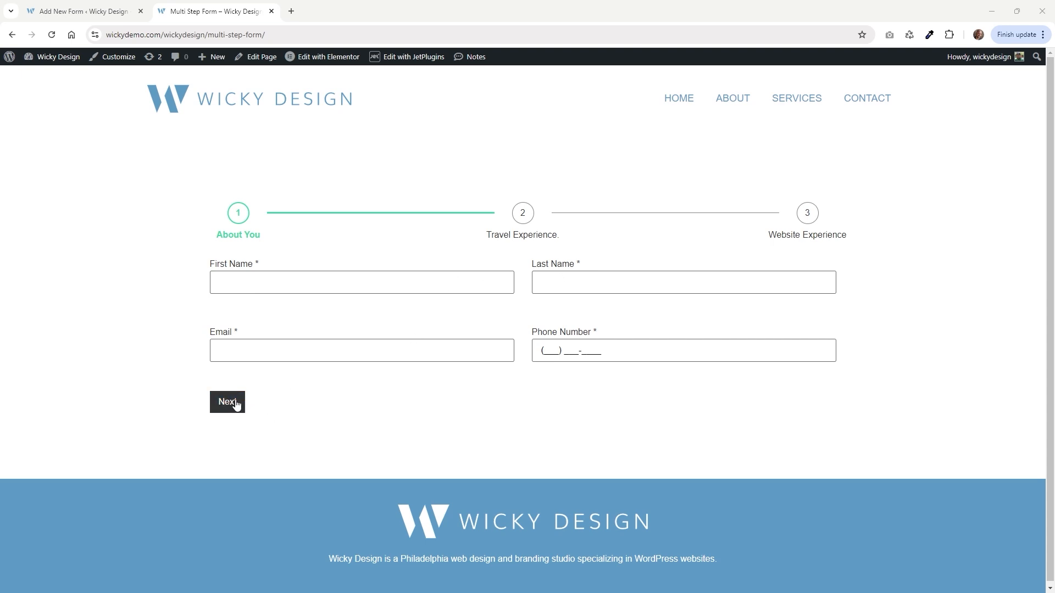
Insert a Form Page Break with a Next button below the Email and Phone Number row.
key("ctrl+Tab")
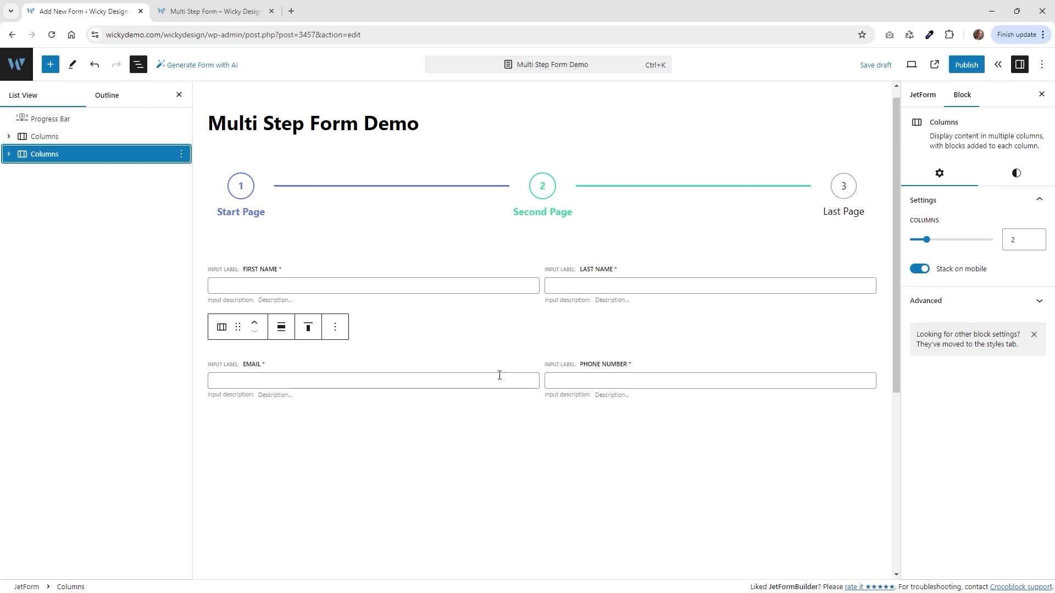
scroll(471, 440, "down", 2)
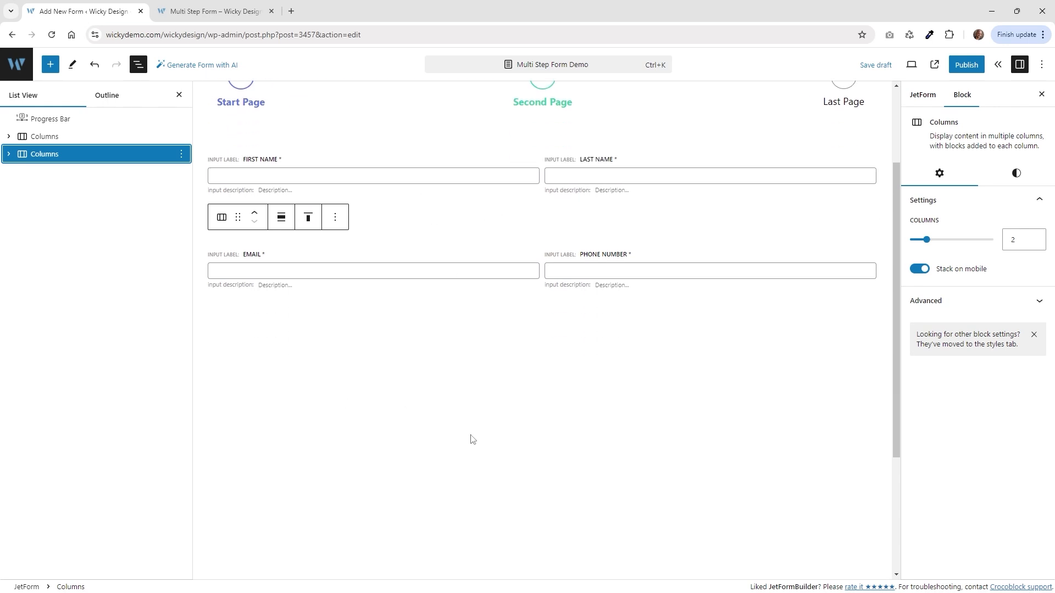
scroll(479, 375, "down", 3)
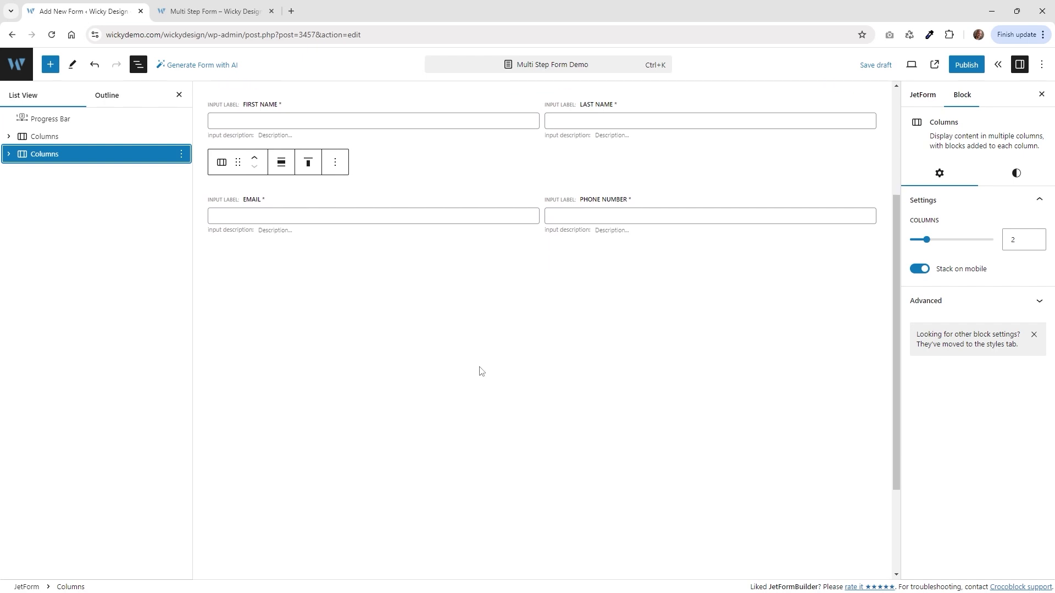
scroll(479, 375, "up", 5)
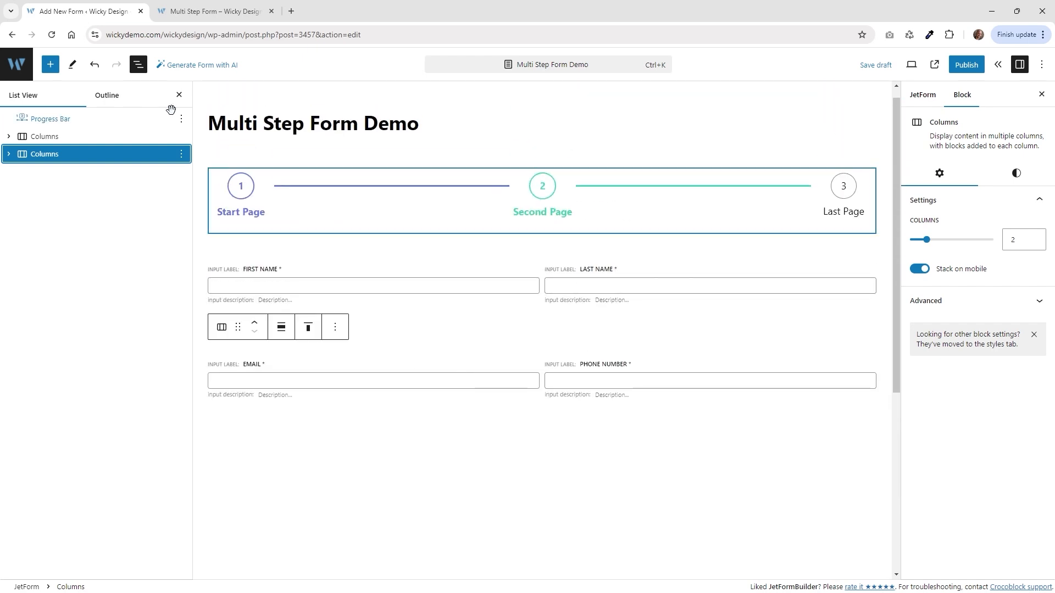
left_click(50, 64)
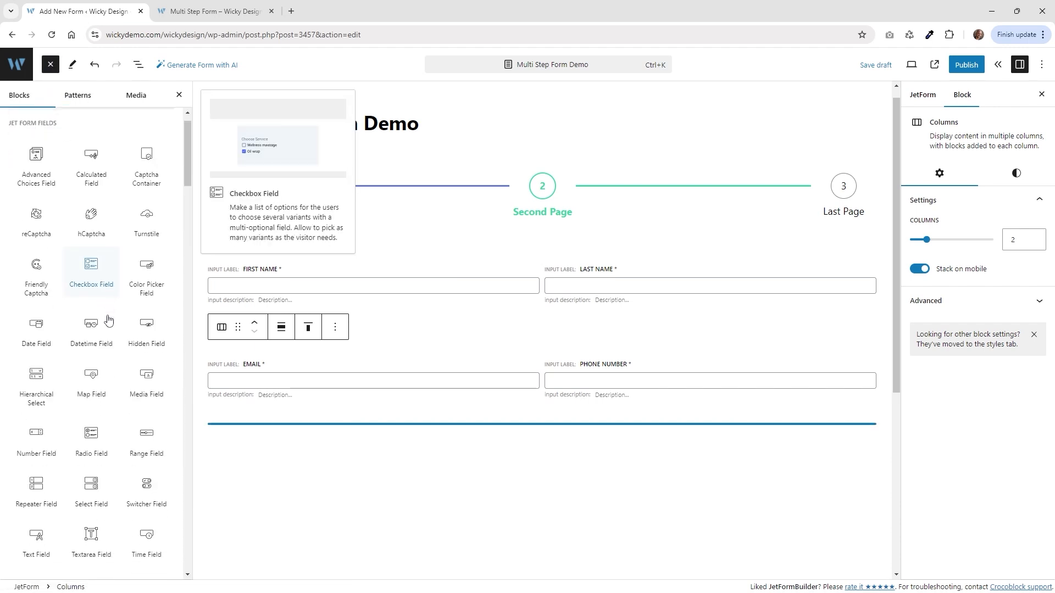
scroll(91, 303, "down", 4)
scroll(34, 461, "down", 4)
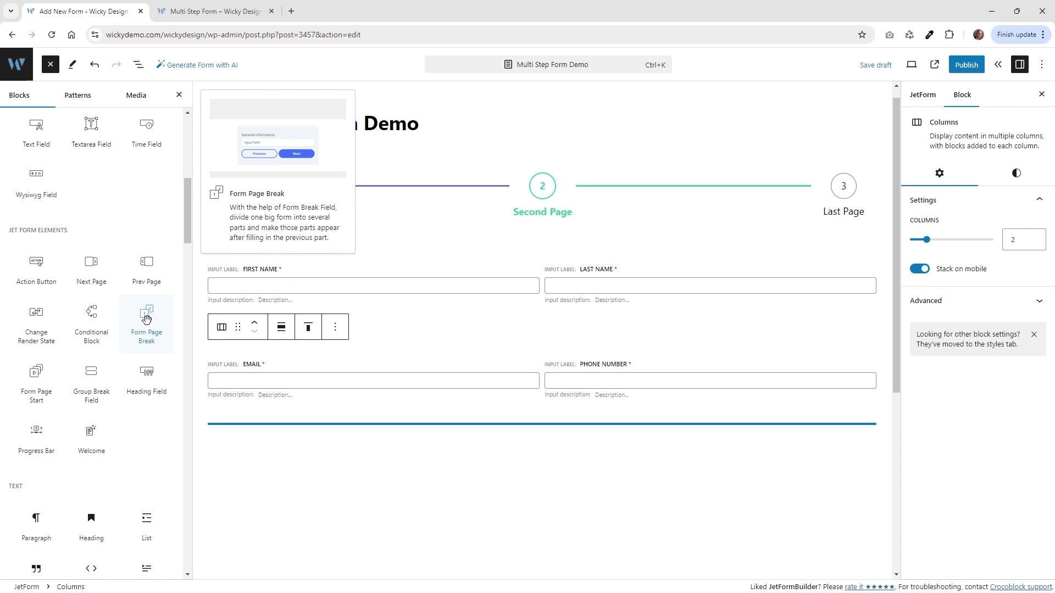
left_click(146, 319)
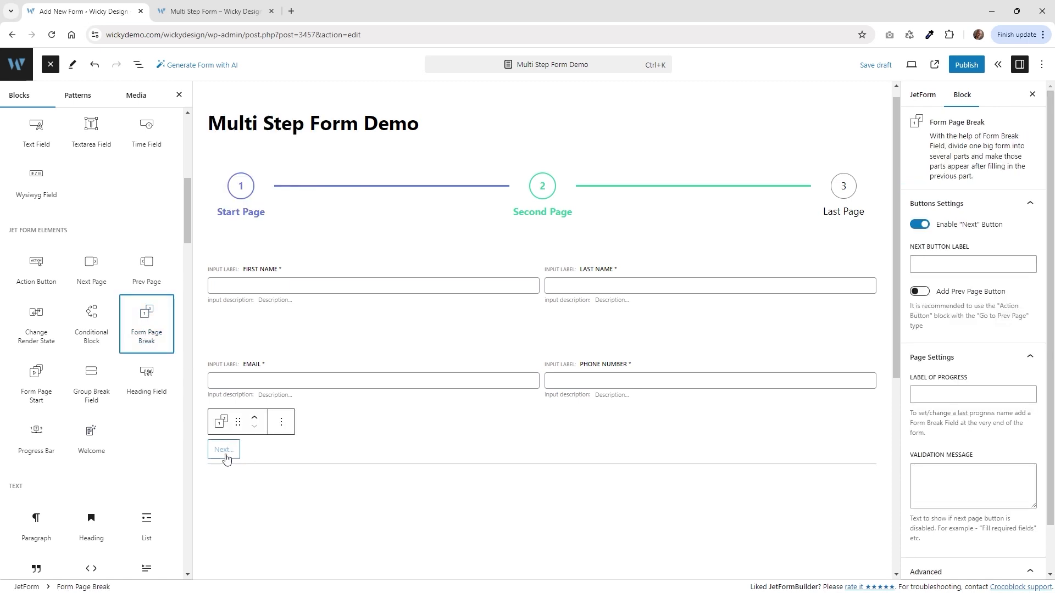
Select the new page break and compare it with the step names on the live form.
left_click(270, 453)
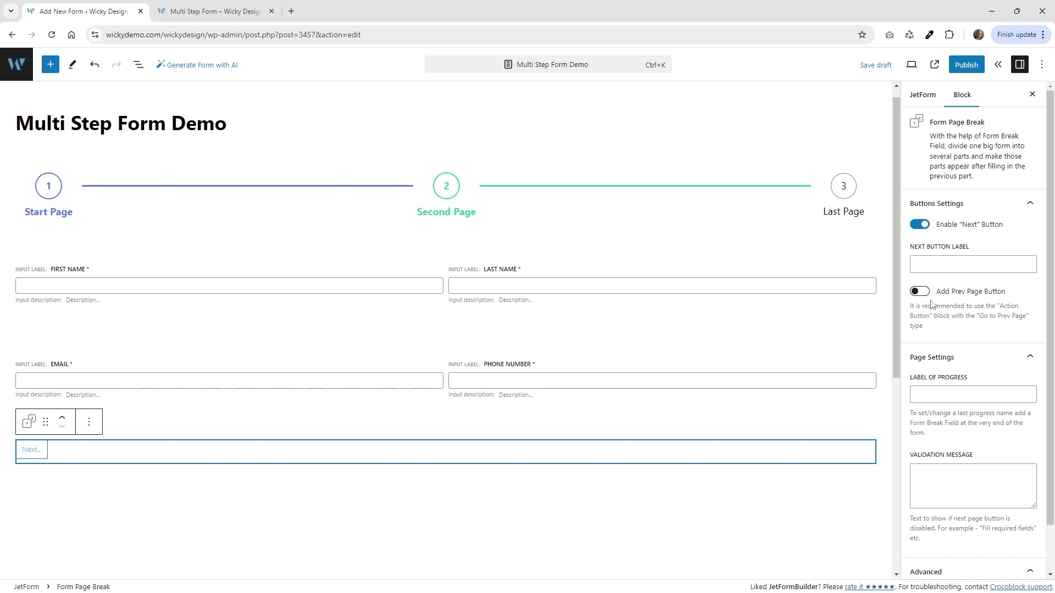
left_click(232, 6)
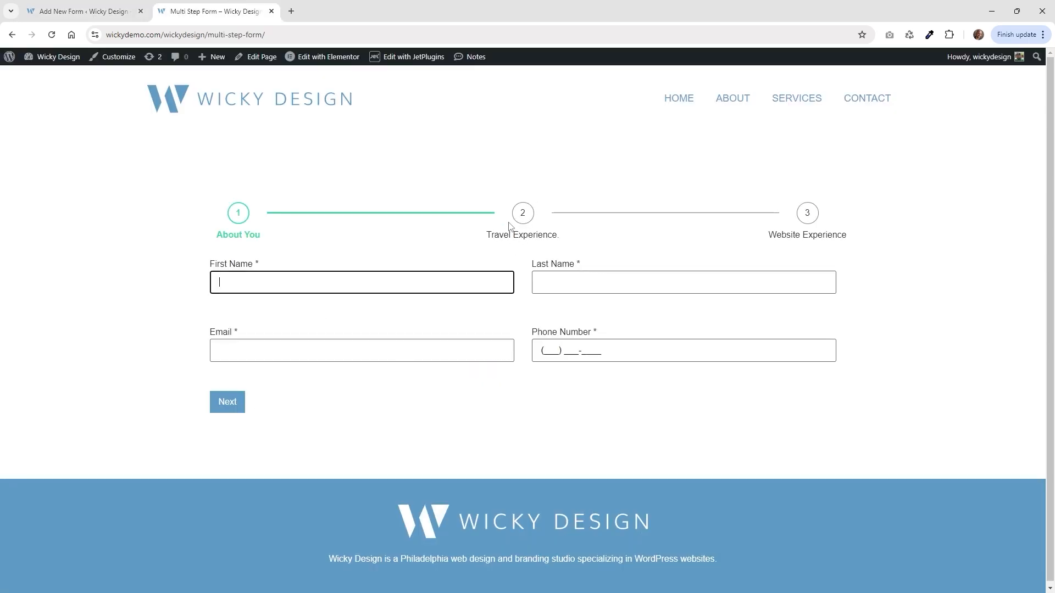
left_click(88, 9)
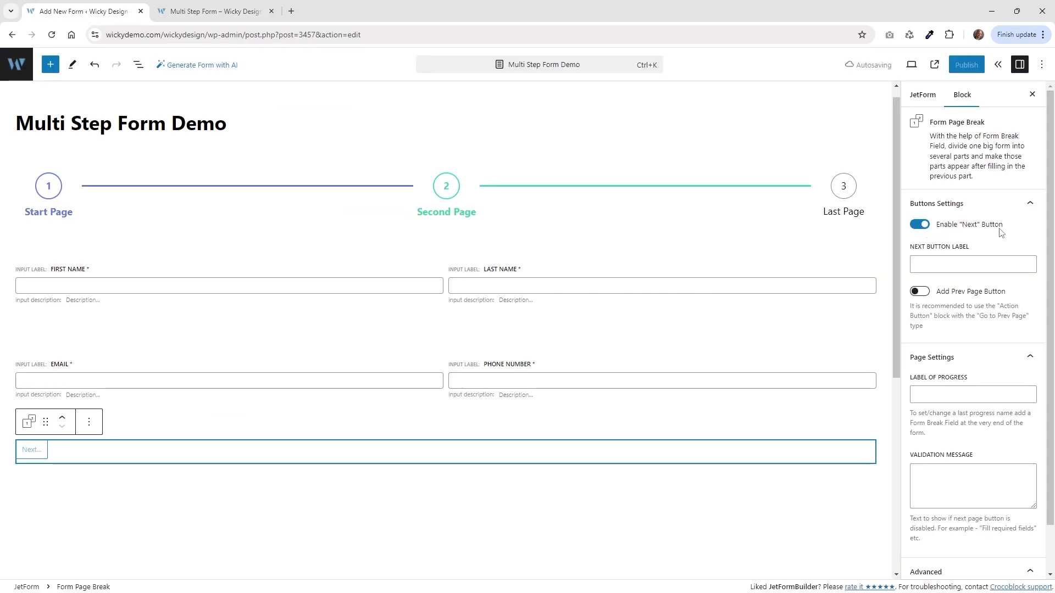
left_click(961, 264)
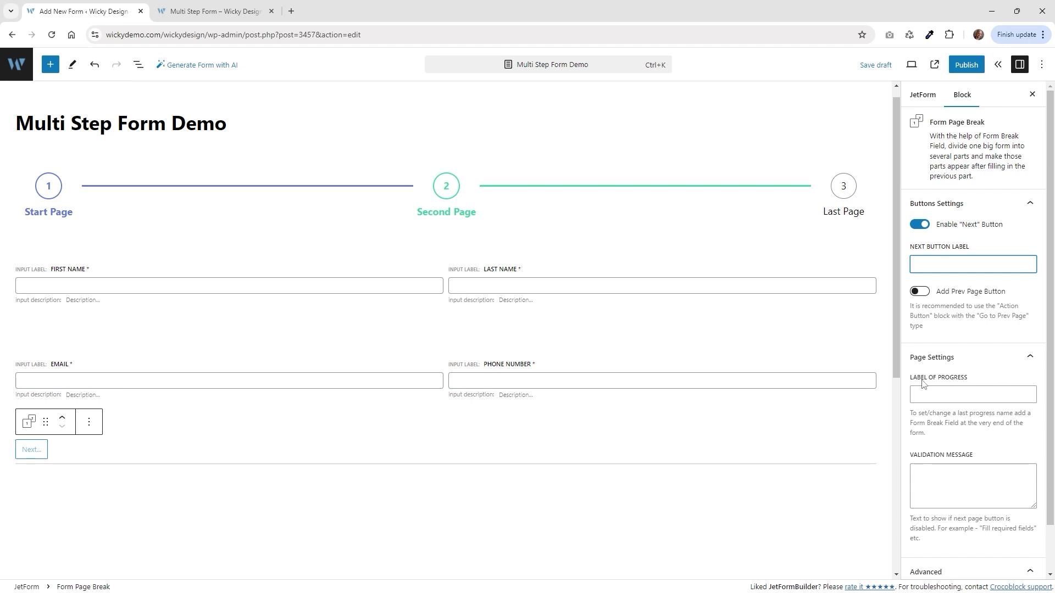
left_click(258, 12)
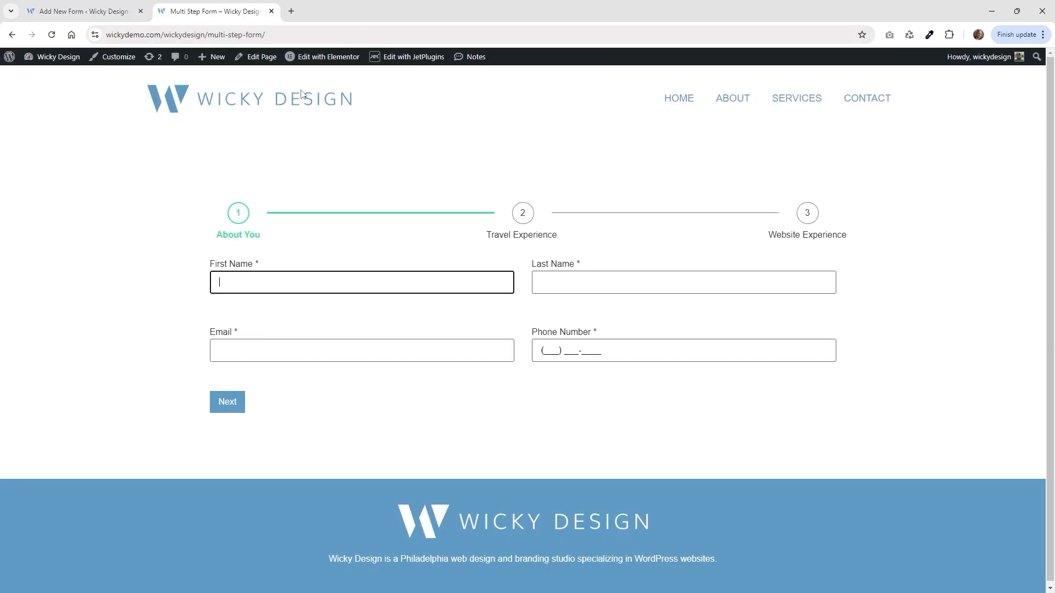
left_click(83, 11)
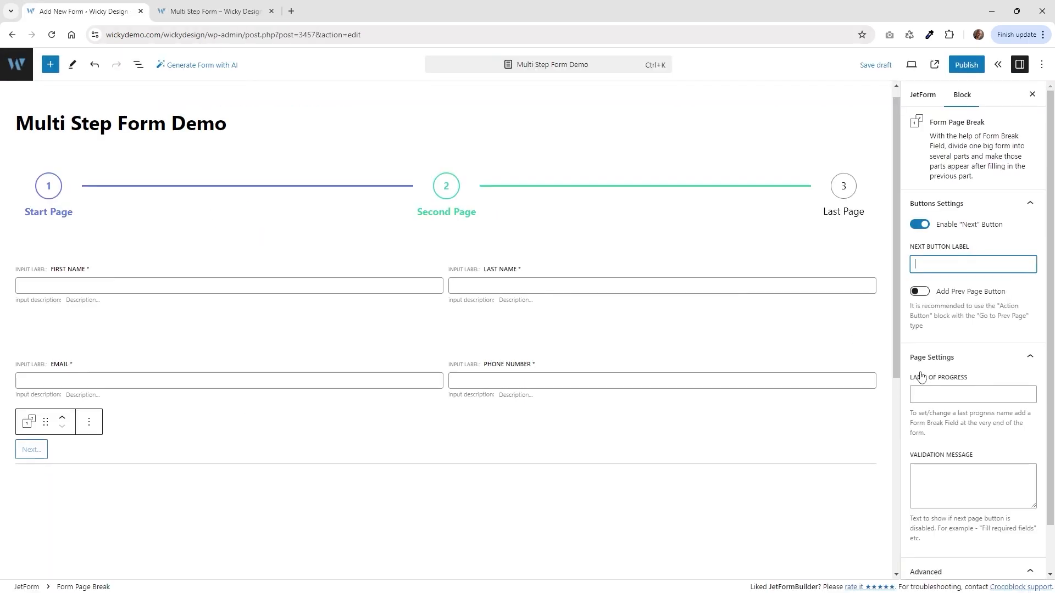
Enter 'About You' as the page break's Label of Progress and check it against the live form.
left_click(936, 393)
type("About You")
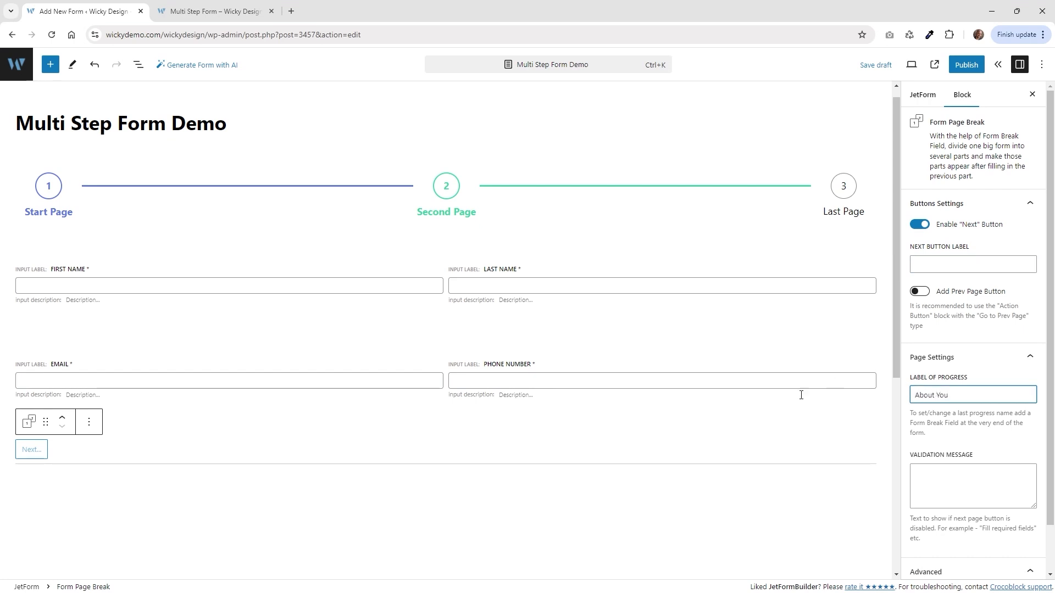
left_click(225, 11)
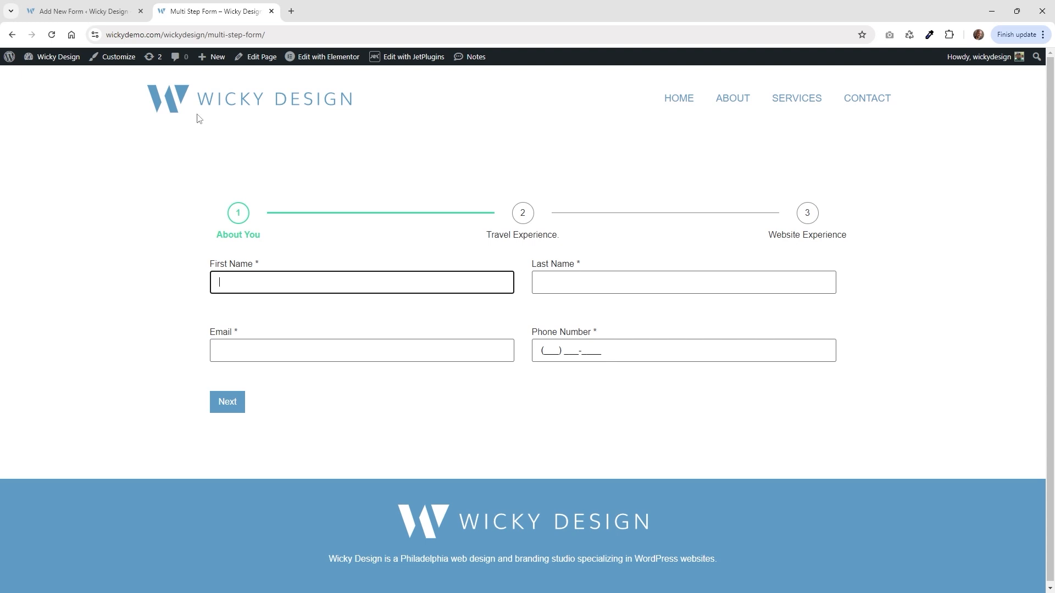
left_click(135, 8)
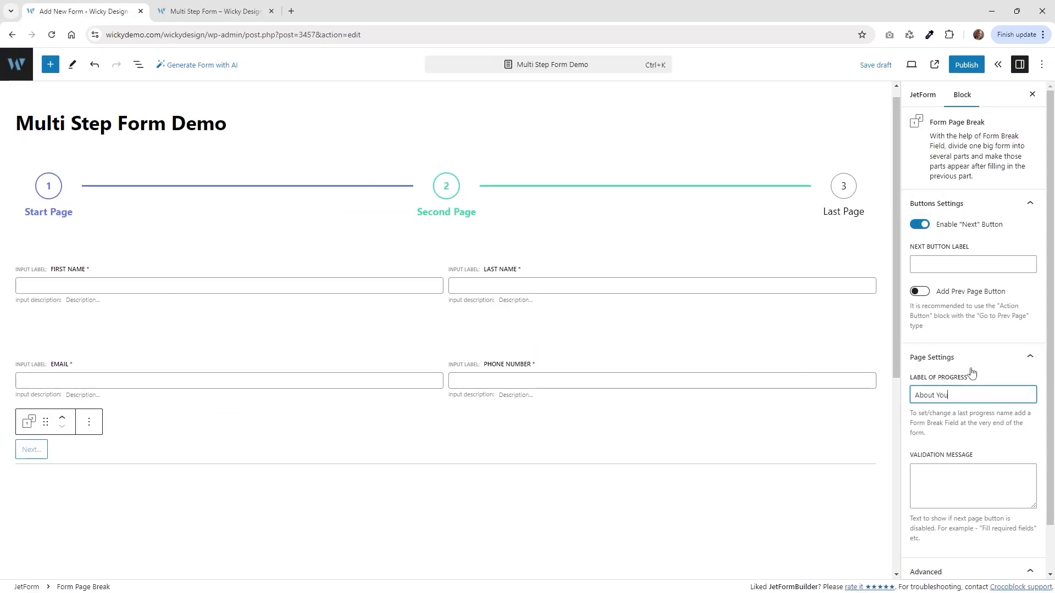
scroll(927, 441, "down", 1)
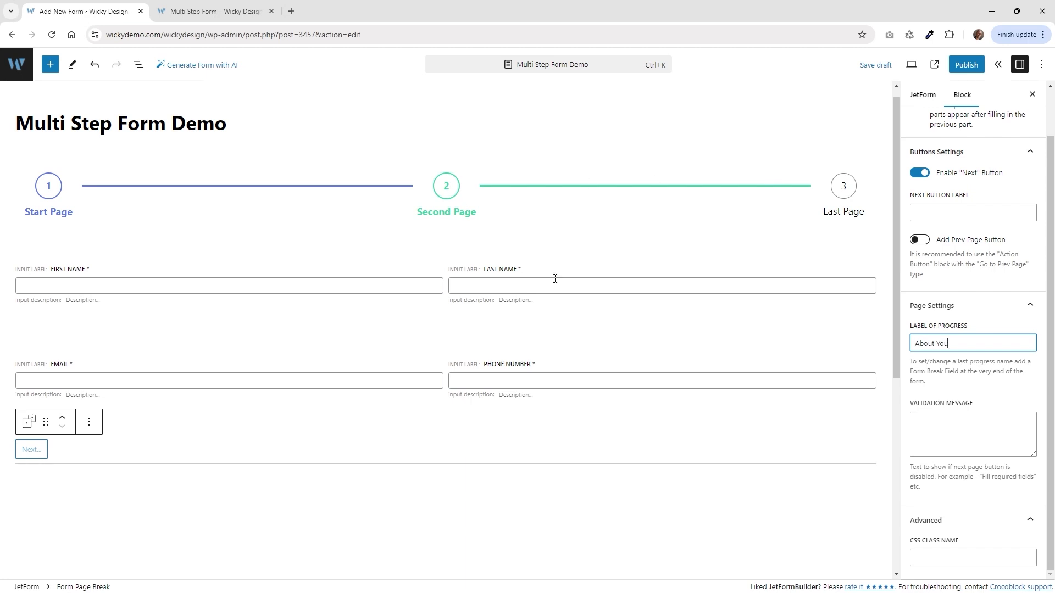
left_click(138, 65)
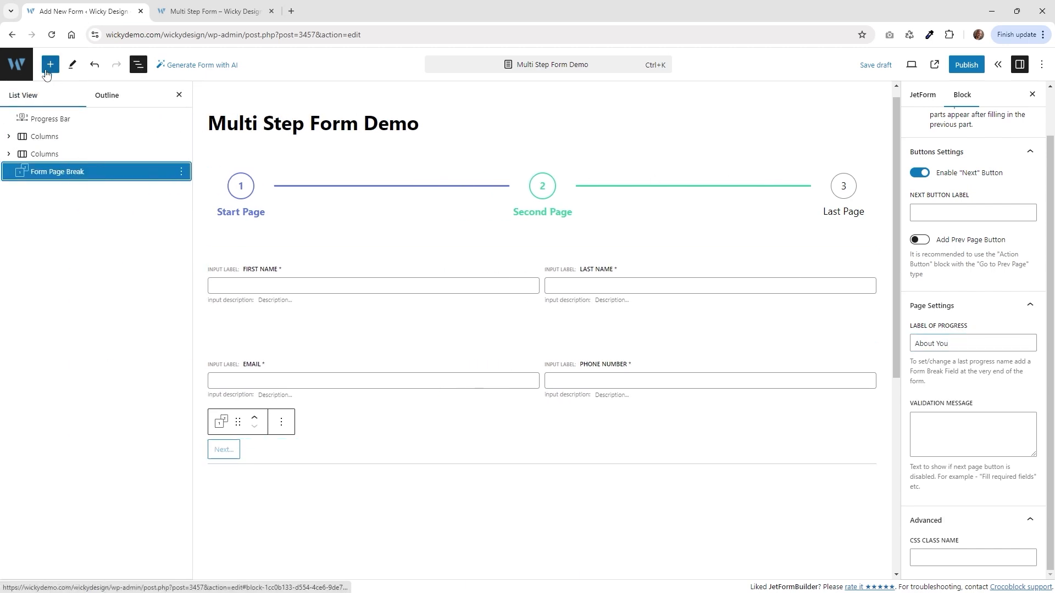
Insert a second Progress Bar block below the Form Page Break.
left_click(47, 70)
mouse_move(98, 374)
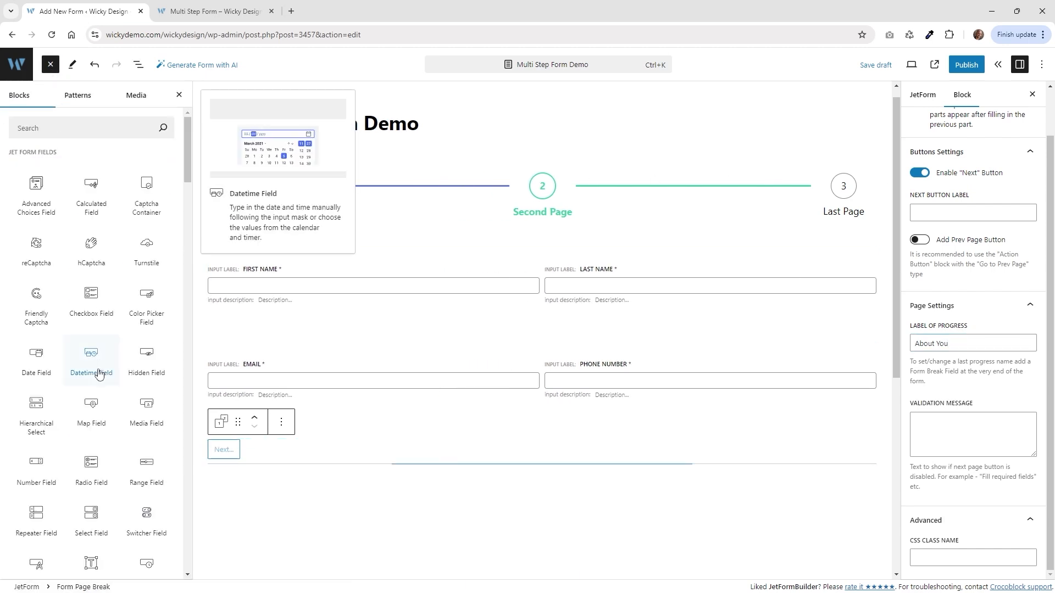
scroll(99, 374, "down", 7)
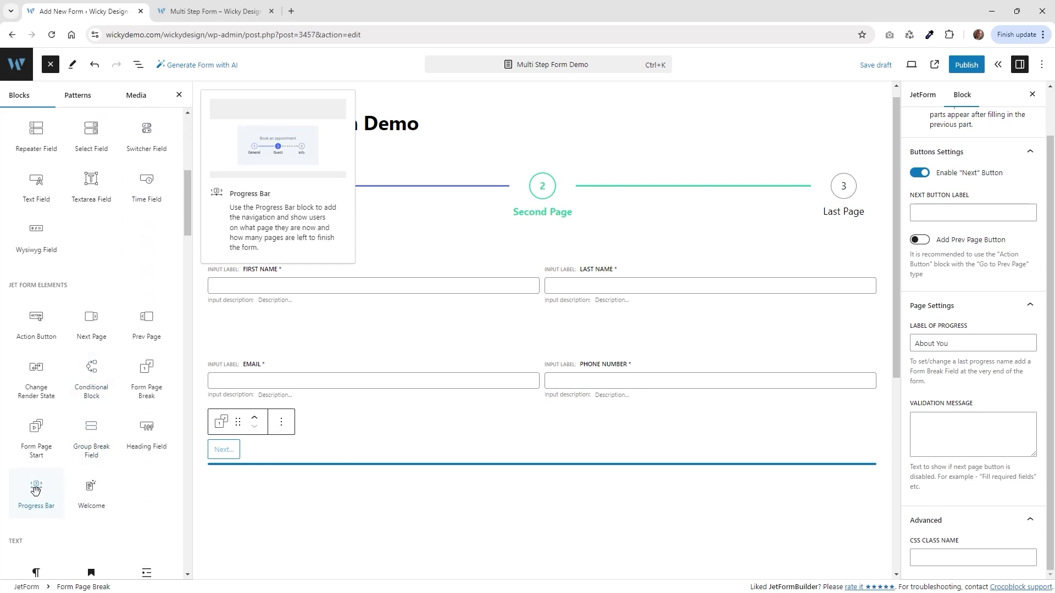
left_click(36, 490)
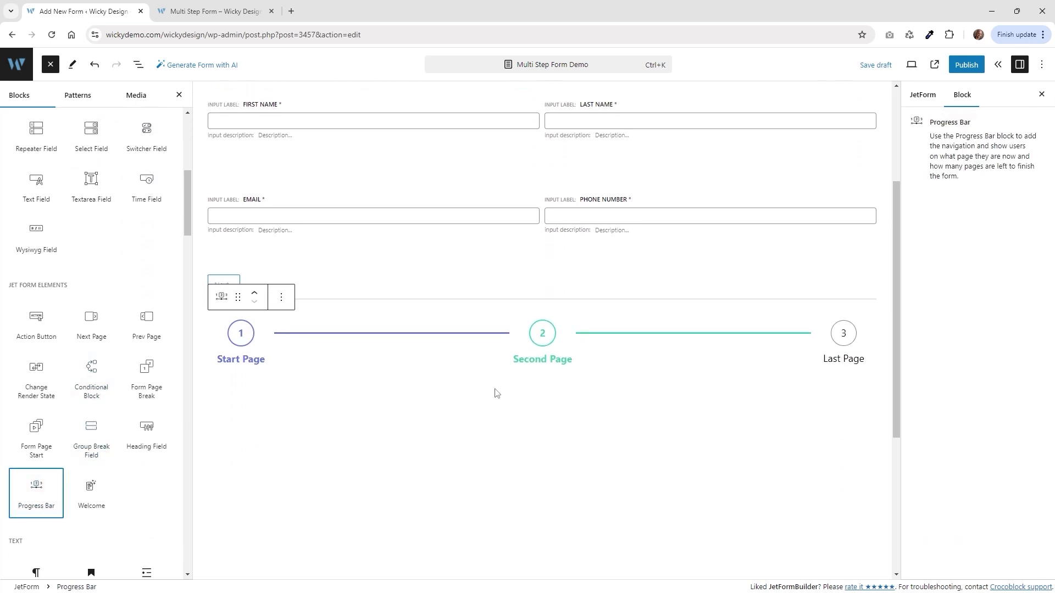
scroll(496, 393, "down", 3)
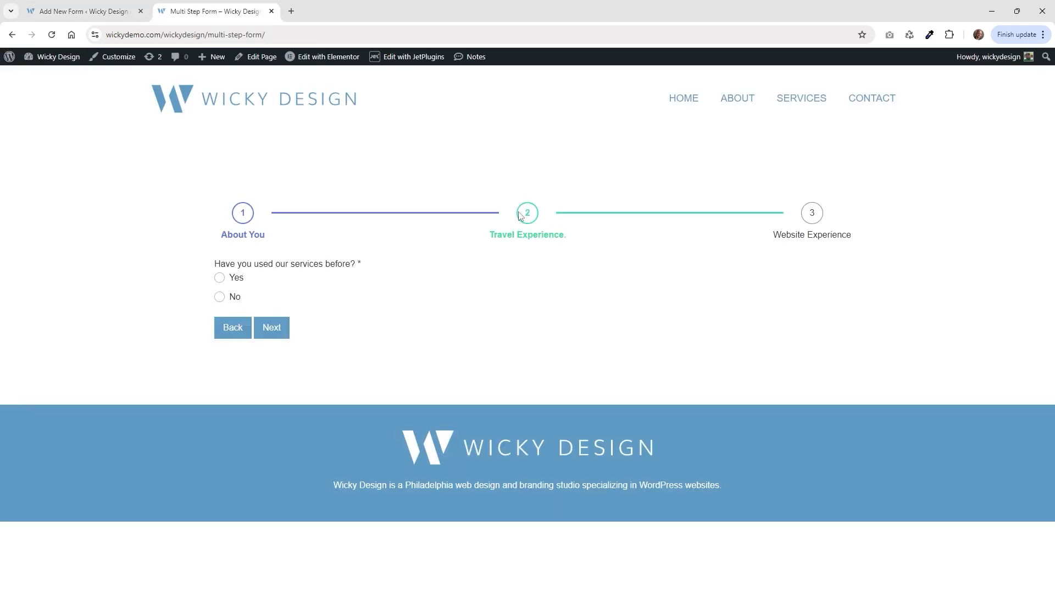
On the live form, try Yes and No to see each follow-up textarea question.
left_click(229, 282)
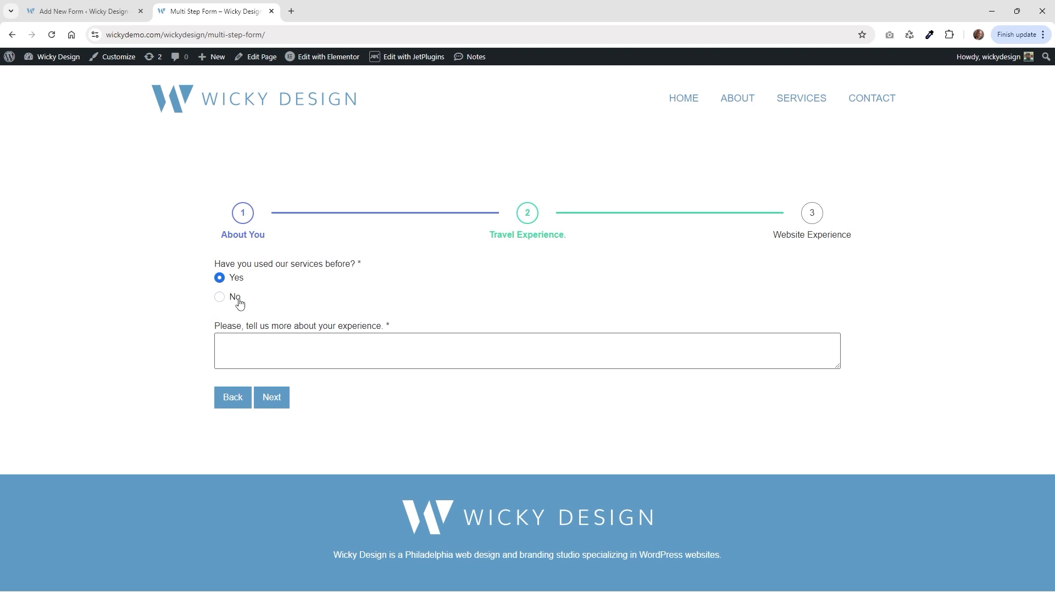
left_click_drag(227, 325, 391, 330)
left_click(238, 298)
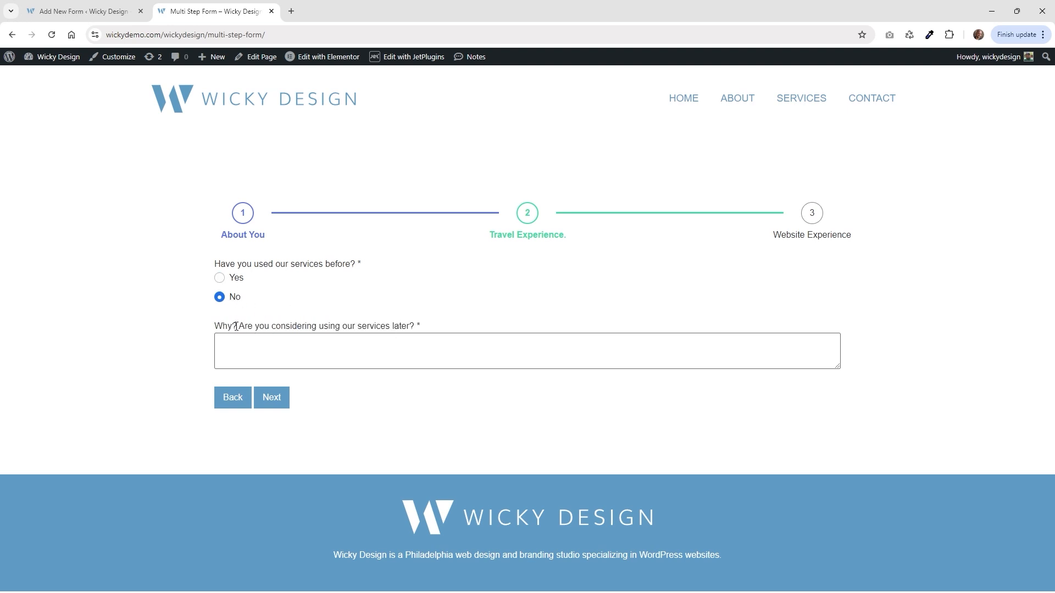
left_click_drag(237, 326, 424, 330)
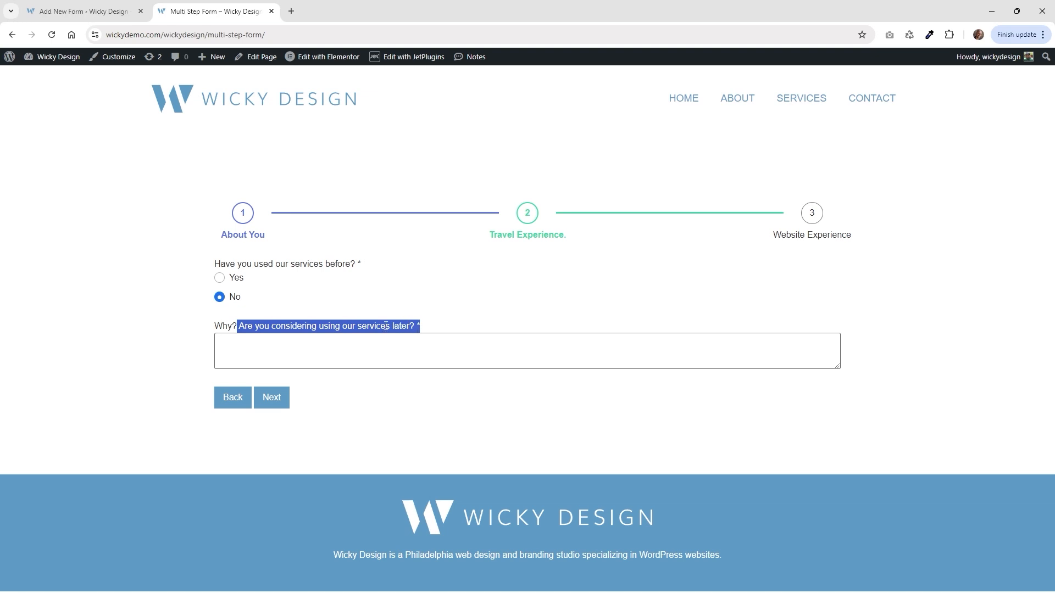
left_click(228, 279)
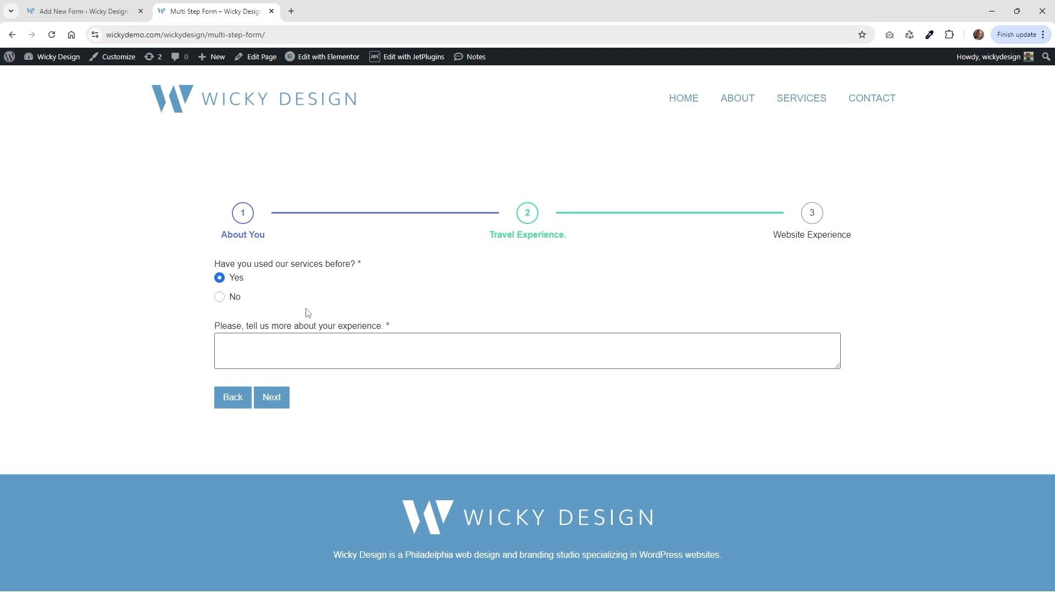
left_click(82, 11)
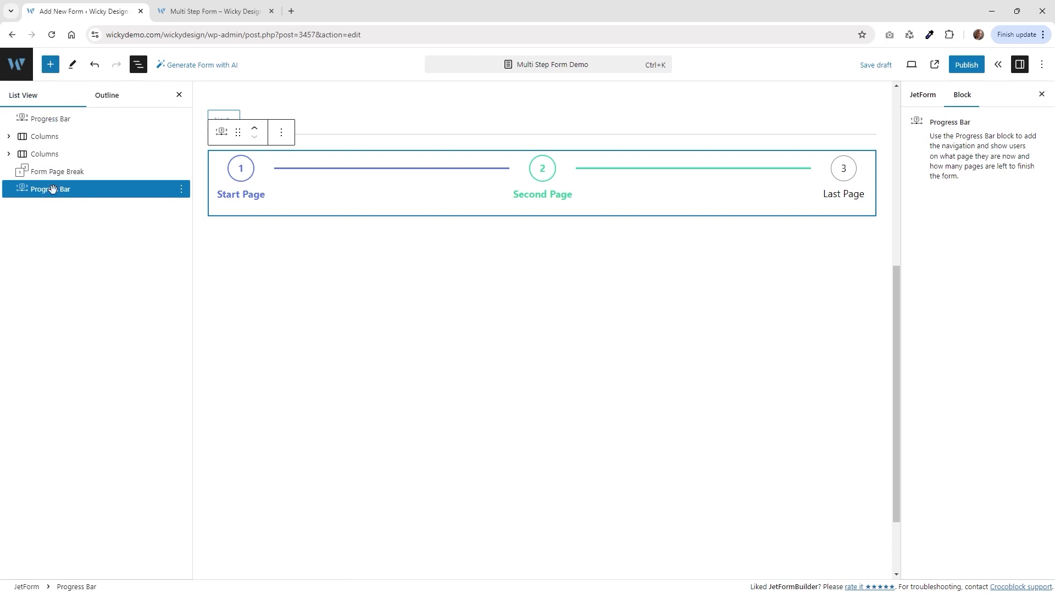
Add a required radio field labelled 'Have you used our services before?' with manual-input options.
left_click(51, 65)
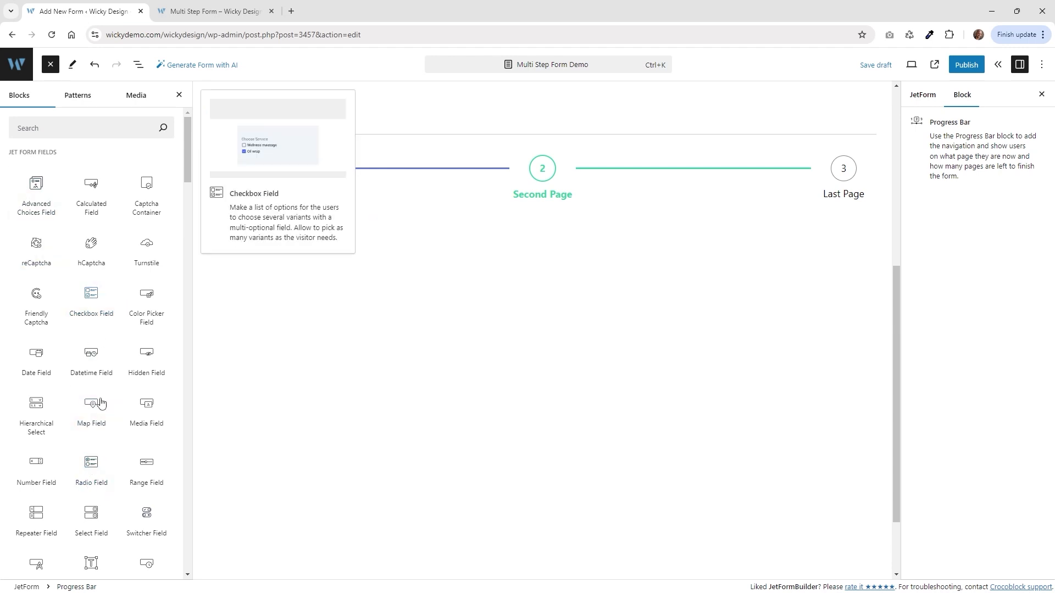
left_click(90, 468)
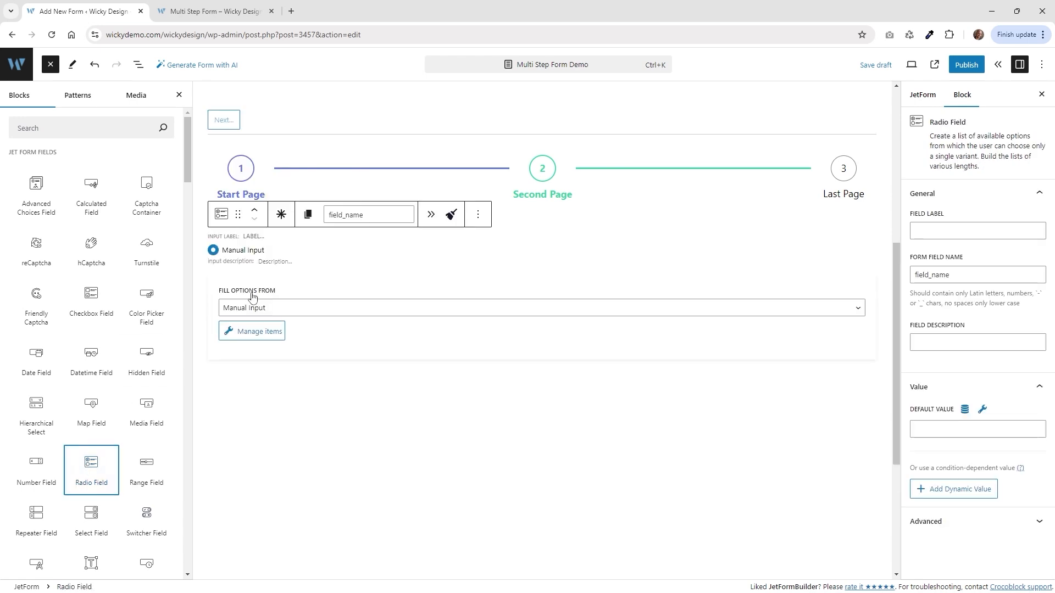
left_click(249, 237)
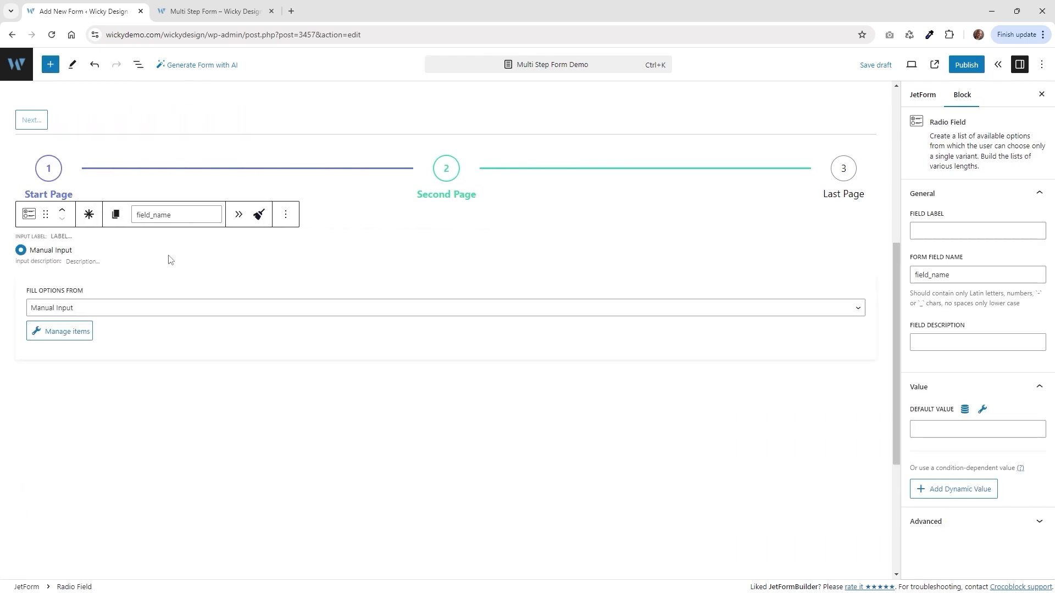
type("Have you used our services before?")
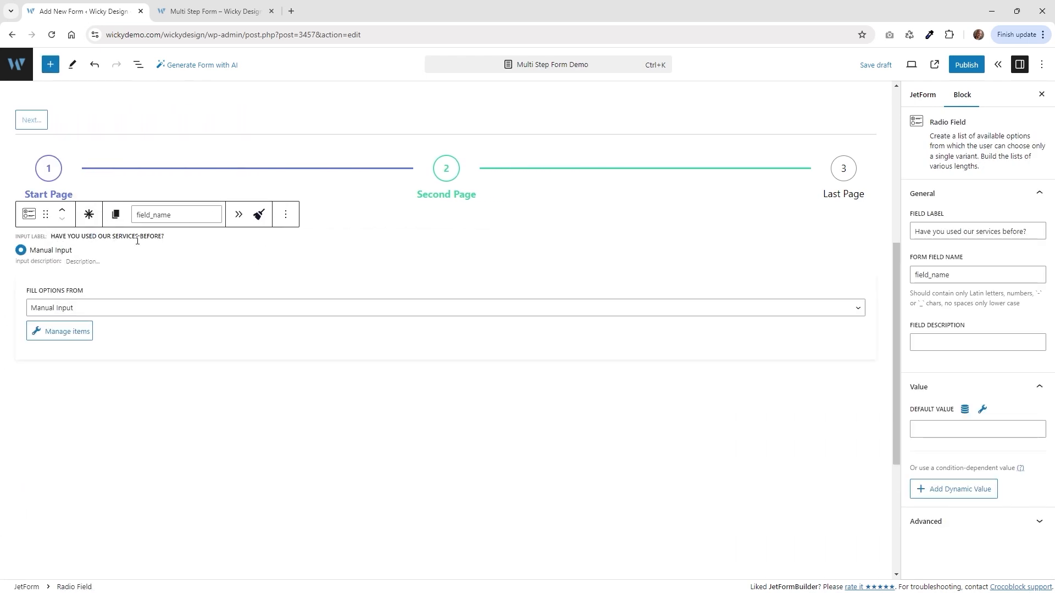
left_click(90, 219)
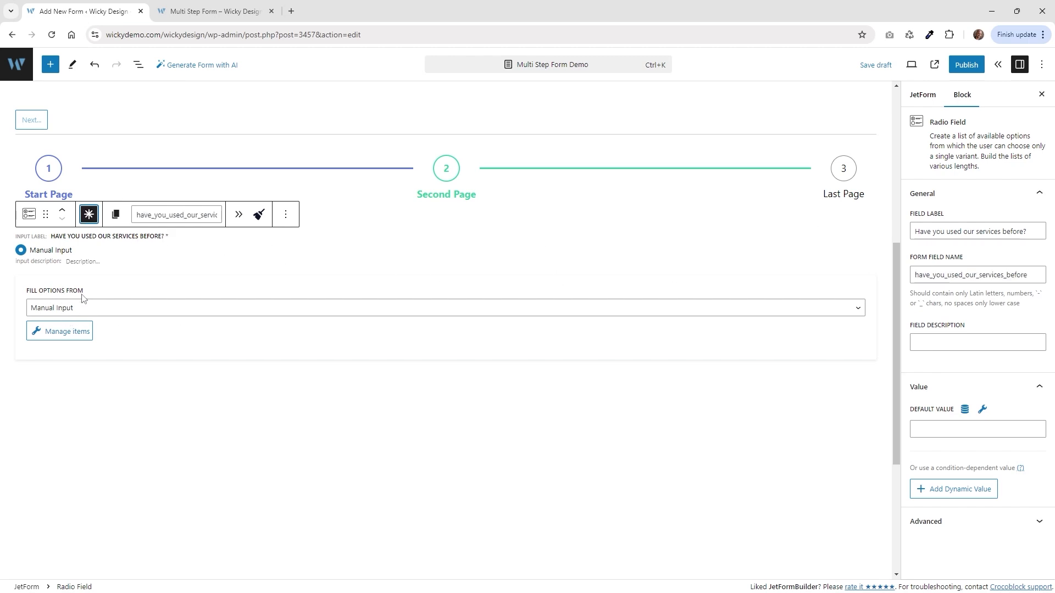
left_click(76, 311)
left_click(78, 325)
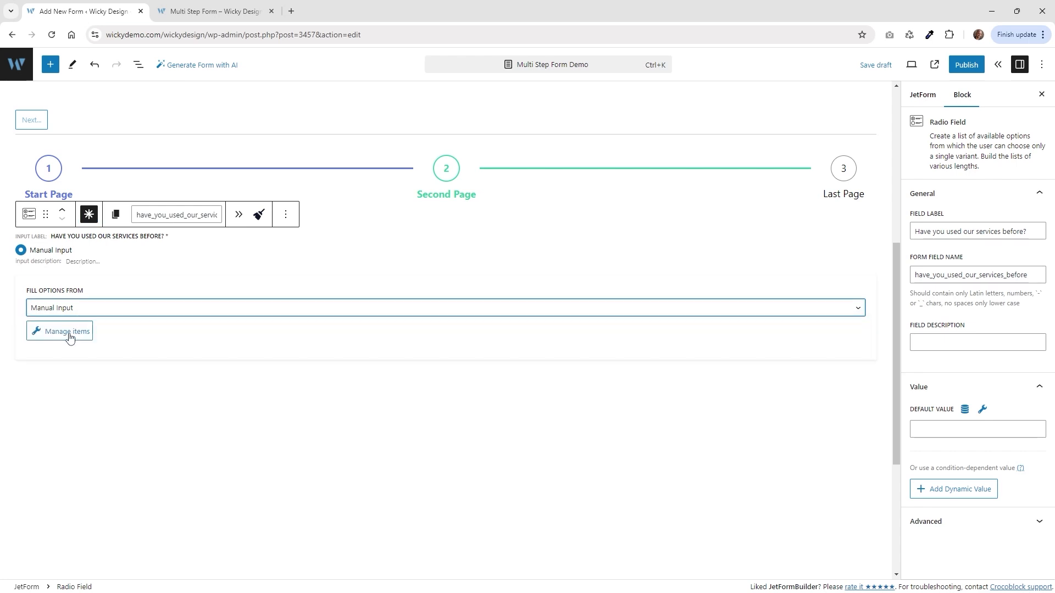
left_click(70, 341)
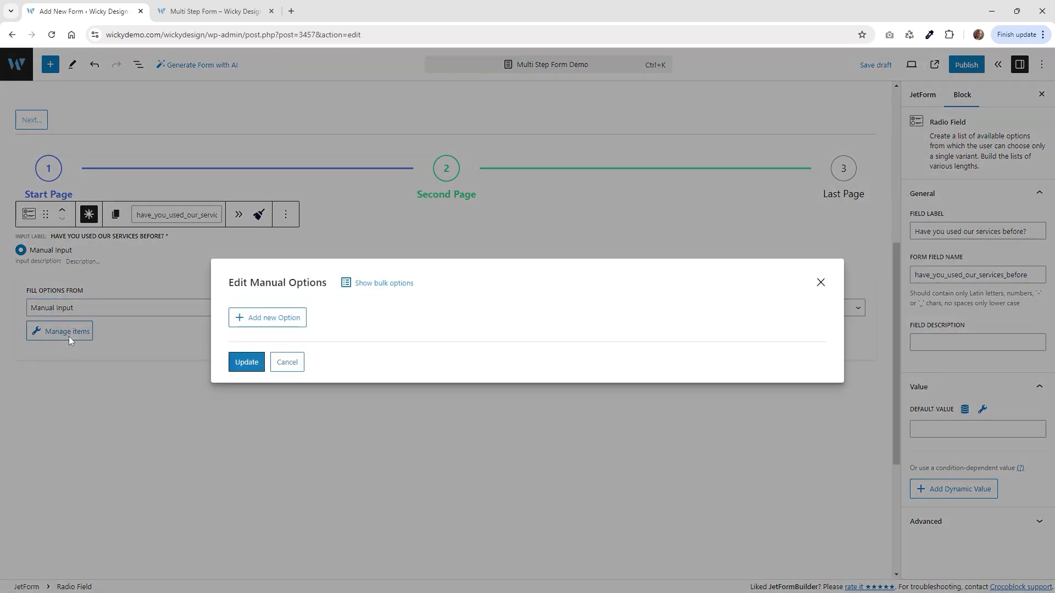
Add the first radio option: label Yes, value yes_answer.
left_click(198, 11)
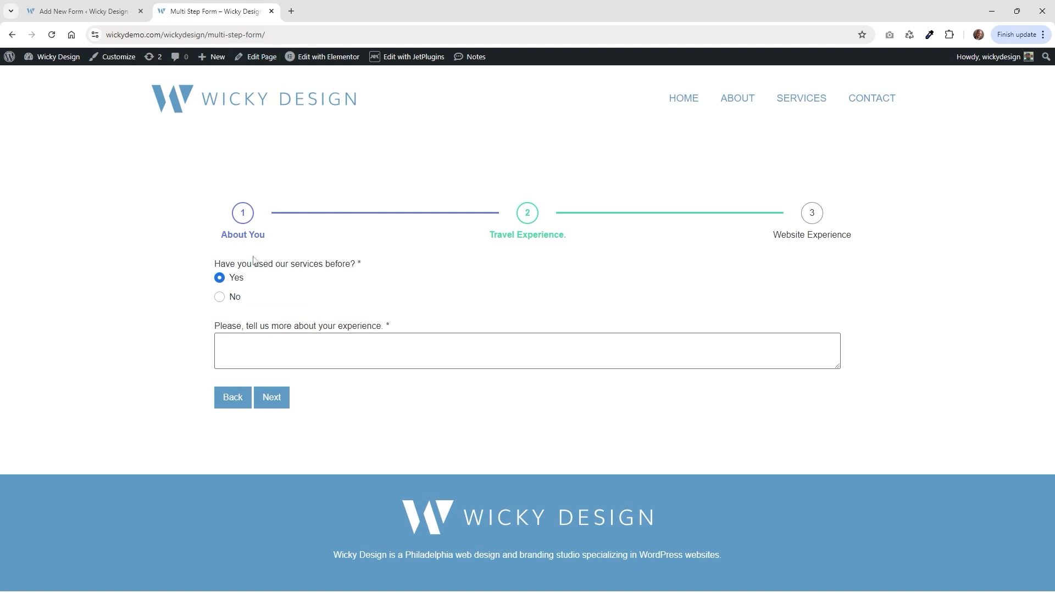
left_click(83, 11)
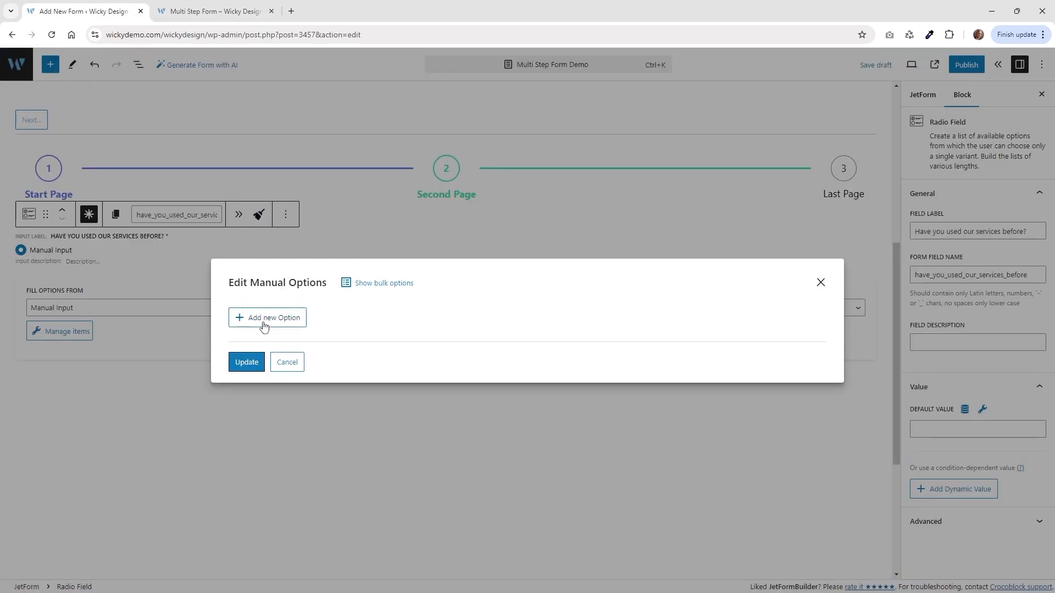
left_click(251, 321)
left_click(432, 278)
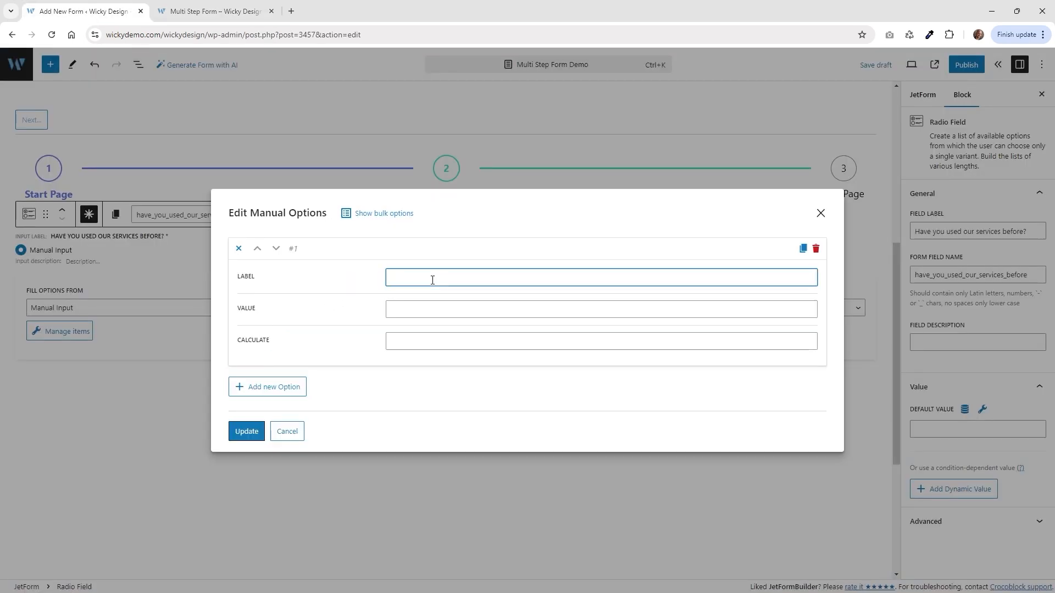
type("Yes")
key("Tab")
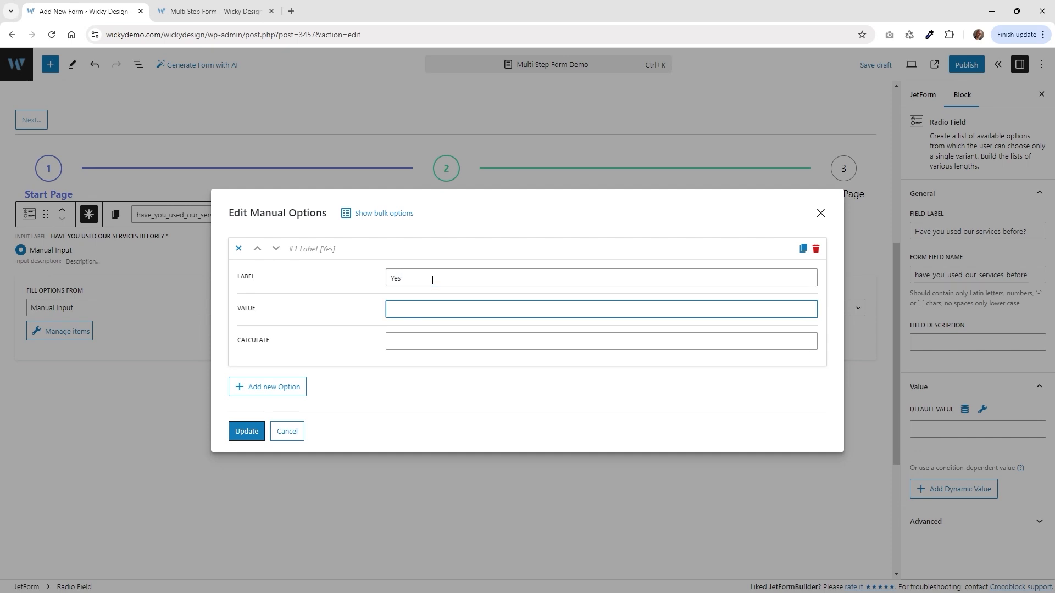
type("yes_answer")
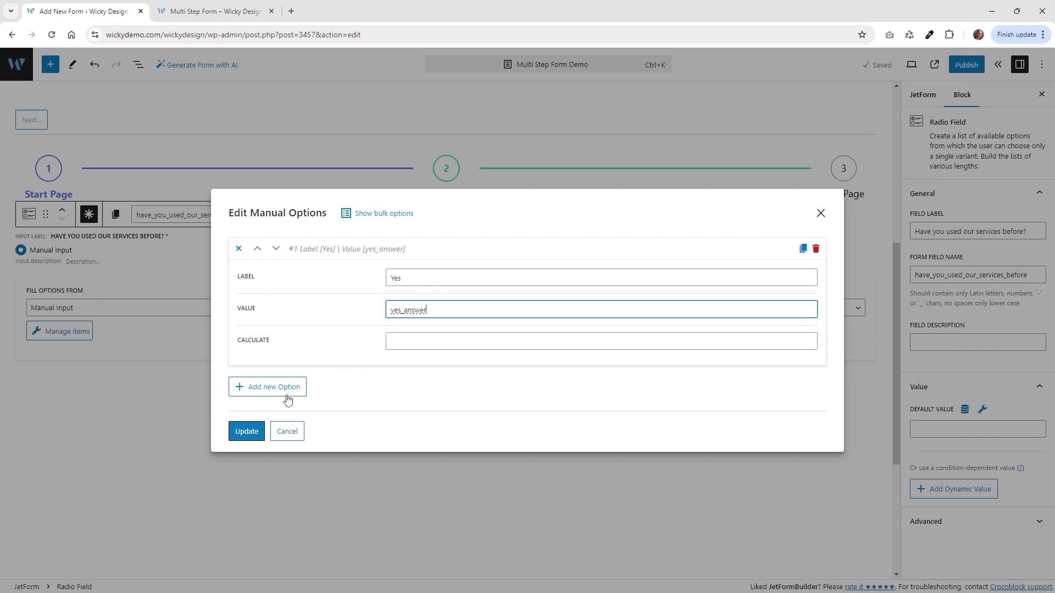
Add the second radio option: label No, value no_answer.
left_click(287, 387)
scroll(379, 351, "down", 1)
left_click(426, 336)
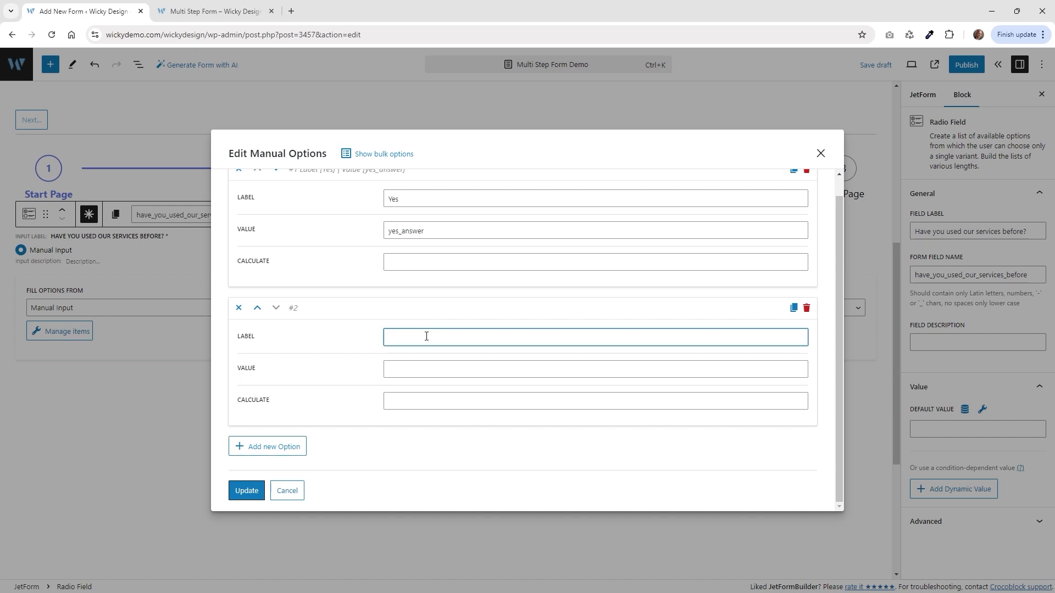
type("No")
key("Tab")
type("no_")
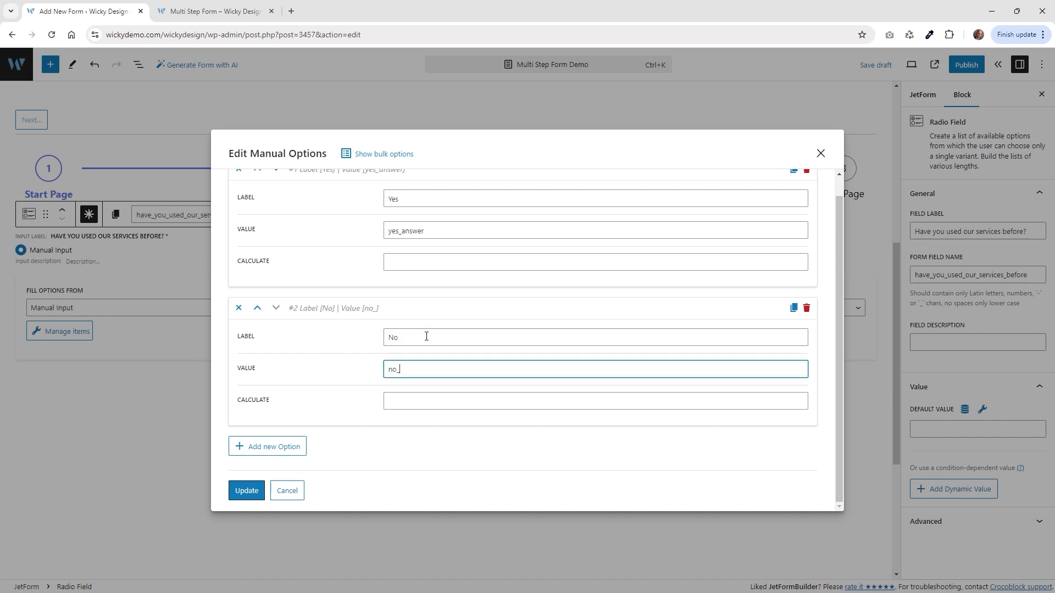
type("answer")
Review the entered option values no_answer and yes_answer.
left_click_drag(424, 369, 328, 377)
left_click(405, 376)
left_click_drag(431, 373, 376, 363)
left_click_drag(414, 231, 383, 236)
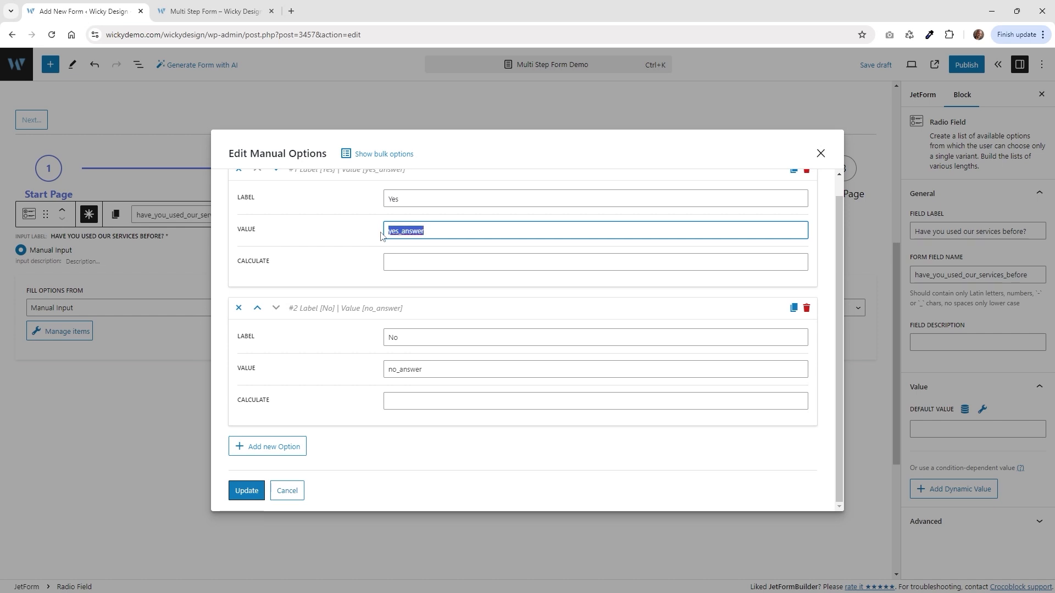
left_click(423, 232)
left_click_drag(422, 232, 382, 233)
left_click(427, 232)
Save the Yes/No options and preview the No choice on the live form.
left_click(245, 497)
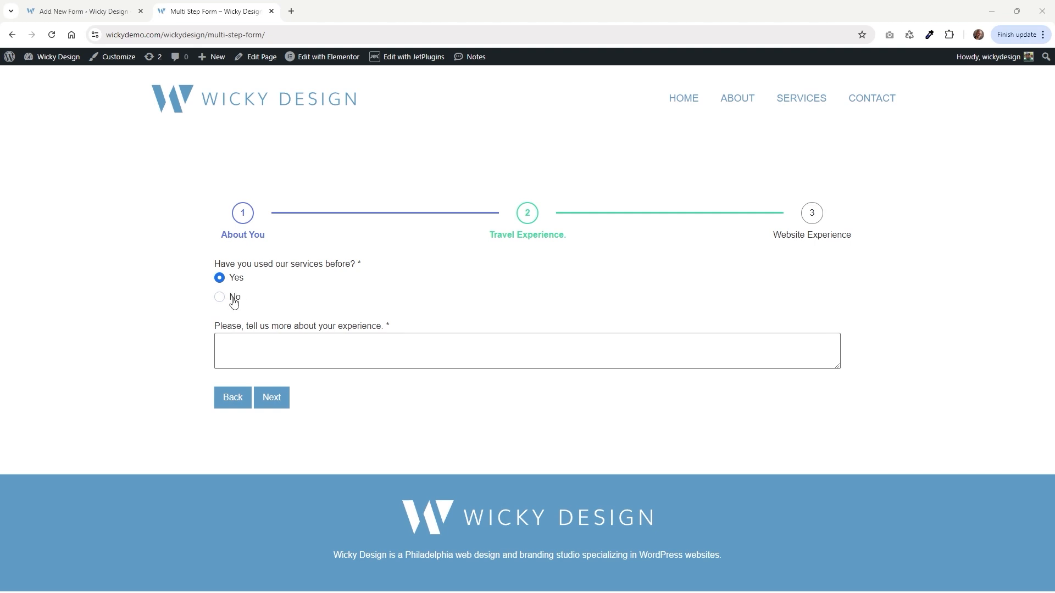
left_click(234, 300)
left_click(208, 328)
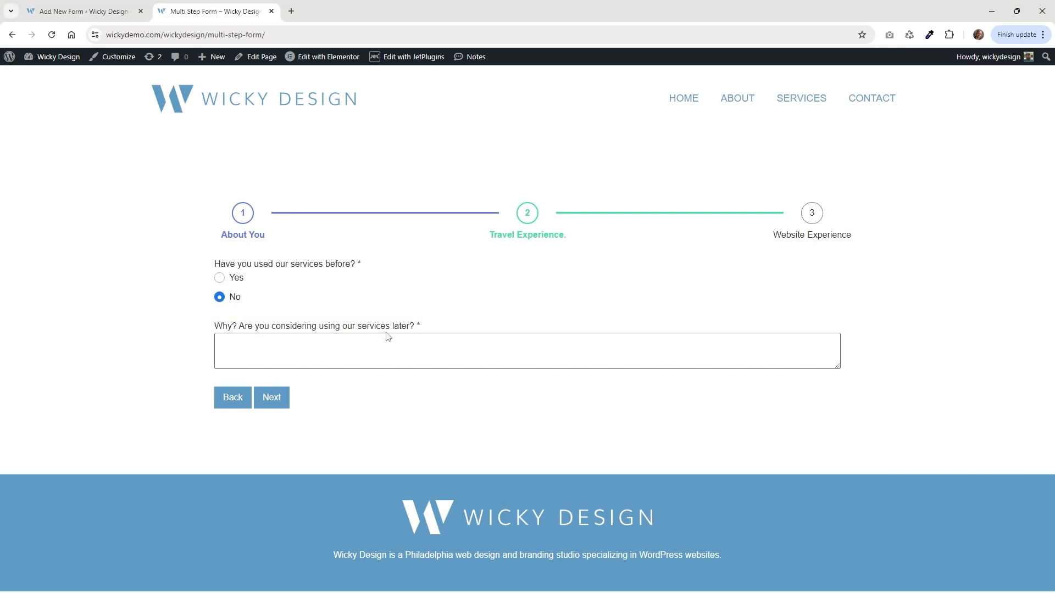
left_click(84, 5)
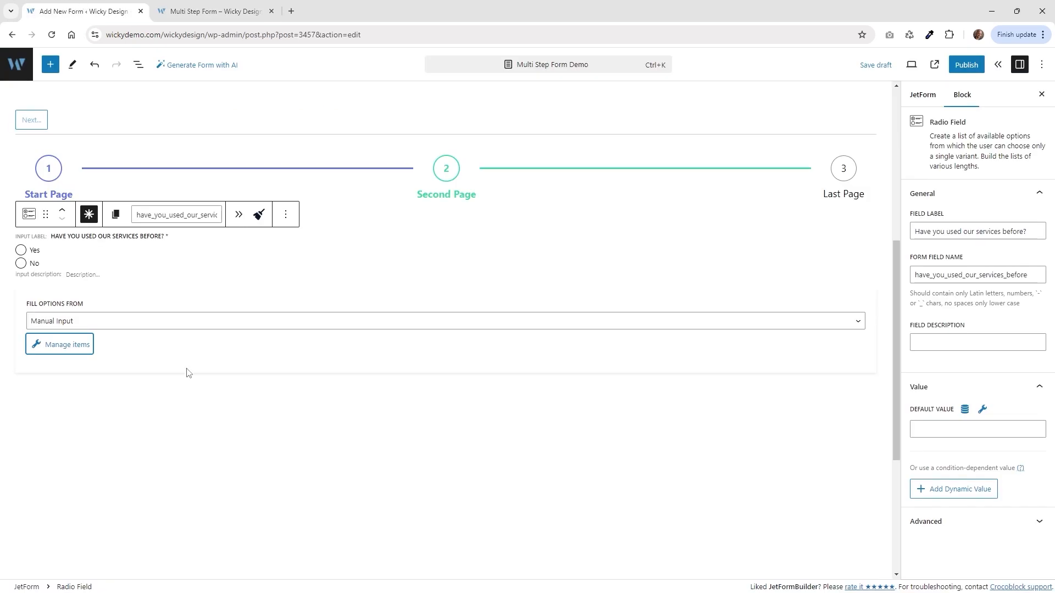
Show the block outline and open the block library beside the form.
left_click(139, 65)
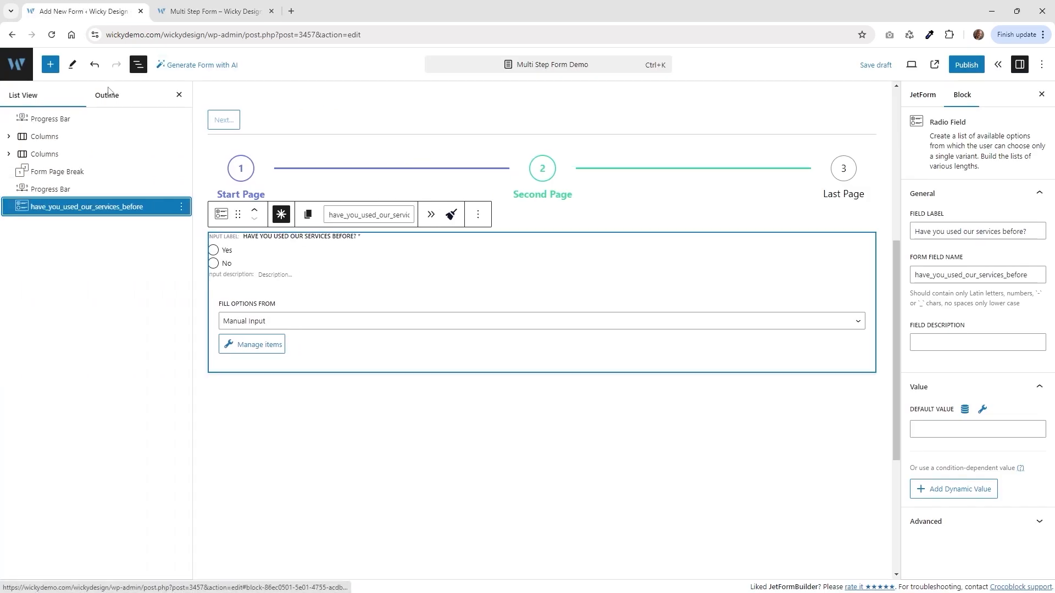
left_click(50, 65)
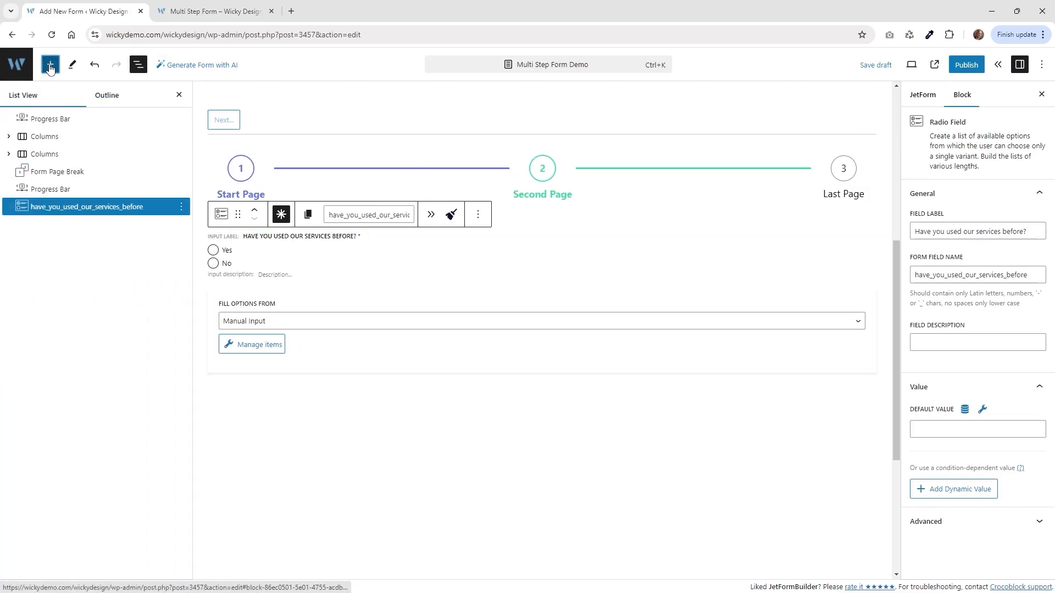
scroll(119, 335, "down", 2)
scroll(118, 334, "down", 3)
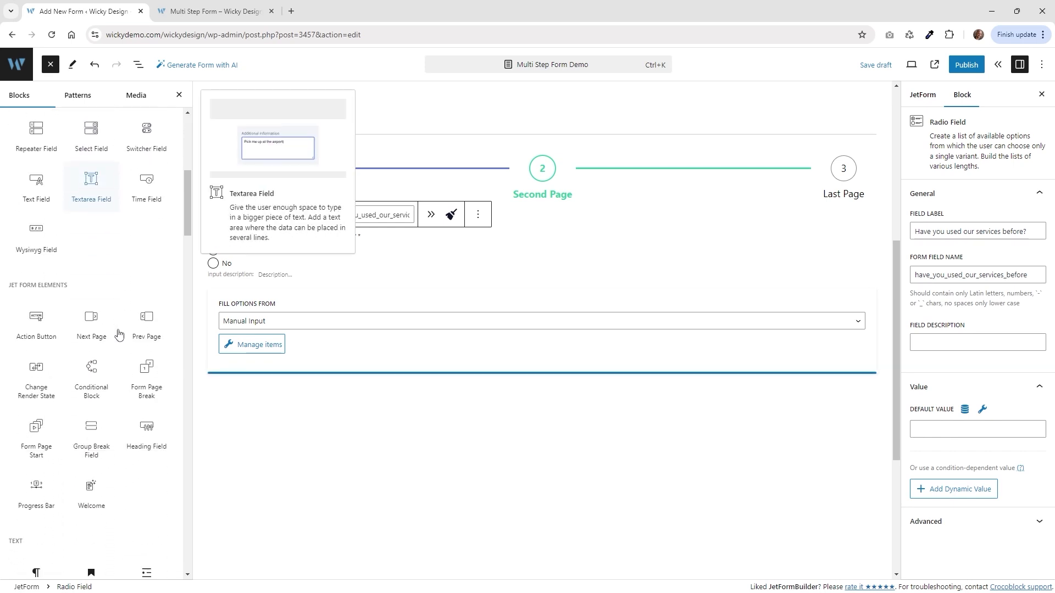
Add a Conditional Block below the radio question and insert a Textarea Field inside it.
left_click(91, 385)
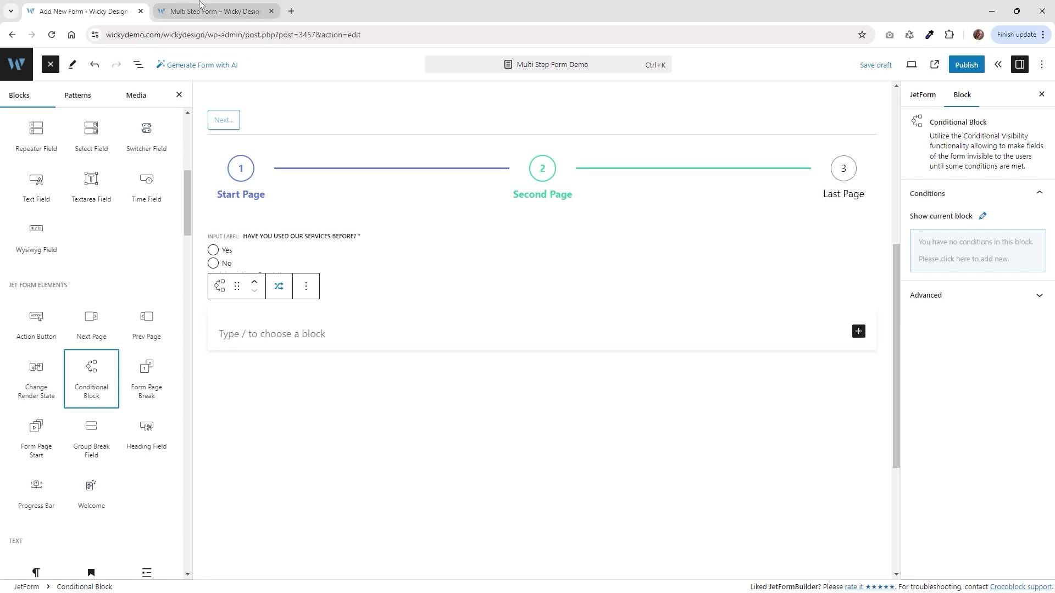
left_click(220, 11)
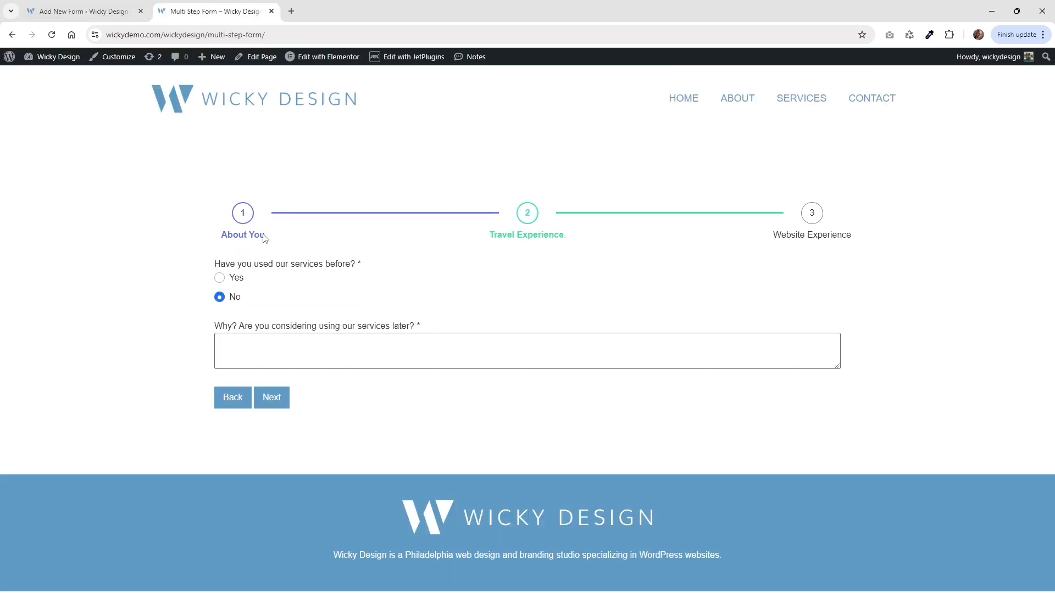
left_click(82, 11)
left_click(279, 334)
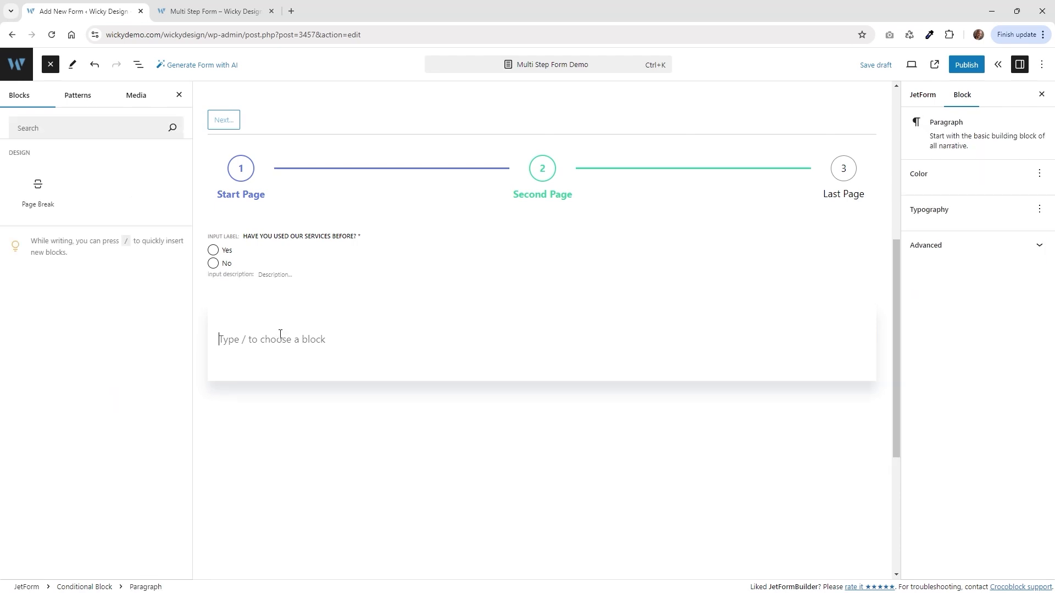
left_click(859, 338)
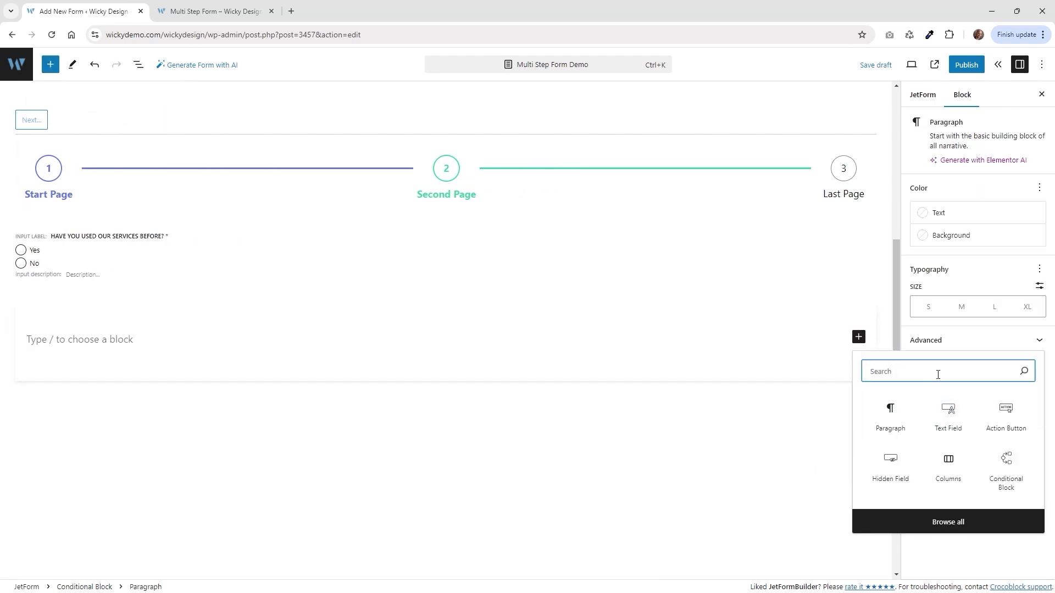
type("text")
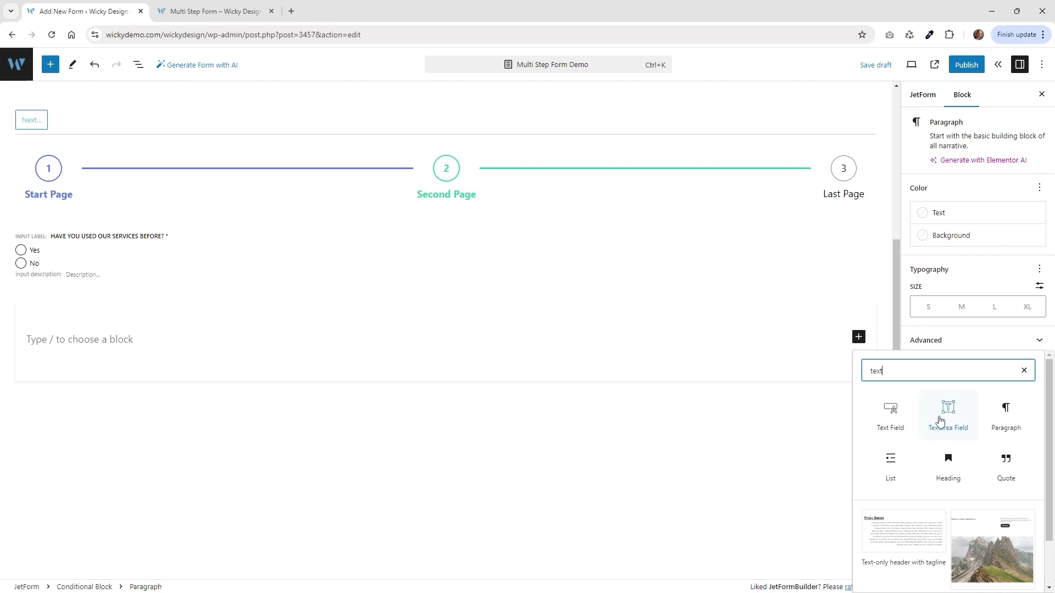
left_click(949, 415)
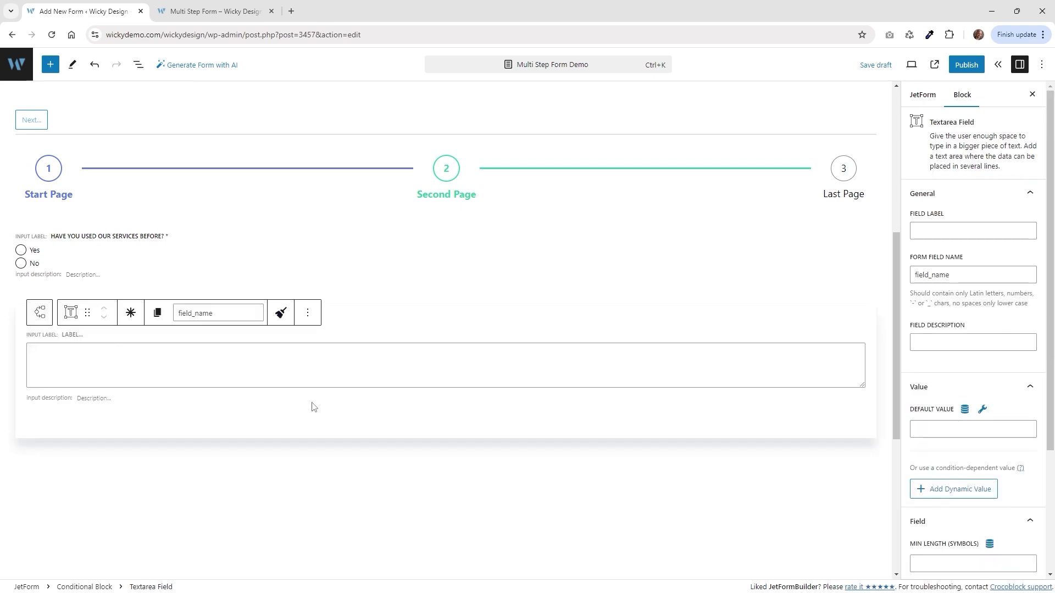
Label the textarea 'Please, tell us more about your experience.', name it your_experience, and make it required.
type("Please, tell us more about your experience")
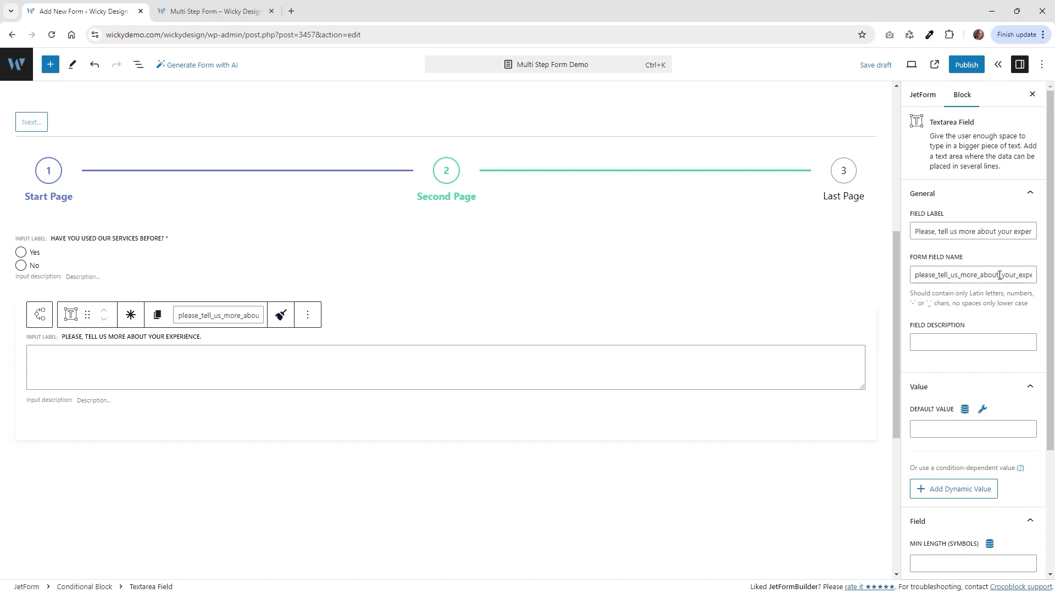
left_click_drag(1000, 276, 896, 278)
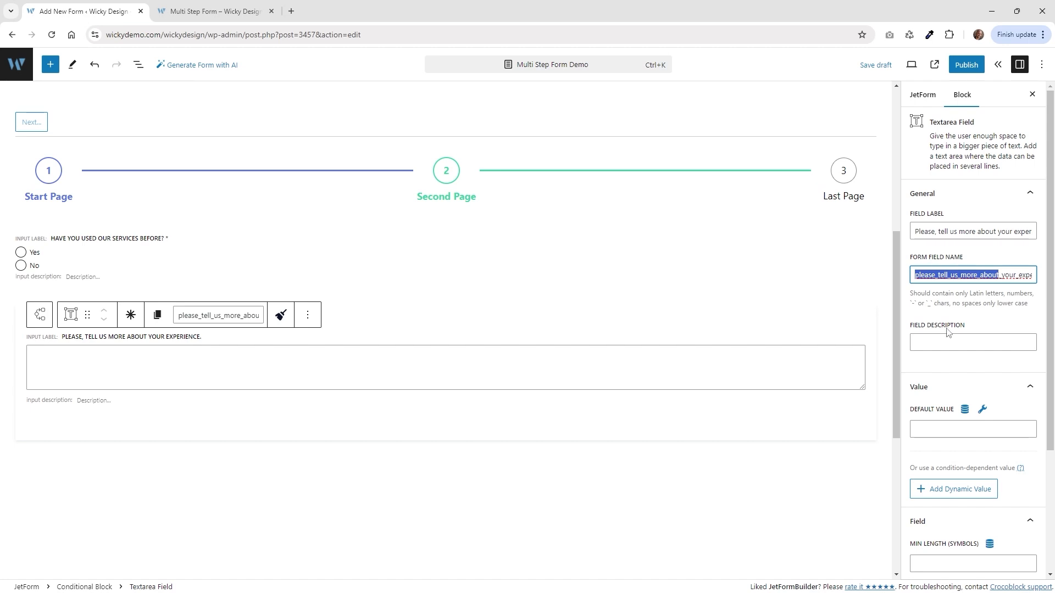
key("BackSpace")
key("Delete")
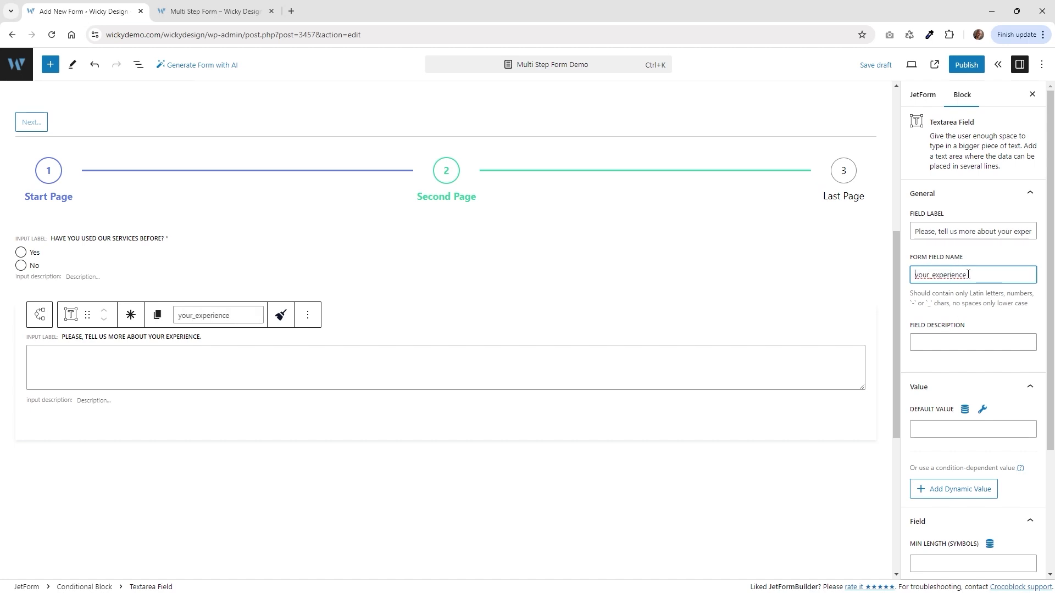
left_click(132, 316)
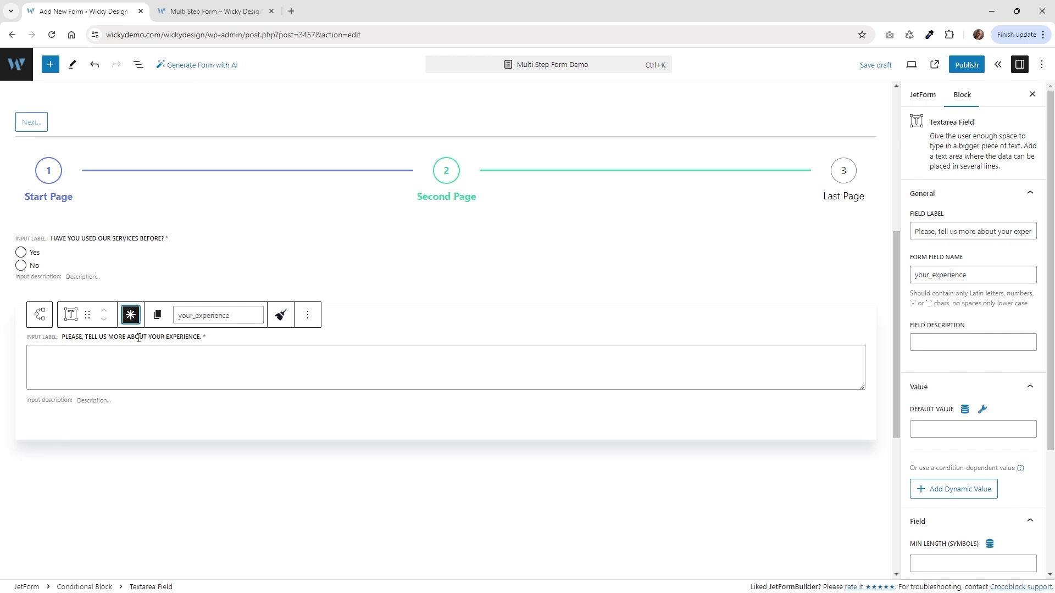
left_click(101, 330)
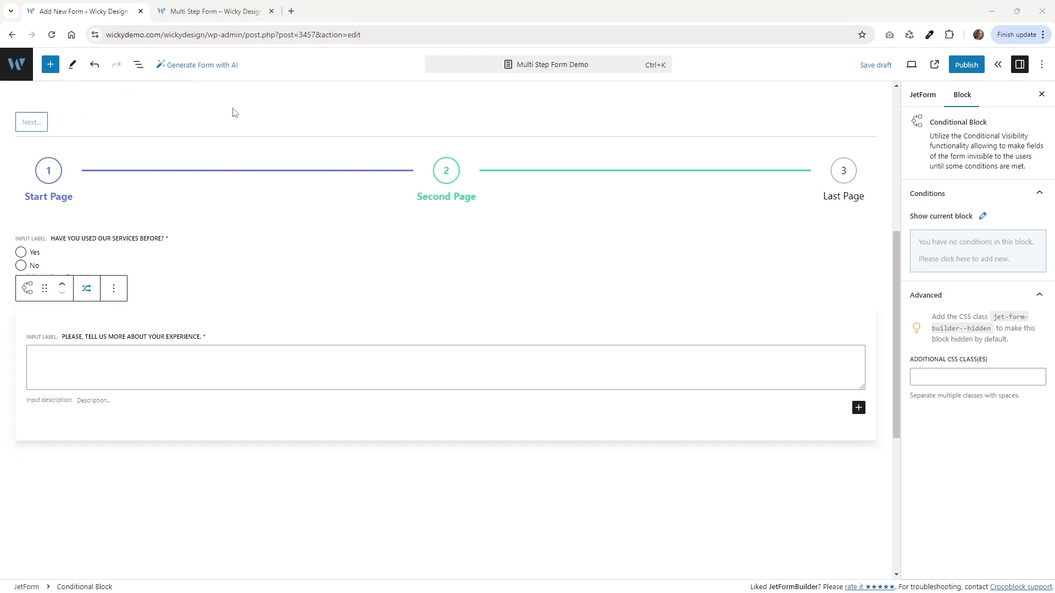
Add a Show if condition to the conditional block around your_experience.
left_click(141, 67)
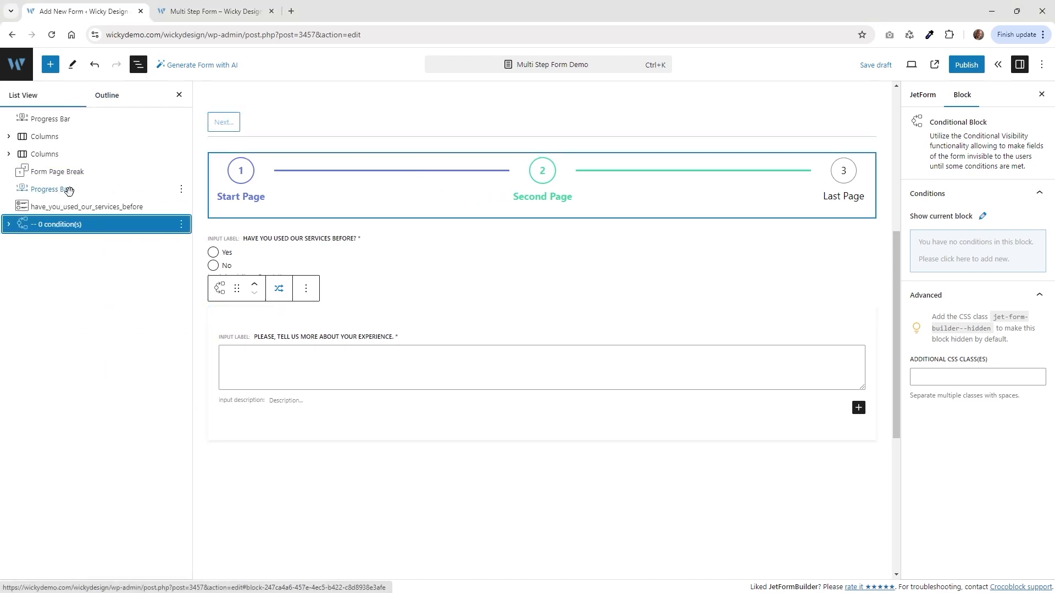
left_click(8, 226)
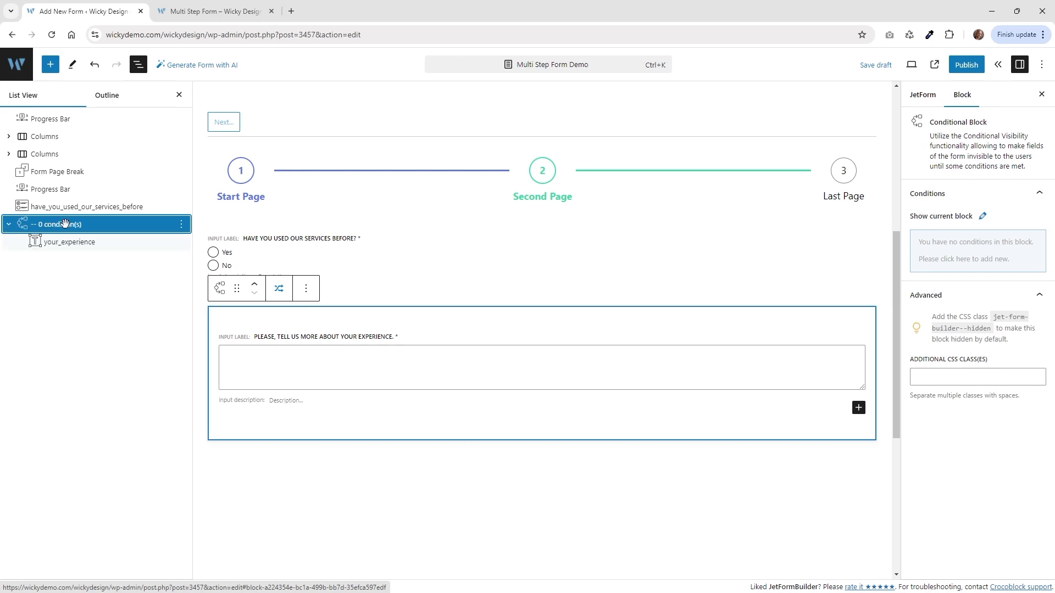
mouse_move(947, 233)
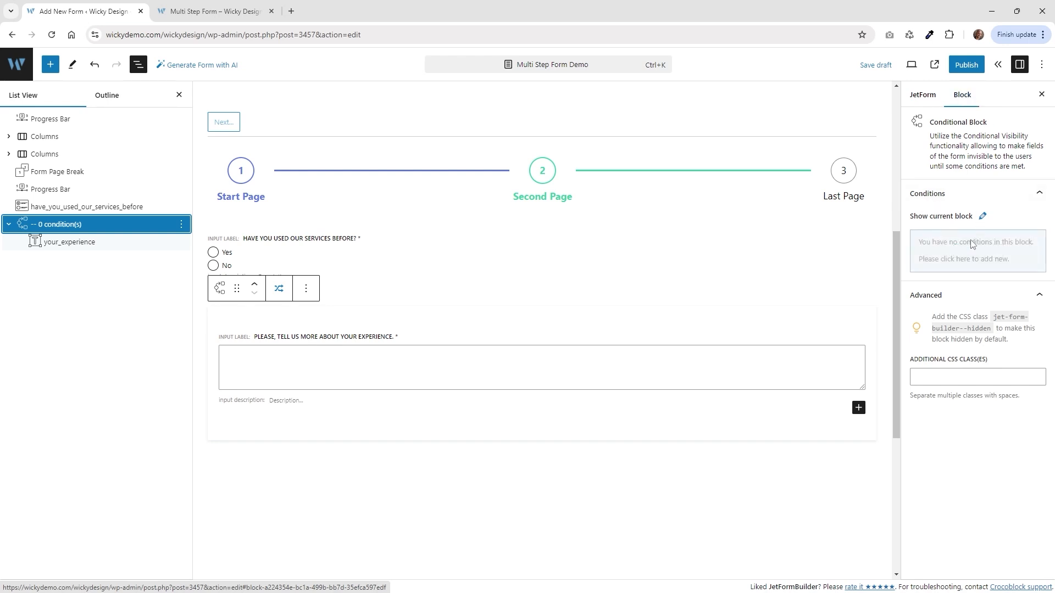
left_click(993, 256)
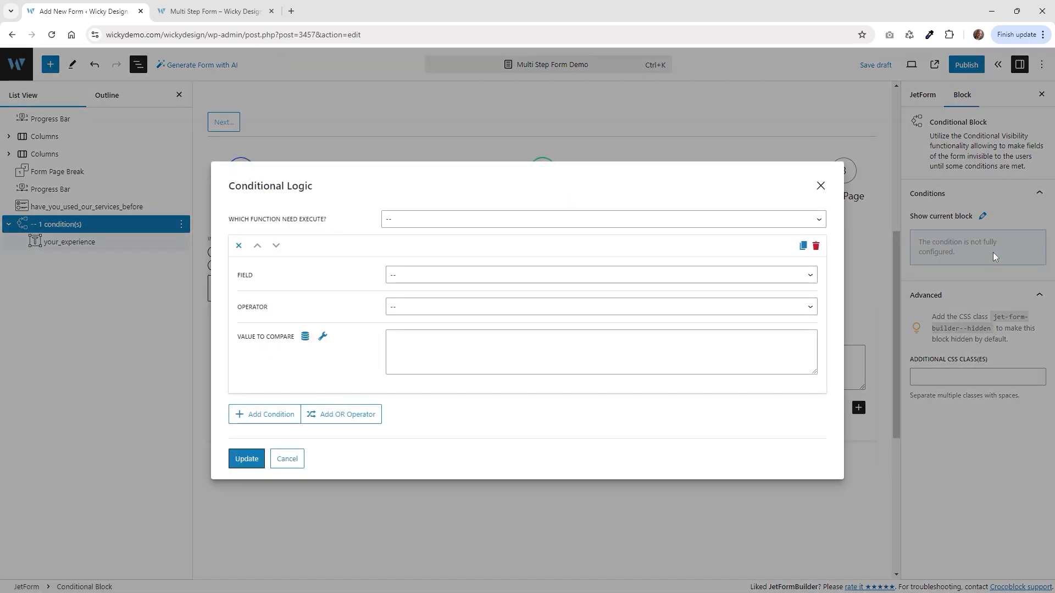
left_click(434, 220)
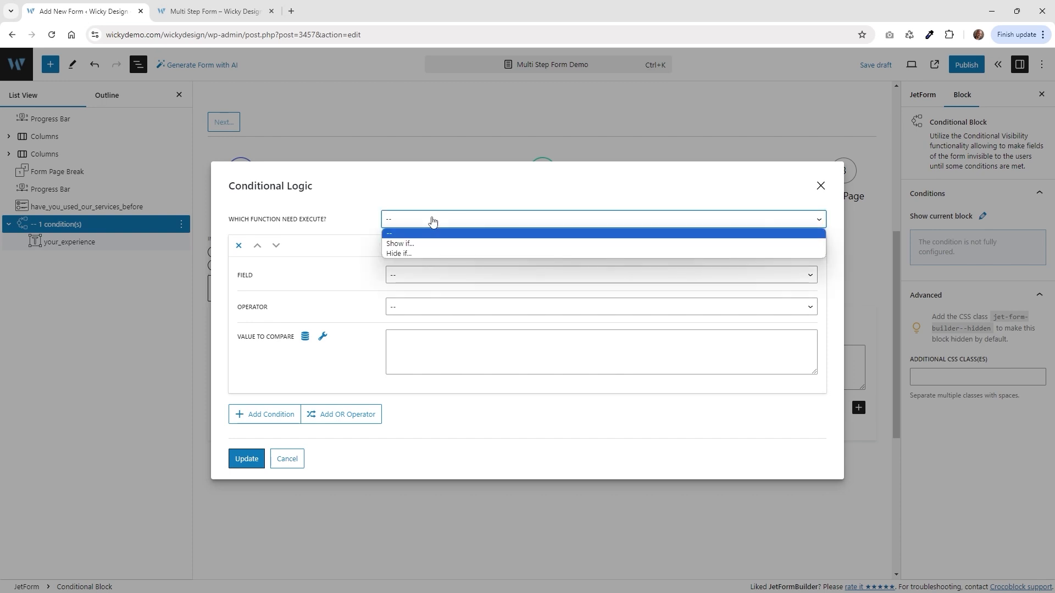
left_click(426, 244)
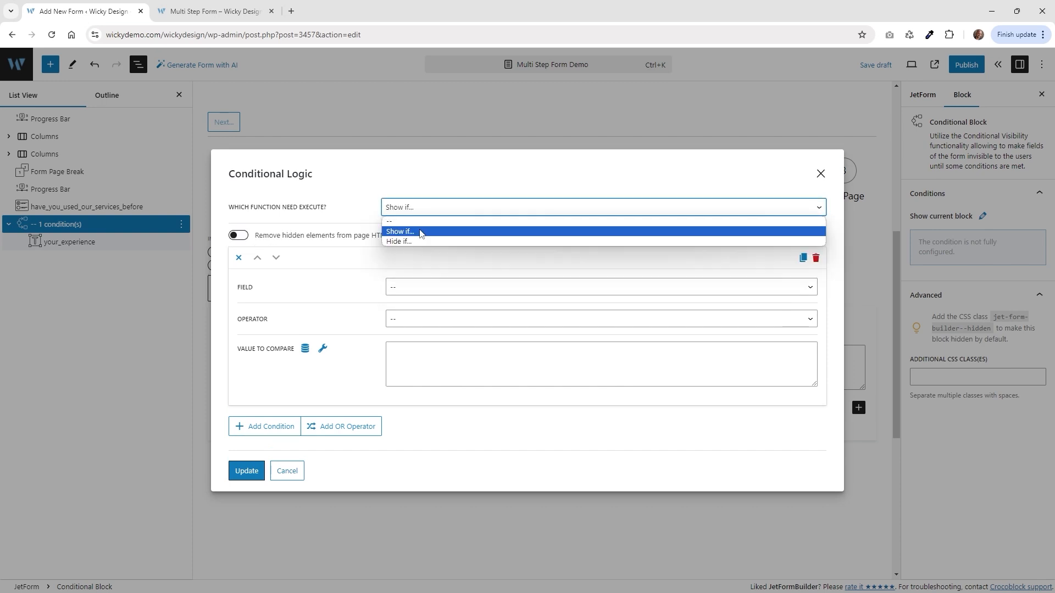
left_click(421, 231)
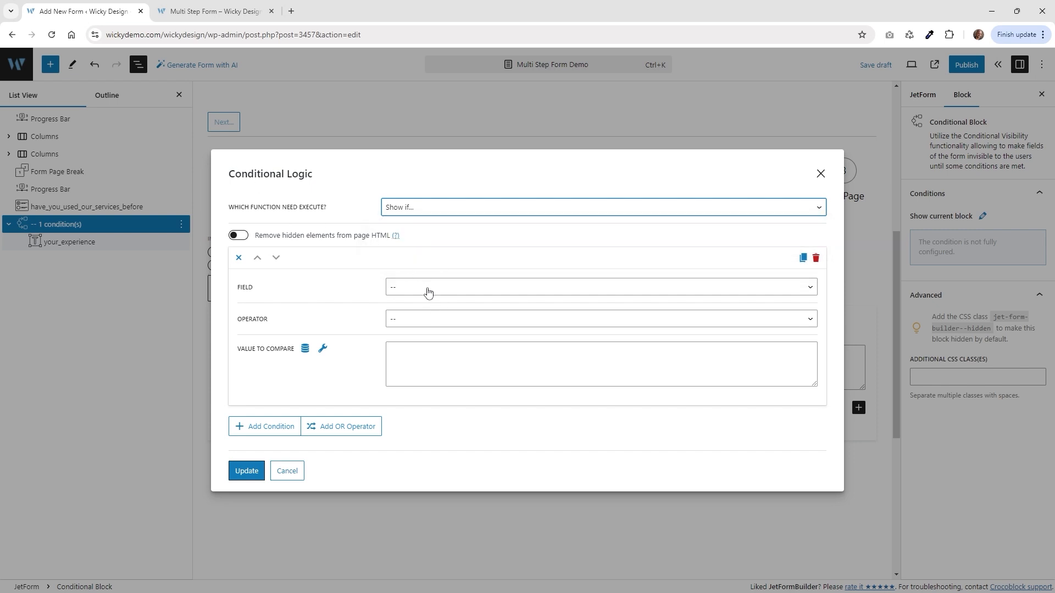
left_click(426, 211)
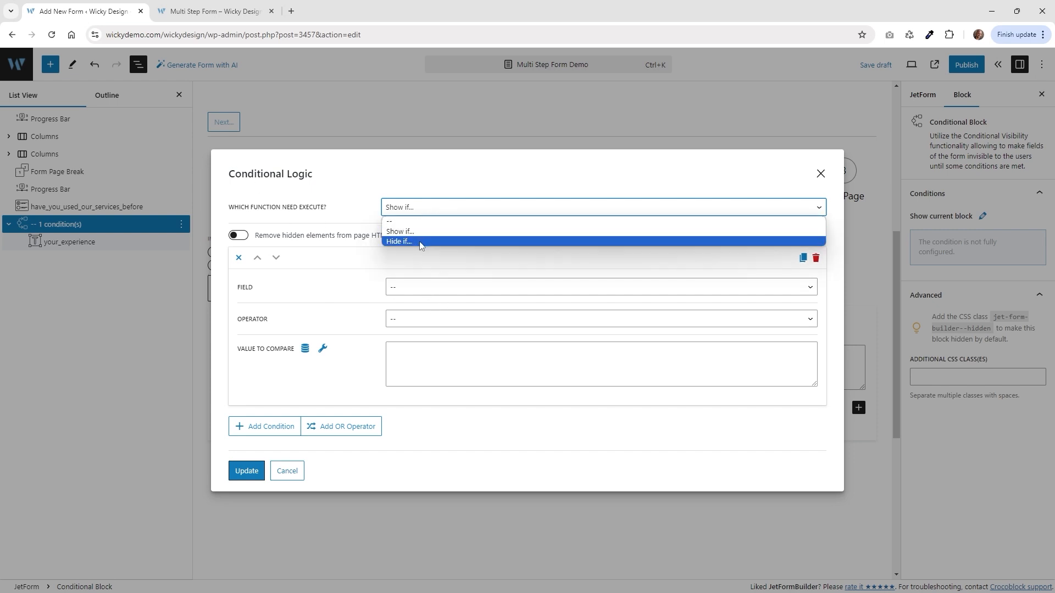
left_click(423, 232)
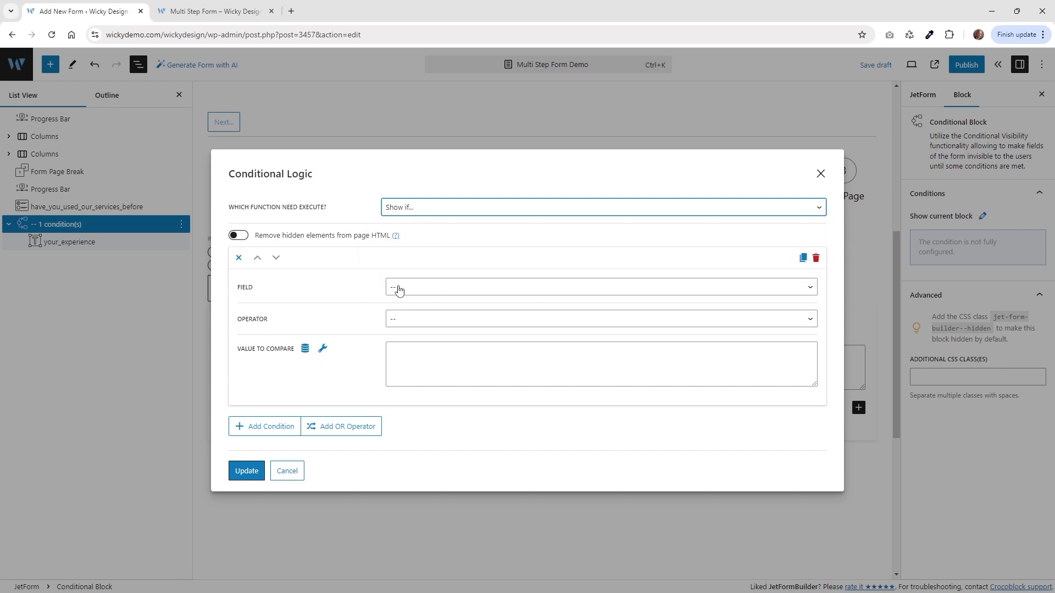
Make the condition 'Have you used our services before?' Equal yes_answer and update it.
left_click(417, 289)
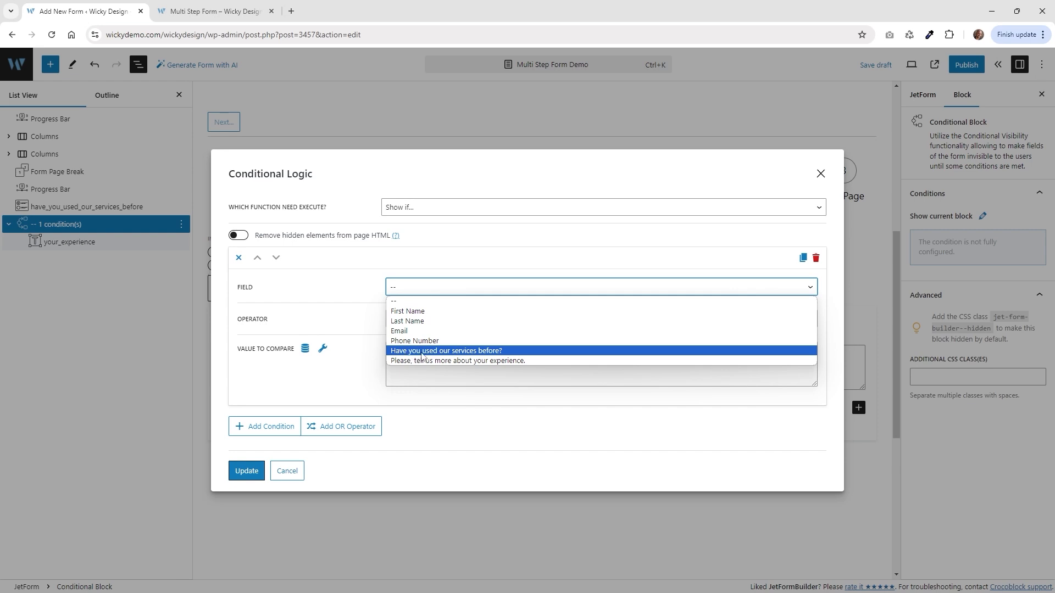
left_click(494, 352)
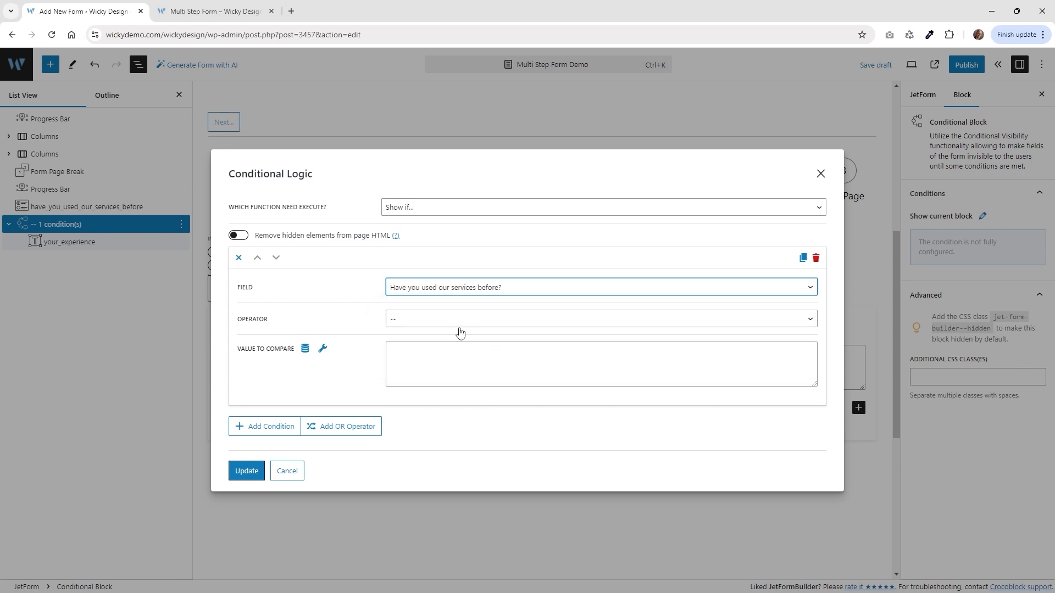
left_click(211, 11)
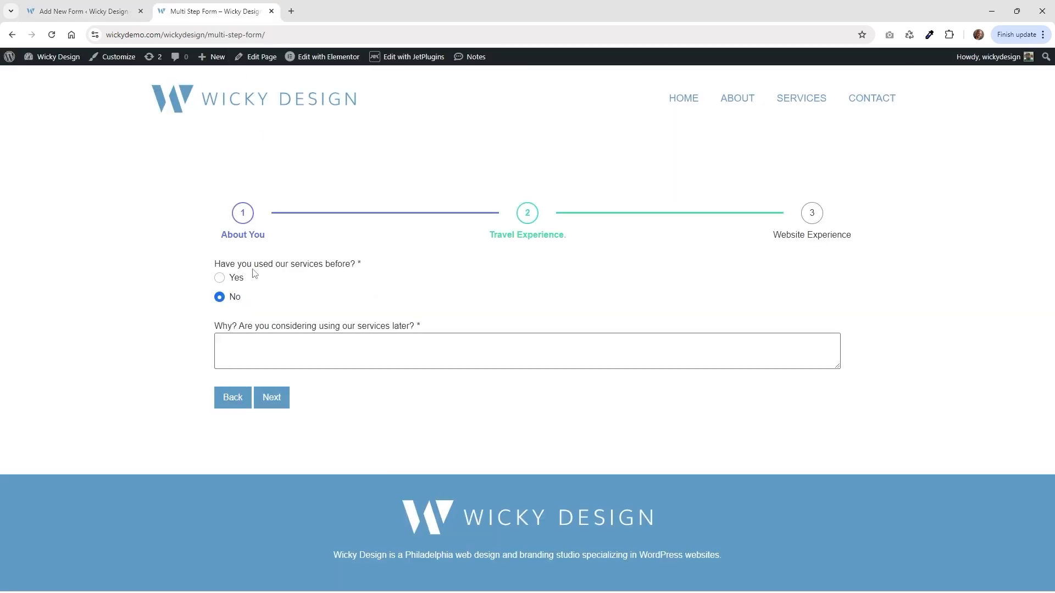
left_click(108, 6)
left_click(416, 321)
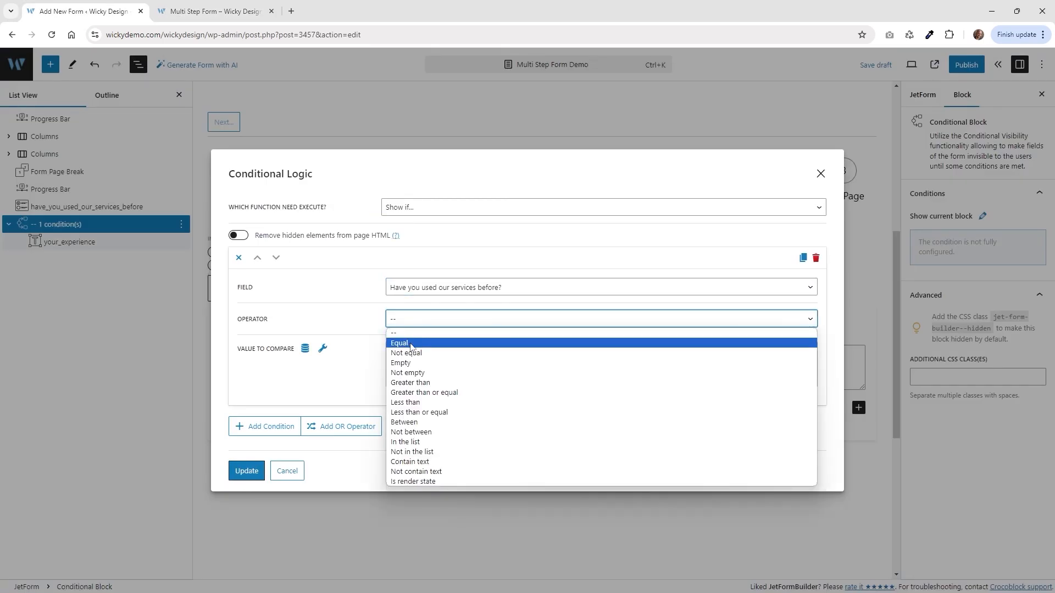
left_click(411, 344)
left_click(425, 357)
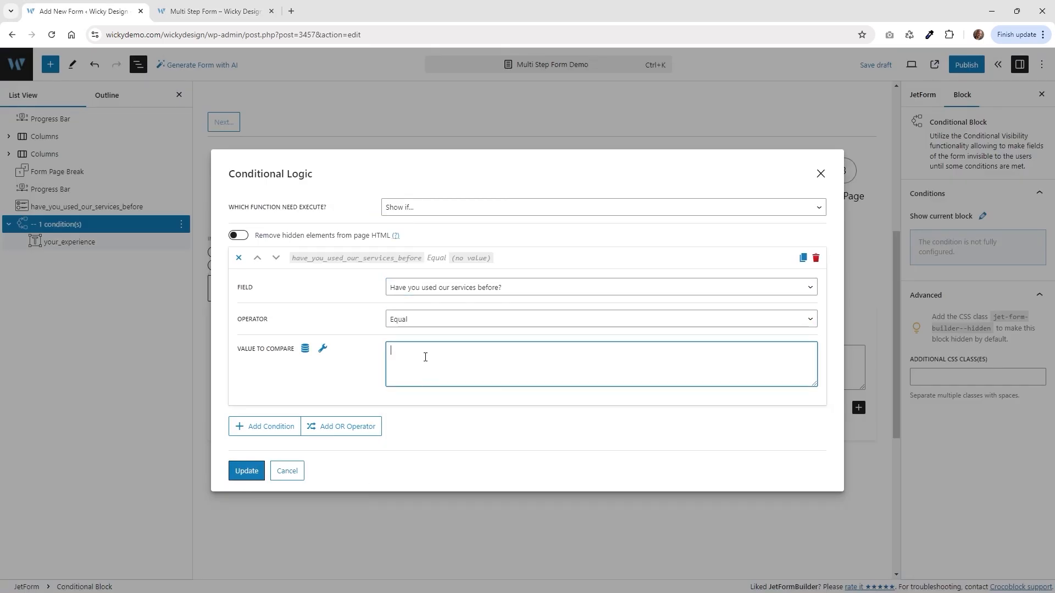
type("yes_answer")
left_click(247, 471)
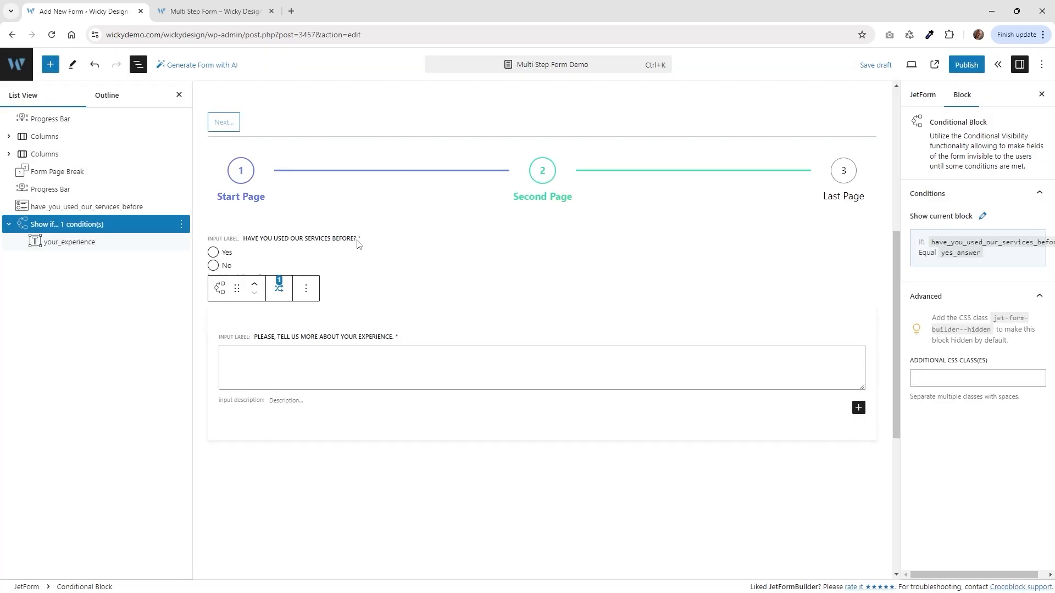
left_click(351, 252)
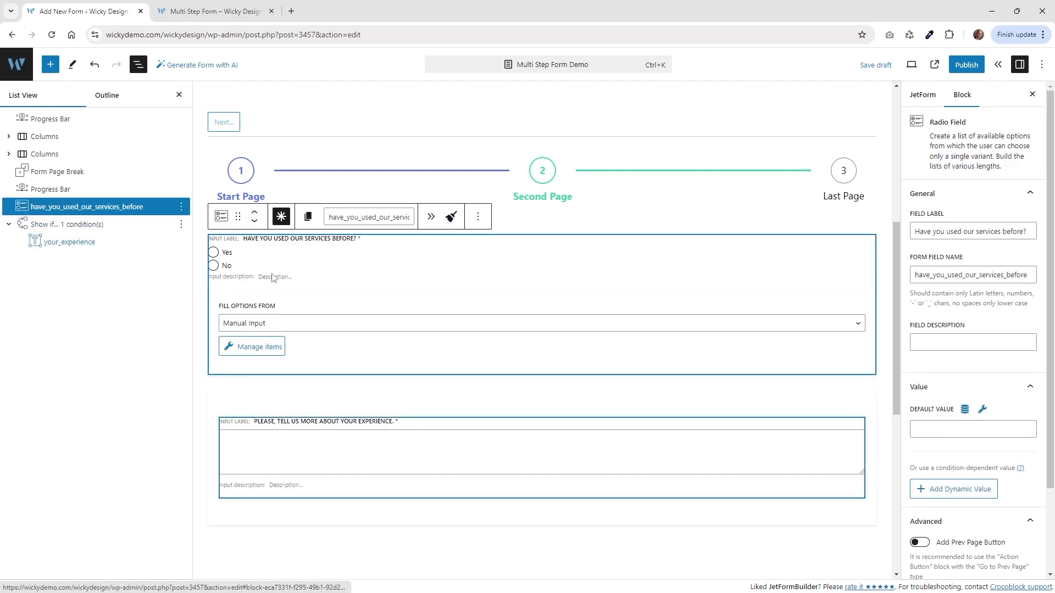
left_click(269, 349)
double_click(405, 250)
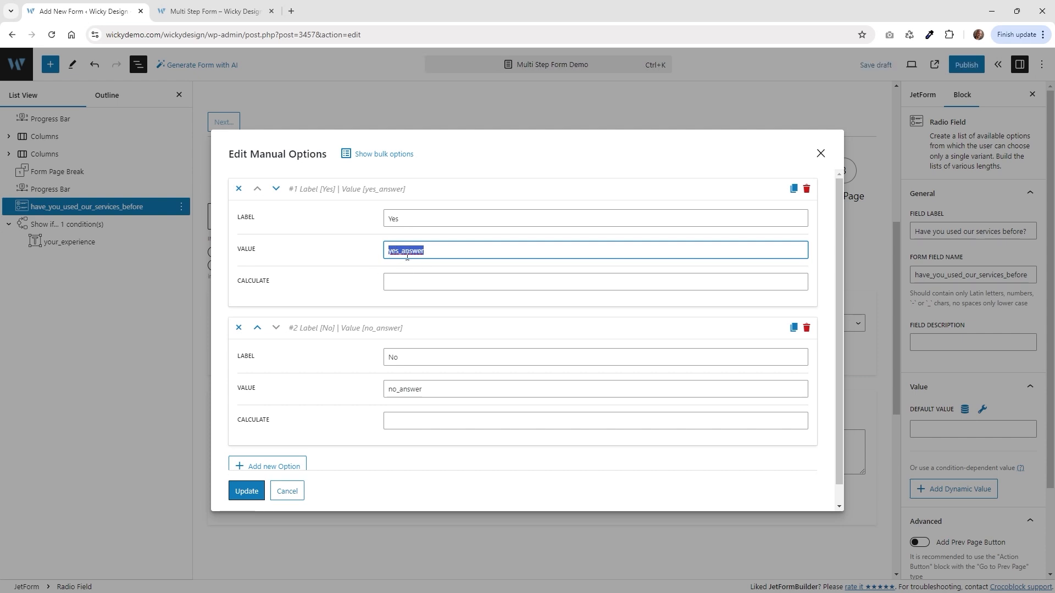
left_click(821, 153)
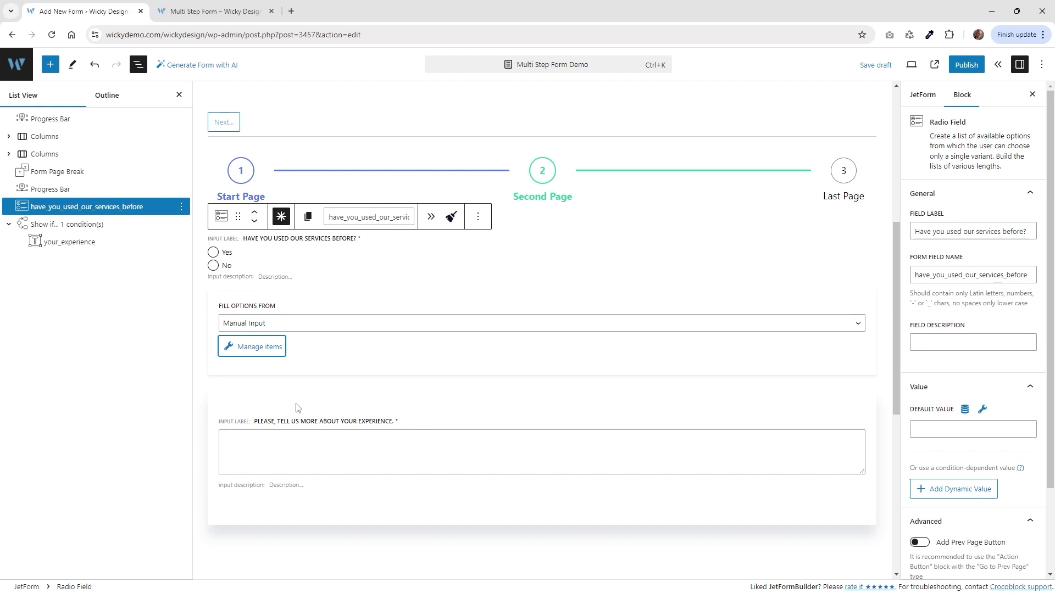
left_click(296, 404)
left_click(215, 11)
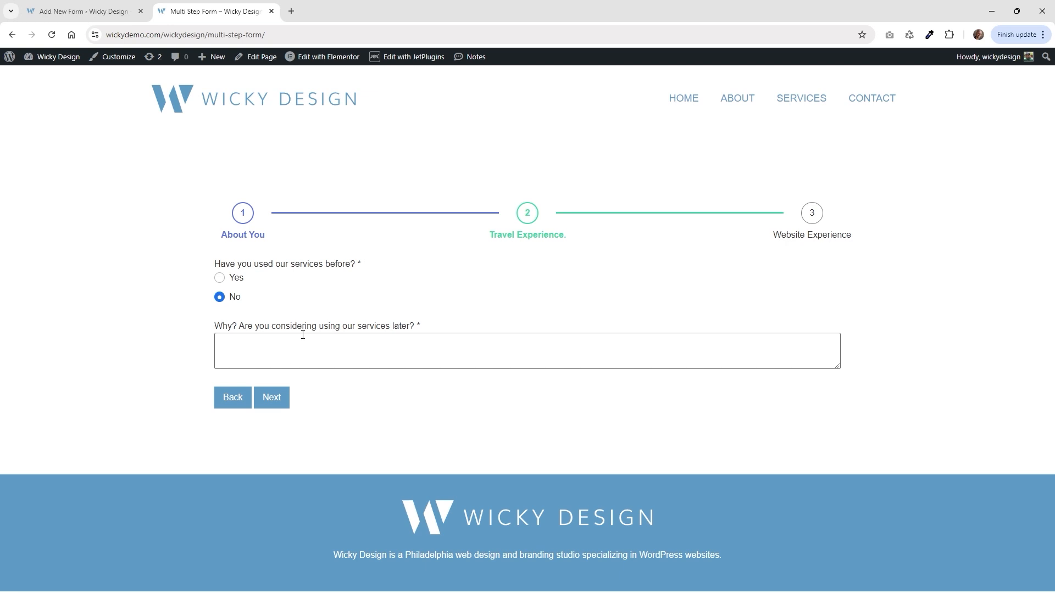
left_click(233, 278)
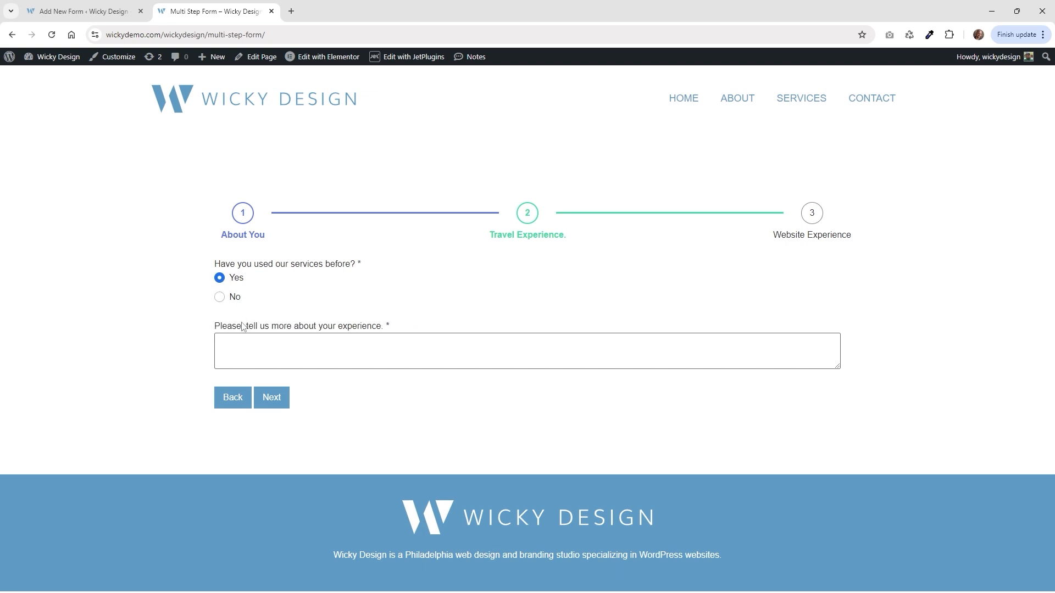
left_click(235, 297)
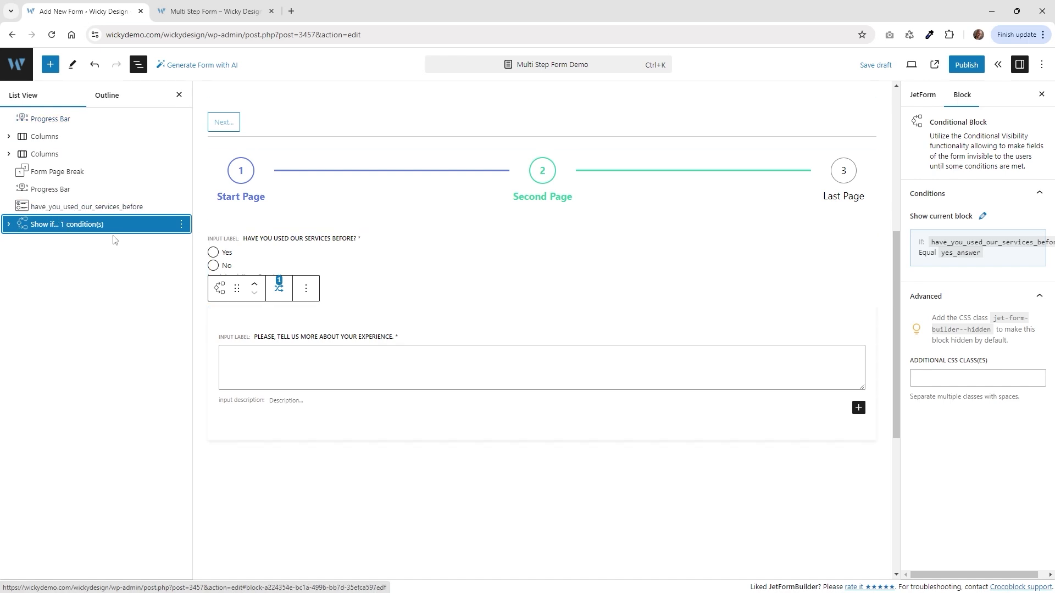
left_click(9, 225)
left_click(10, 225)
Add a new Conditional Block with a required textarea 'Why? Are you considering using our services later?'.
left_click(50, 65)
scroll(106, 307, "down", 6)
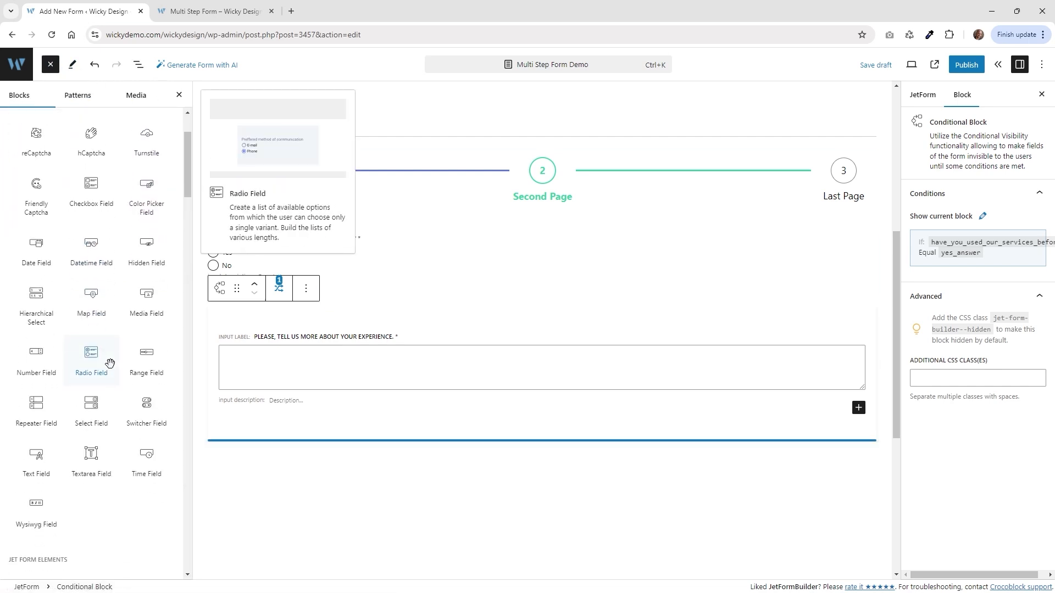
left_click(97, 429)
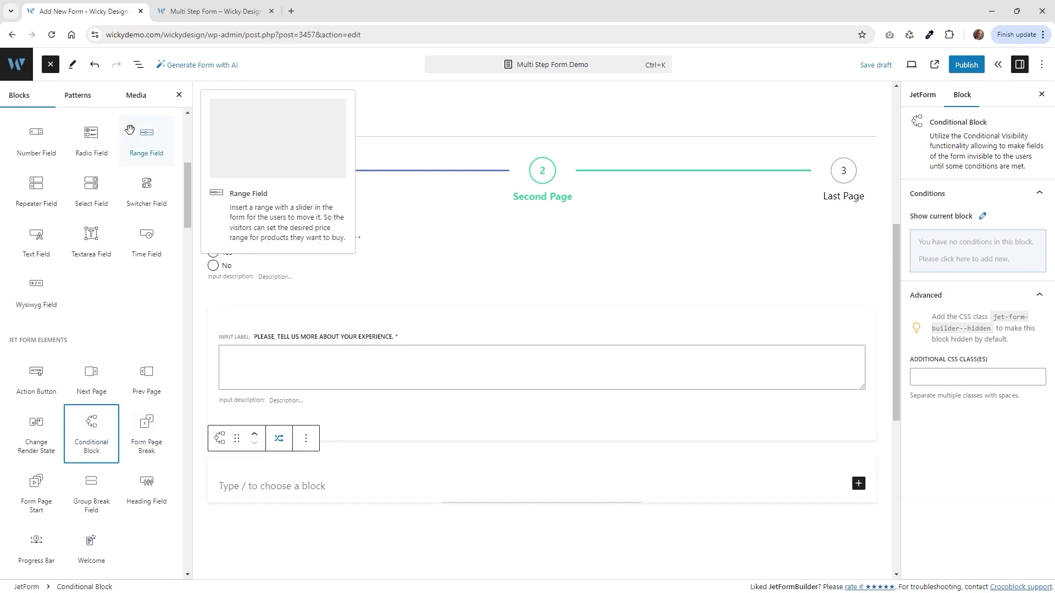
left_click(859, 484)
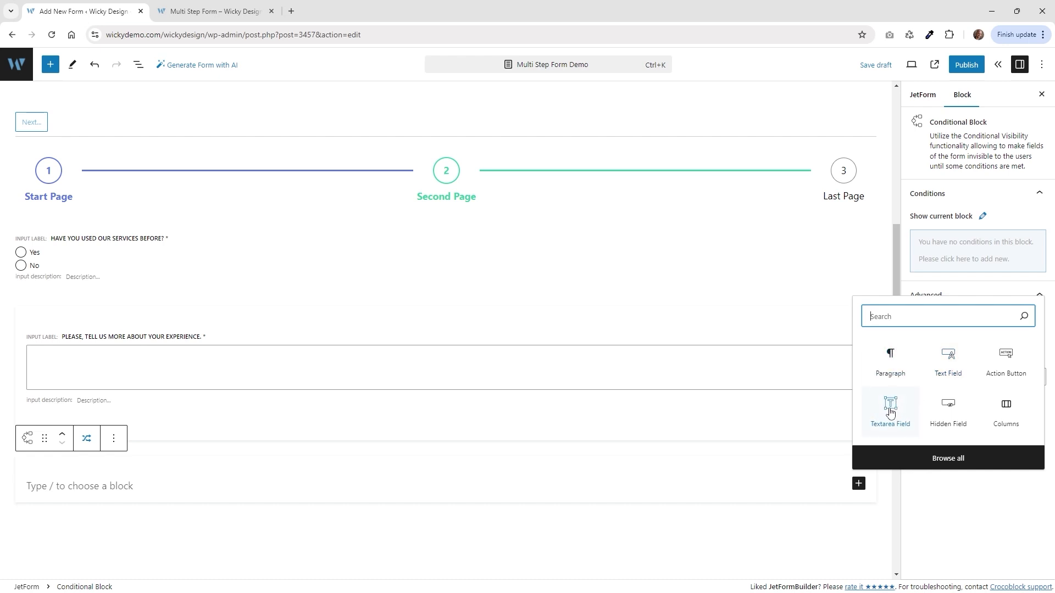
left_click(892, 409)
scroll(144, 502, "down", 3)
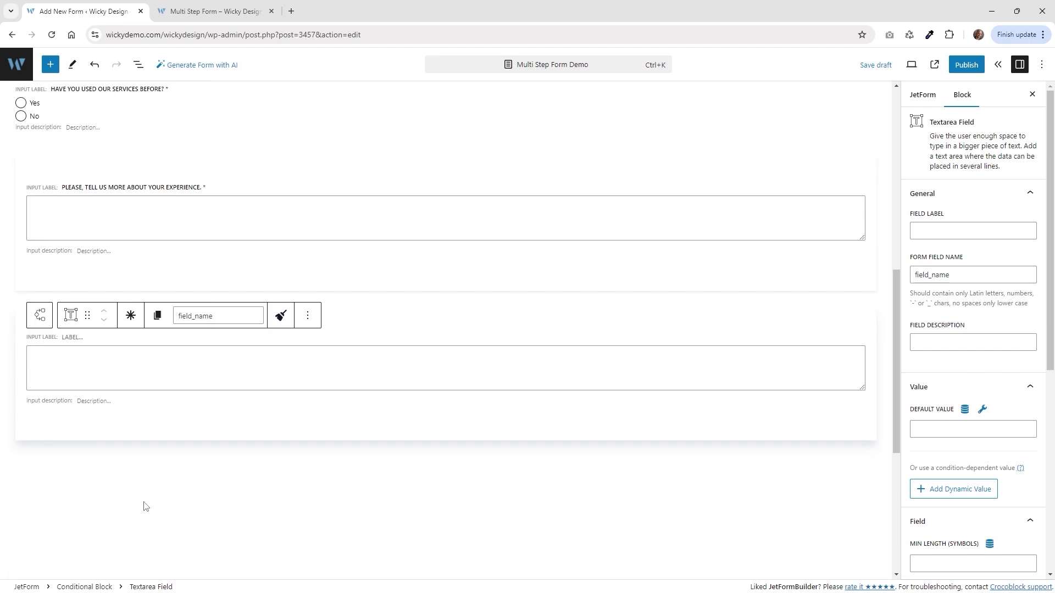
type("Why? Are you considering using our services later?")
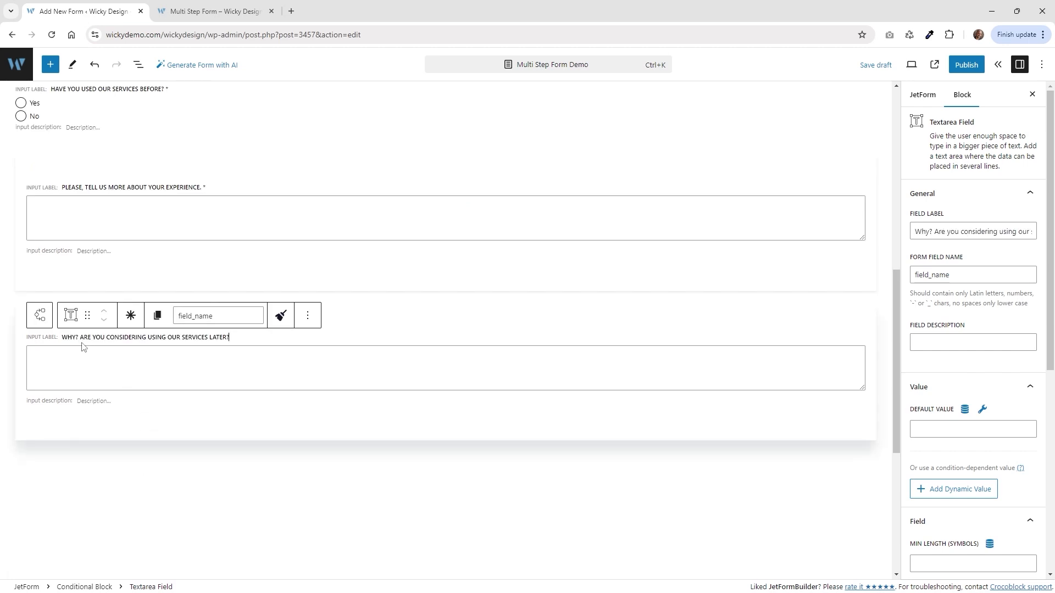
left_click(130, 315)
In the block outline, check the first block's condition and select the new conditional block.
left_click(138, 64)
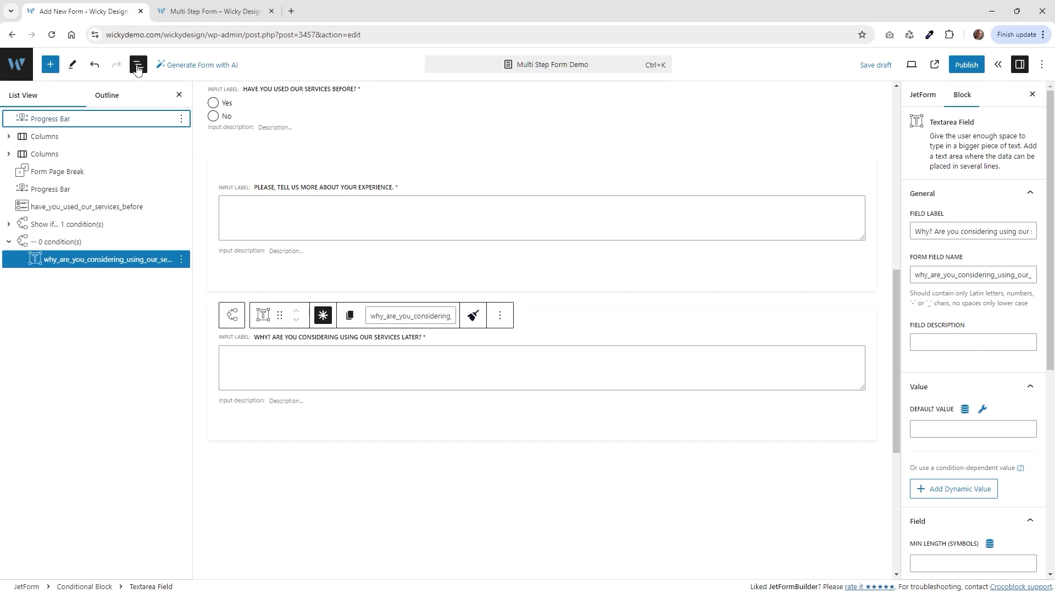
left_click(53, 242)
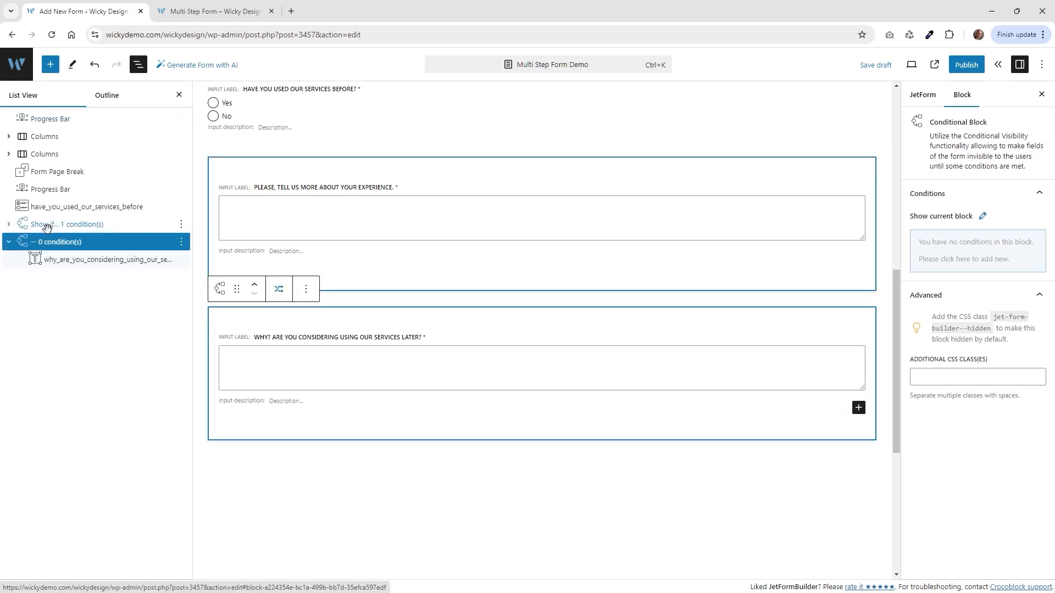
left_click(71, 225)
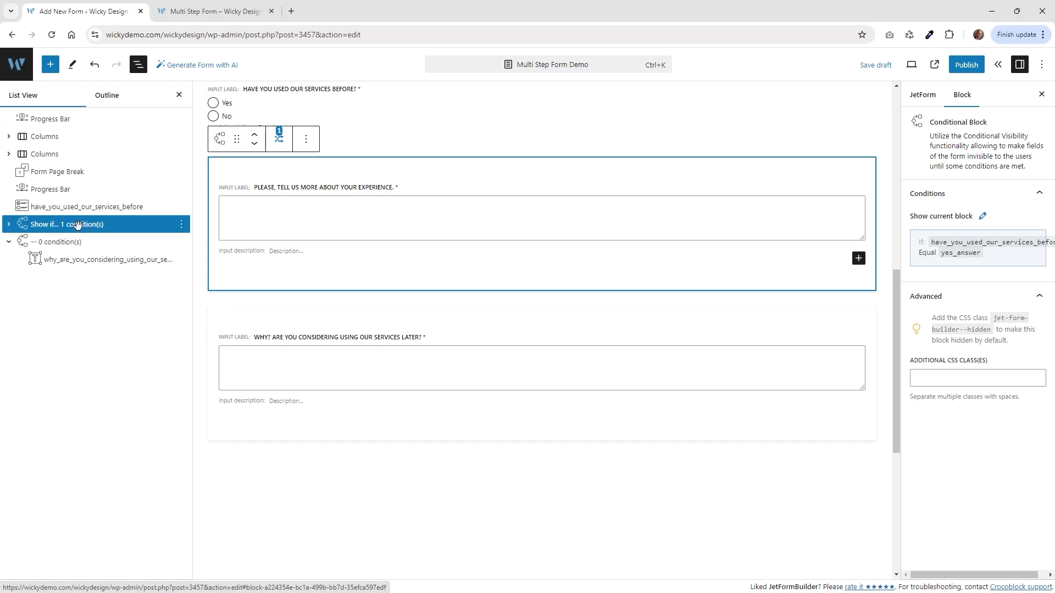
left_click(71, 242)
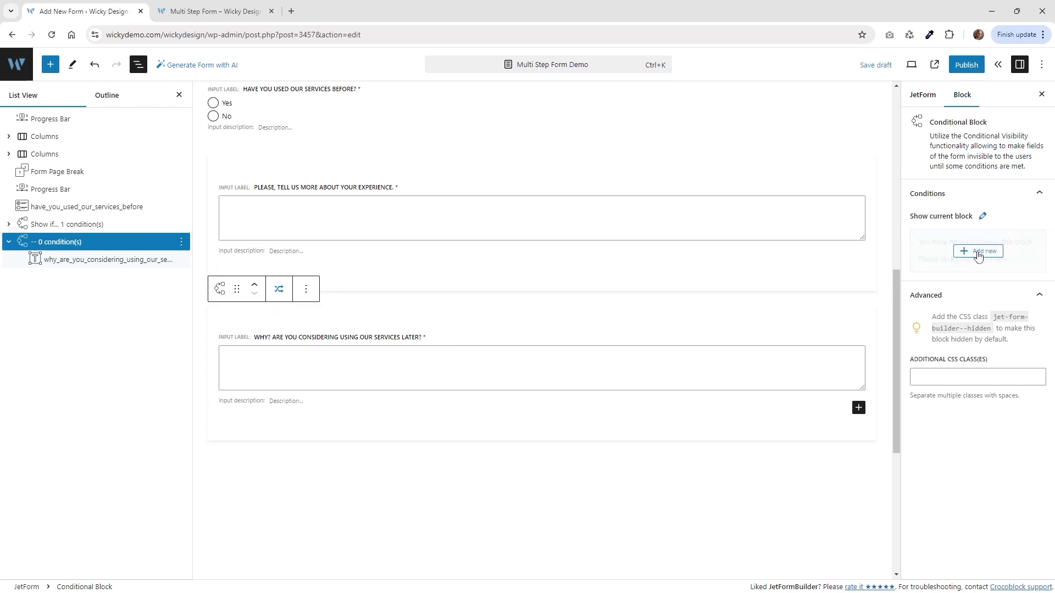
Give the second conditional block a Show if rule: services question Equal no_answer.
left_click(977, 252)
left_click(416, 225)
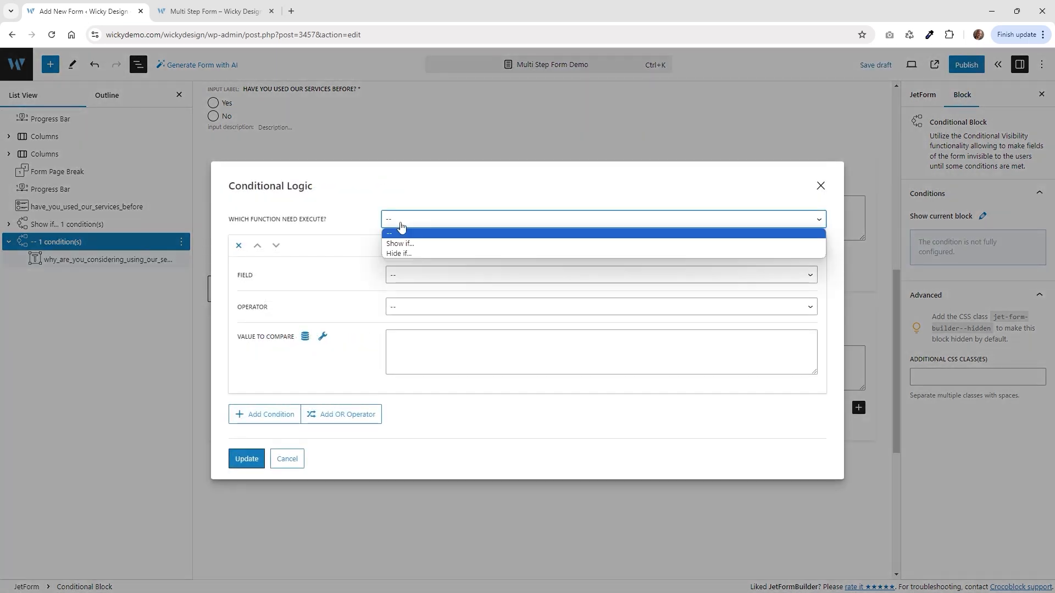
left_click(409, 243)
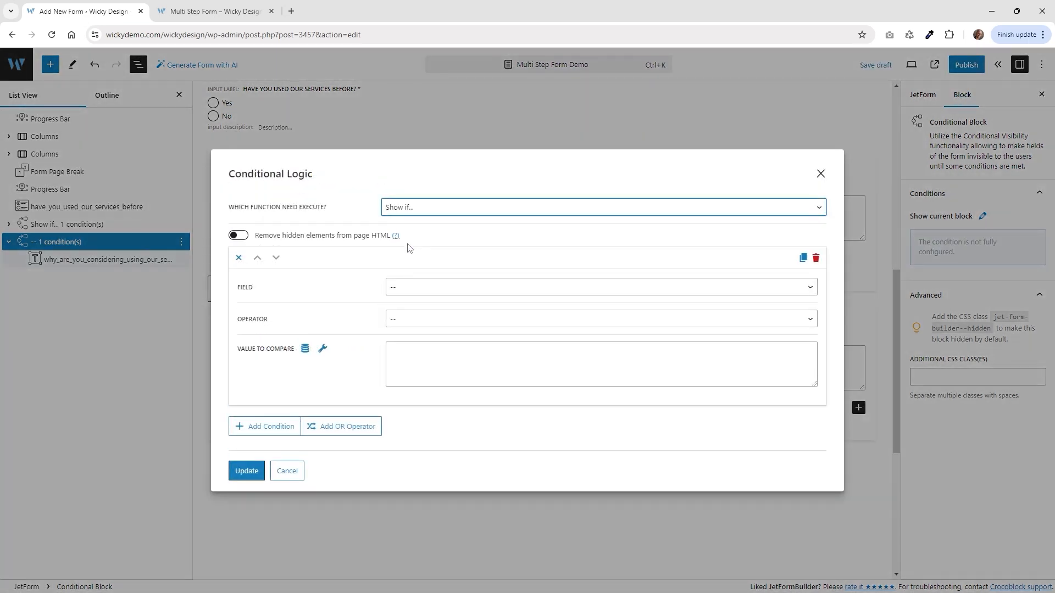
left_click(426, 287)
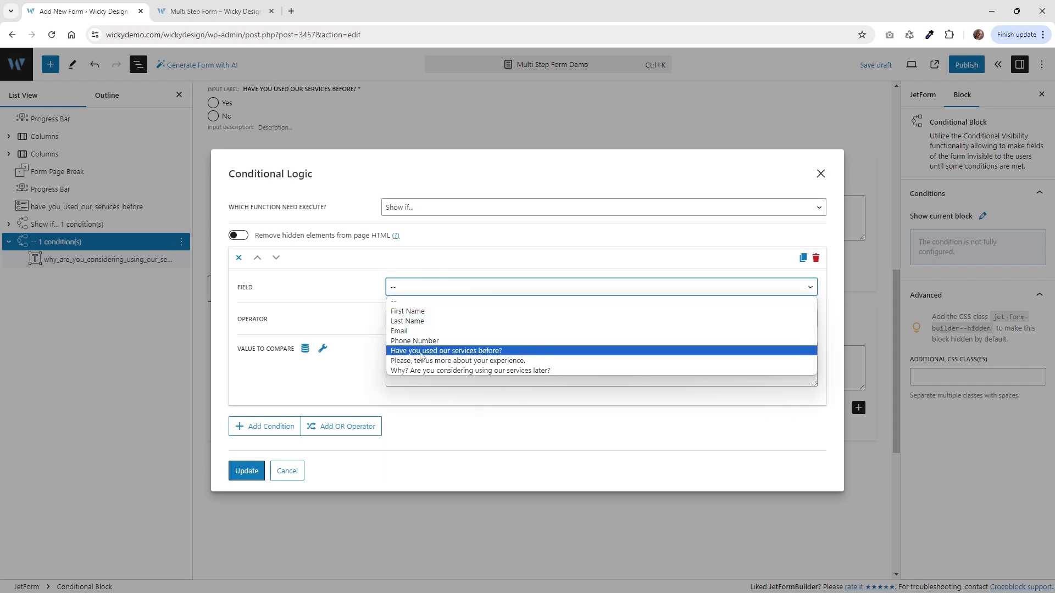
left_click(508, 352)
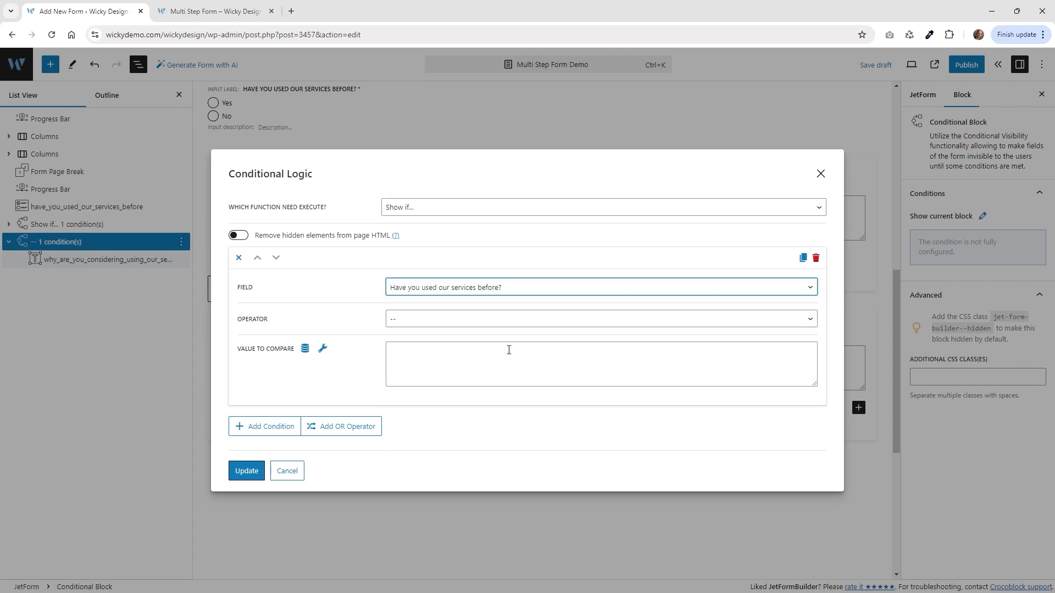
left_click(424, 319)
left_click(420, 344)
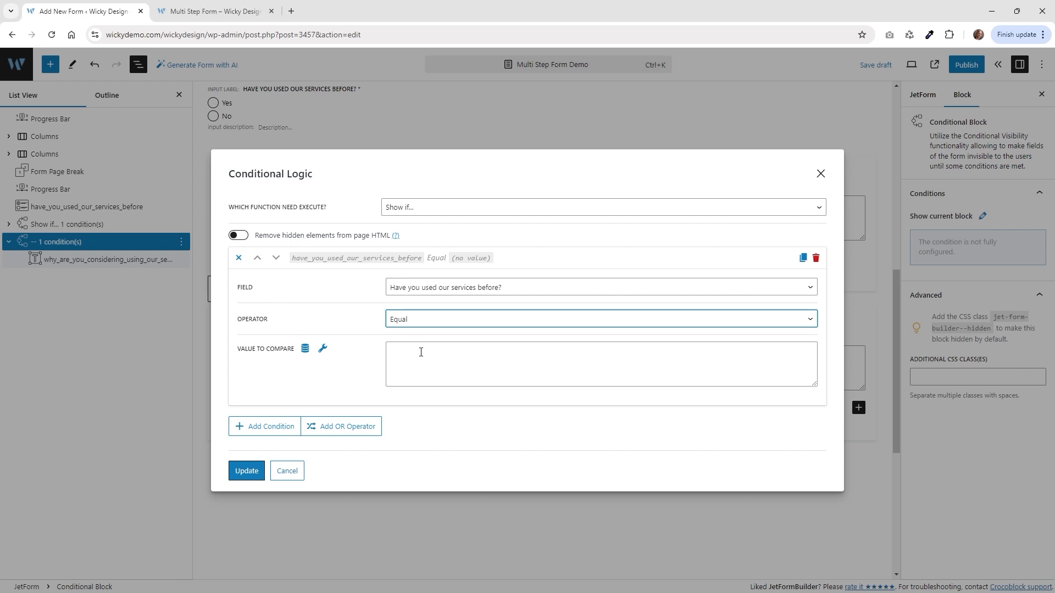
left_click(422, 353)
type("no")
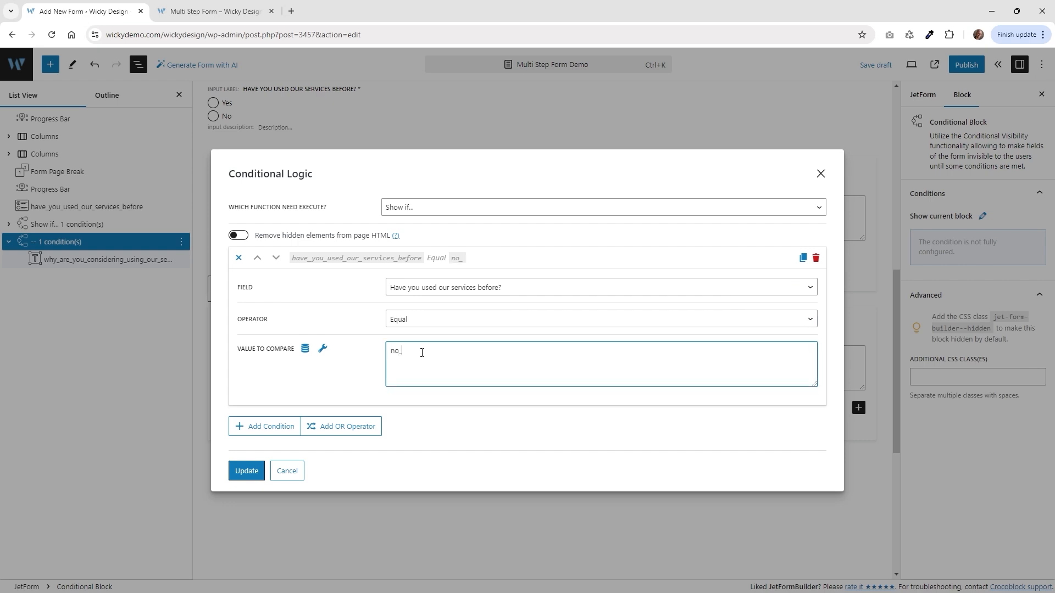
type("_answer")
left_click(258, 471)
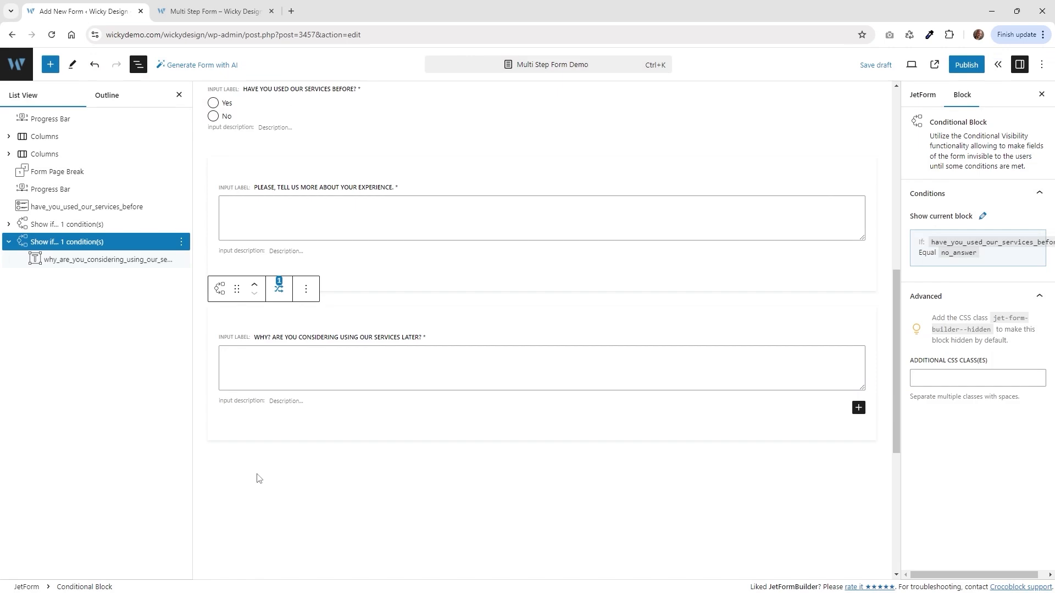
Confirm the radio field's No option stores the value no_answer.
left_click(98, 206)
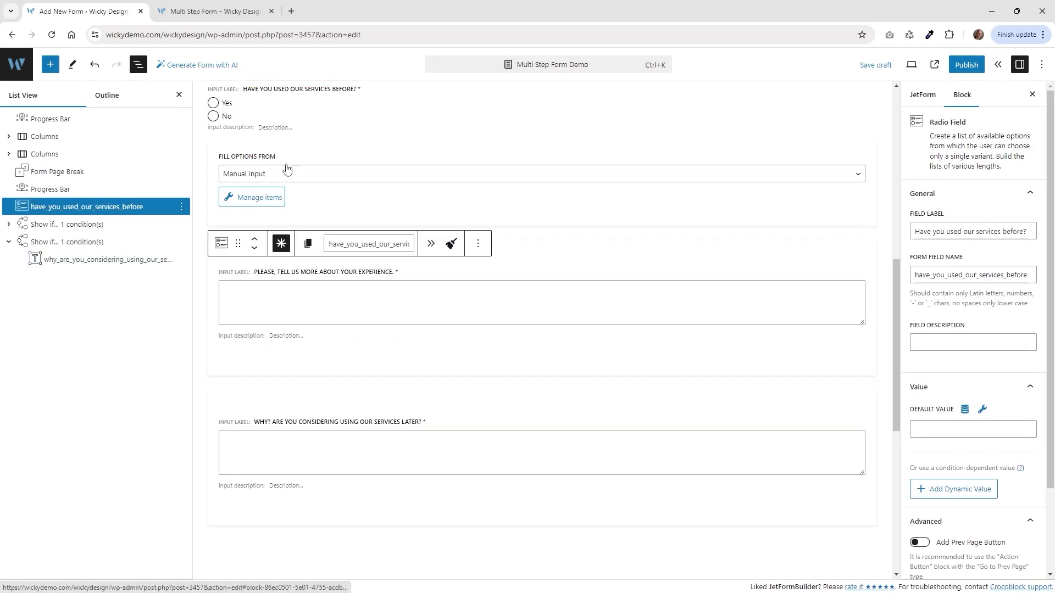
left_click(280, 198)
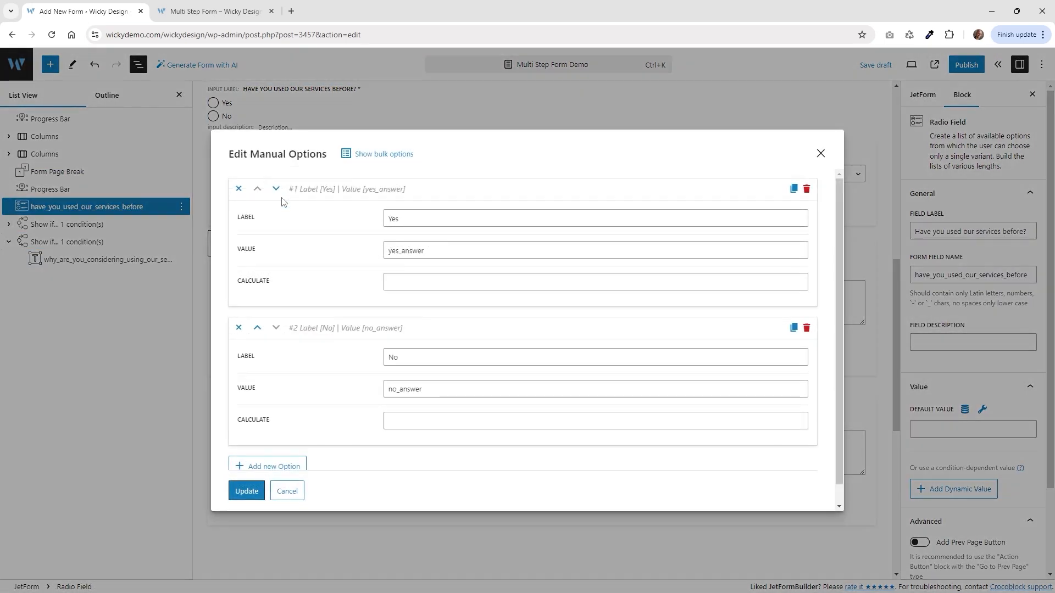
left_click(408, 389)
double_click(413, 389)
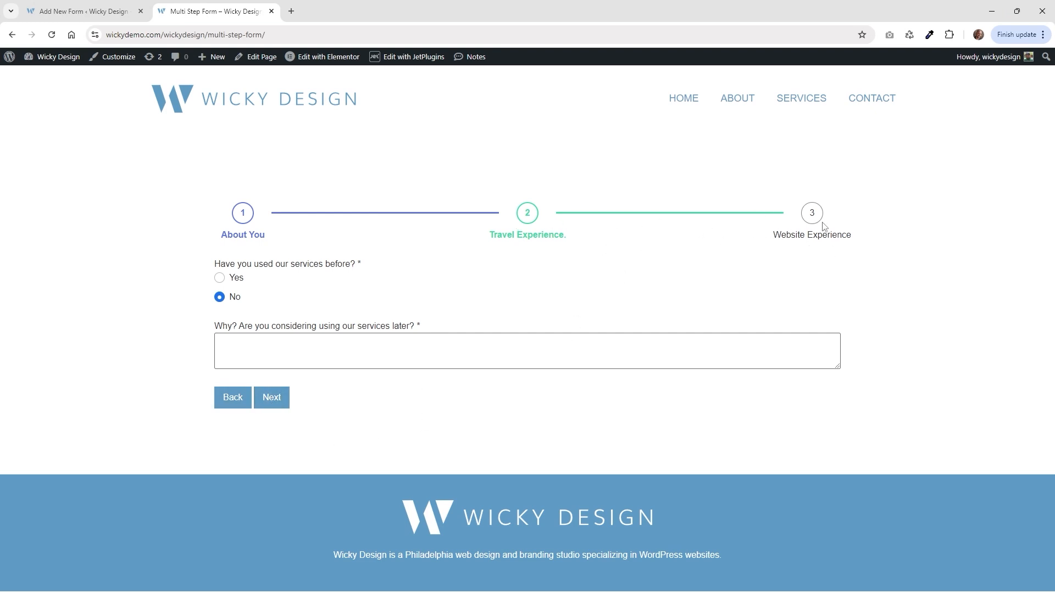
Insert a Form Page Break after the second Show if conditional block.
left_click(83, 11)
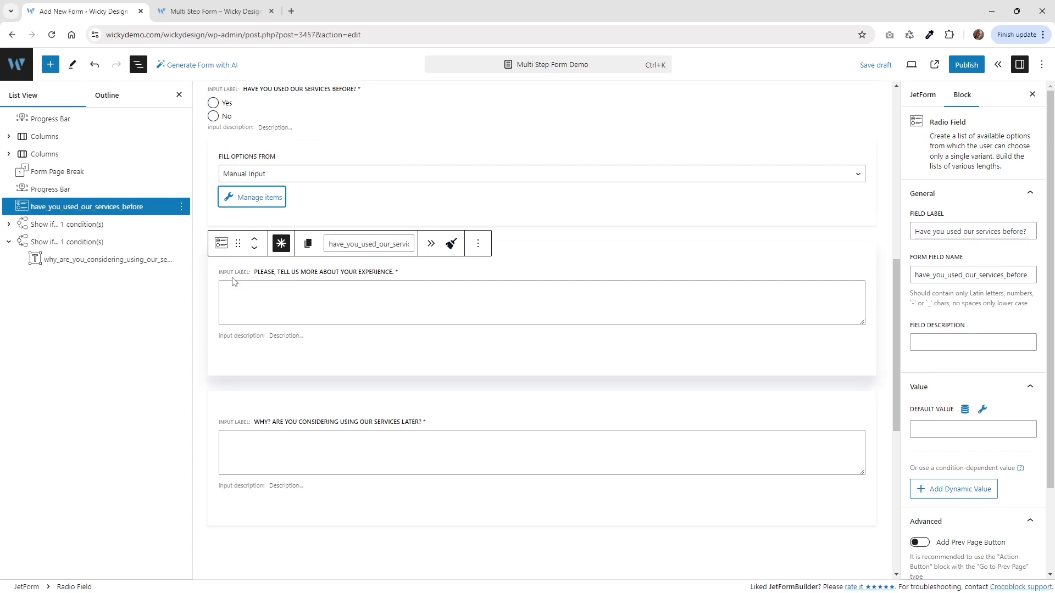
scroll(306, 391, "down", 3)
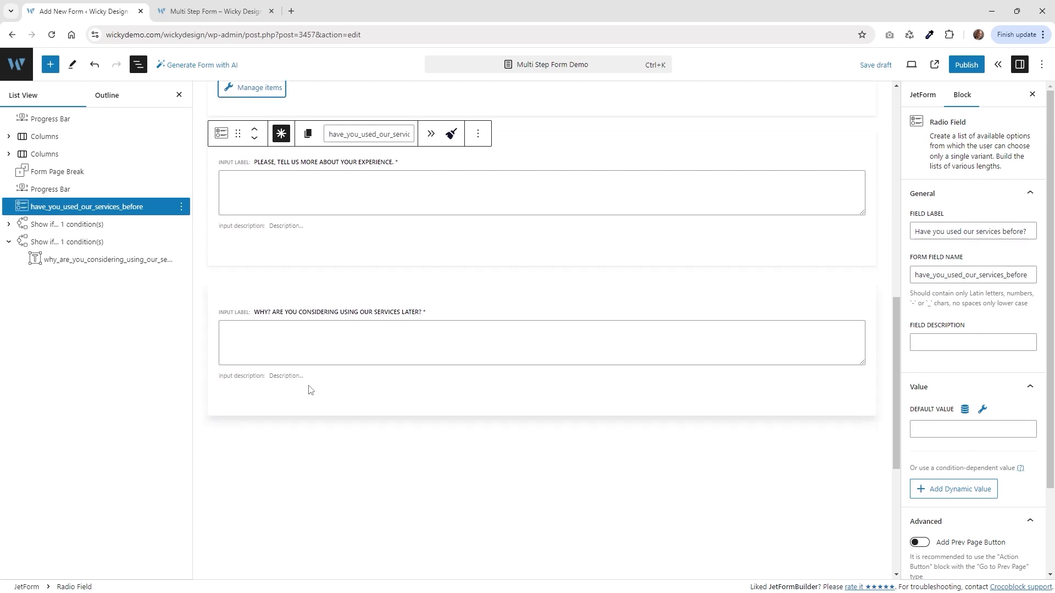
left_click(8, 242)
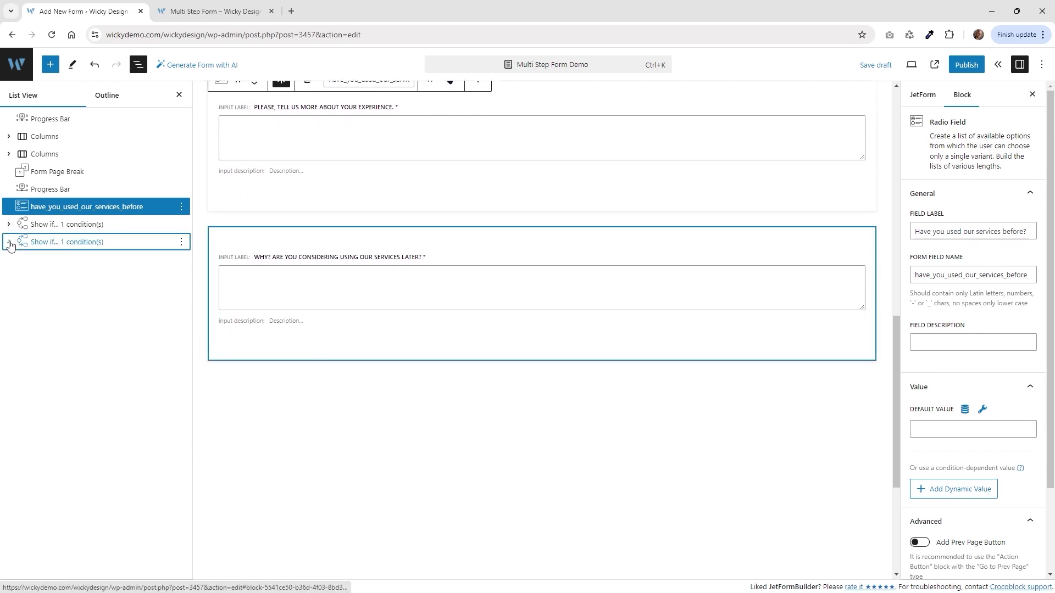
left_click(62, 243)
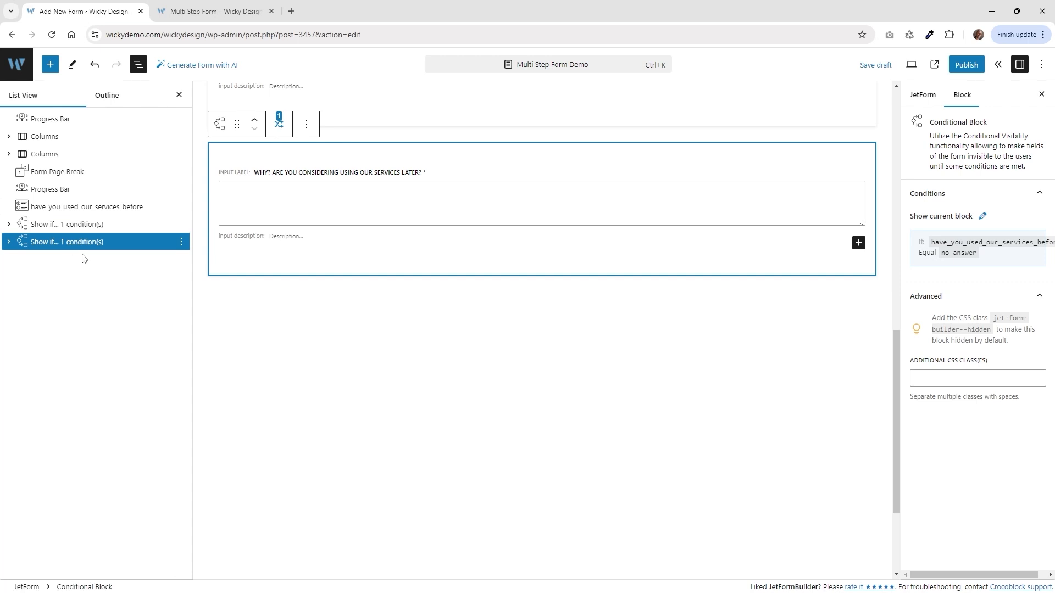
left_click(50, 64)
scroll(102, 379, "down", 5)
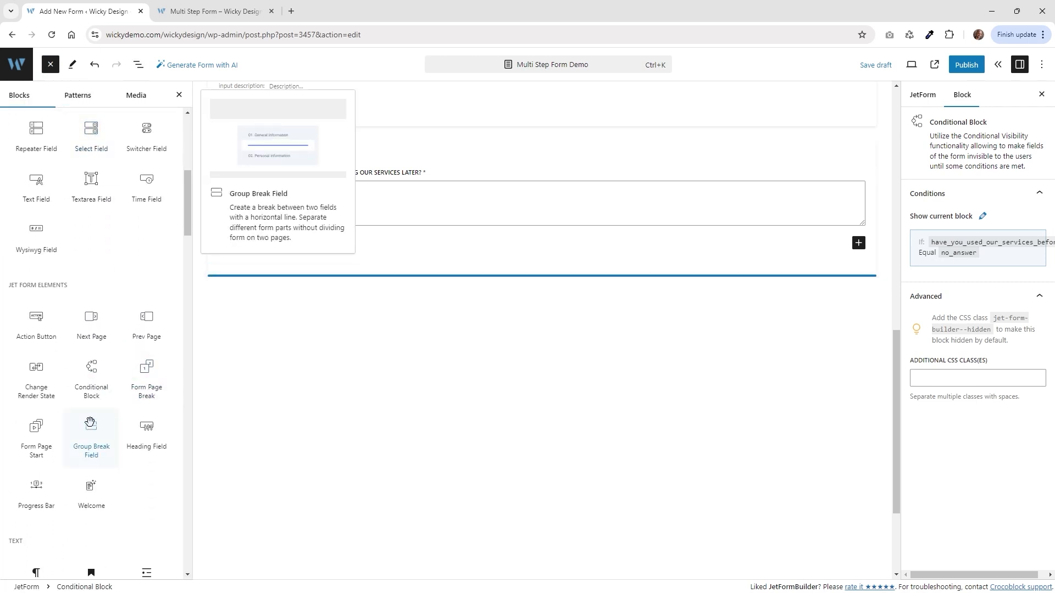
left_click(144, 391)
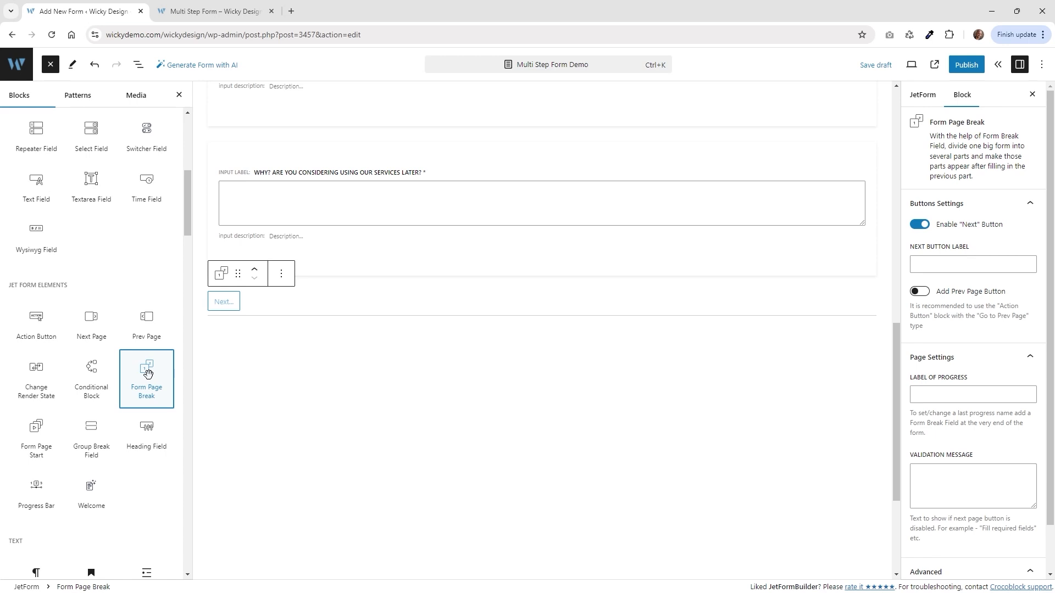
left_click(278, 307)
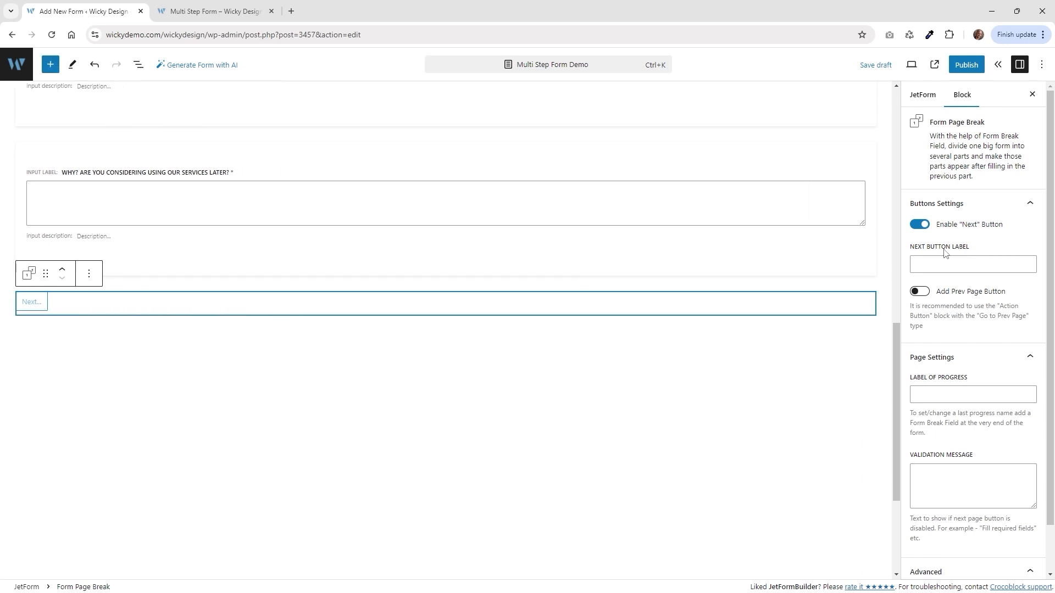
Turn on Add Prev Page Button for the page break and check the steps on the live form.
left_click(947, 296)
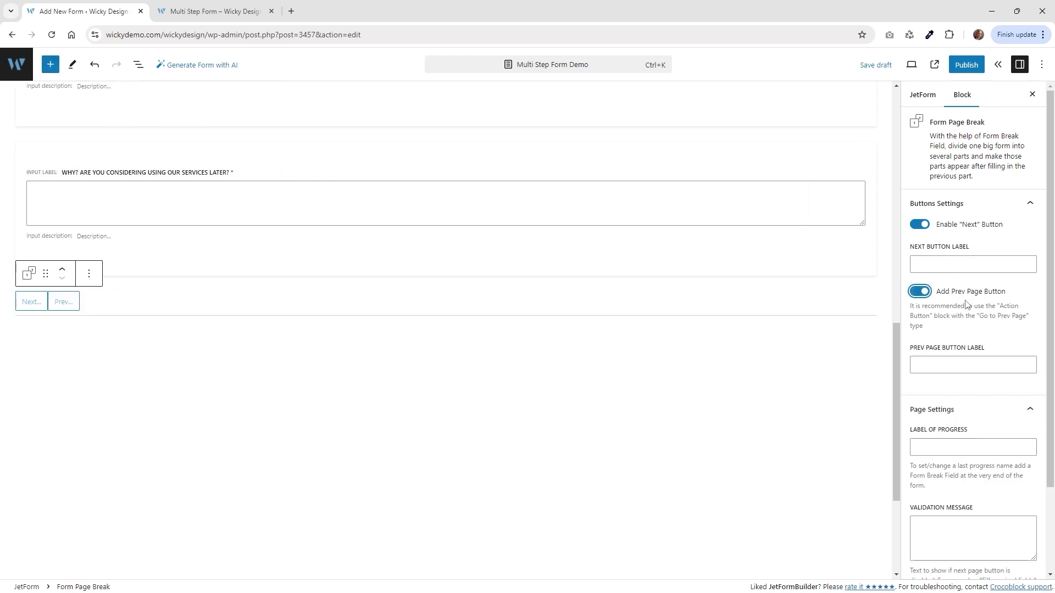
left_click(215, 11)
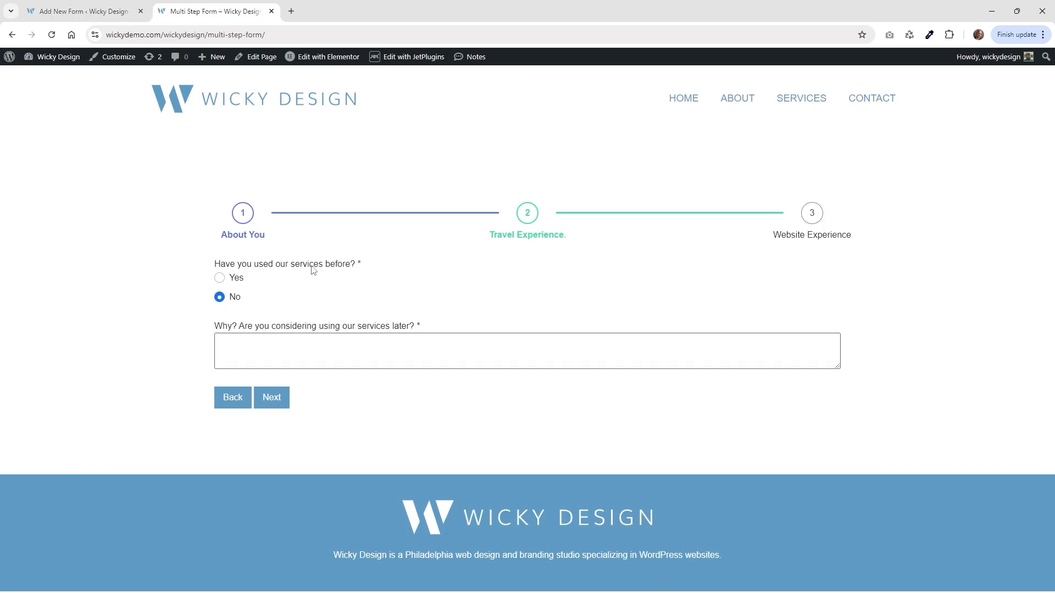
left_click(231, 400)
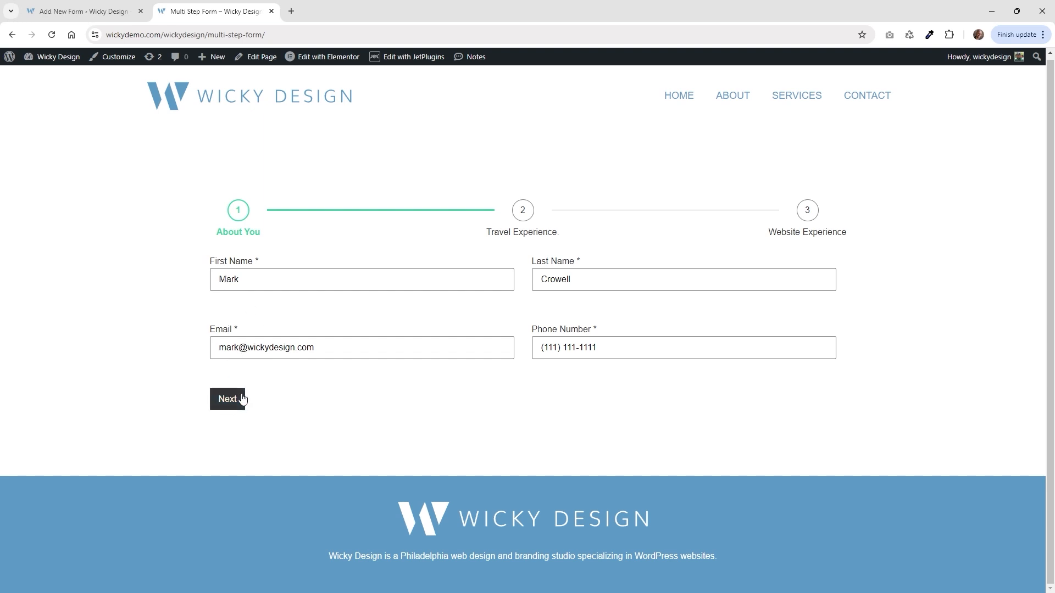
left_click(238, 402)
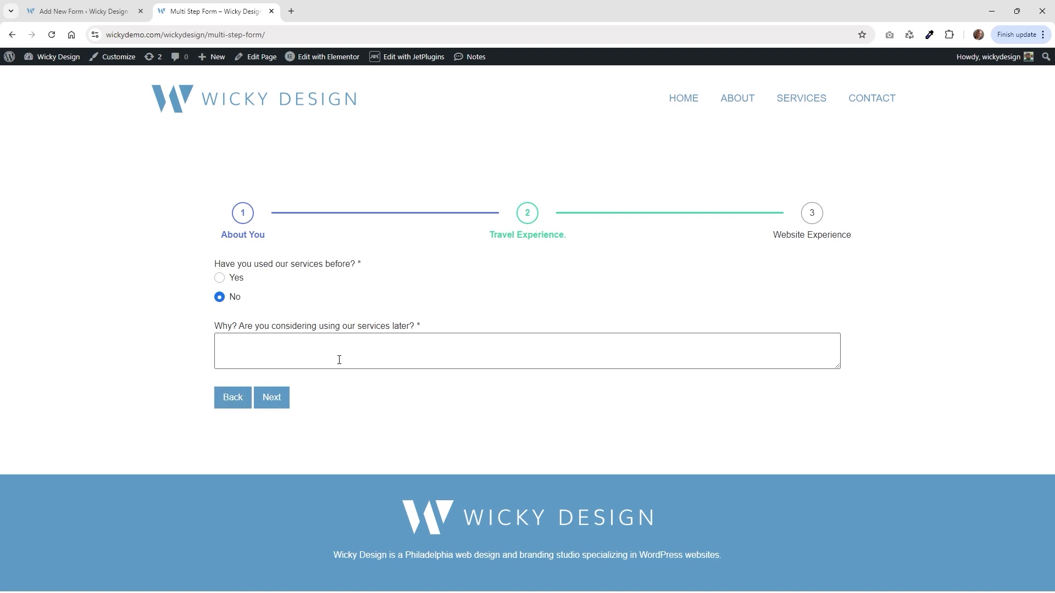
Set the page break's Label of Progress to Travel Experience and verify step two live.
left_click(129, 12)
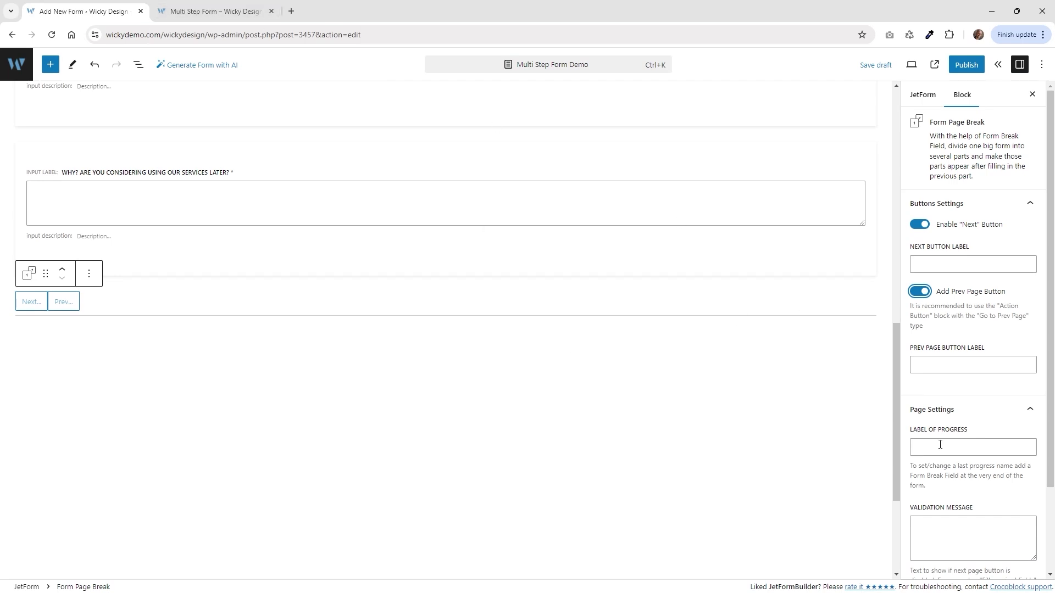
left_click(962, 447)
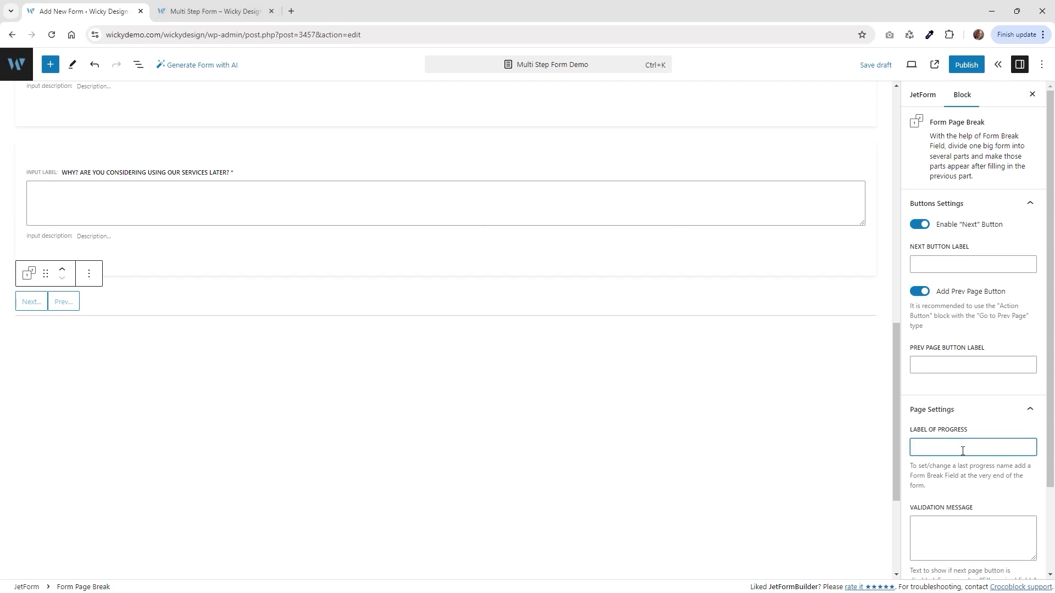
type("Travel Experience")
left_click(198, 11)
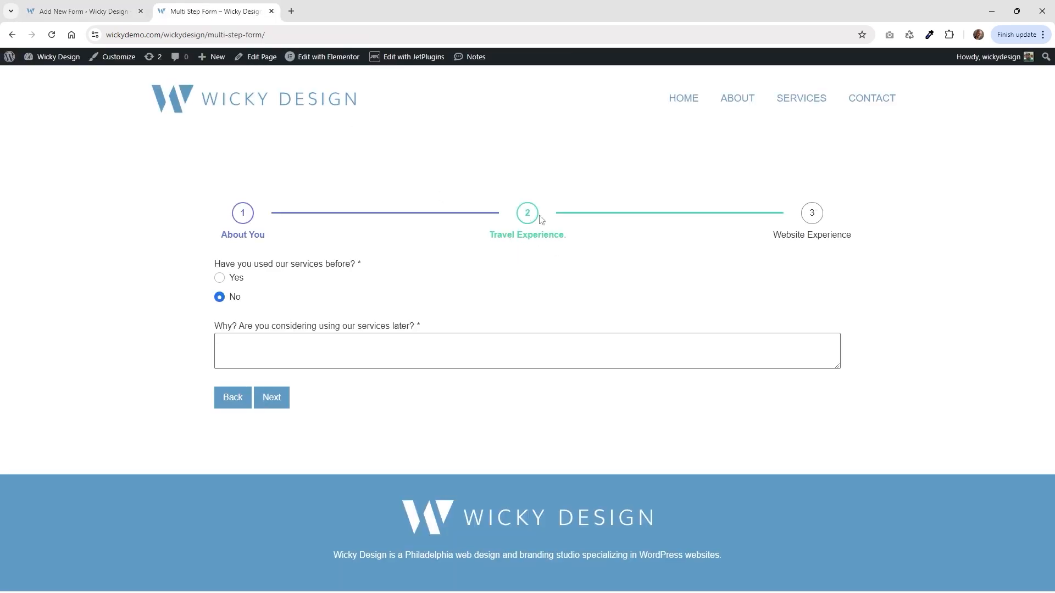
left_click(82, 11)
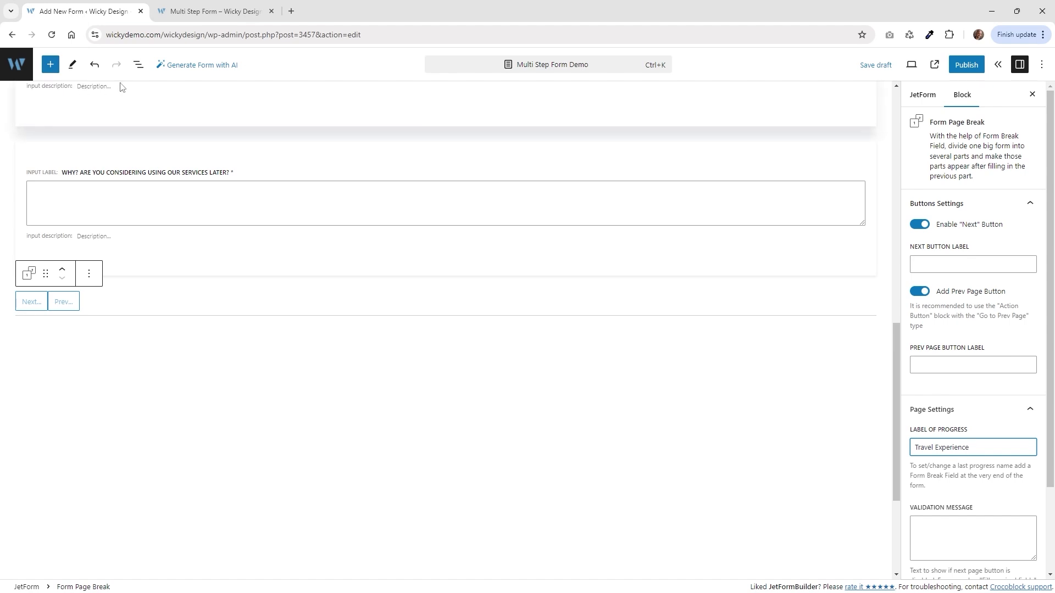
left_click(138, 64)
Add a Progress Bar block below the page break.
left_click(50, 64)
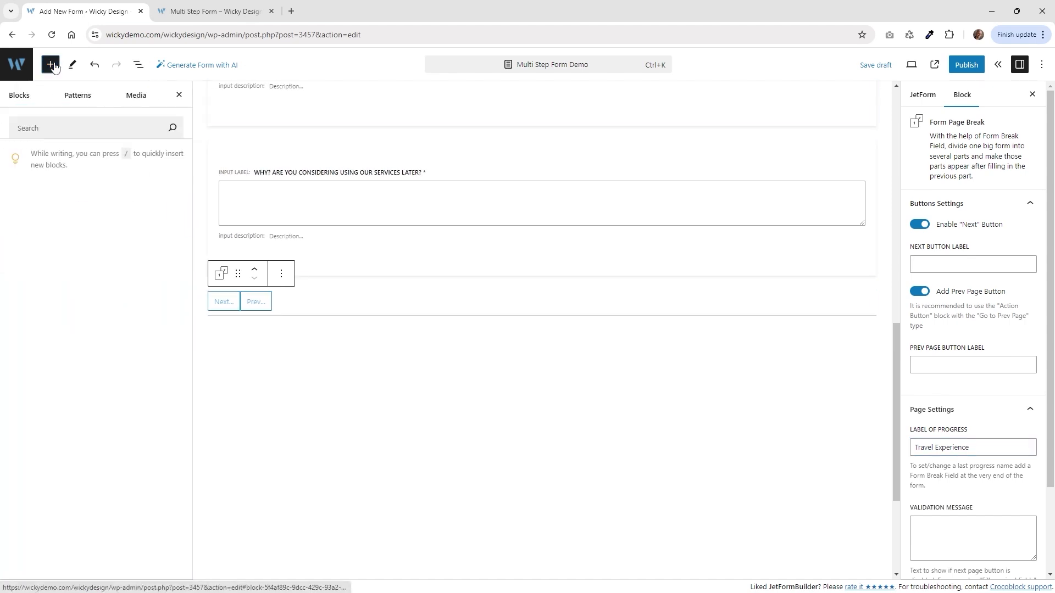
mouse_move(94, 386)
scroll(94, 386, "down", 7)
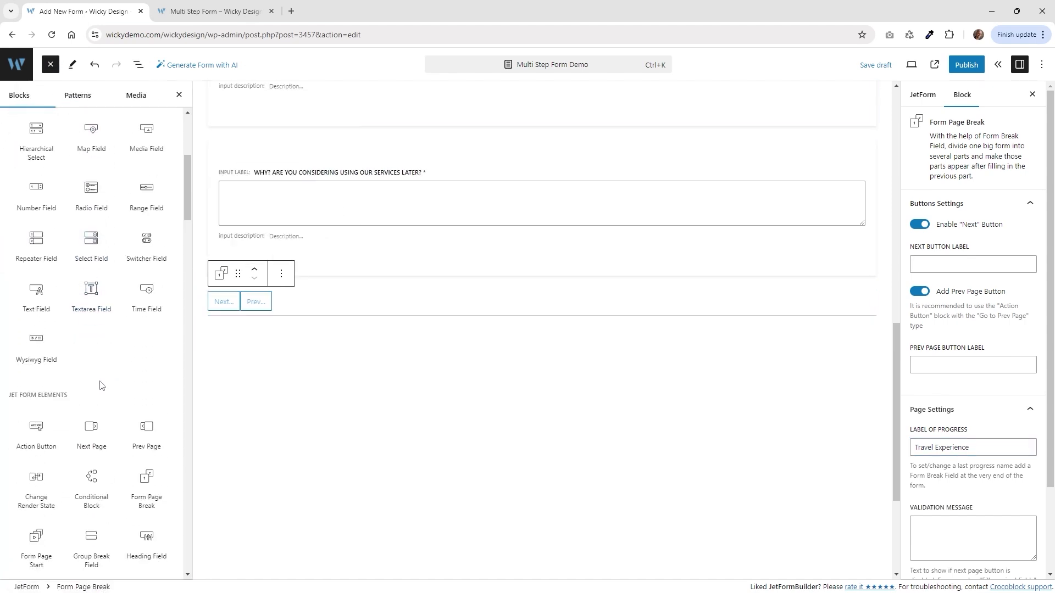
mouse_move(147, 395)
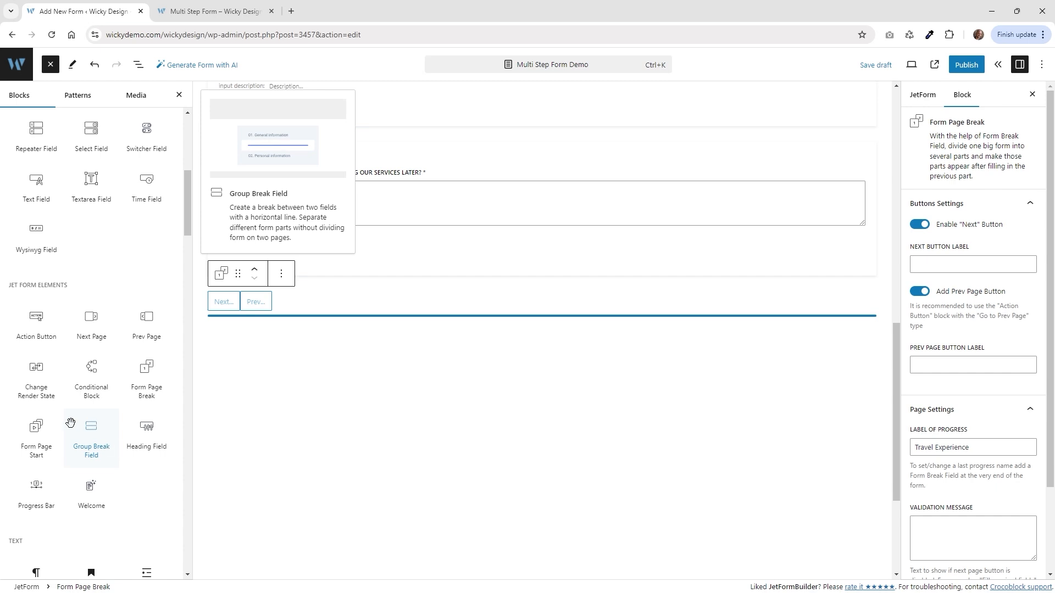
left_click(37, 494)
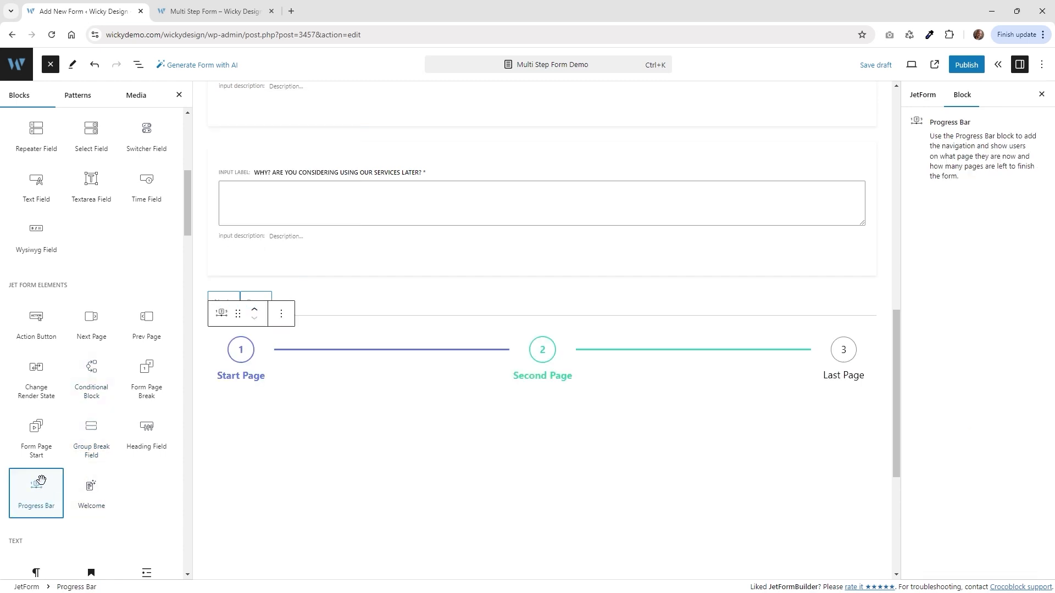
On the live form's Website Experience step, choose Yes to reveal the likes checklist.
scroll(596, 363, "down", 2)
scroll(478, 273, "down", 2)
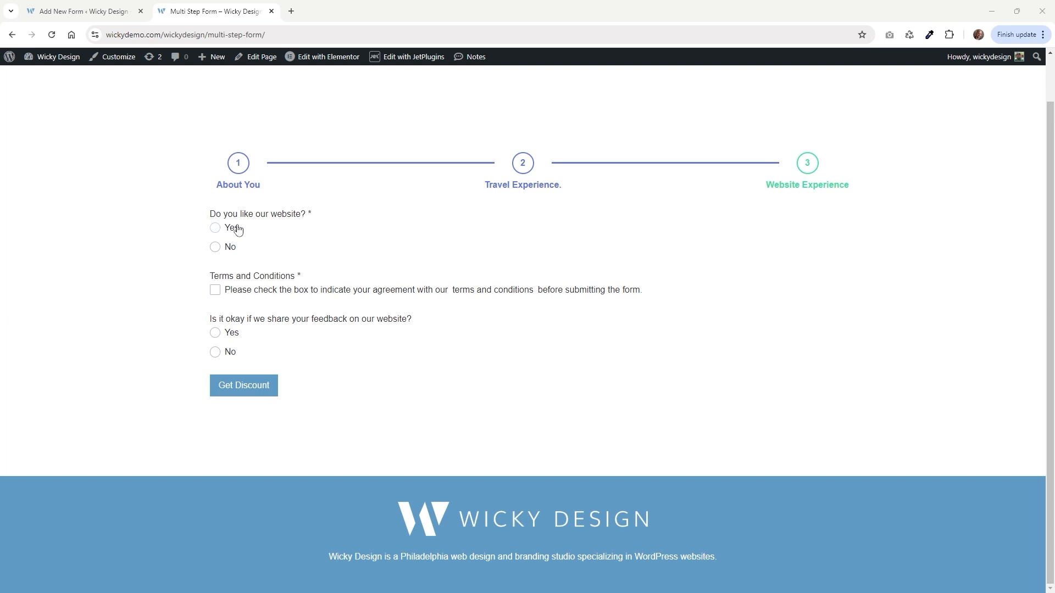
left_click(235, 231)
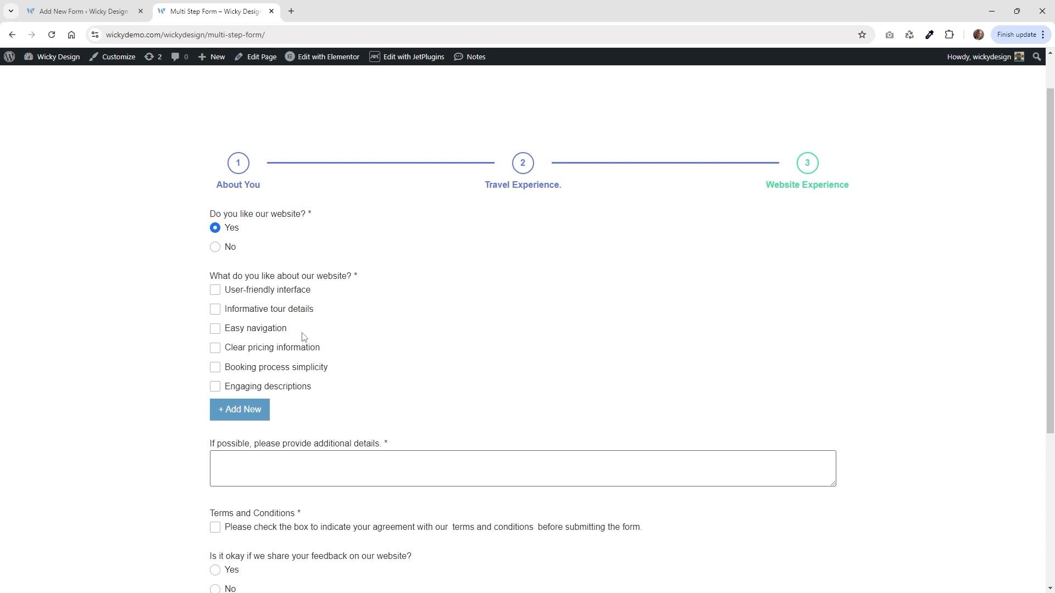
On the live form, try the No answer and its feedback box, then tick the Terms checkbox.
left_click(327, 473)
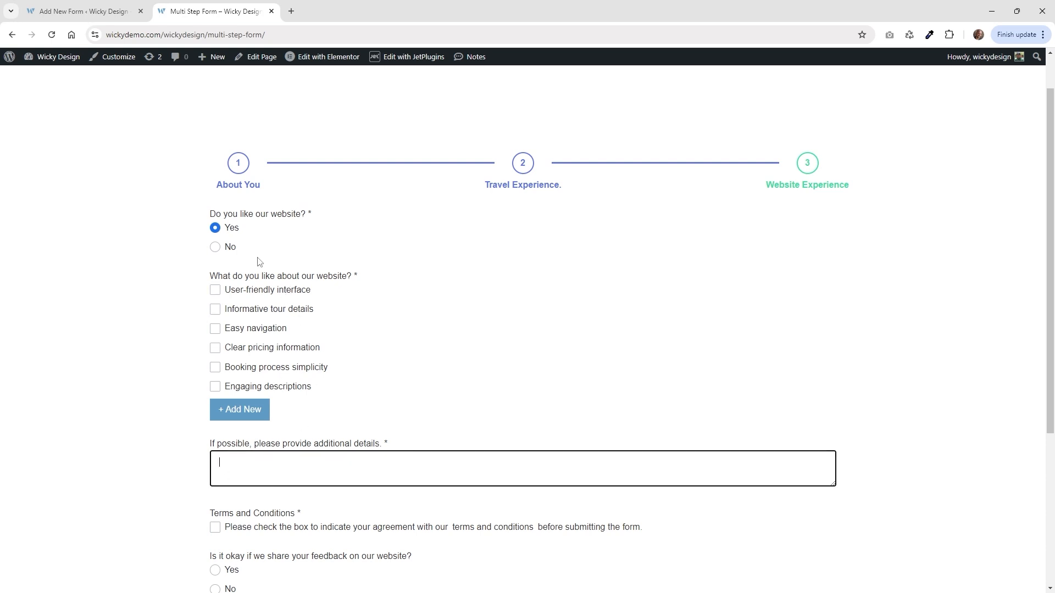
left_click(231, 250)
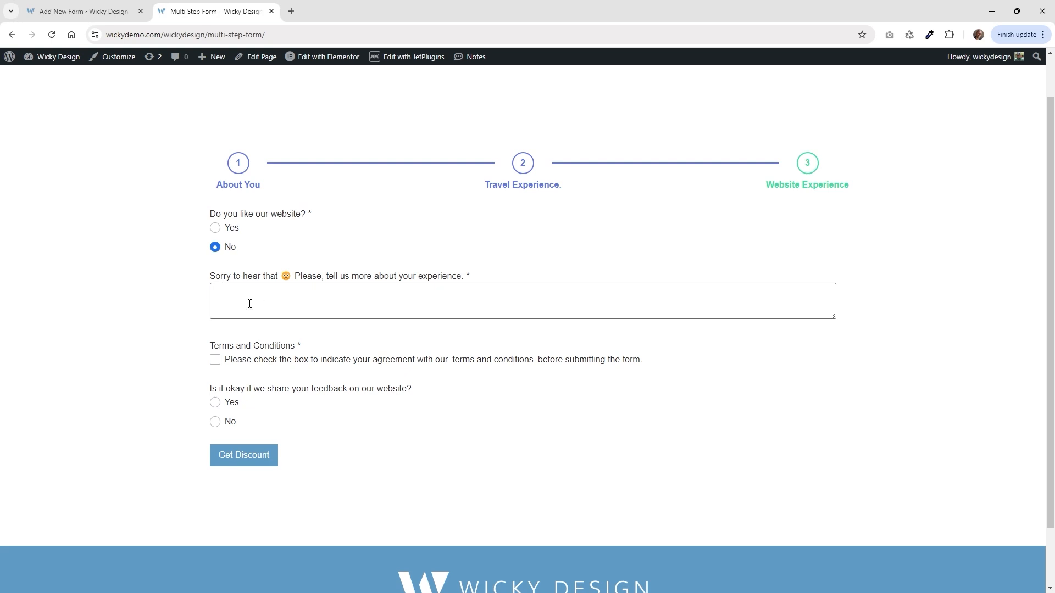
left_click(249, 304)
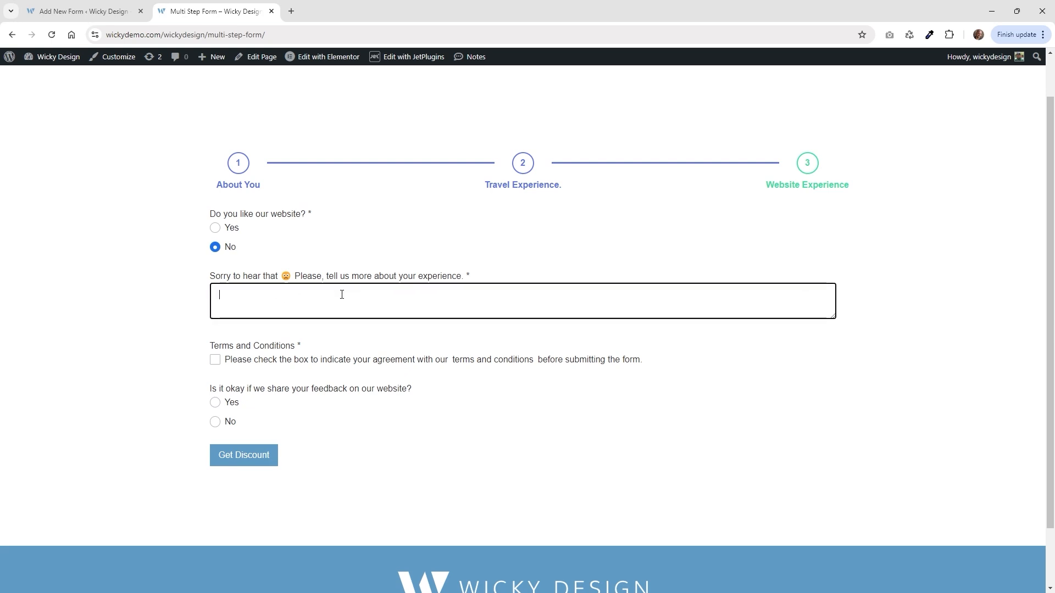
left_click(237, 362)
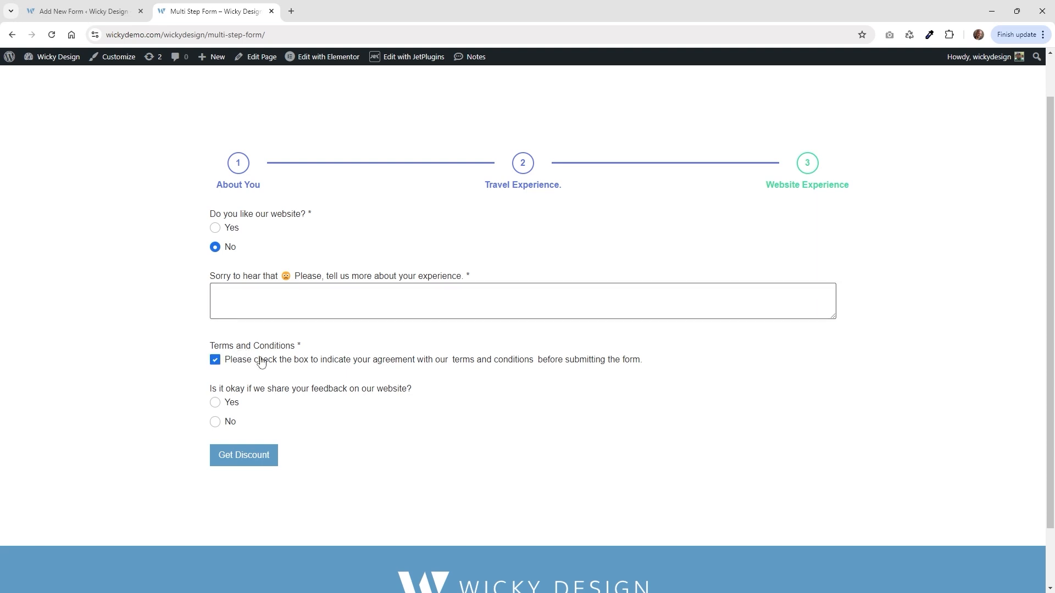
Open and close the terms page, answer Yes to sharing feedback, and reset the first answer to Yes.
left_click(477, 364)
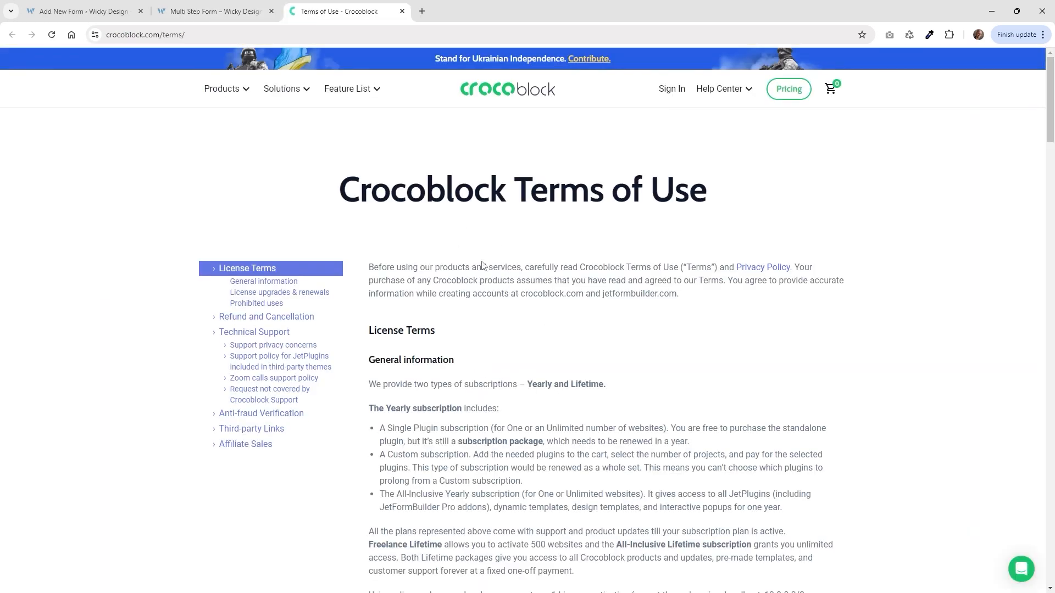
left_click(402, 11)
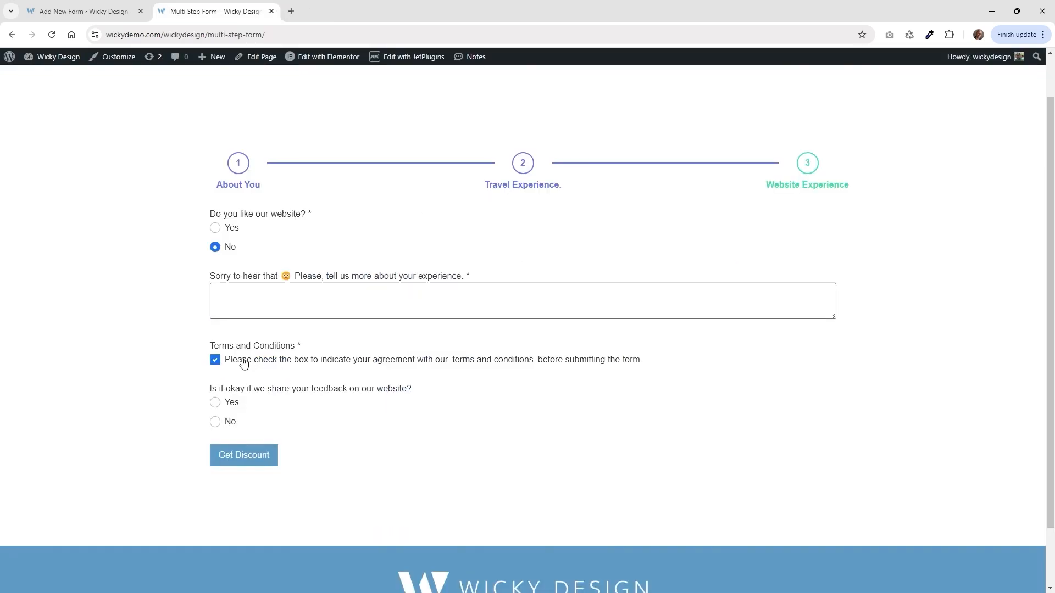
left_click(233, 403)
left_click(233, 423)
left_click(231, 403)
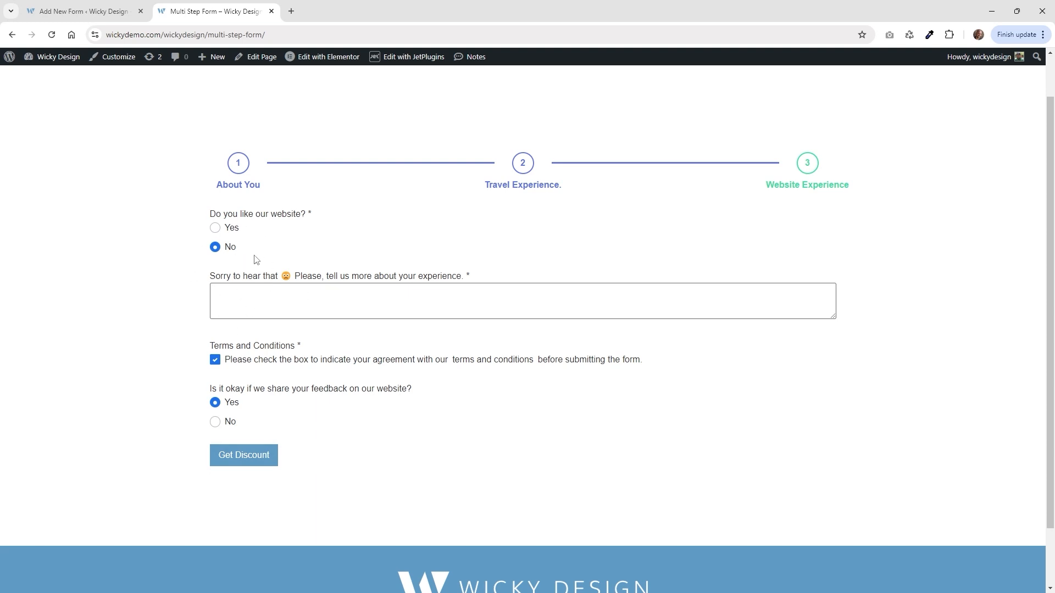
left_click(230, 230)
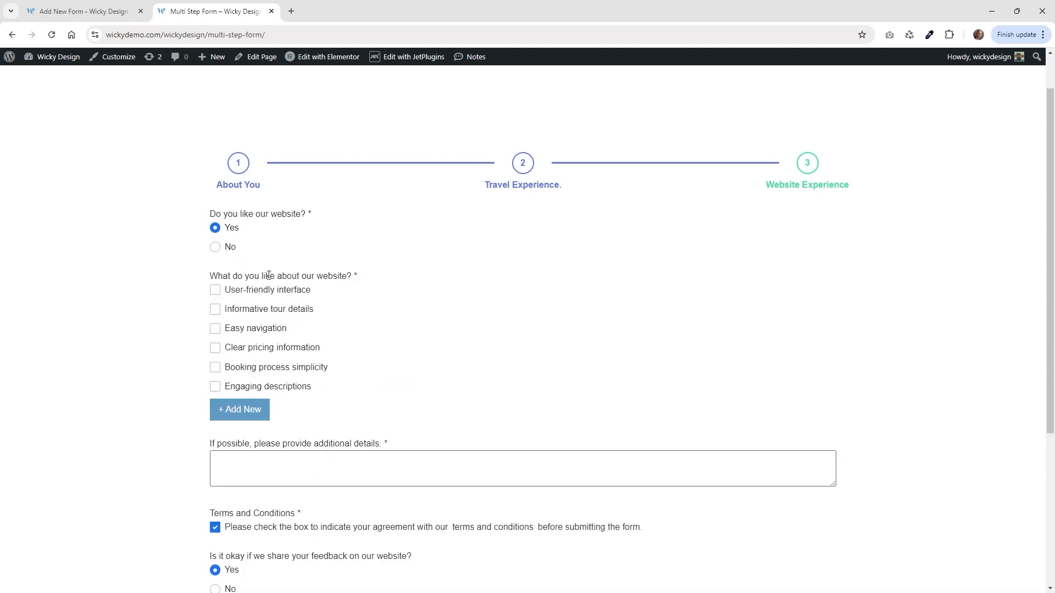
left_click(83, 11)
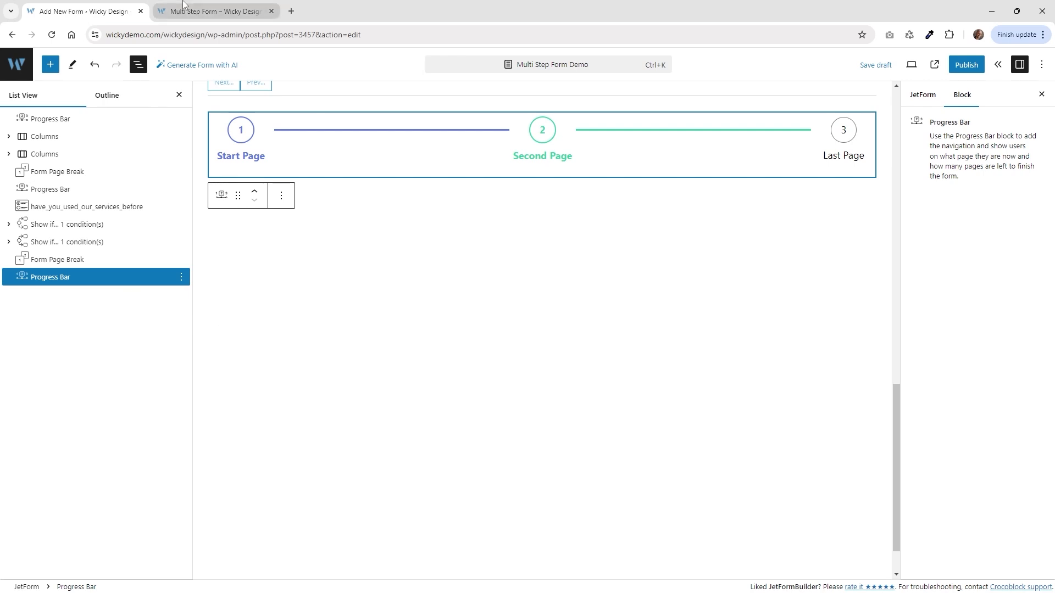
Insert a Radio Field below the last Progress Bar block.
left_click(217, 11)
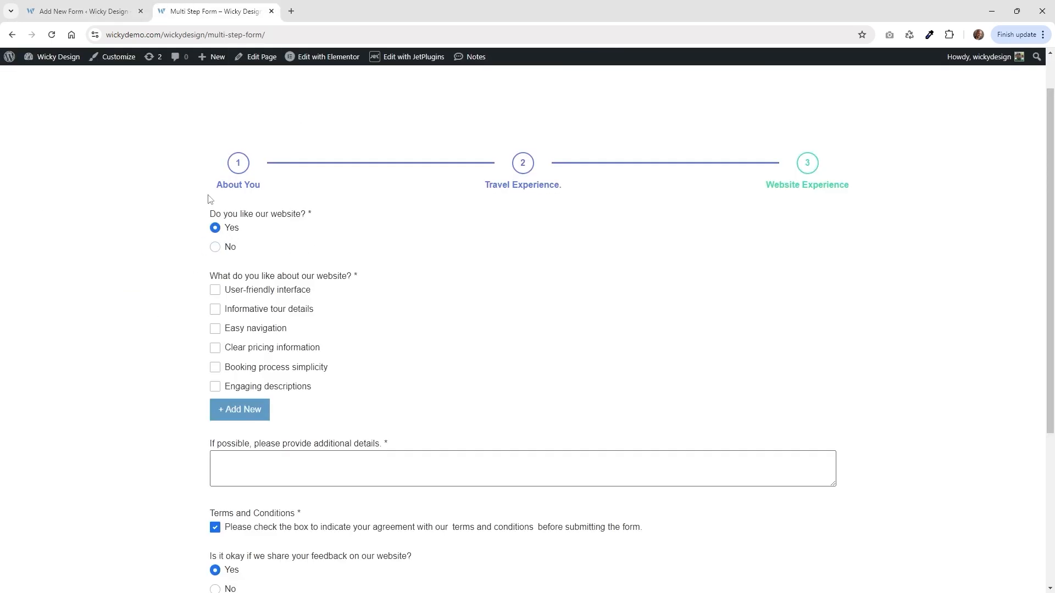
left_click(112, 6)
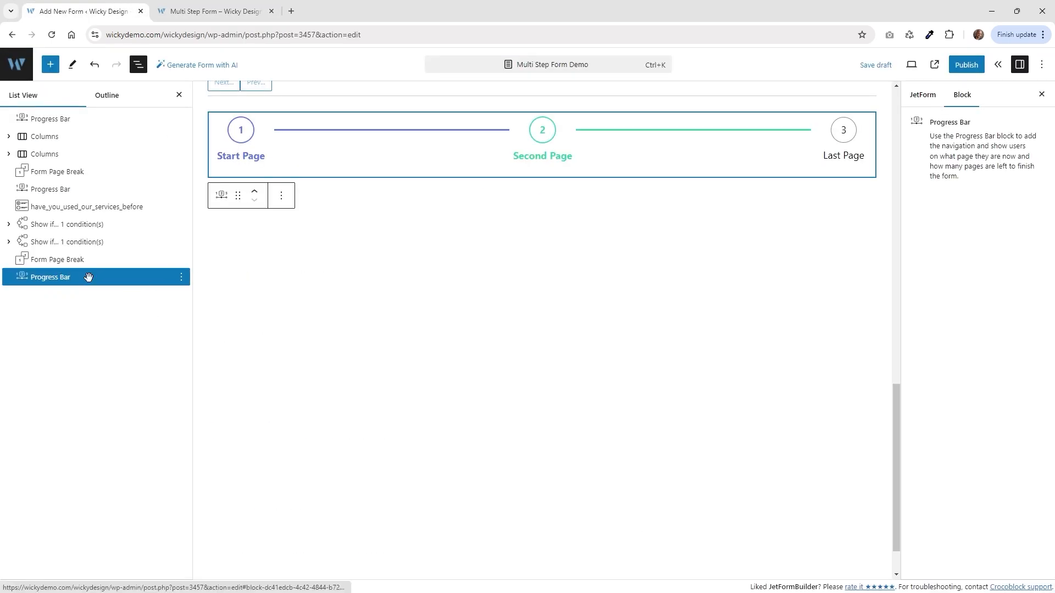
left_click(60, 280)
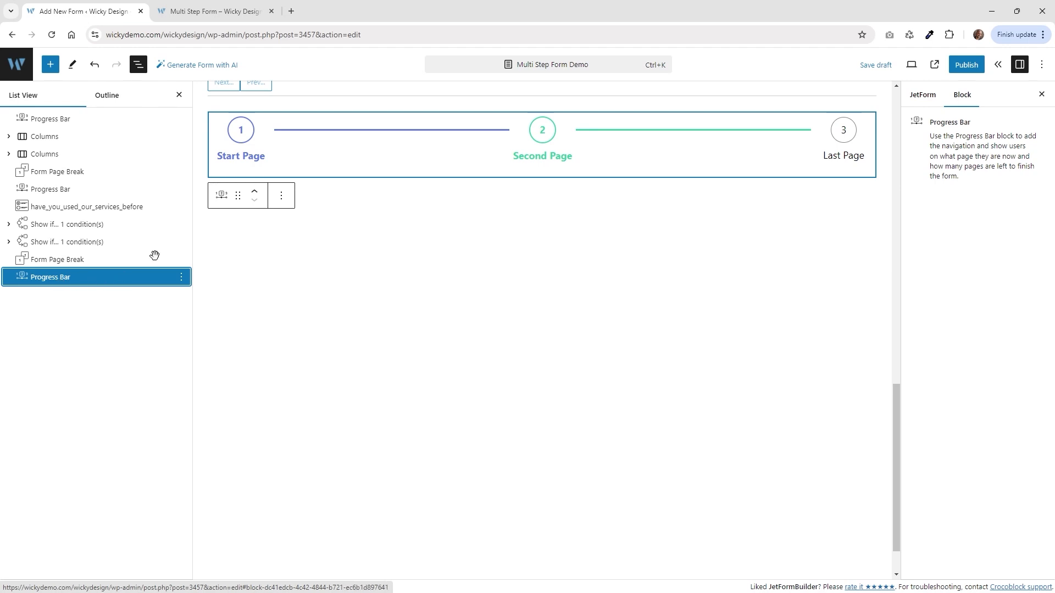
left_click(50, 65)
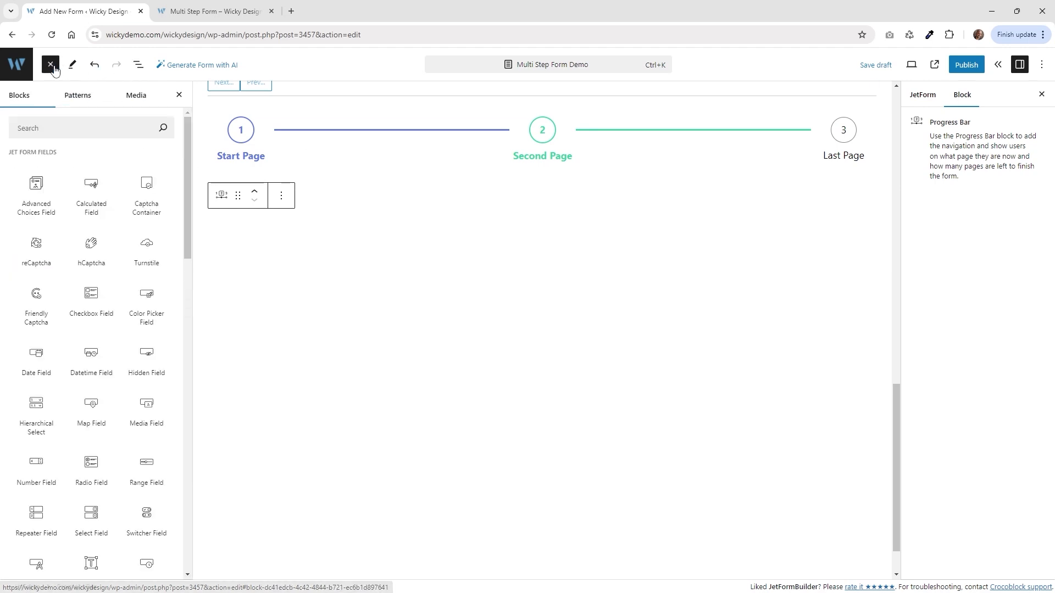
mouse_move(106, 299)
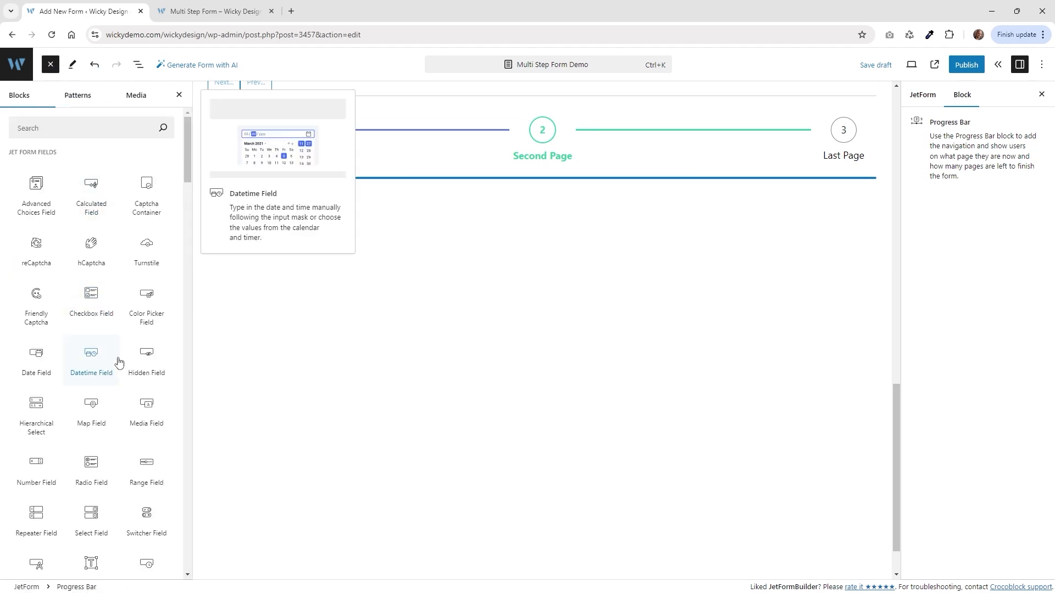
left_click(91, 462)
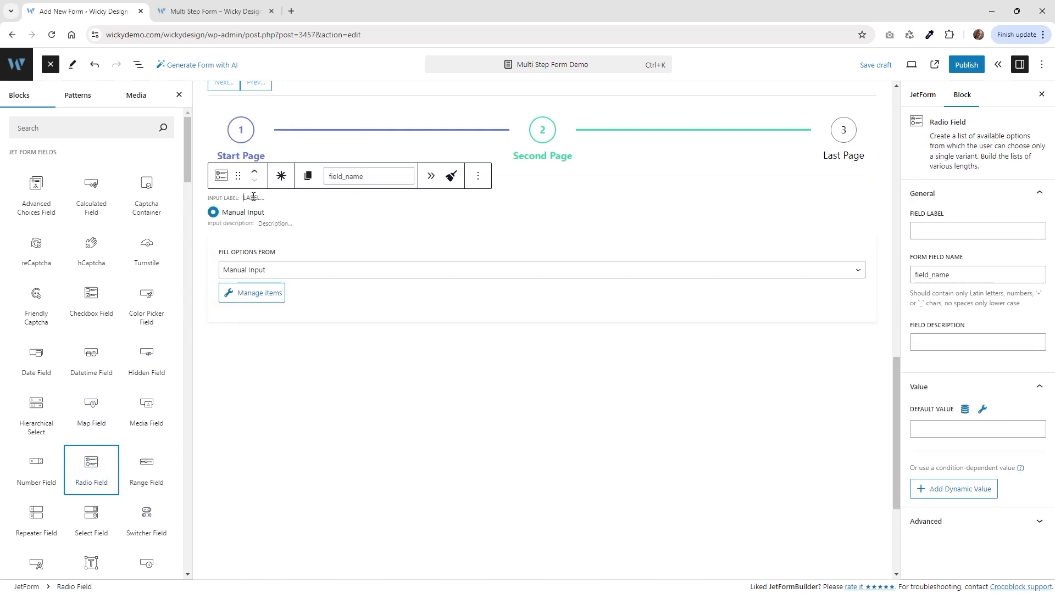
Label the radio field 'Do you like our website?', make it required, and open Manage items.
left_click(253, 197)
type("Do you like our website?")
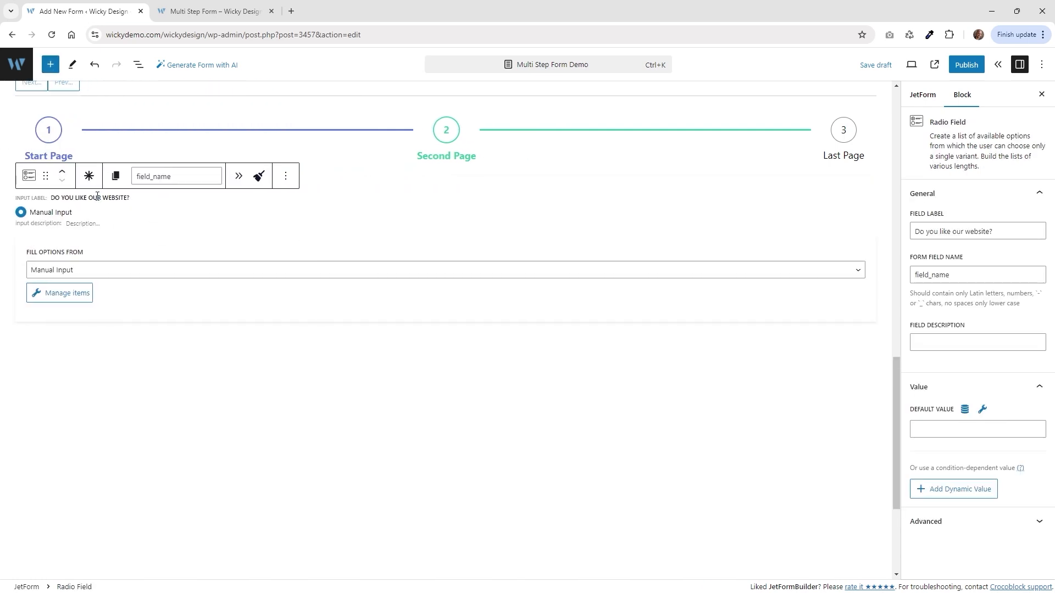
left_click(89, 175)
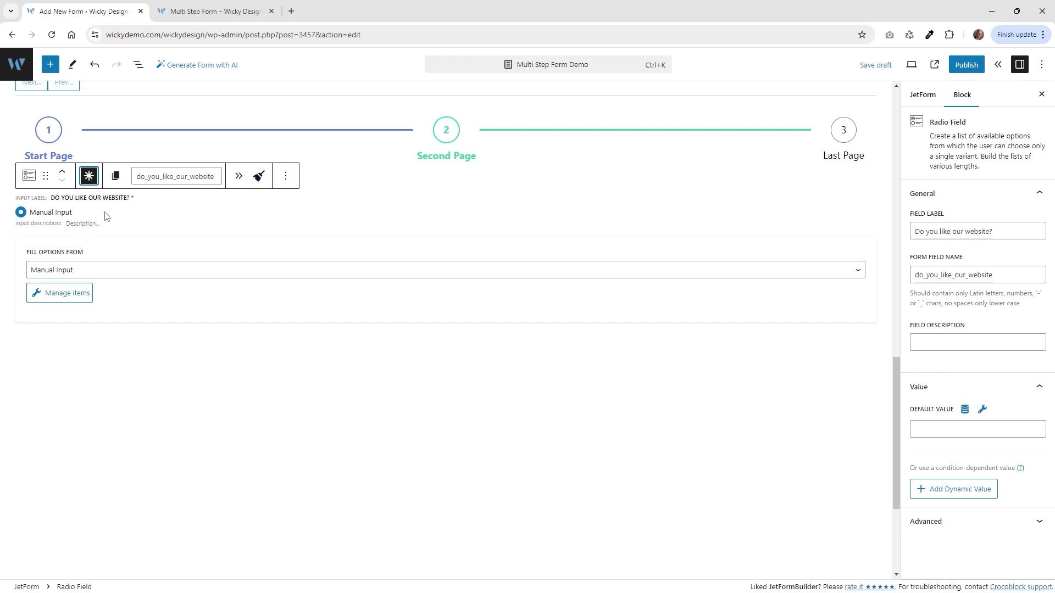
left_click(78, 294)
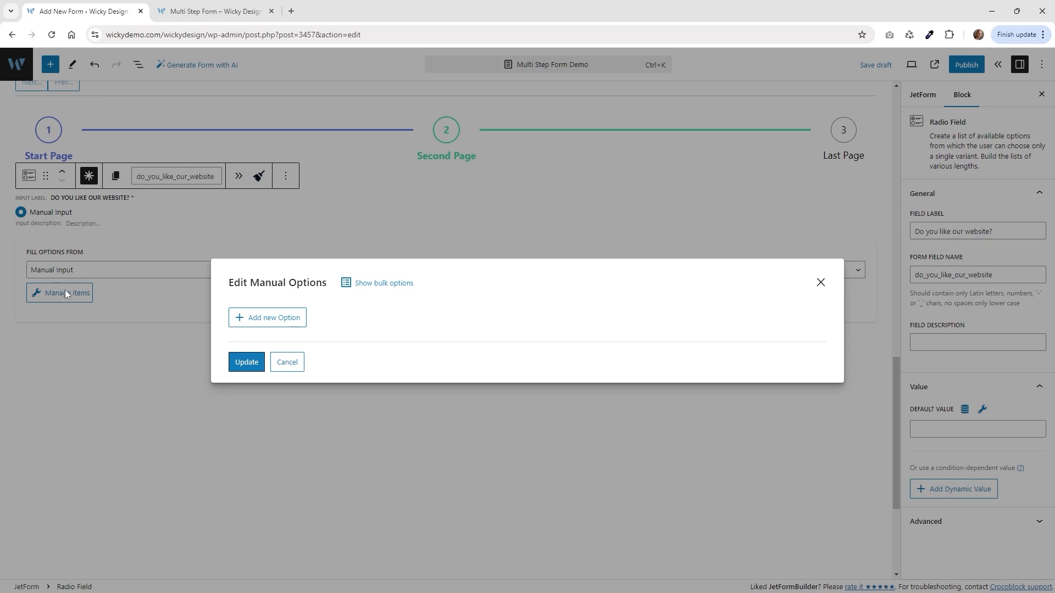
Add the radio option Yes with value yes_website.
left_click(290, 318)
left_click(421, 276)
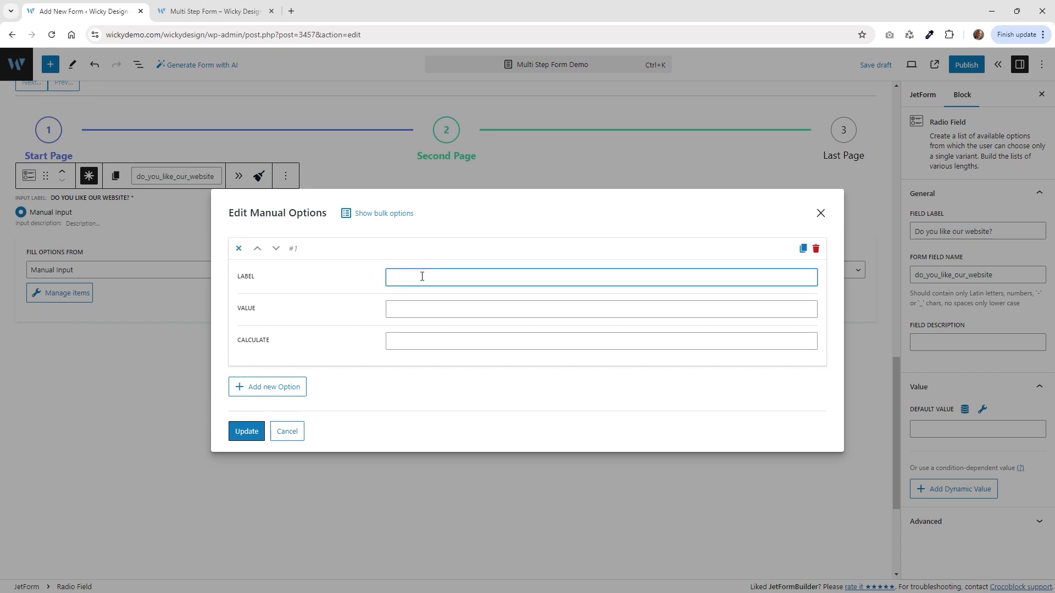
type("Yes")
key("Tab")
type("y")
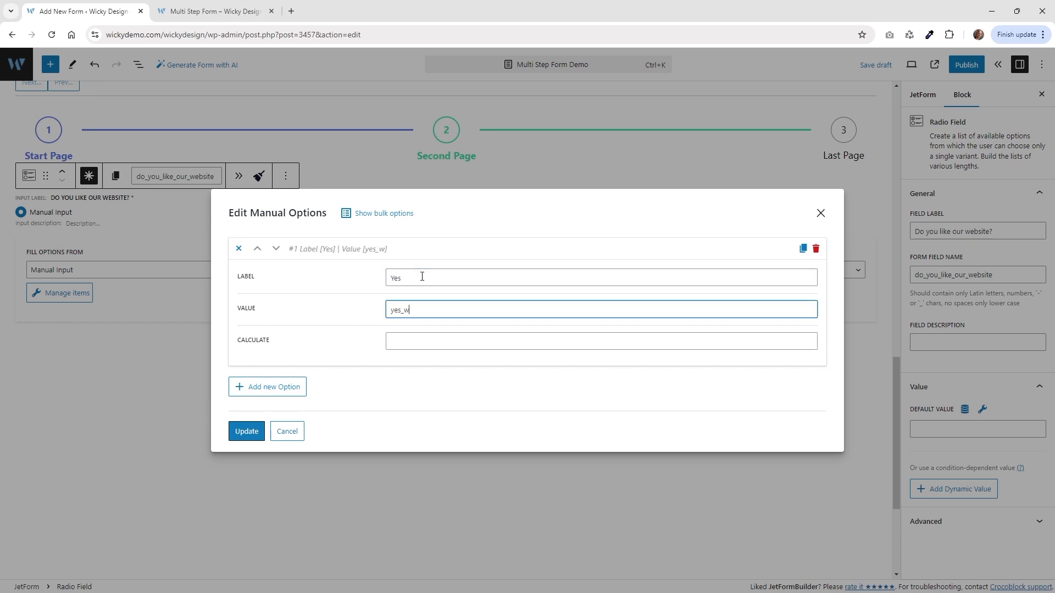
type("es_website")
left_click_drag(444, 311, 387, 306)
Add the option No with value no_website, save the options, and return to the live form.
left_click(270, 391)
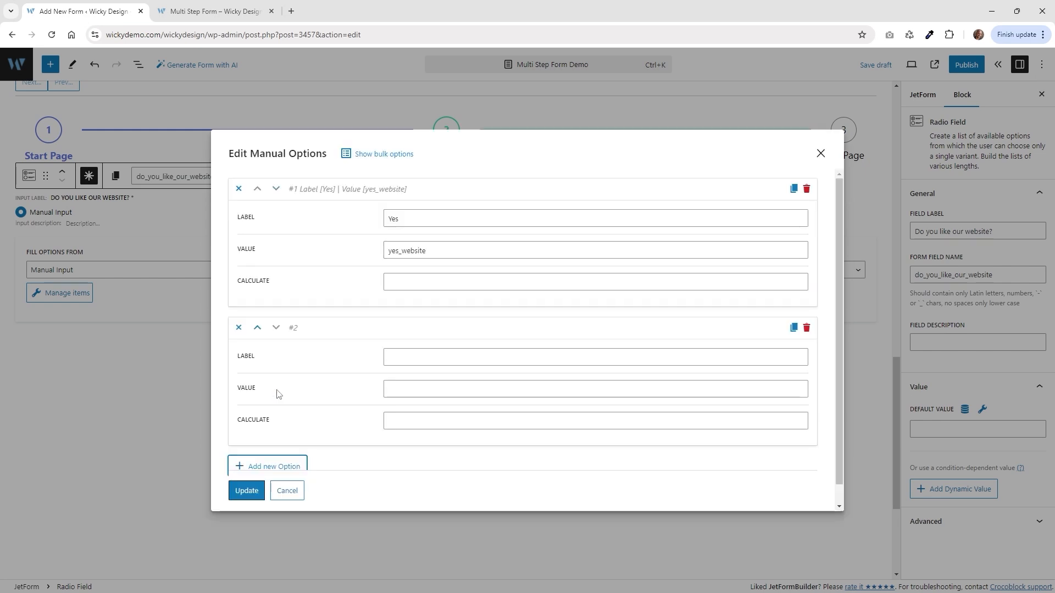
left_click(409, 357)
type("No")
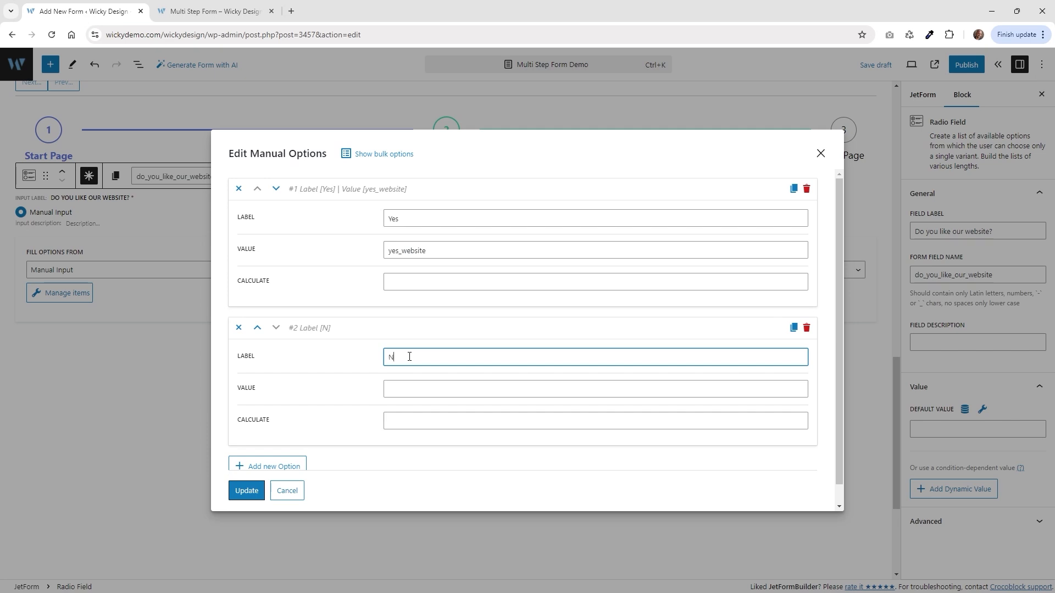
key("Tab")
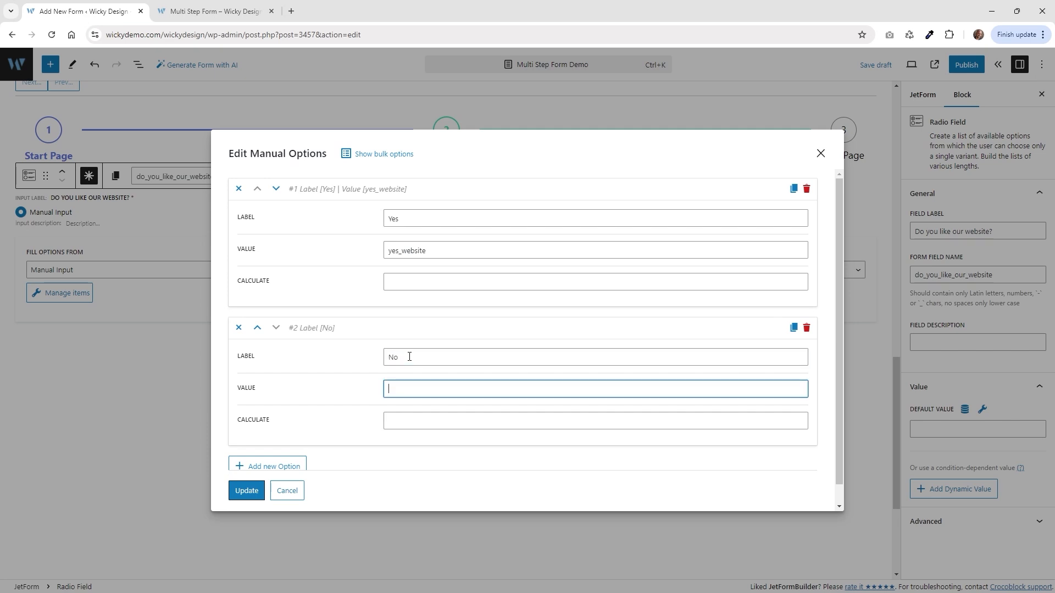
type("no_website")
left_click(246, 496)
key("ctrl+Tab")
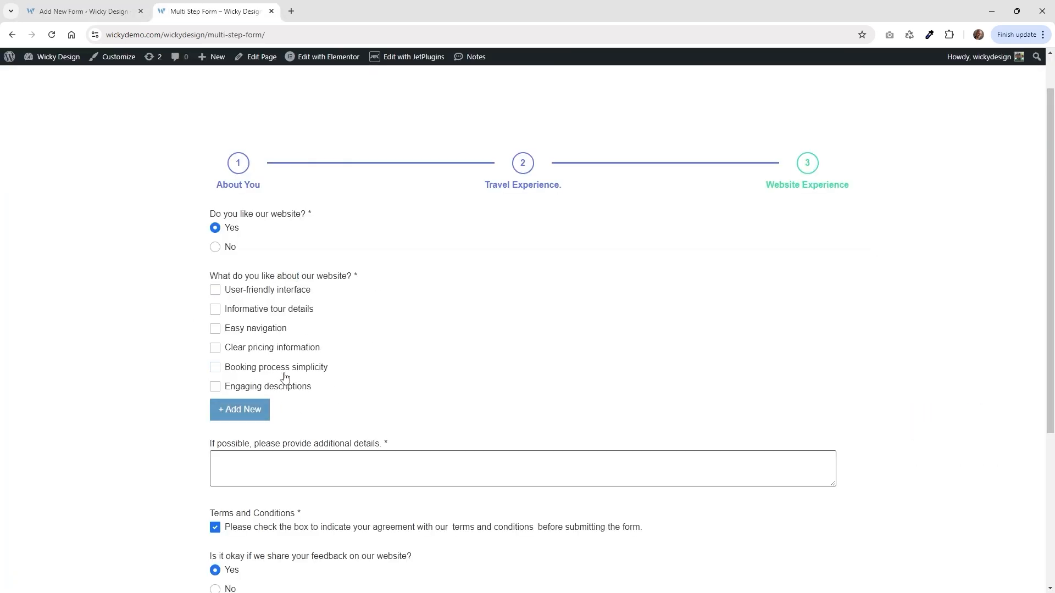
Insert a Conditional Block below the do_you_like_our_website radio field.
left_click(124, 10)
left_click(138, 65)
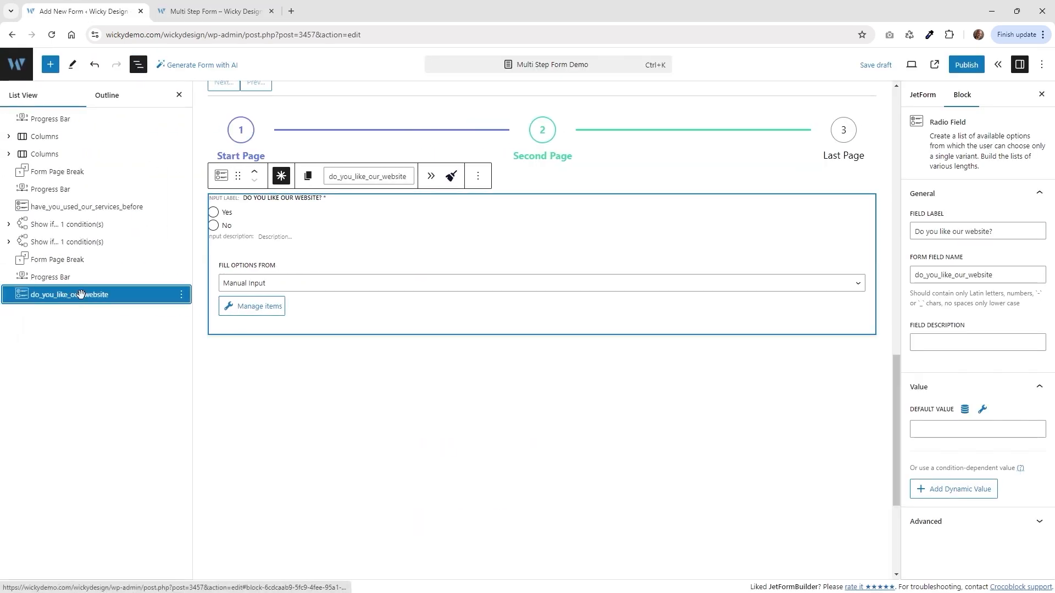
left_click(64, 295)
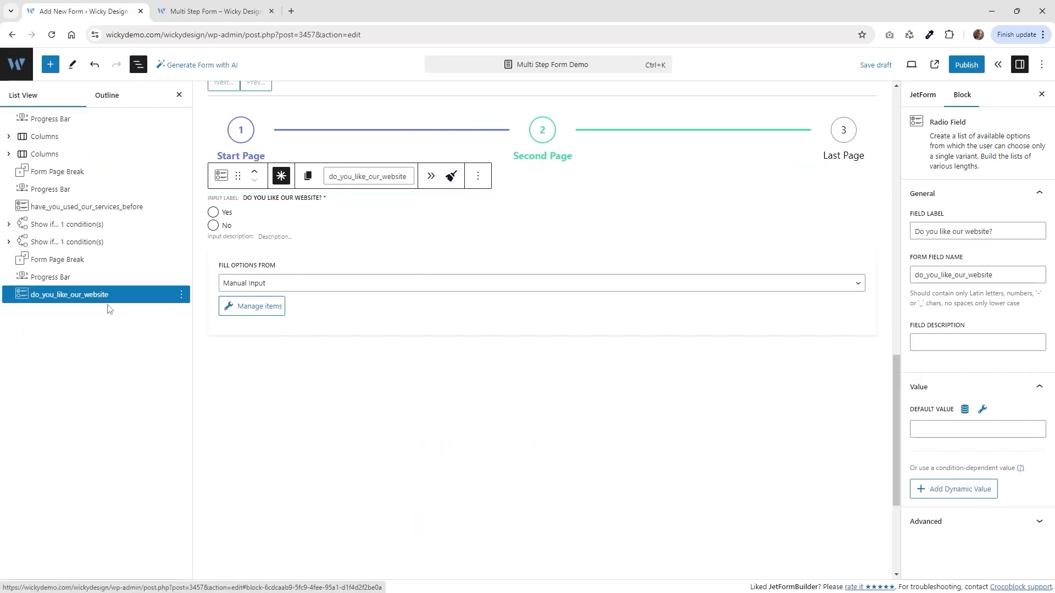
left_click(50, 64)
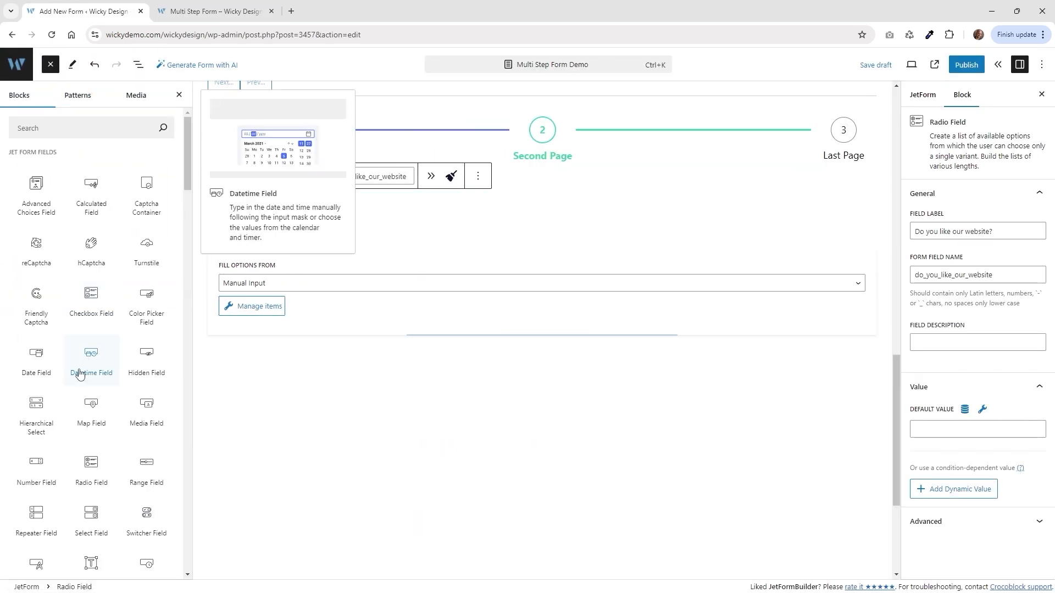
scroll(79, 373, "down", 8)
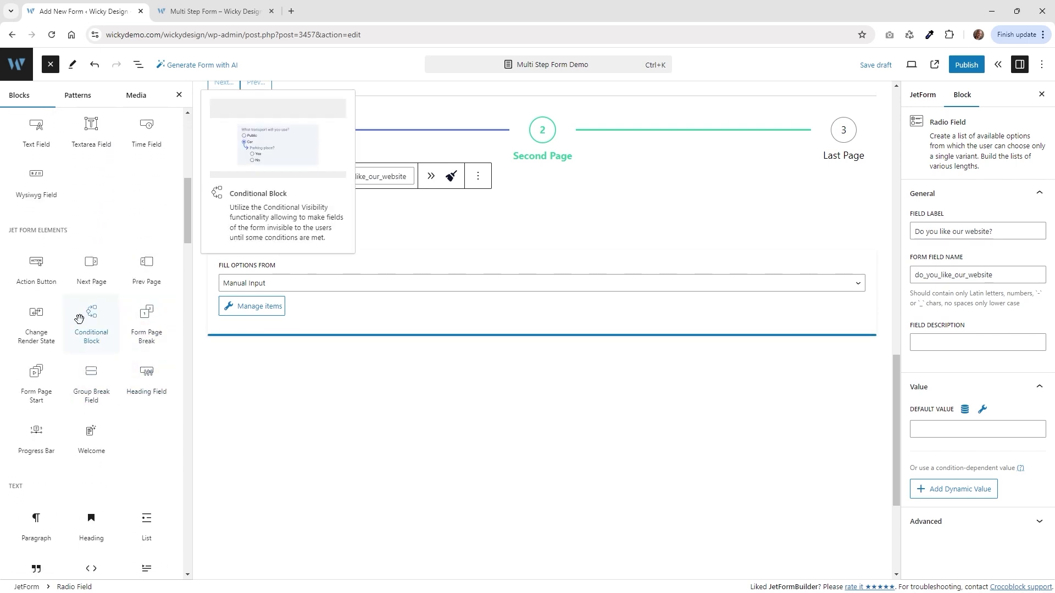
left_click(94, 329)
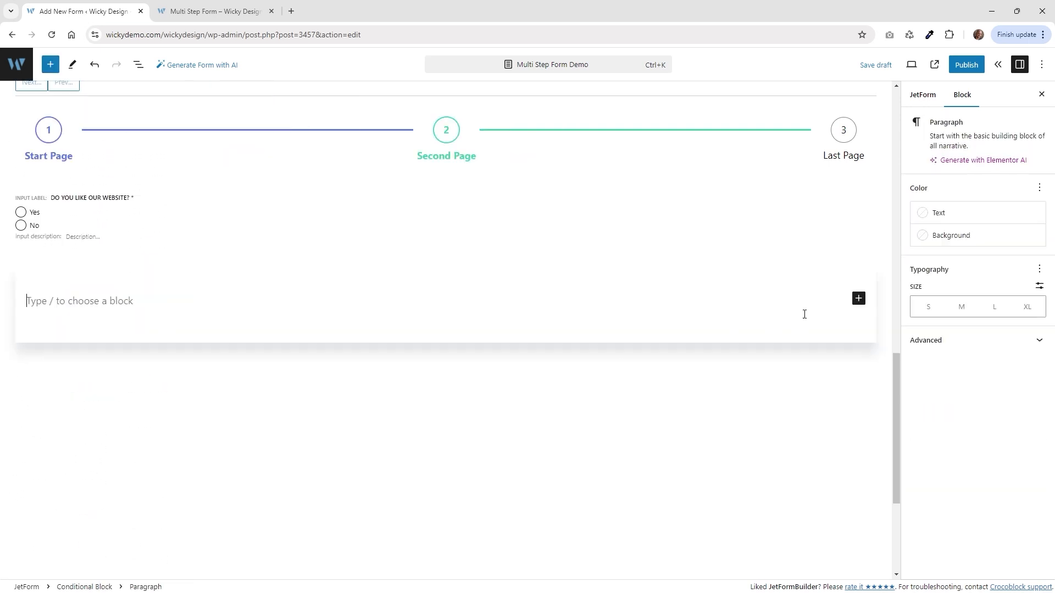
Add a required Checkbox Field 'What do you like about our website?' and open its option editor.
left_click(859, 299)
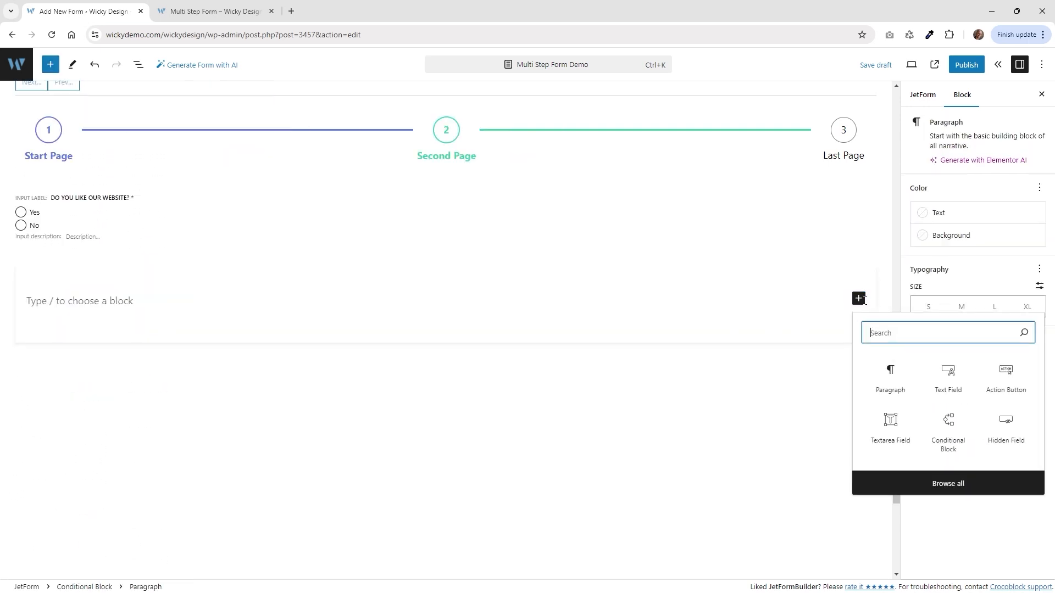
type("check")
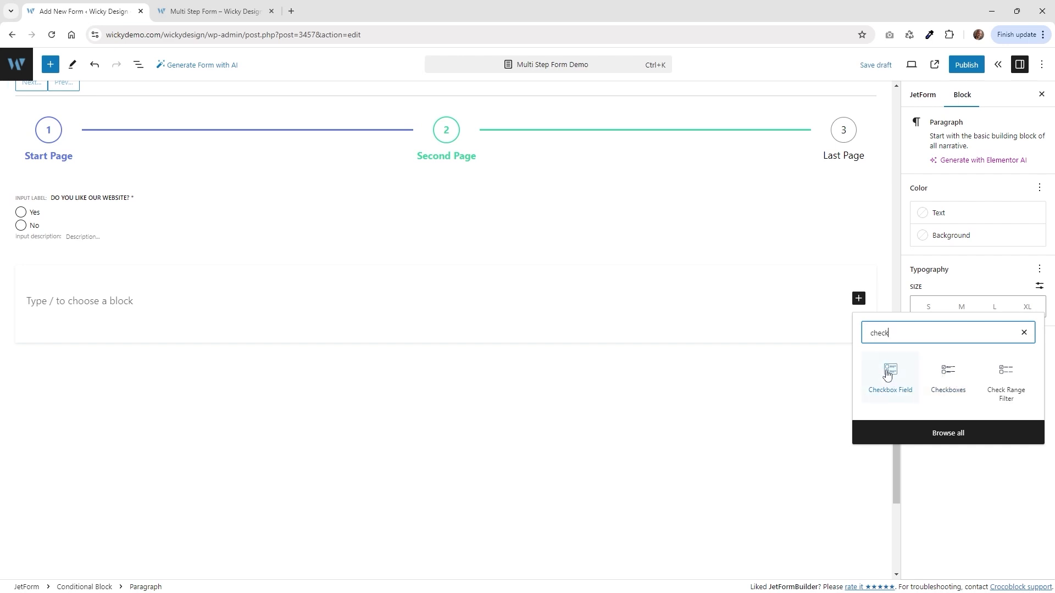
left_click(888, 375)
type("What do you like about our website?")
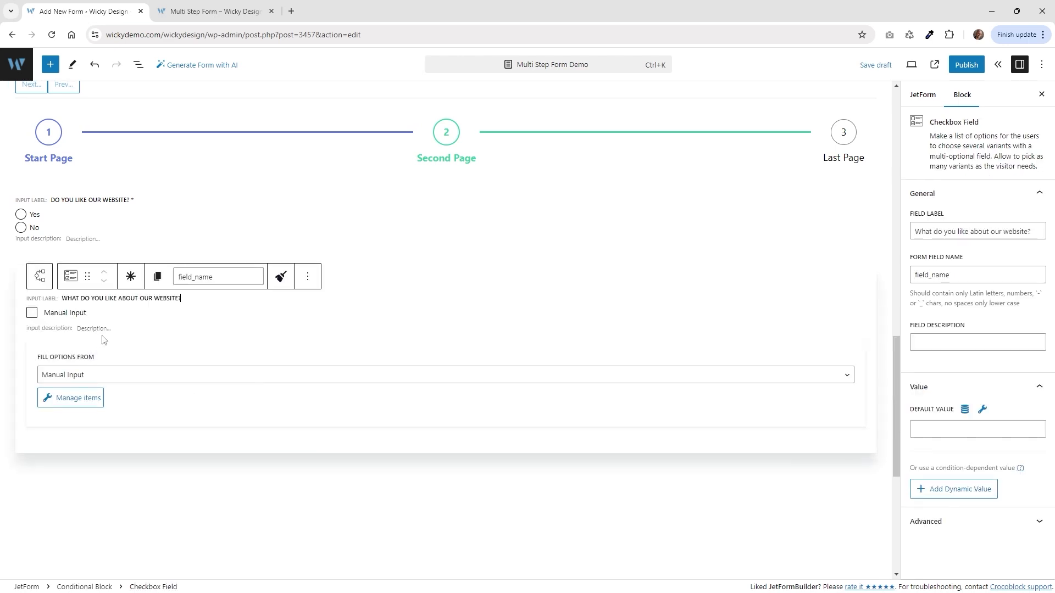
left_click(131, 278)
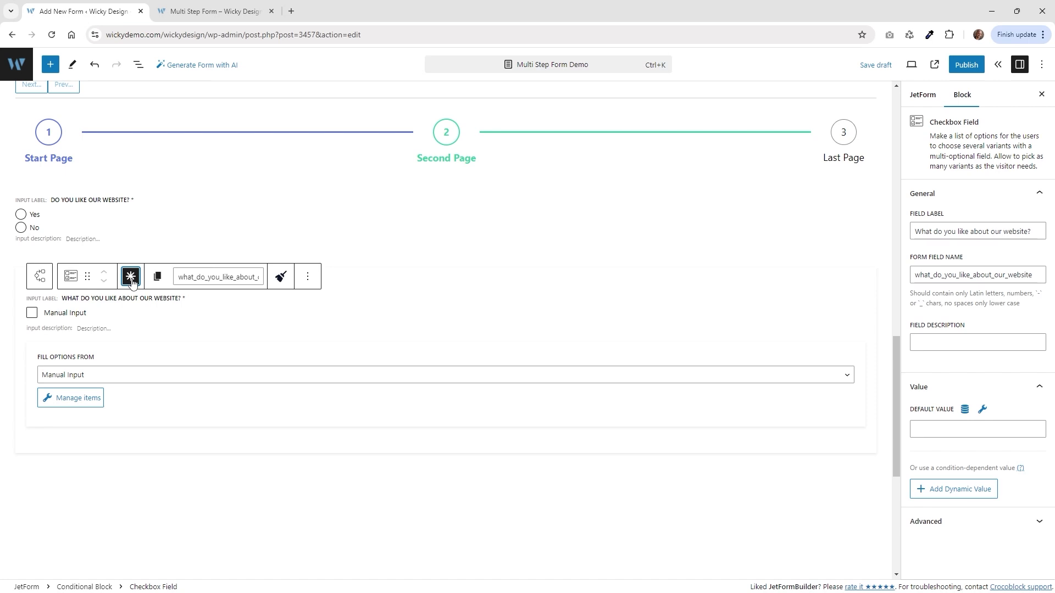
left_click(214, 11)
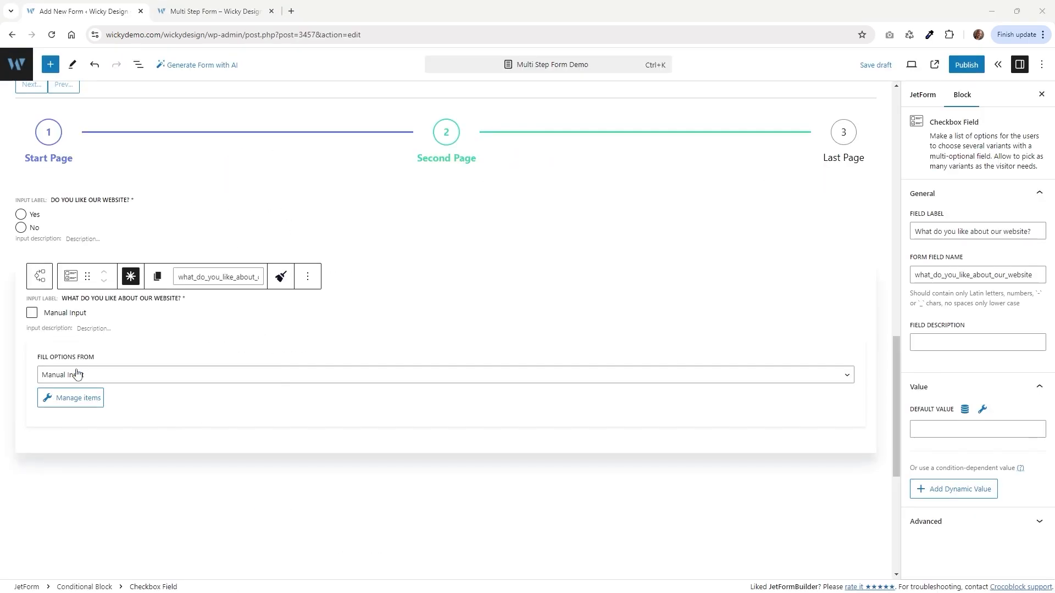
left_click(76, 400)
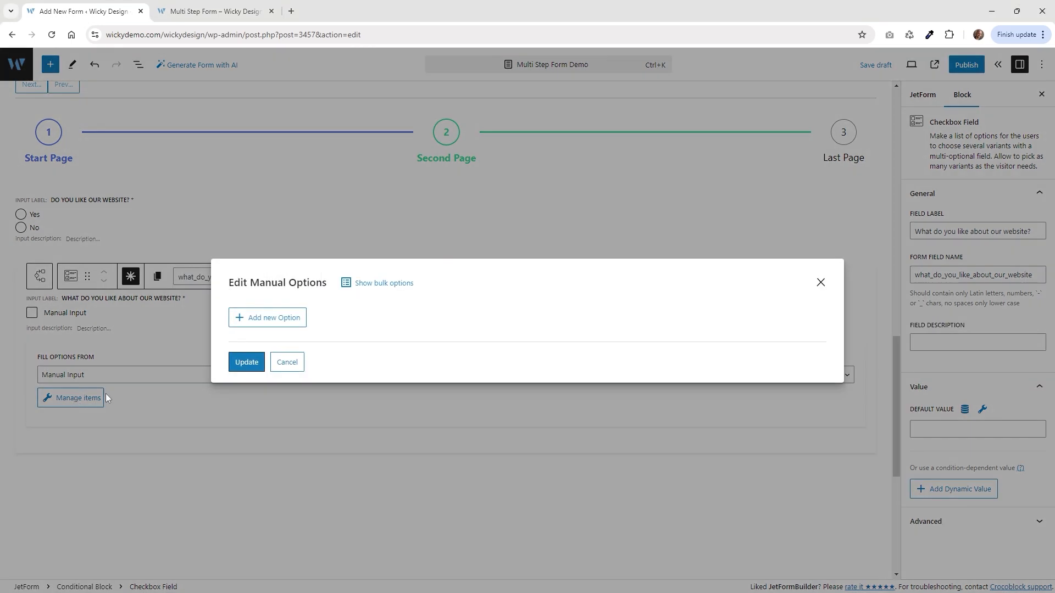
Add the first checkbox option, User-friendly interface, with its value.
left_click(284, 322)
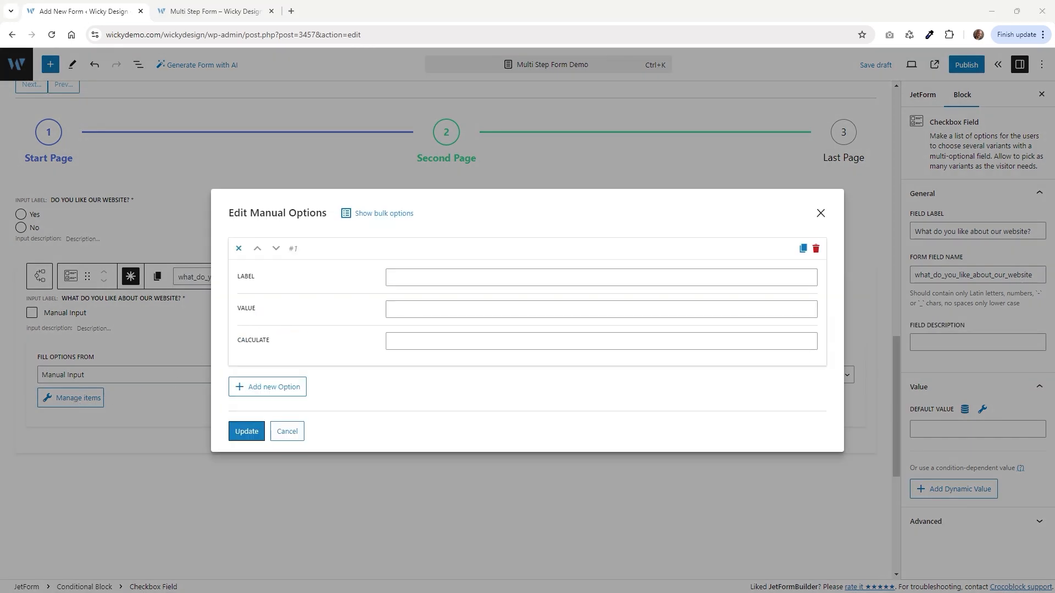
left_click(445, 273)
type("User-friendly interface")
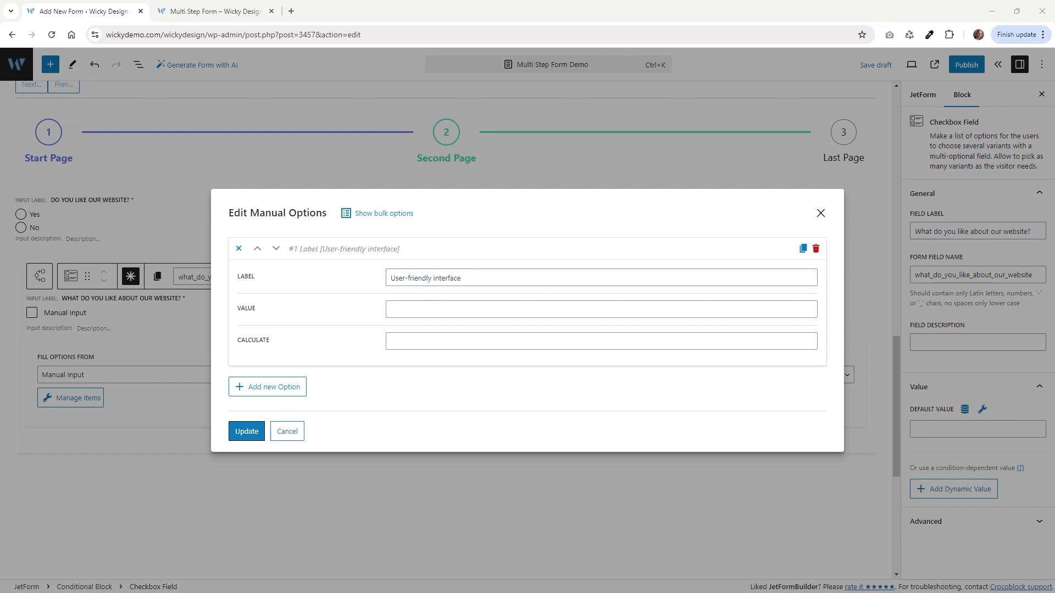
left_click(399, 319)
type("interface")
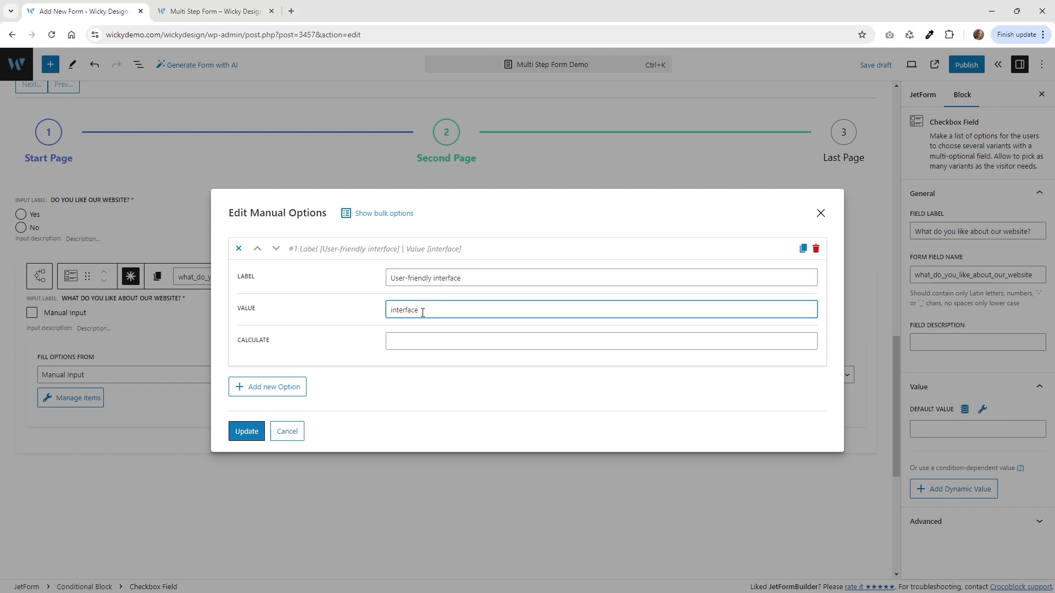
left_click(277, 388)
left_click(255, 7)
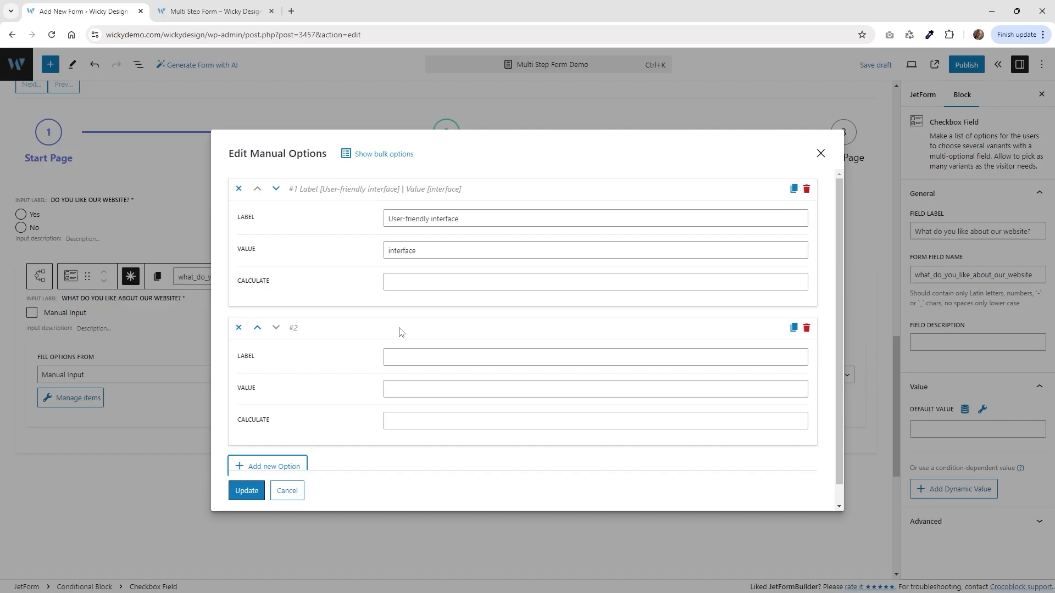
Add options Informative tour details, Easy navigation, Clear pricing information, Booking process simplicity, Engaging descriptions, and save.
scroll(398, 353, "down", 1)
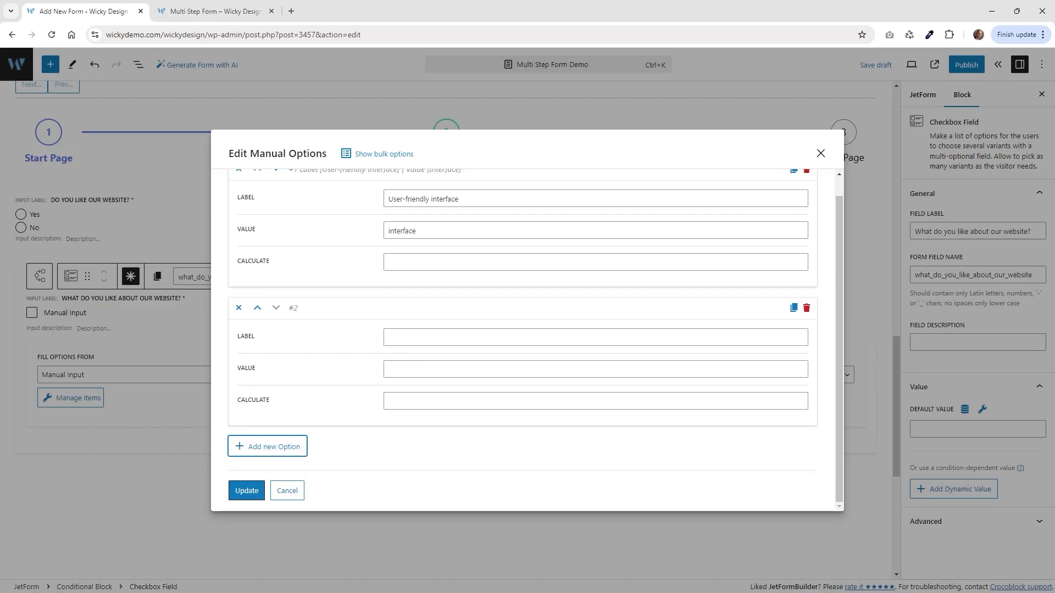
left_click(595, 337)
type("Informative tour detailstour_details")
left_click(268, 446)
type("Easy navigation] | Value [navigation")
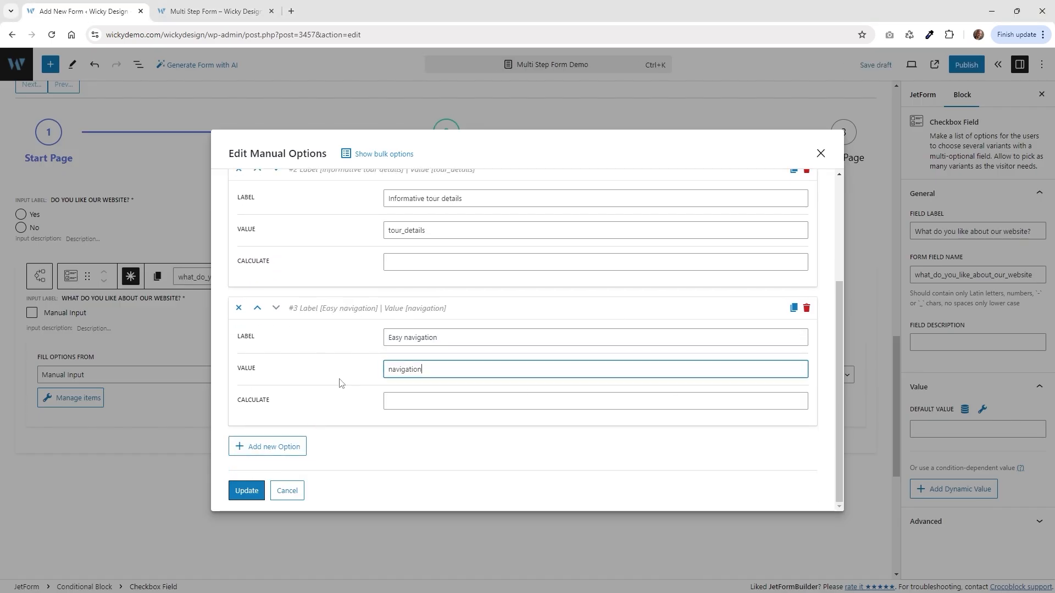
left_click(268, 447)
type("Clear pricing informationpricing")
left_click(267, 446)
type("Booking process simplicitybooking_process")
left_click(268, 446)
type("Engaging descriptions]")
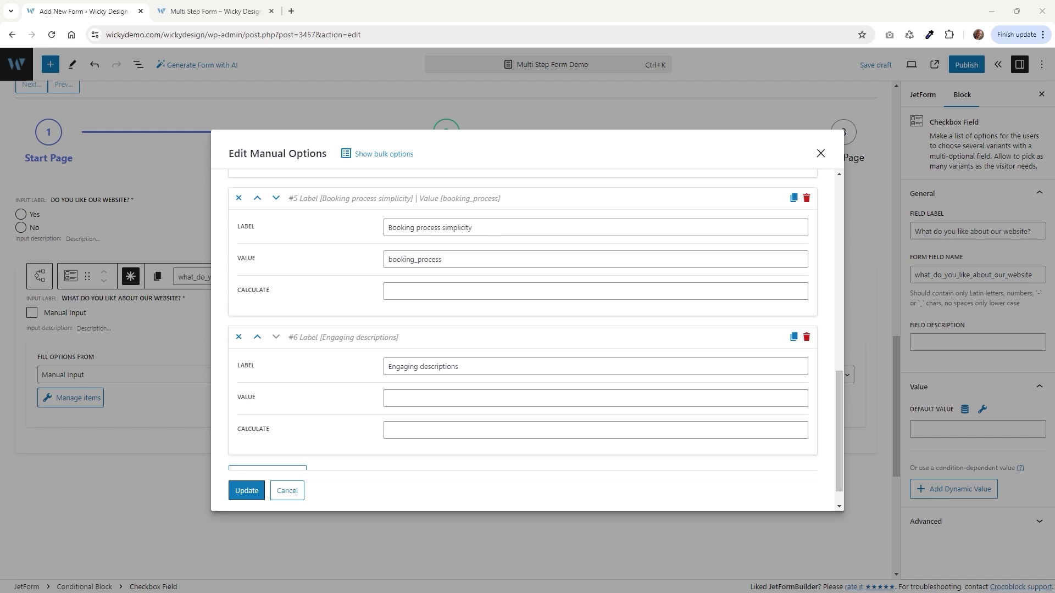
type(" | Value [descriptions")
scroll(306, 447, "down", 1)
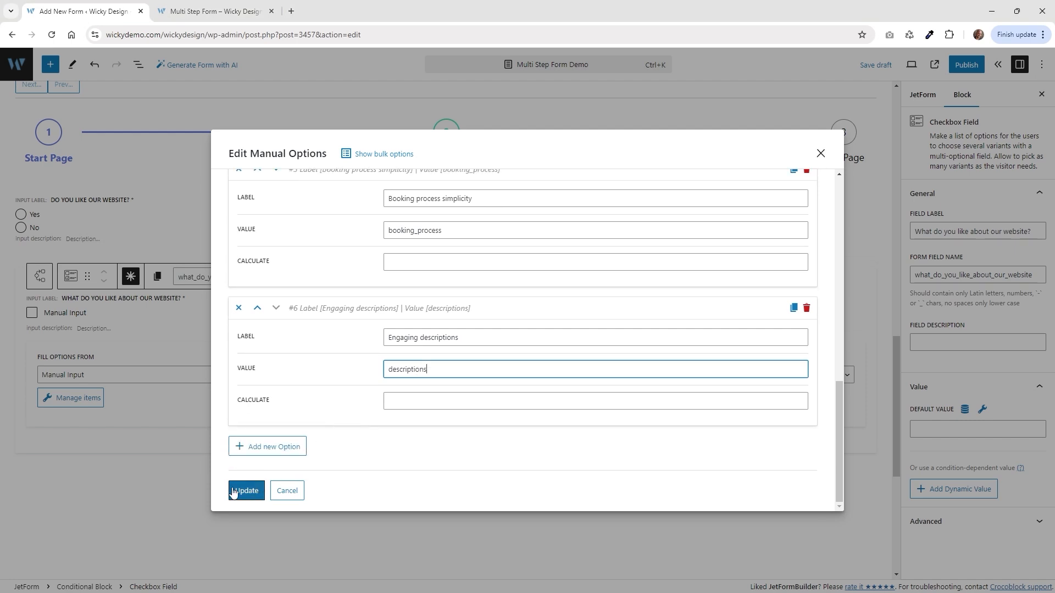
left_click(253, 498)
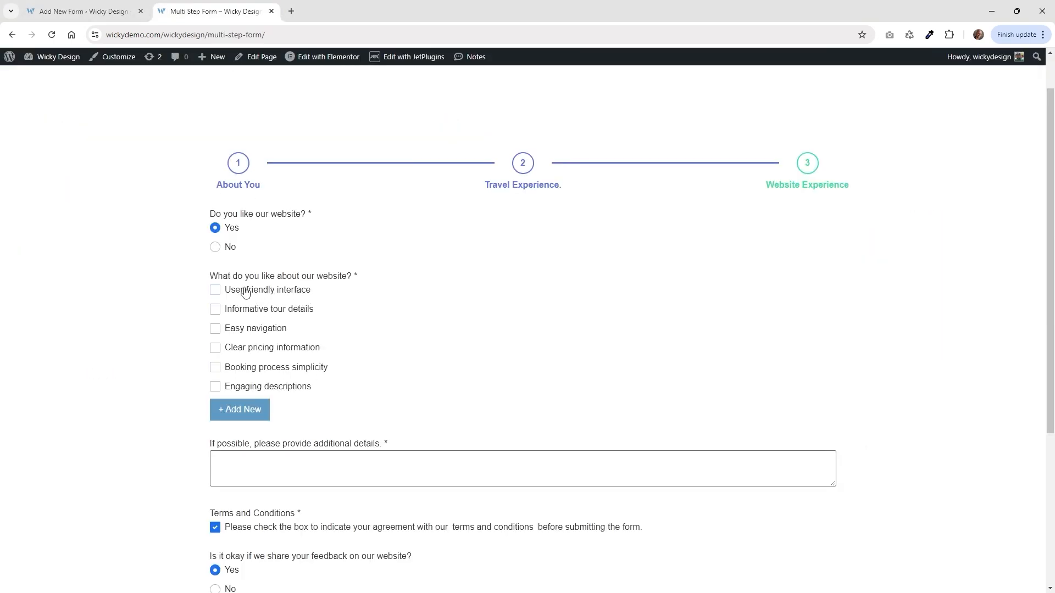
Add a 'test' custom answer row on the live form, then open the checkbox block's options menu.
left_click(243, 416)
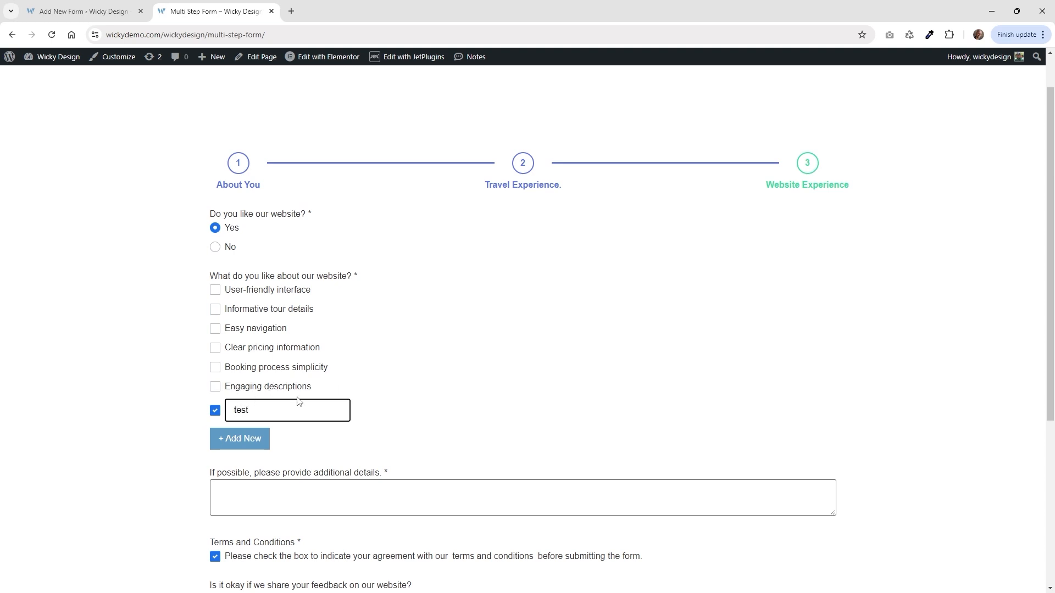
left_click(95, 11)
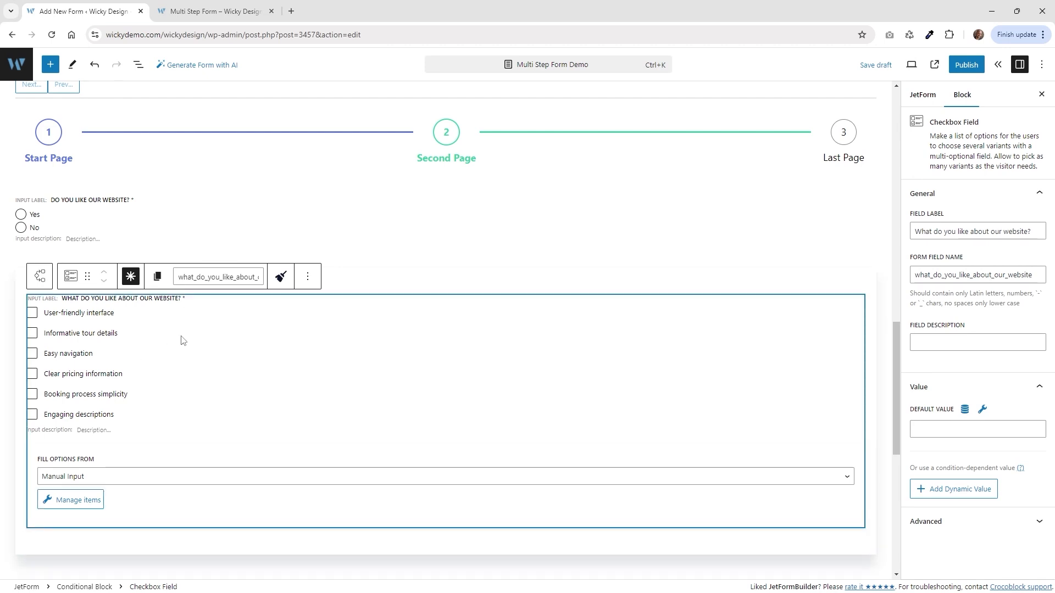
left_click(308, 276)
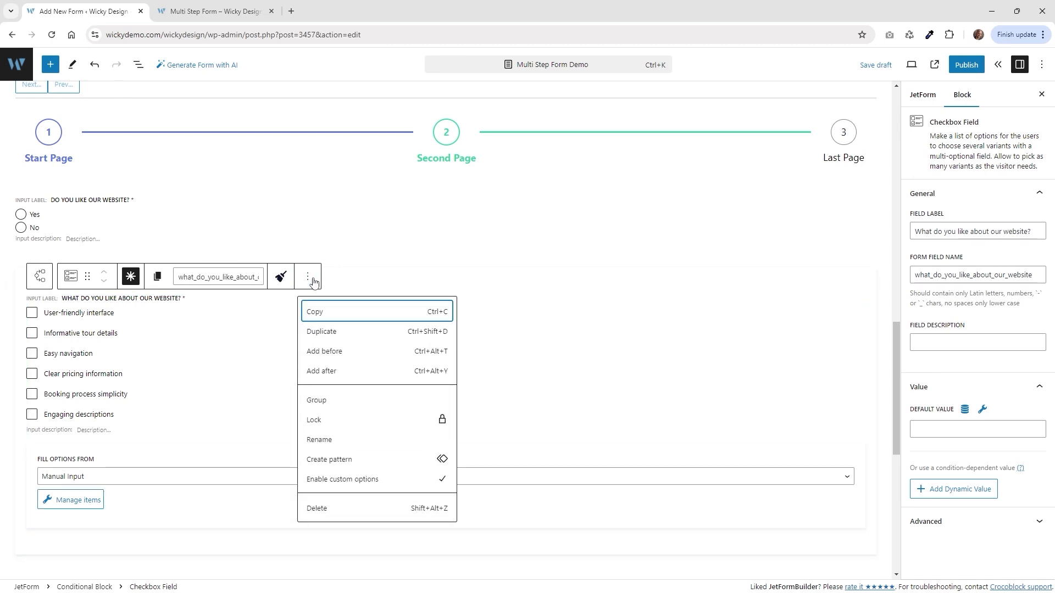
Enable custom options on the checkbox field and test several + Add New rows on the live form.
left_click(359, 481)
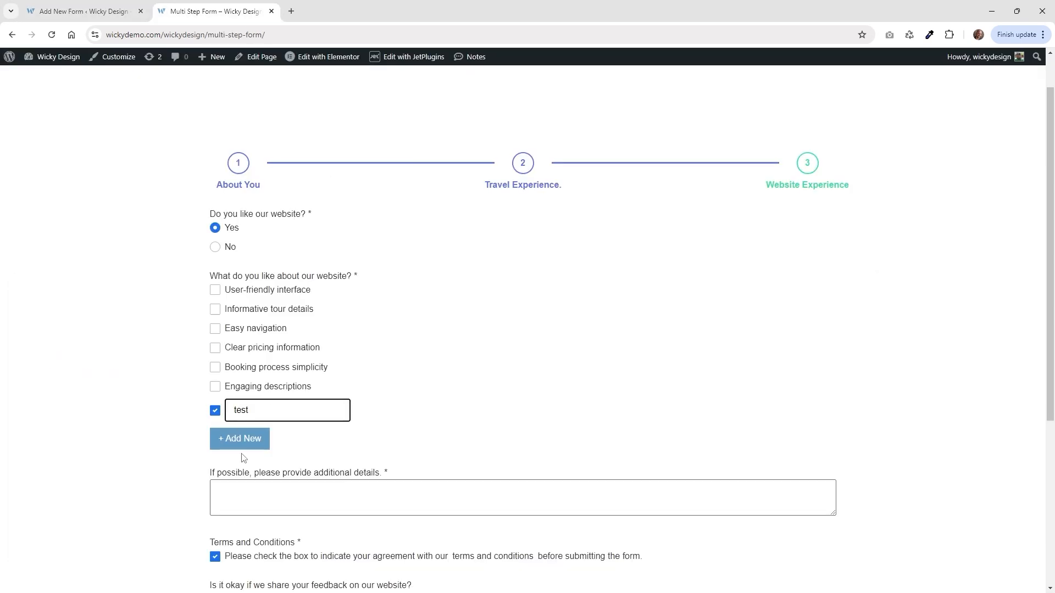
left_click(245, 438)
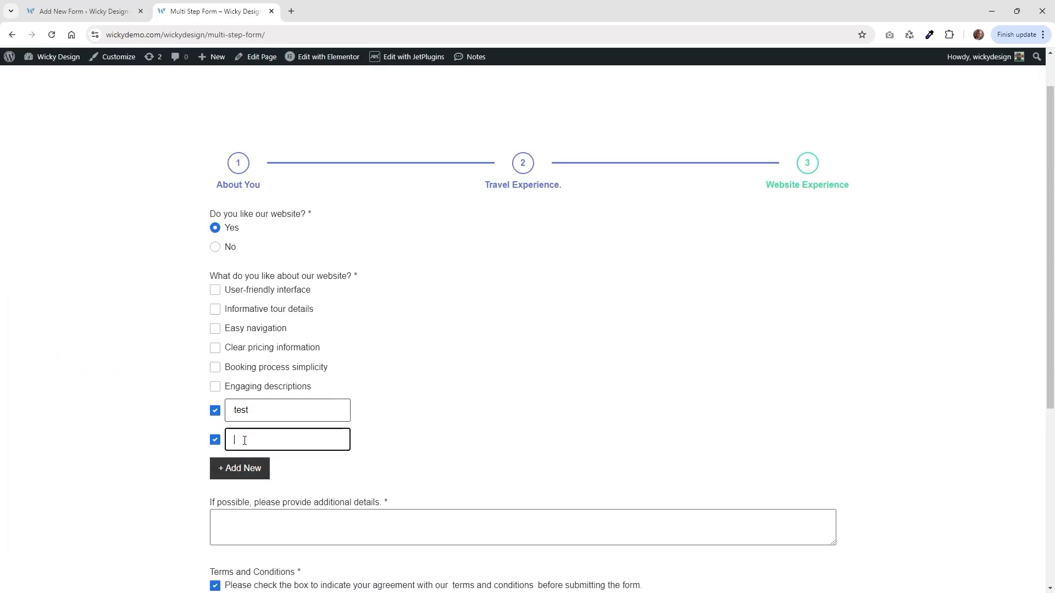
left_click(243, 469)
left_click(245, 498)
left_click(246, 526)
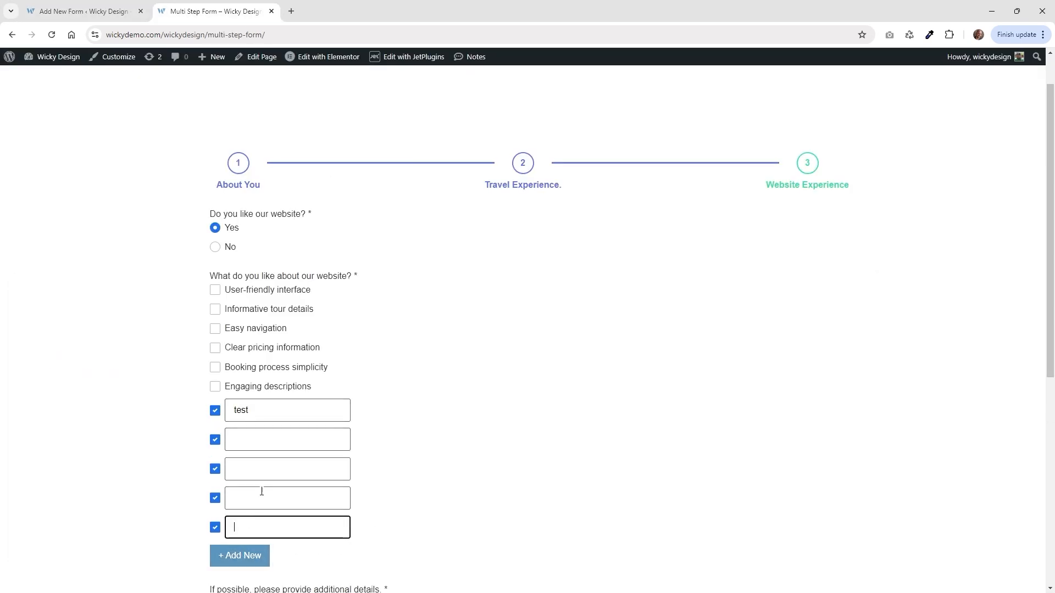
left_click(82, 11)
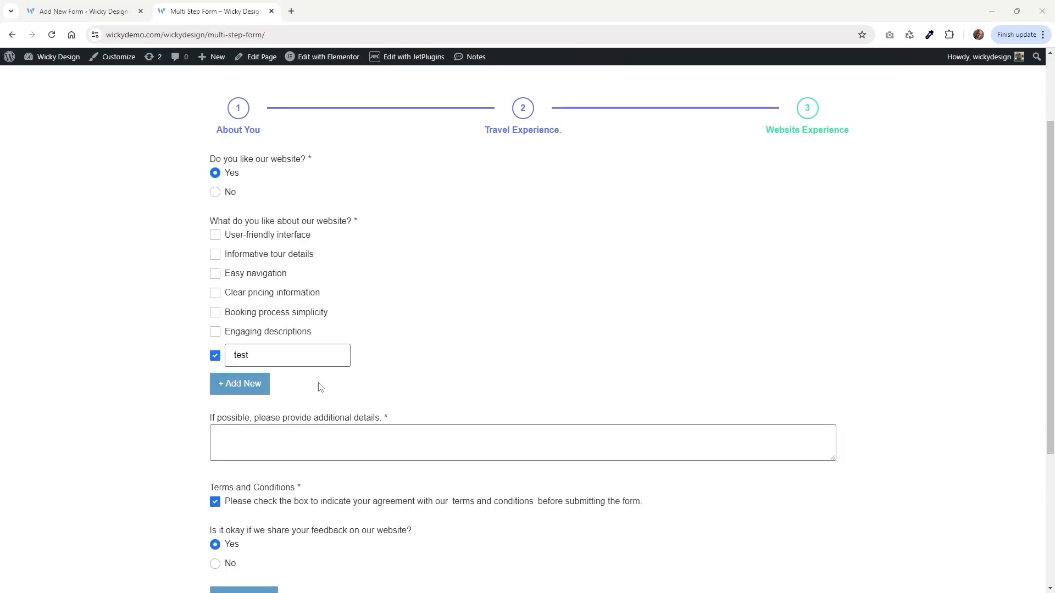
Select the what_do_you_like_about_our_website field from the block outline.
left_click(82, 11)
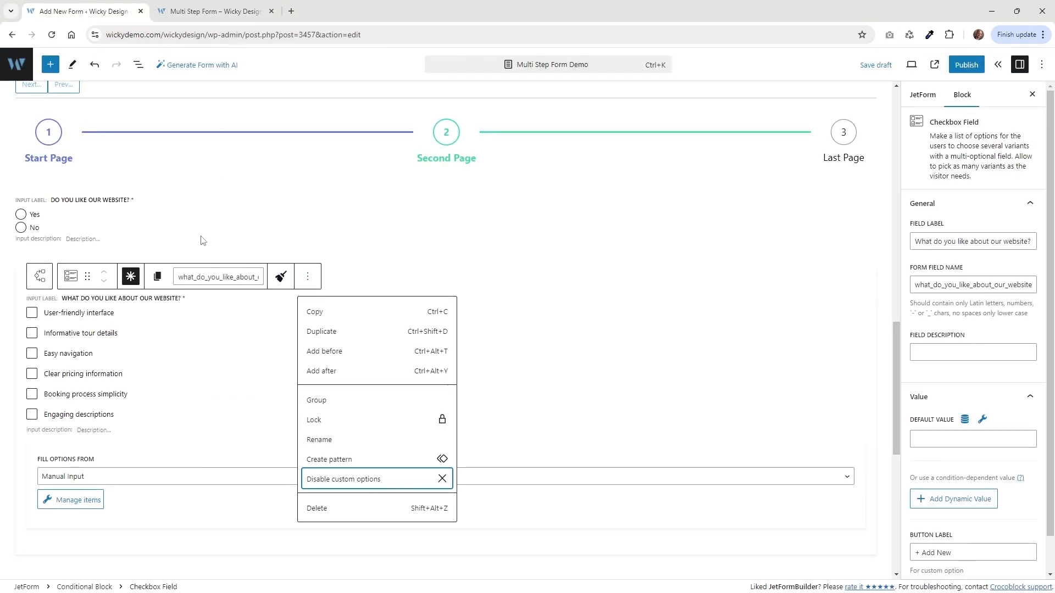
left_click(138, 65)
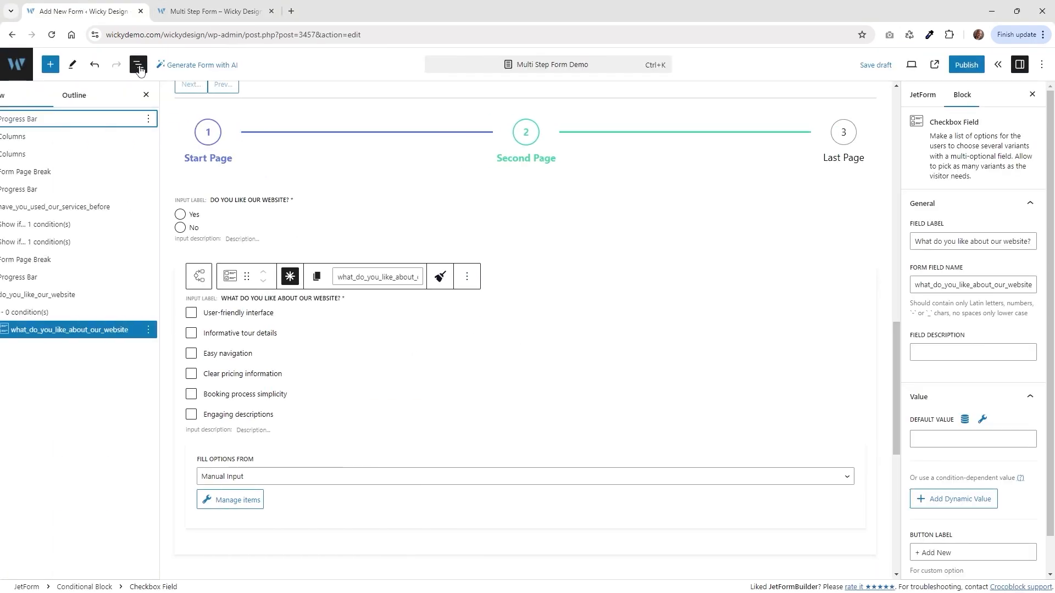
left_click(71, 330)
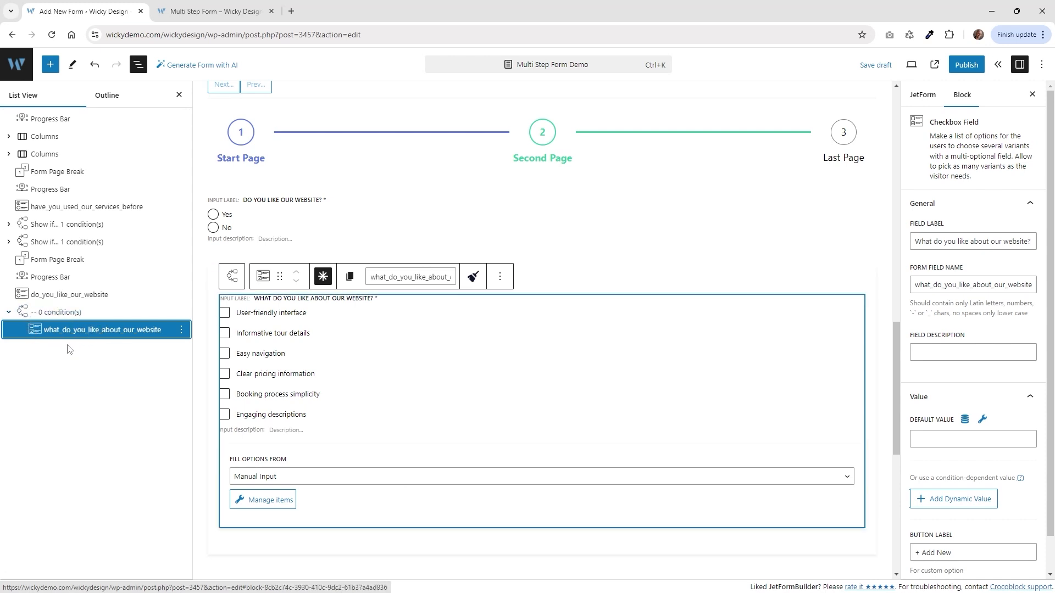
left_click(50, 65)
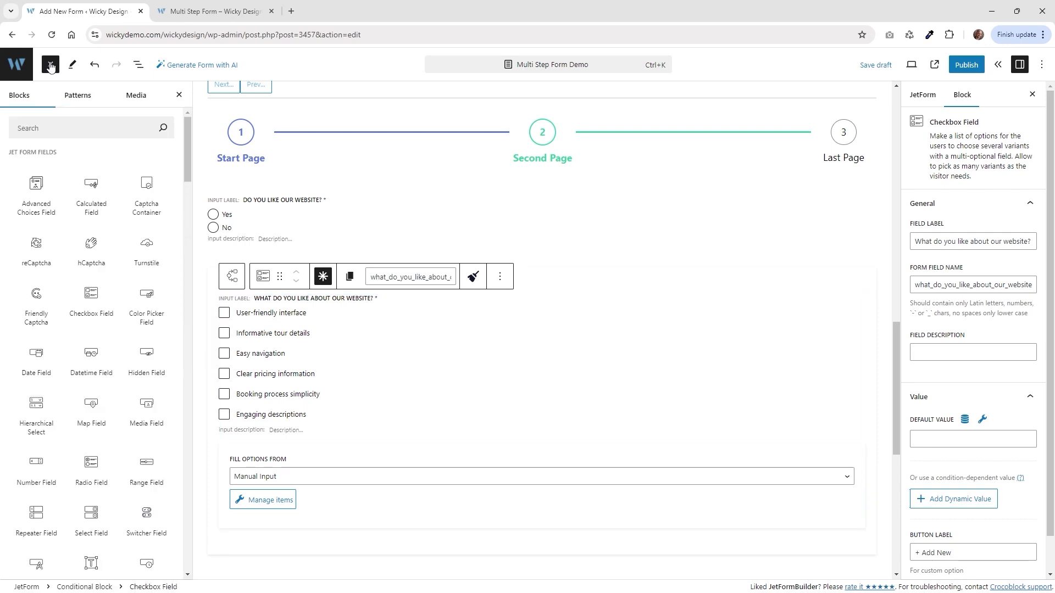
Add a required textarea 'If possible, please provide additional details.' below the checkbox field.
scroll(98, 338, "down", 1)
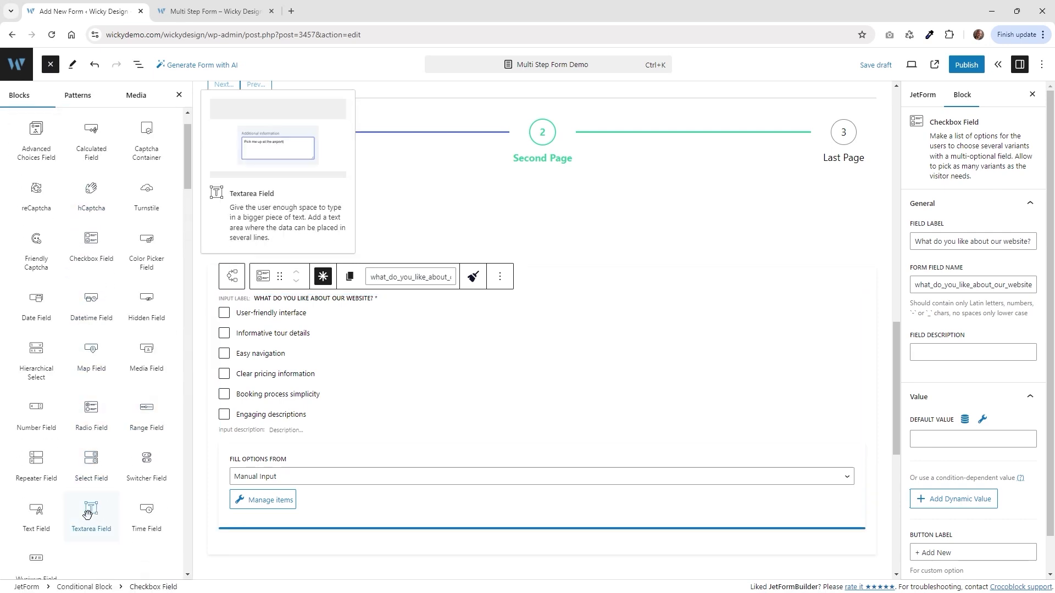
left_click(90, 513)
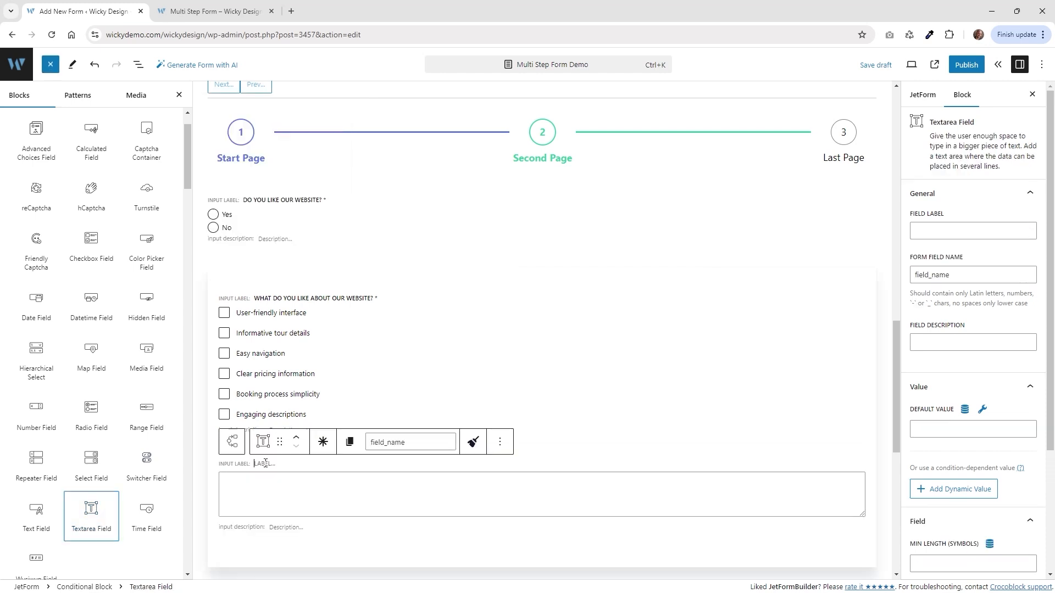
type("If possible, please provide additional details.")
left_click(130, 441)
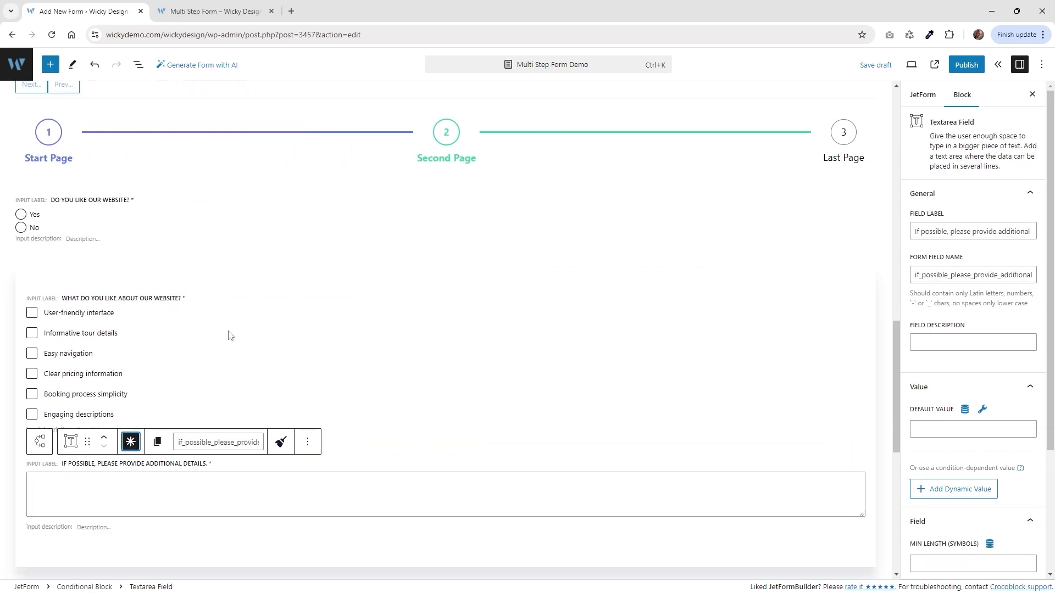
left_click(138, 65)
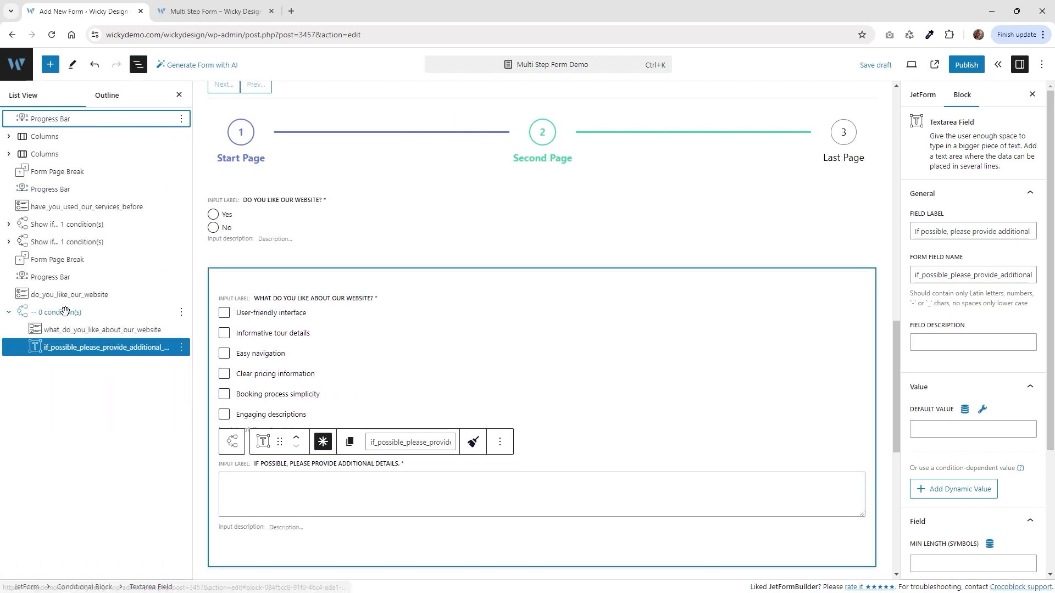
left_click(66, 313)
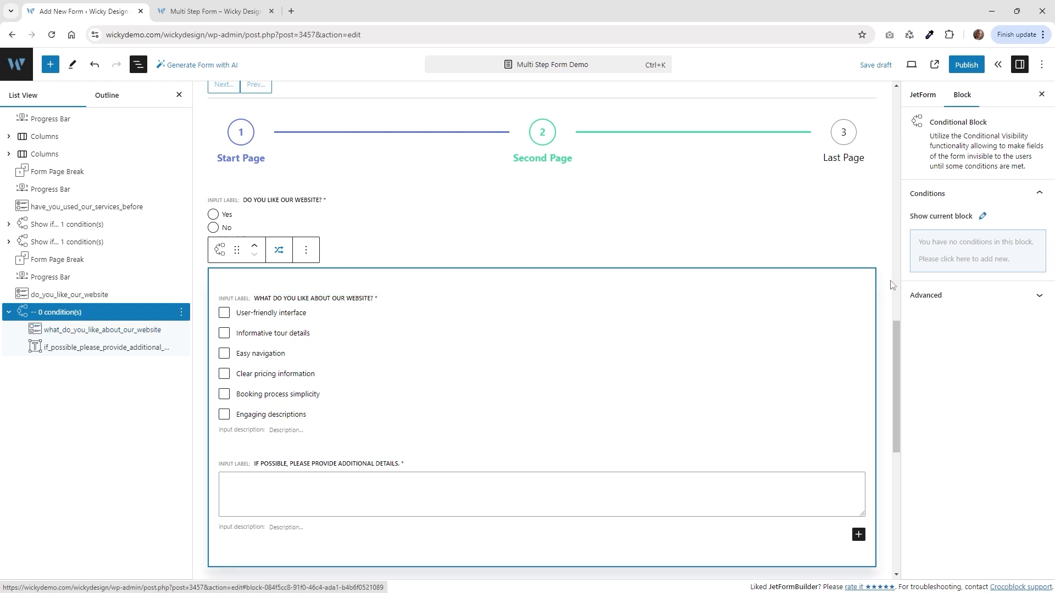
Give the conditional block a Show if condition: Do you like our website? Equal yes_website.
mouse_move(979, 255)
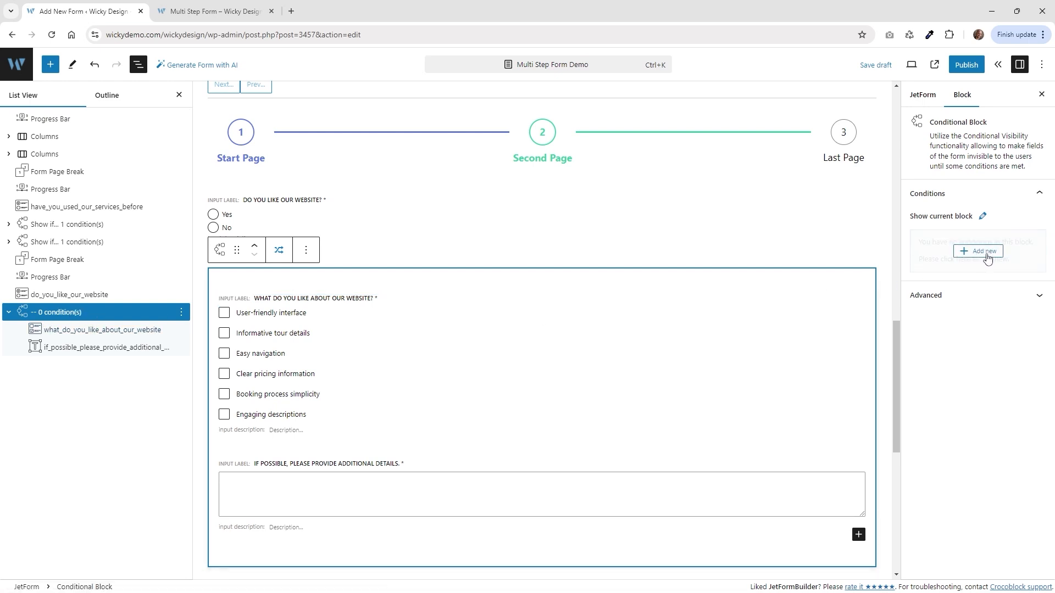
left_click(983, 253)
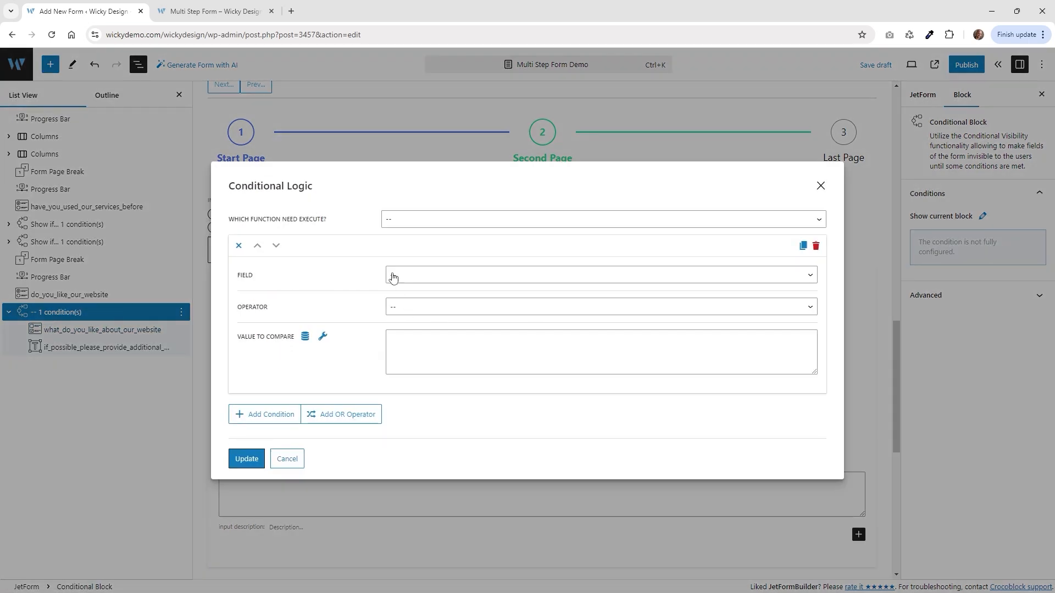
left_click(413, 222)
left_click(407, 244)
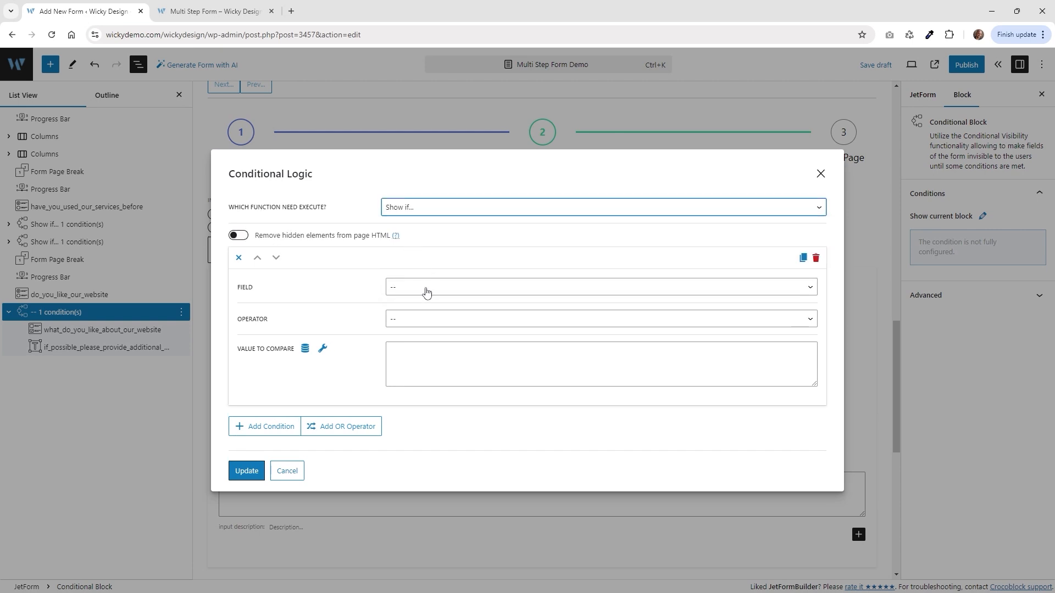
left_click(424, 289)
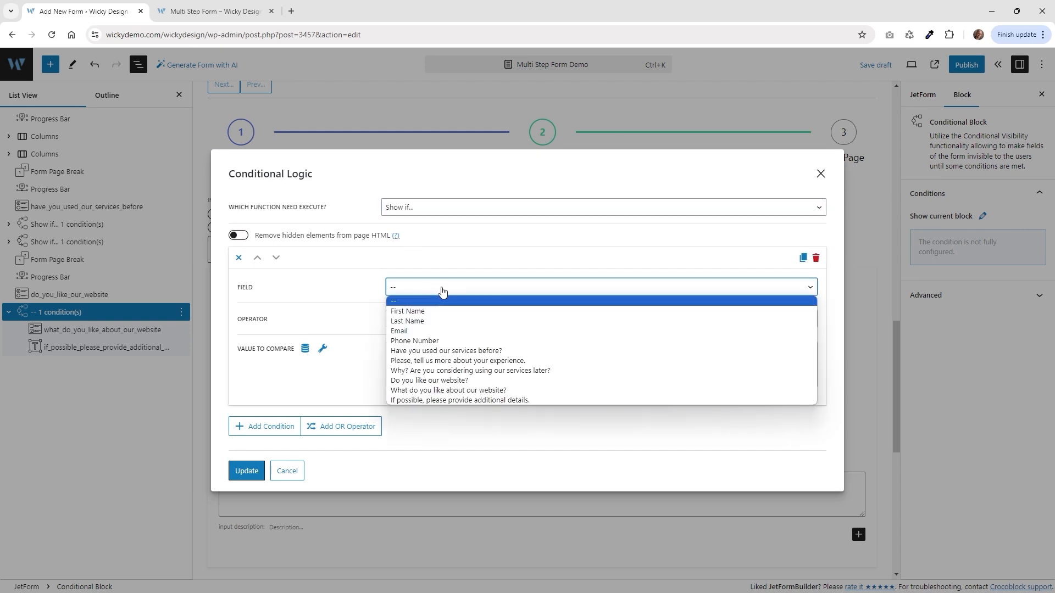
left_click(223, 11)
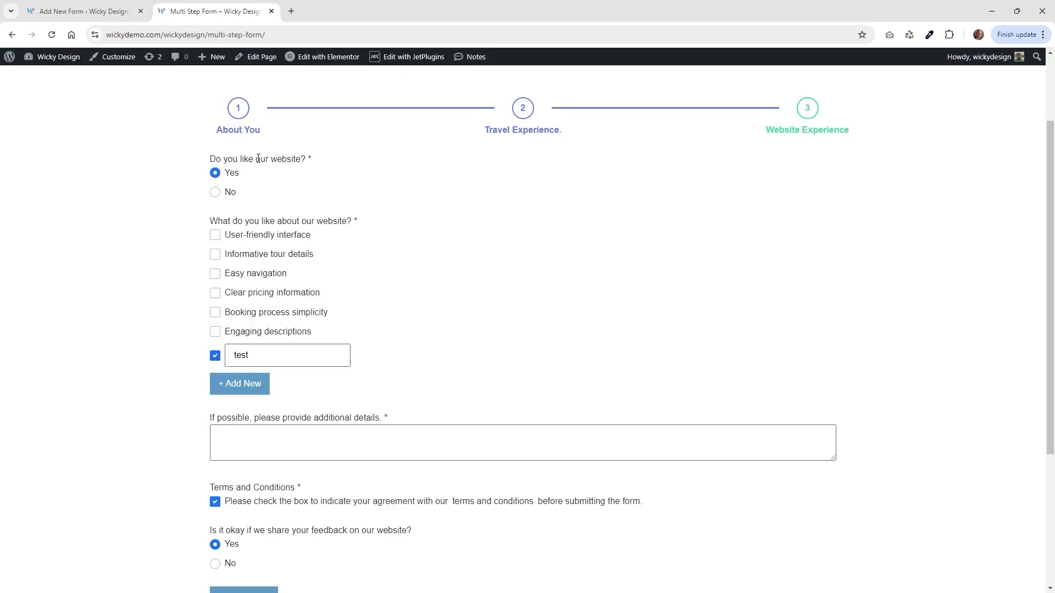
left_click(121, 5)
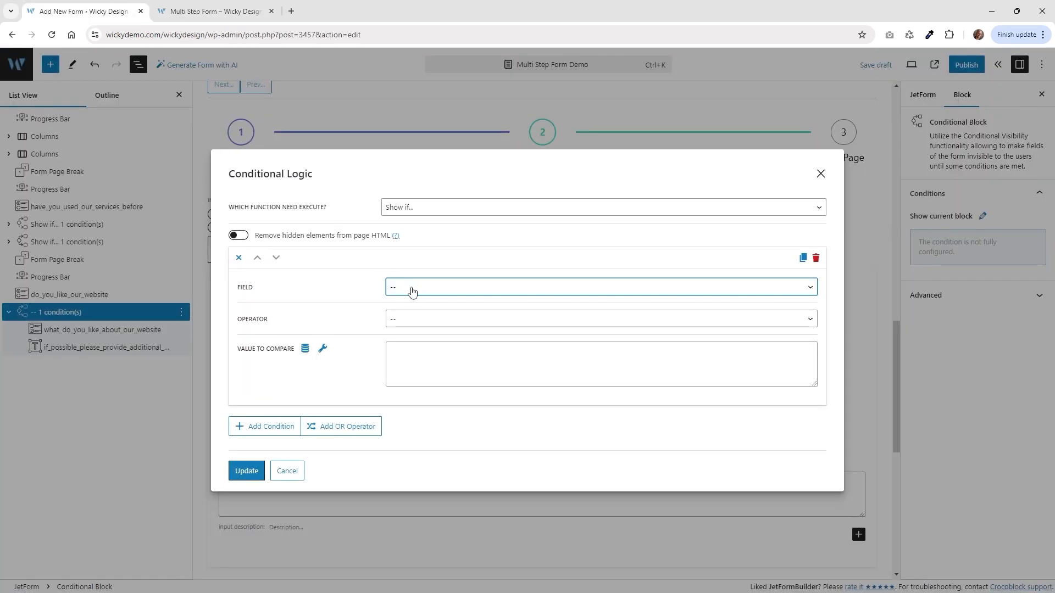
left_click(412, 289)
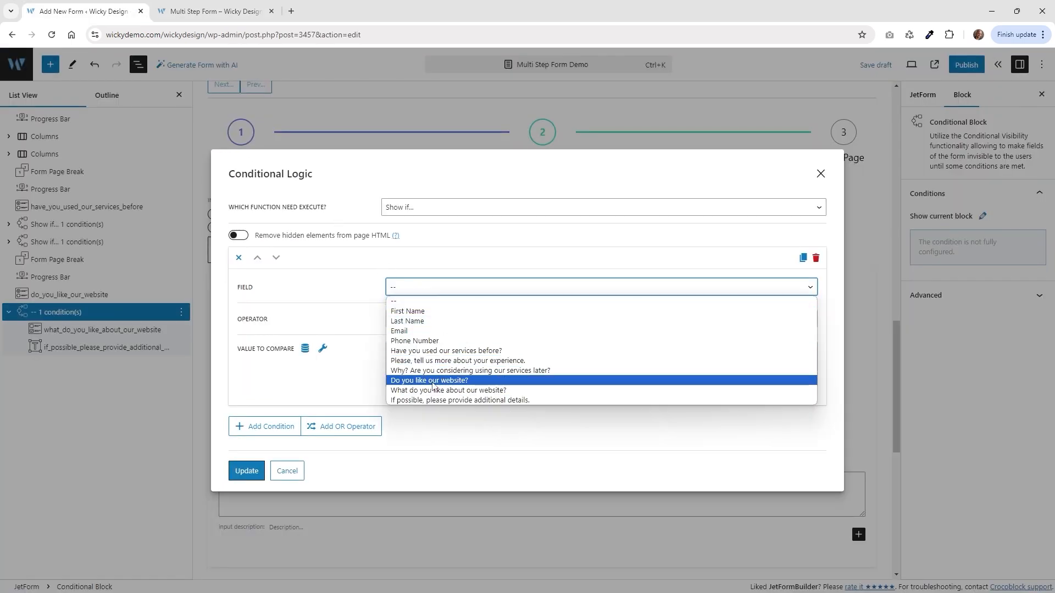
left_click(433, 381)
left_click(404, 325)
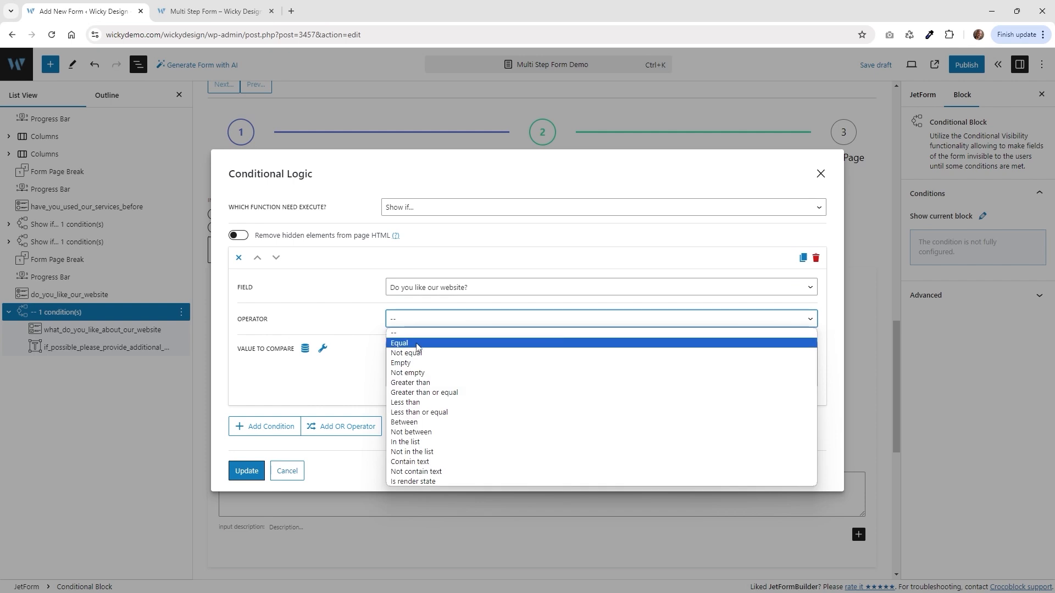
left_click(417, 346)
left_click(423, 357)
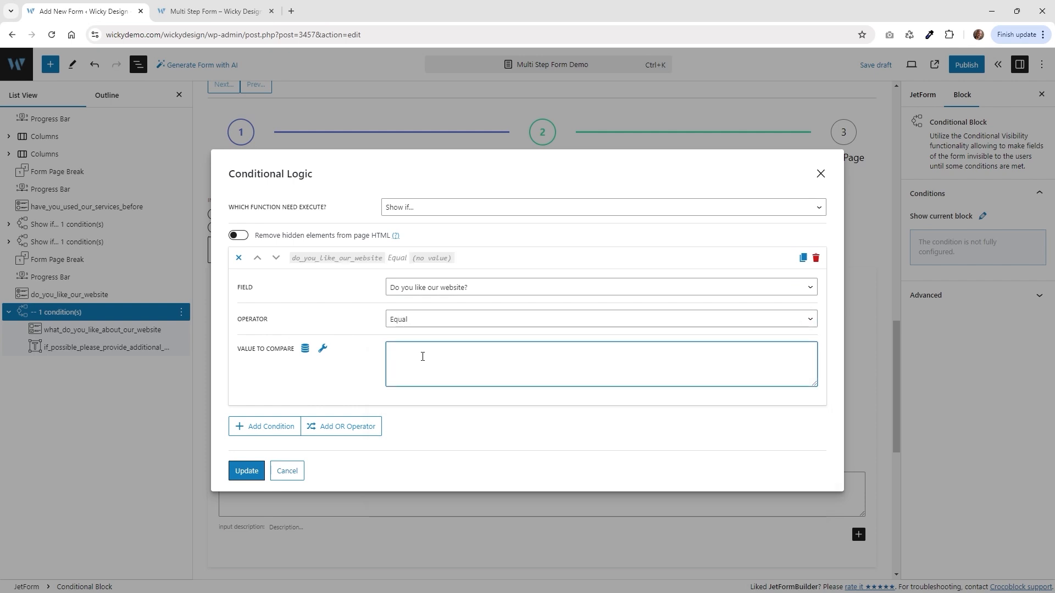
type("yes_website")
left_click(247, 471)
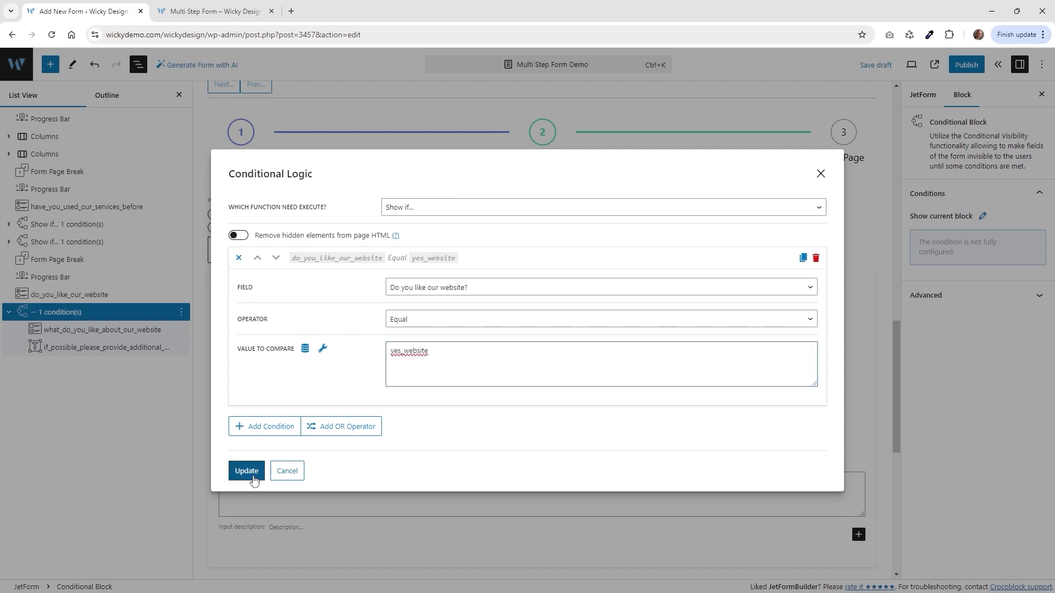
Confirm the radio field's Yes option stores the value yes_website.
left_click(367, 217)
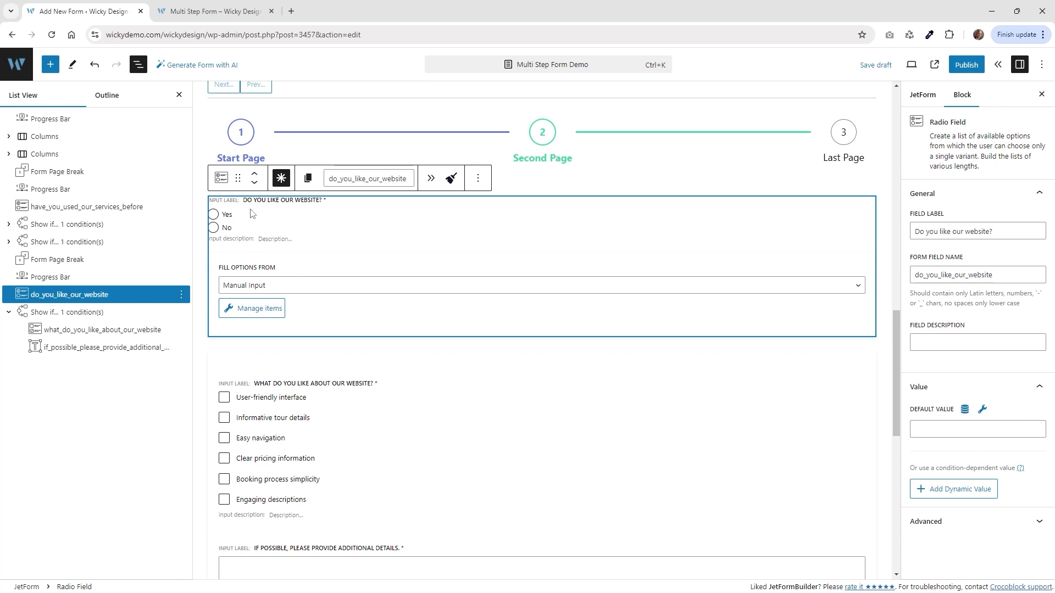
left_click(251, 308)
double_click(427, 251)
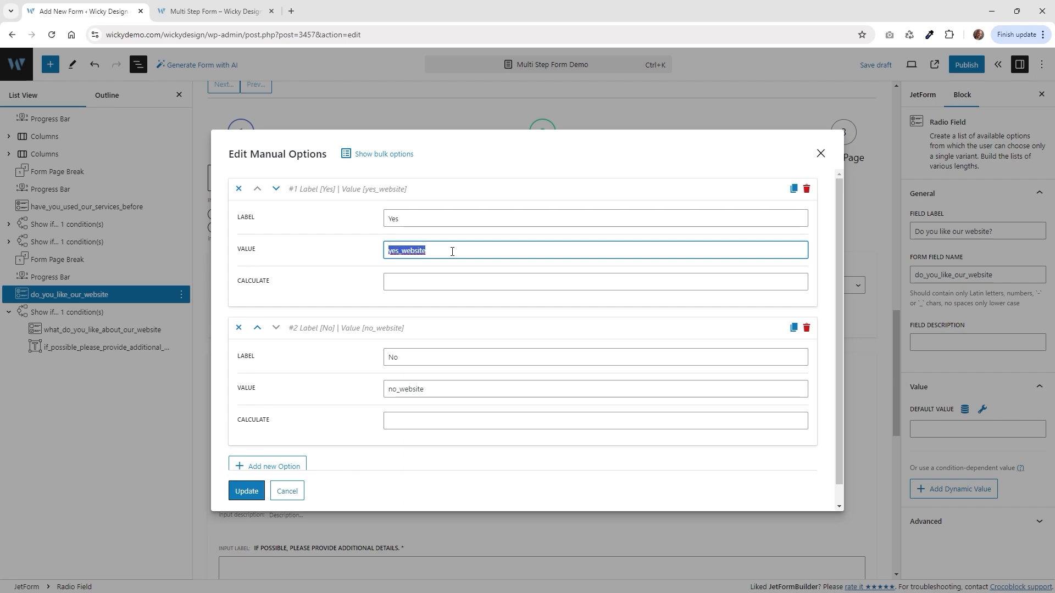
left_click(820, 154)
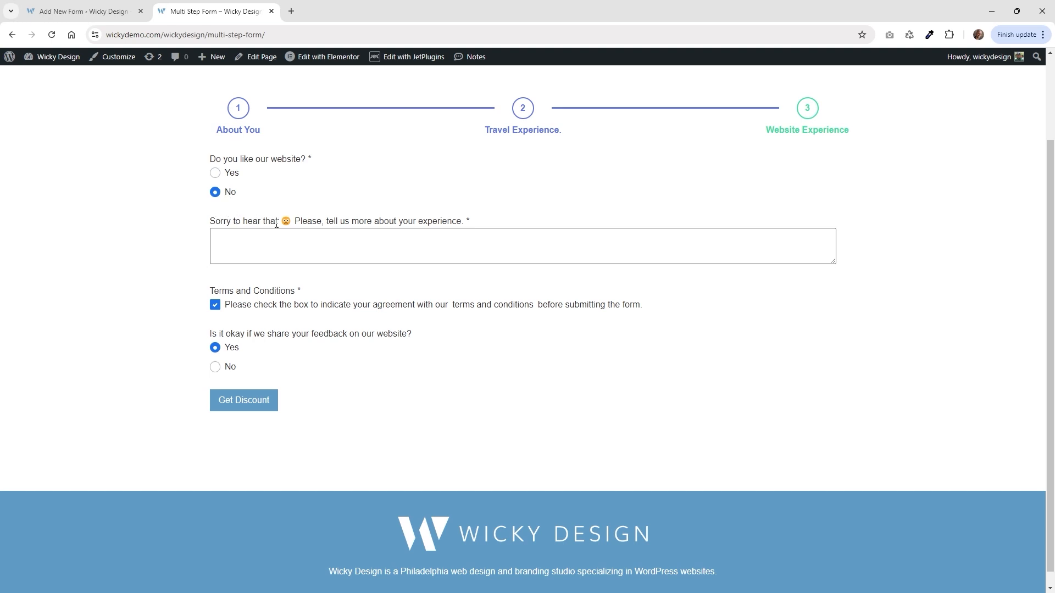
left_click(135, 10)
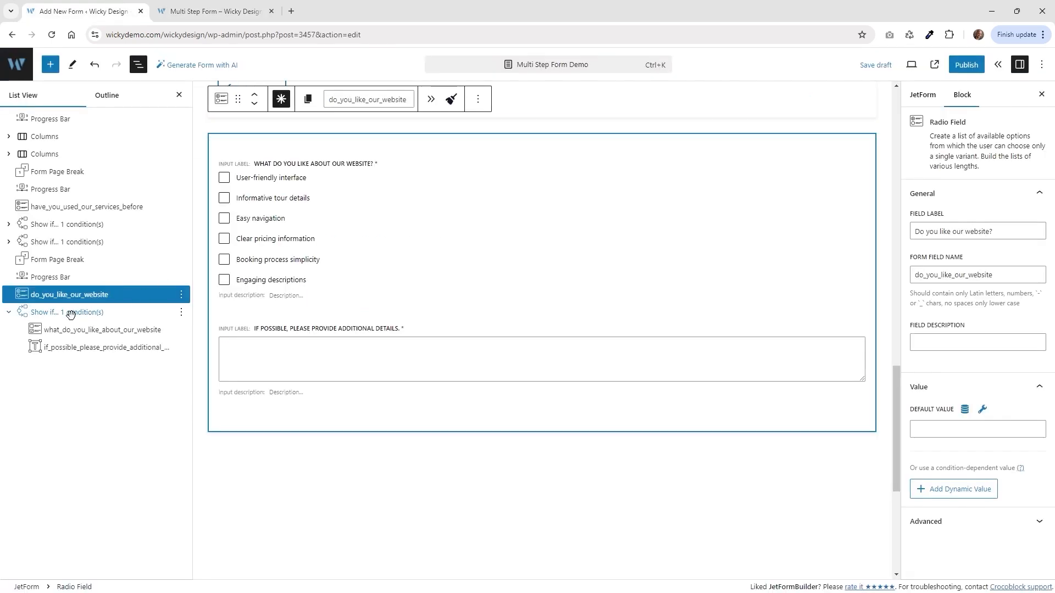
Collapse the Show if block and add a new Conditional Block to the form.
left_click(49, 312)
left_click(7, 313)
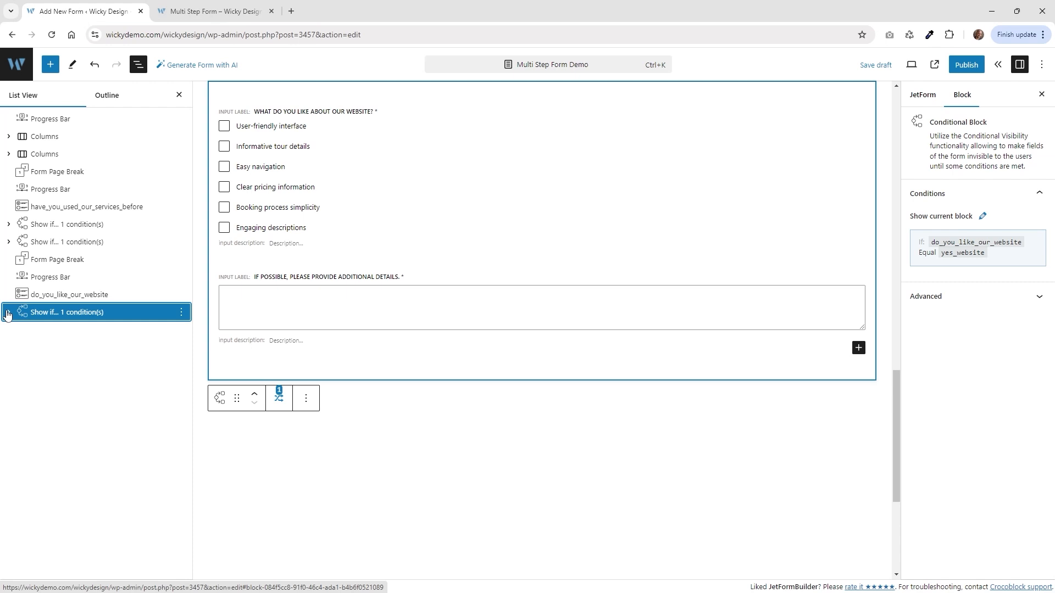
left_click(51, 66)
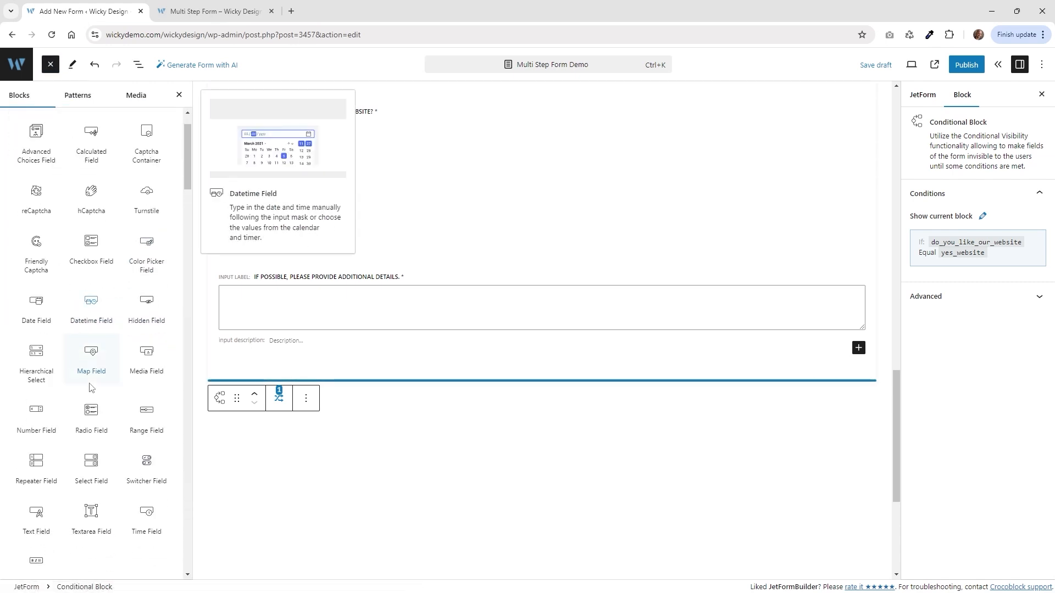
scroll(91, 385, "down", 6)
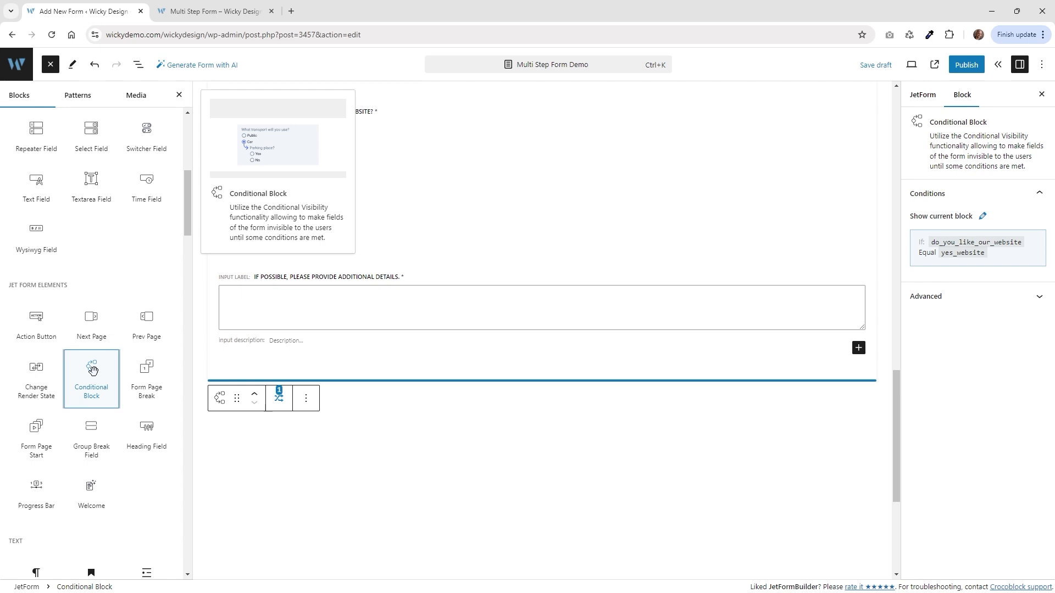
left_click(92, 371)
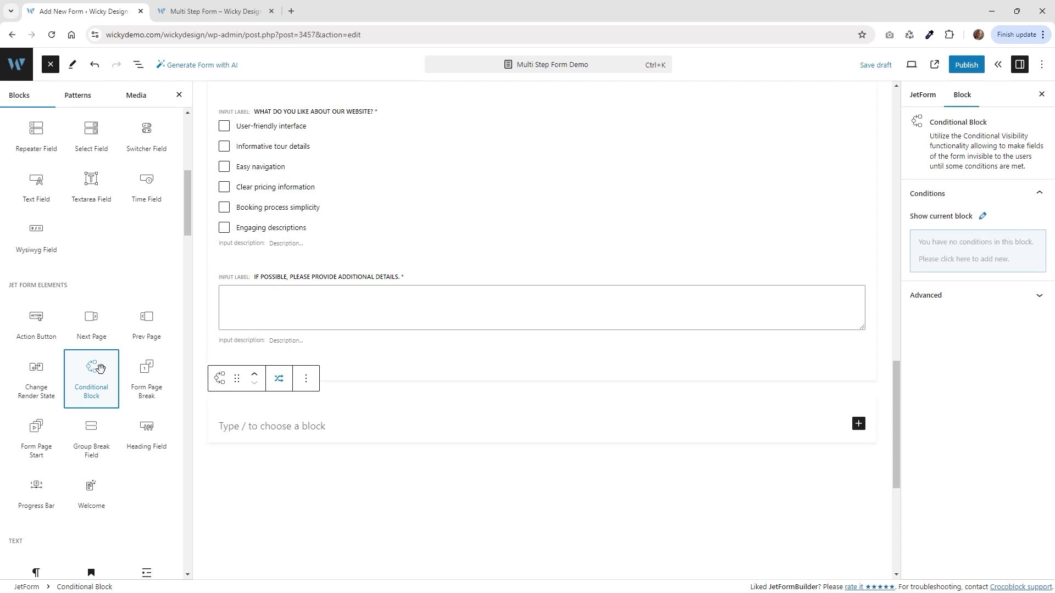
left_click(138, 66)
Put a required textarea 'Sorry to hear that 😞 Please, tell us more about your experience.' inside it.
left_click(858, 423)
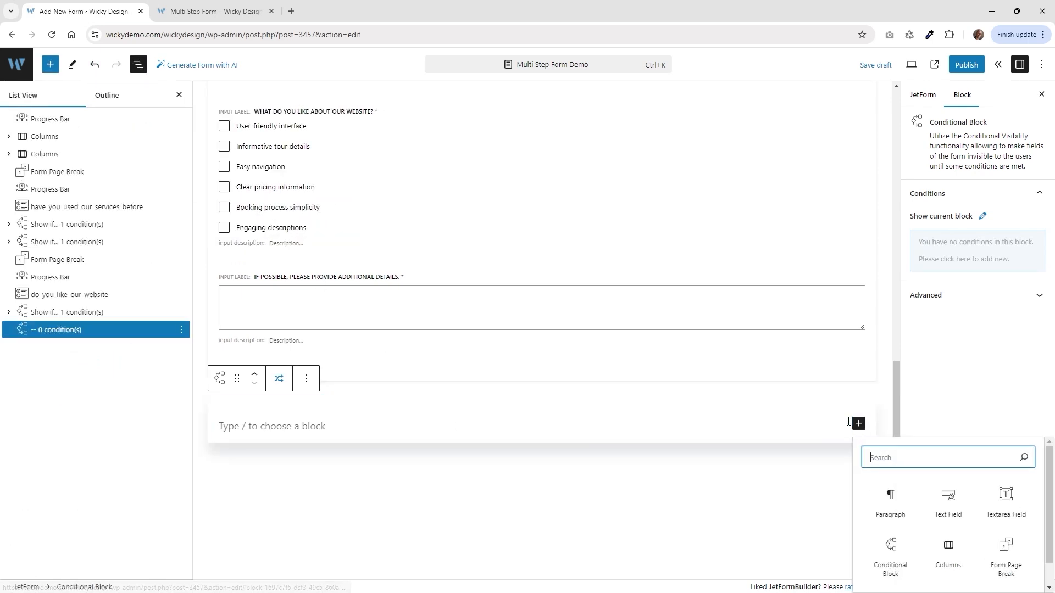
left_click(997, 506)
type("Sorry to hear that 😞 Please, tell us more about your experience.")
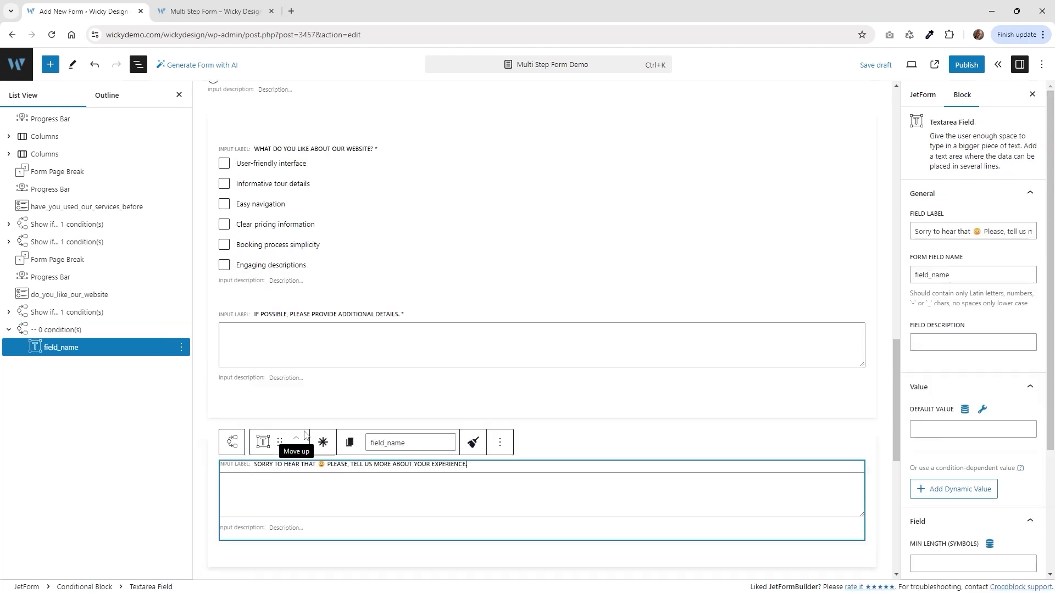
left_click(323, 443)
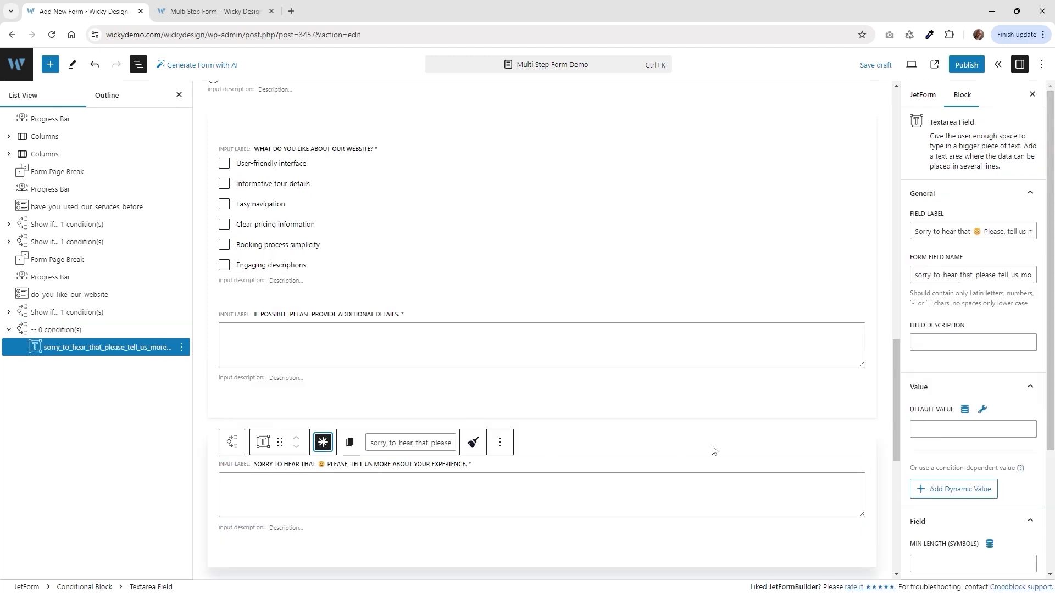
left_click(56, 332)
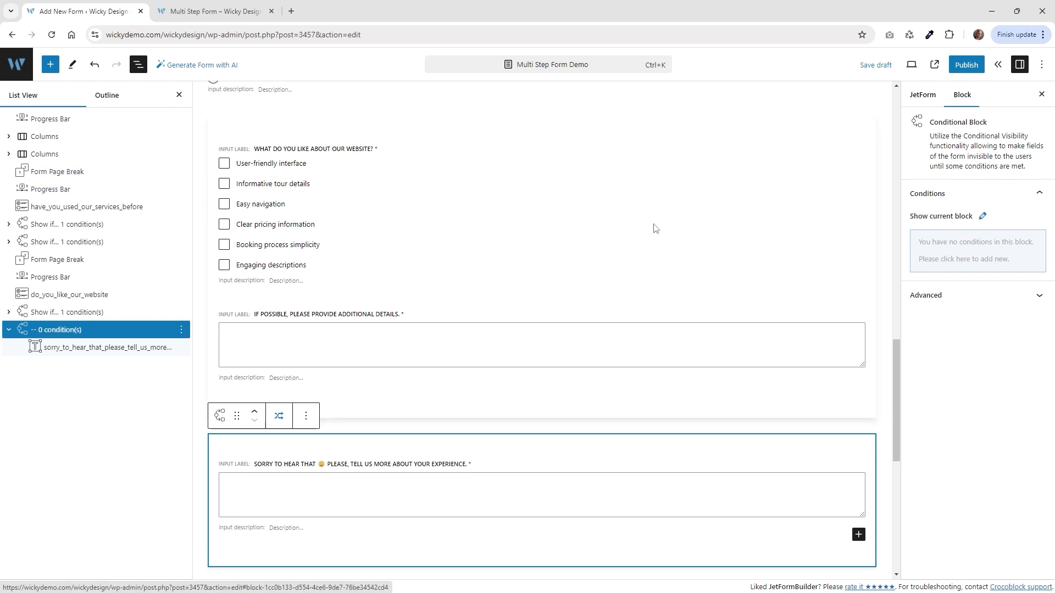
Make the second conditional block show only when Do you like our website? equals no_website.
mouse_move(945, 248)
left_click(977, 251)
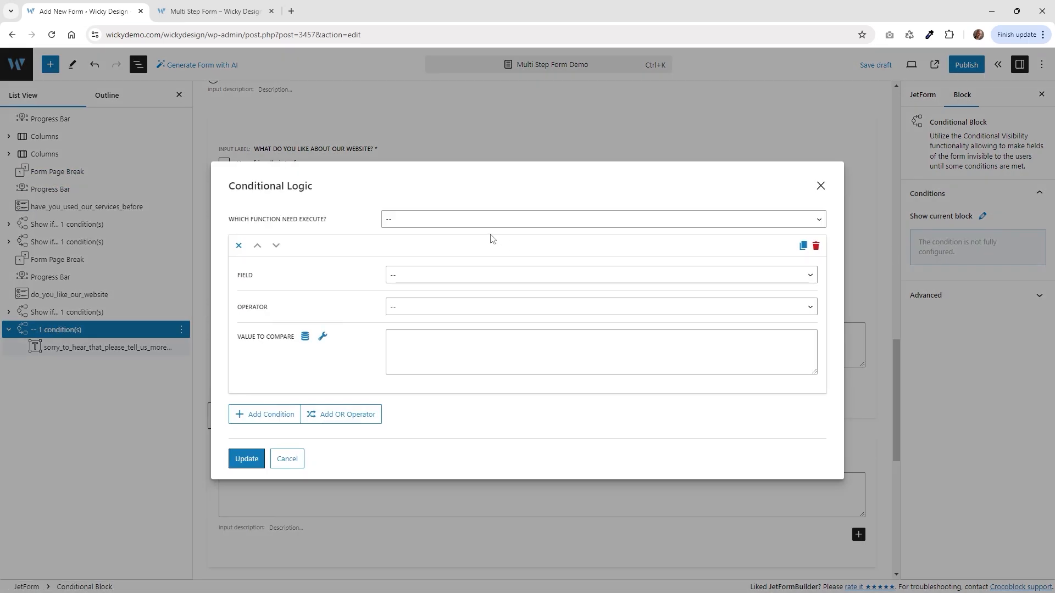
left_click(440, 226)
left_click(396, 240)
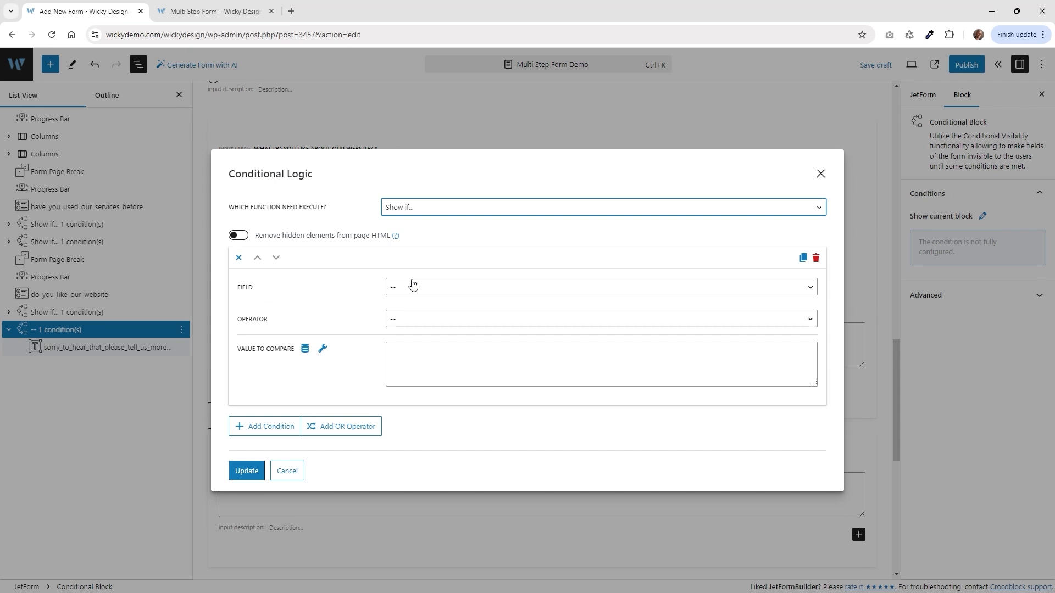
left_click(418, 290)
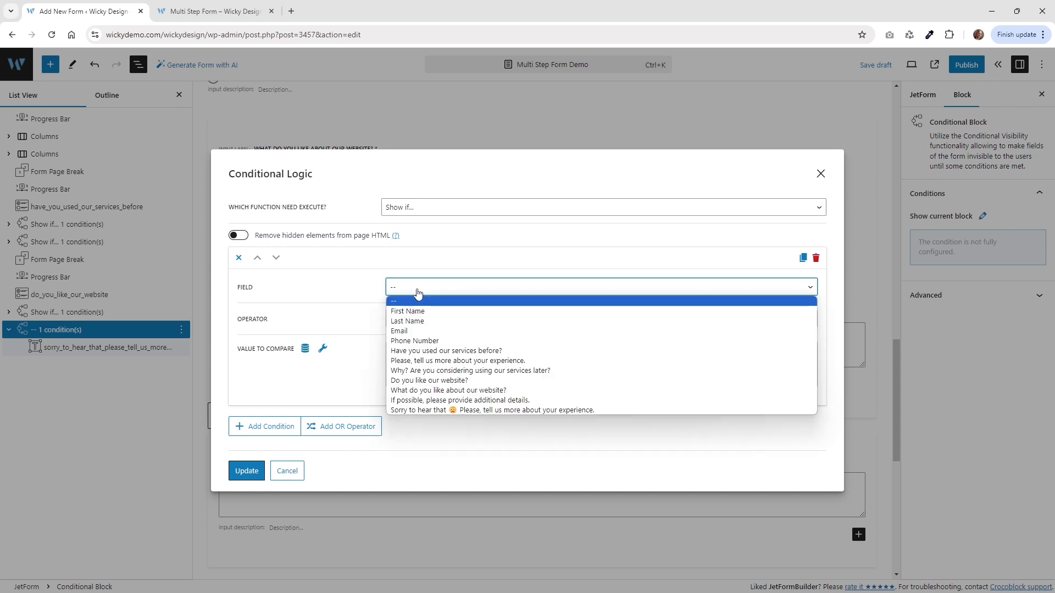
left_click(441, 380)
left_click(219, 11)
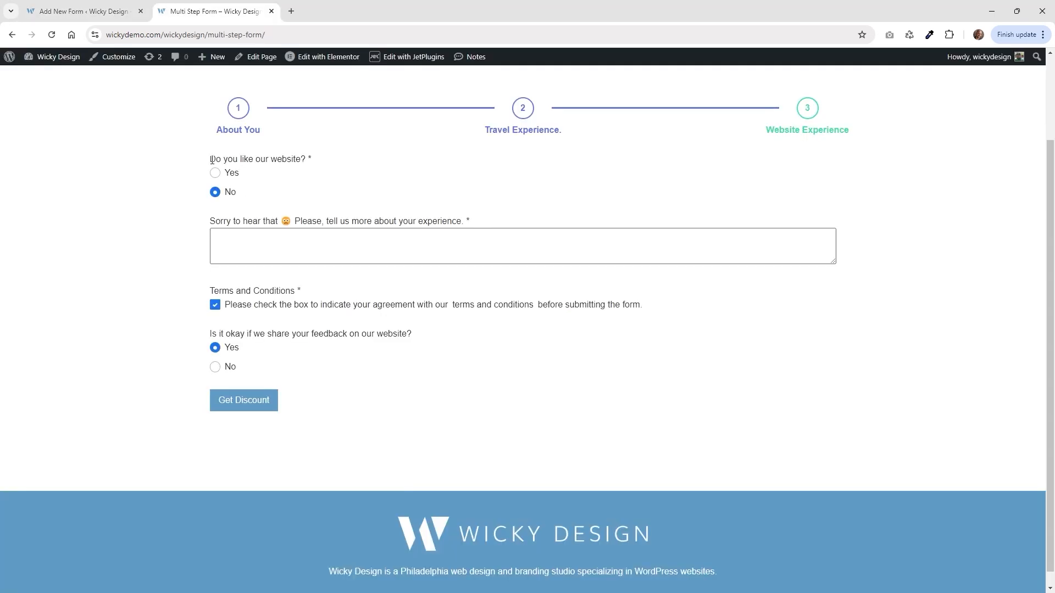
left_click(105, 8)
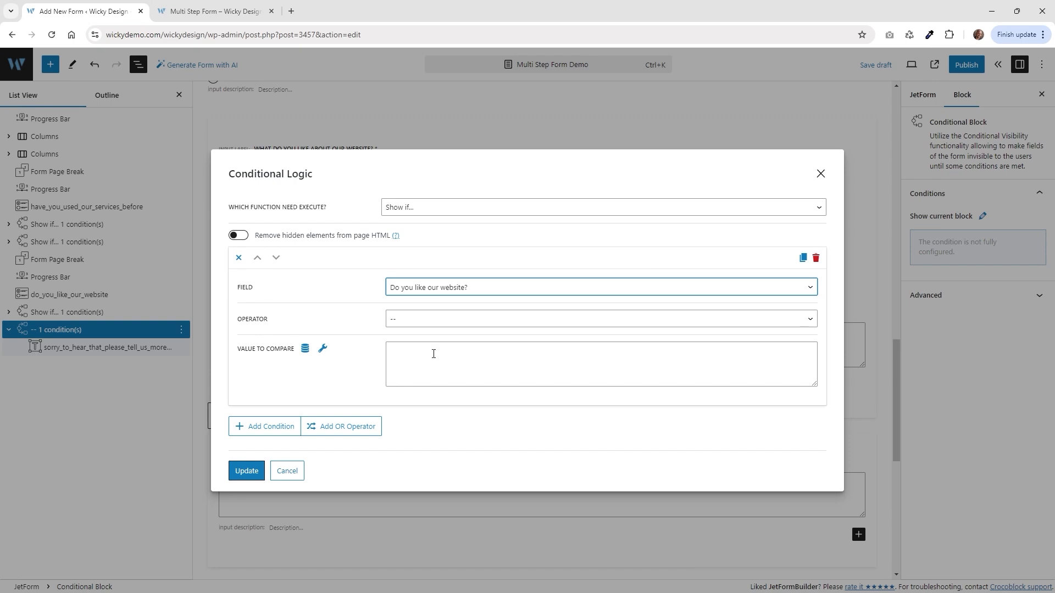
left_click(436, 321)
left_click(428, 355)
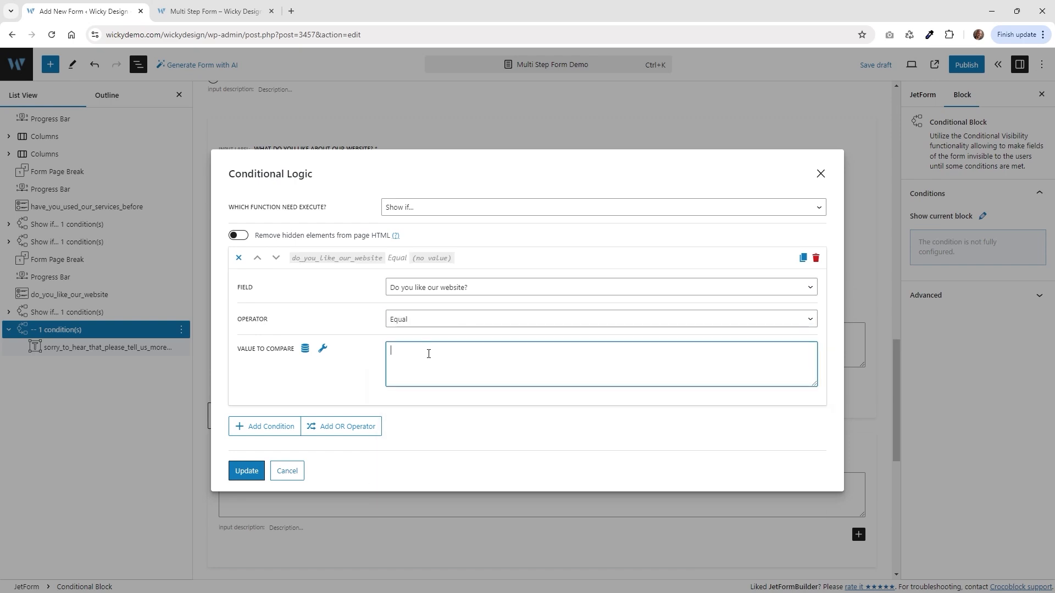
type("no_website")
left_click(246, 470)
Test the terms checkbox and link on the live form, then collapse the last Show if block.
key("ctrl+Tab")
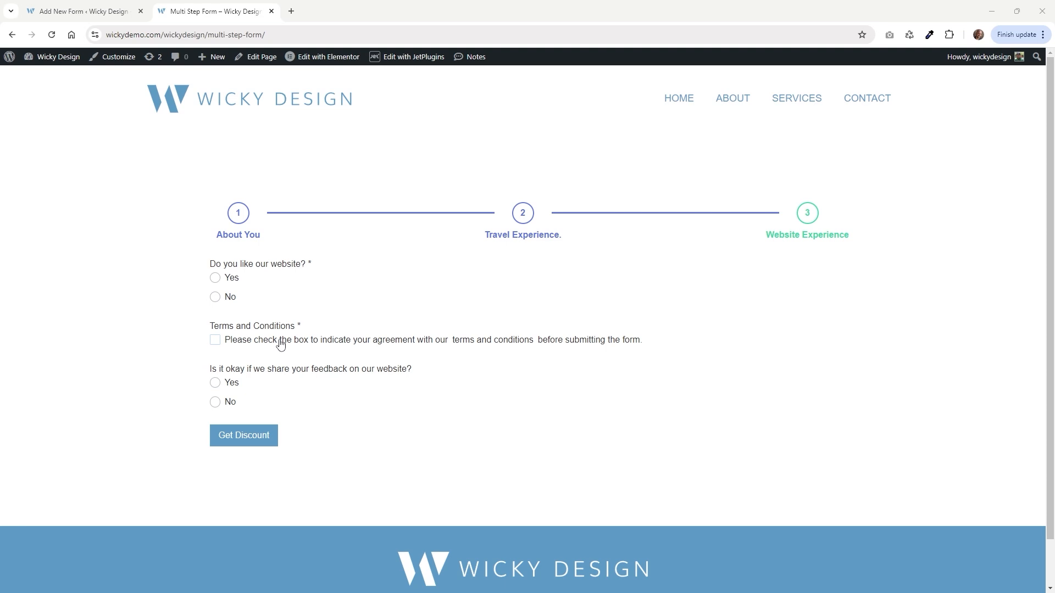
left_click(241, 343)
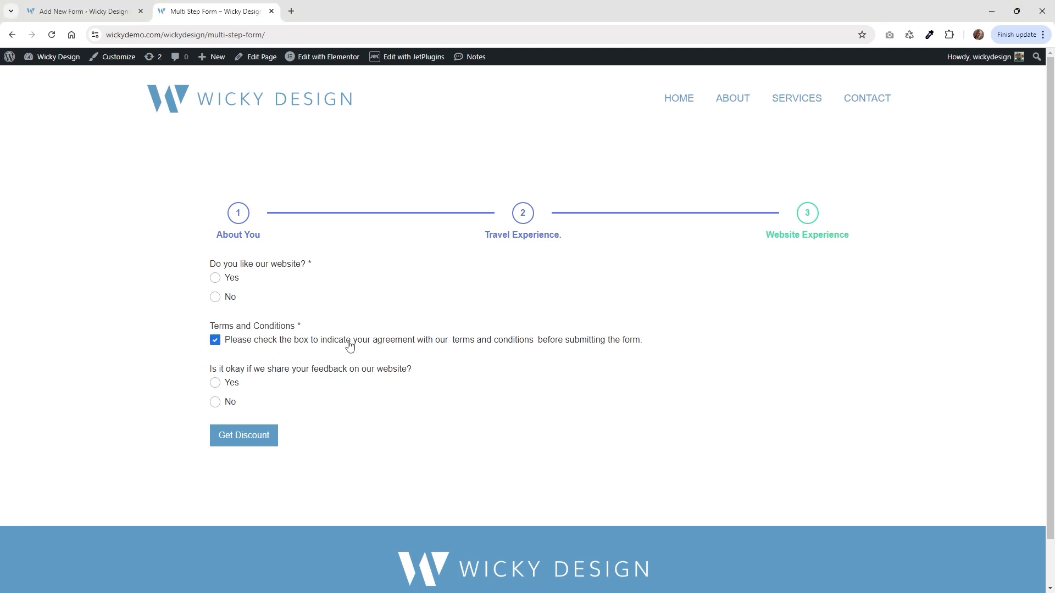
left_click(478, 343)
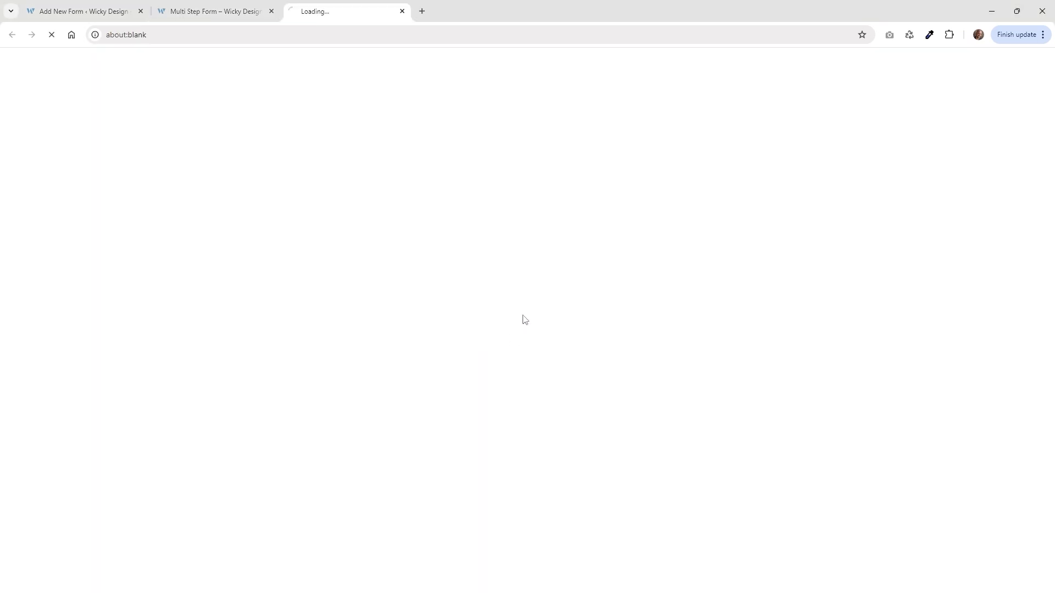
left_click(402, 11)
left_click(59, 7)
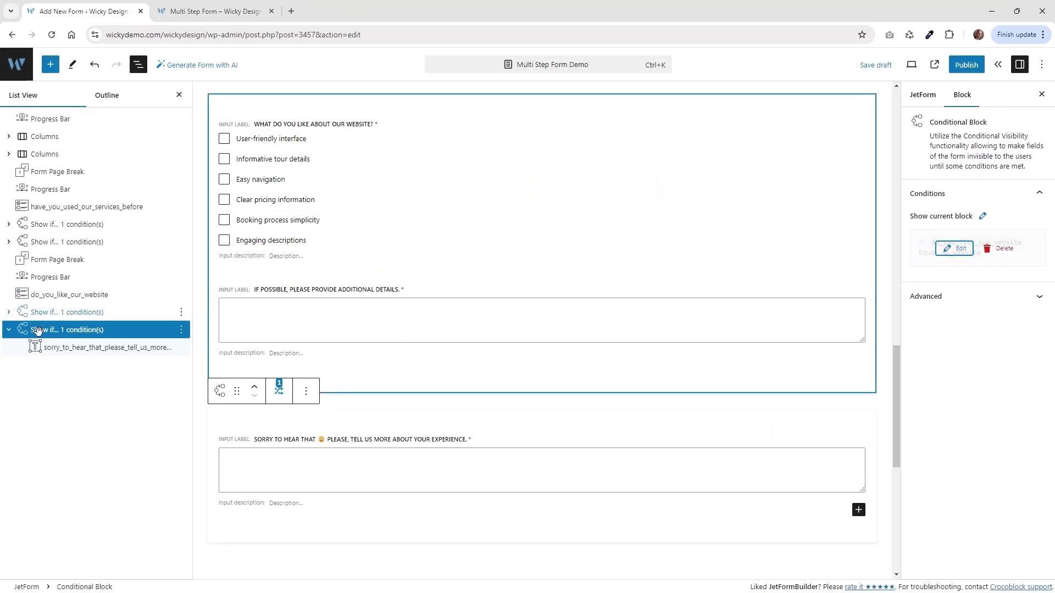
left_click(8, 330)
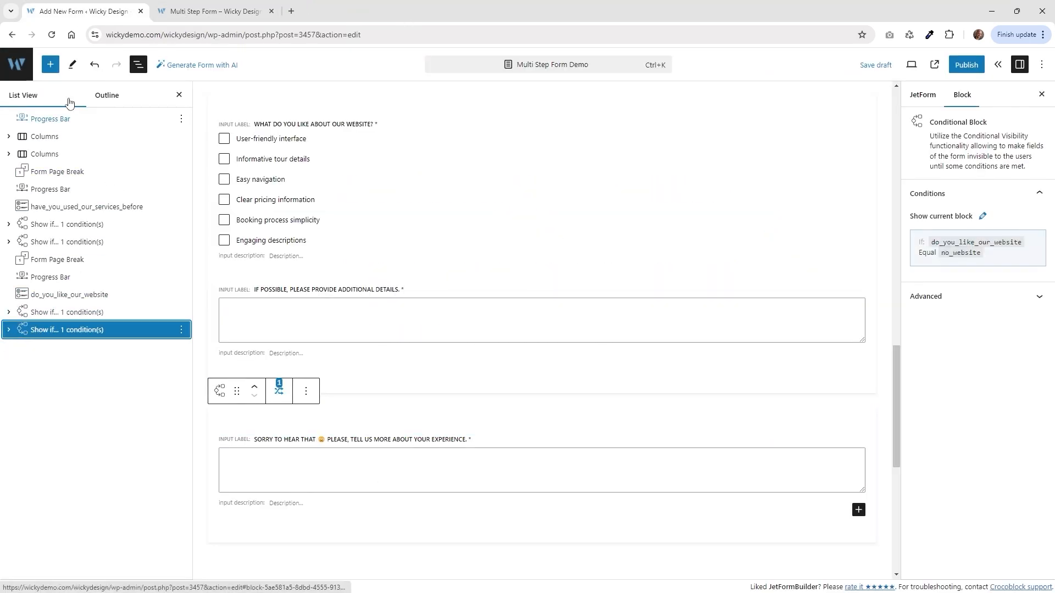
Add a required Checkbox Field at the end of the form.
left_click(50, 65)
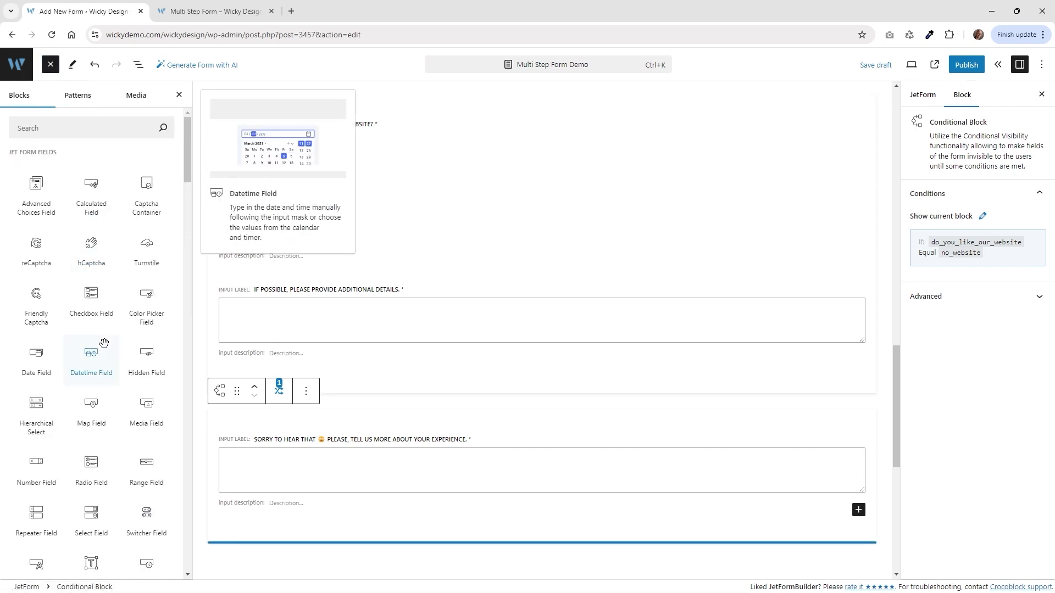
scroll(104, 344, "down", 1)
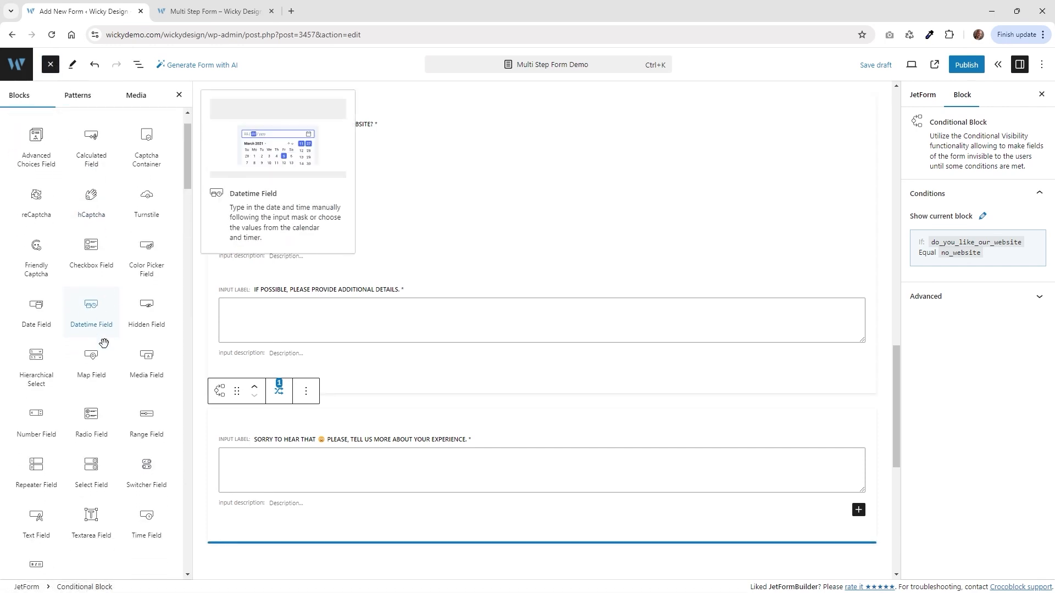
left_click(95, 244)
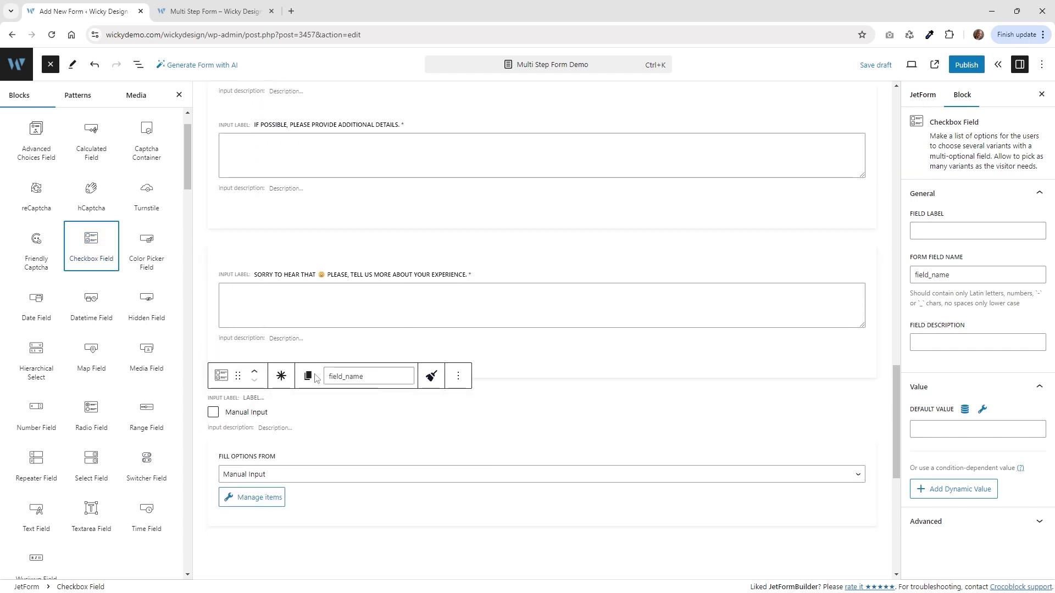
left_click(282, 376)
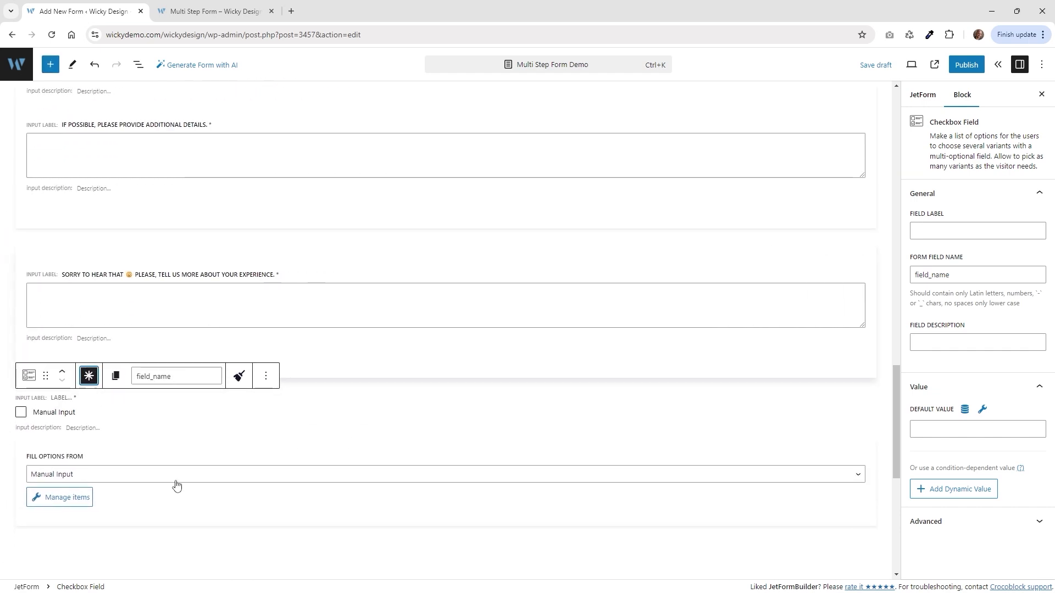
Add a checkbox option labelled with the pasted terms-and-conditions agreement sentence and link.
left_click(64, 502)
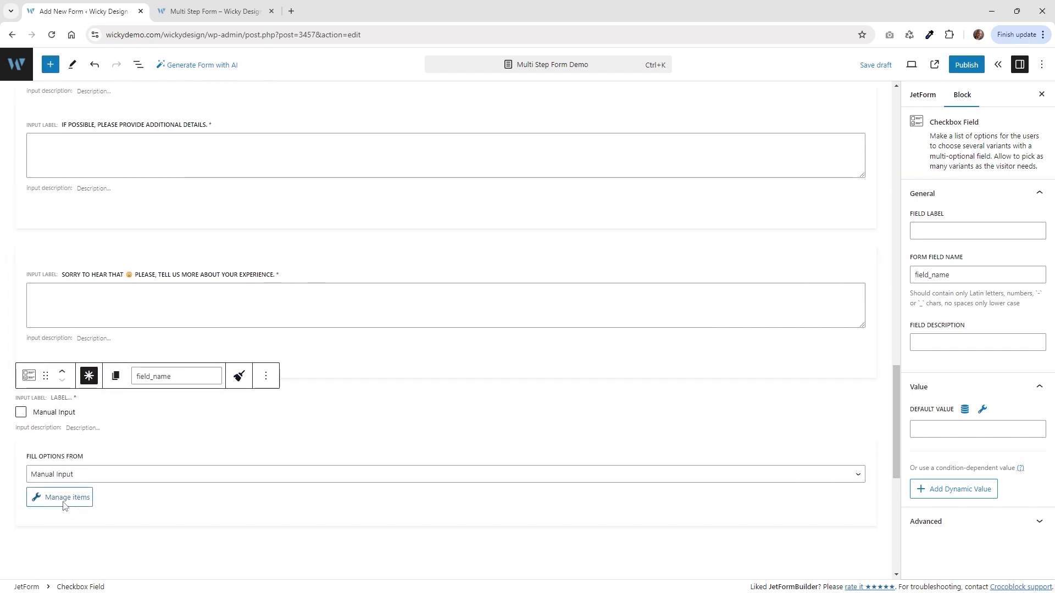
left_click(292, 322)
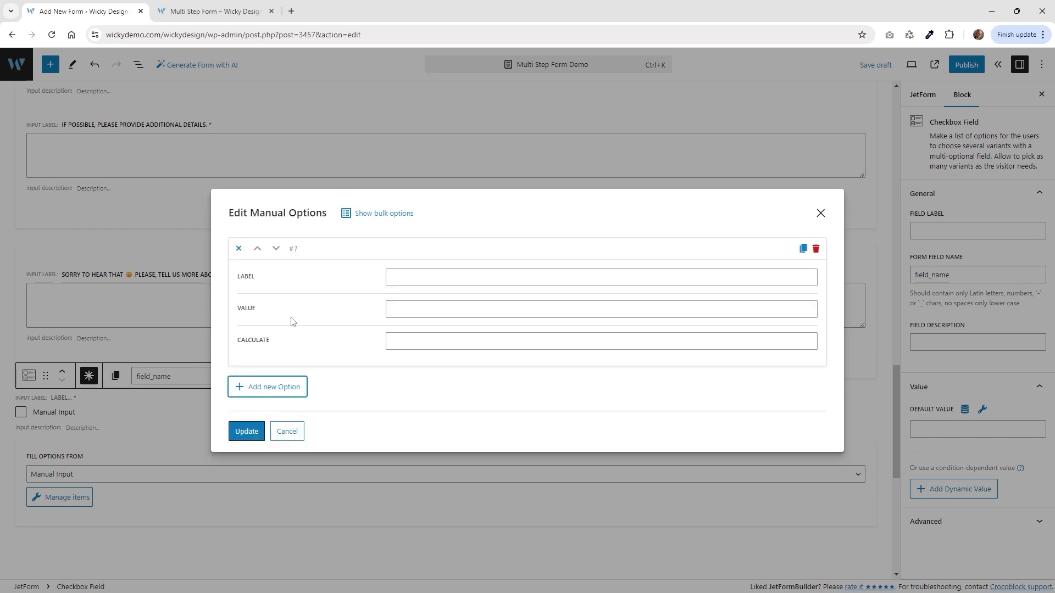
left_click(416, 279)
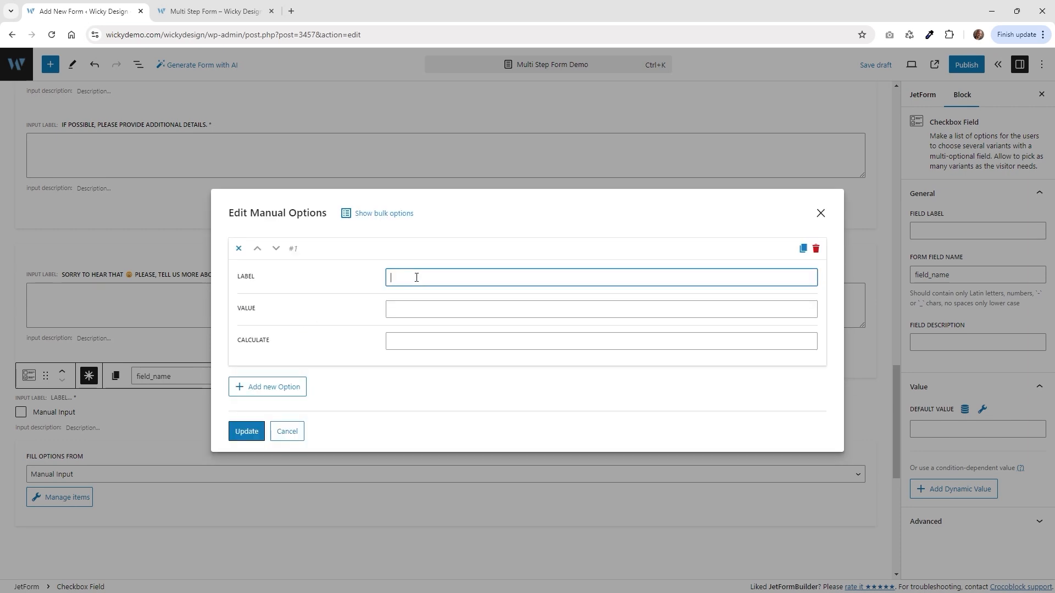
type("Please check the box to indicate your agreement with our<a href=\"https://crocoblock.com/terms/\" target=\"_blank\">terms and conditions</a>before submitting the form.")
left_click_drag(522, 285, 323, 289)
left_click(416, 286)
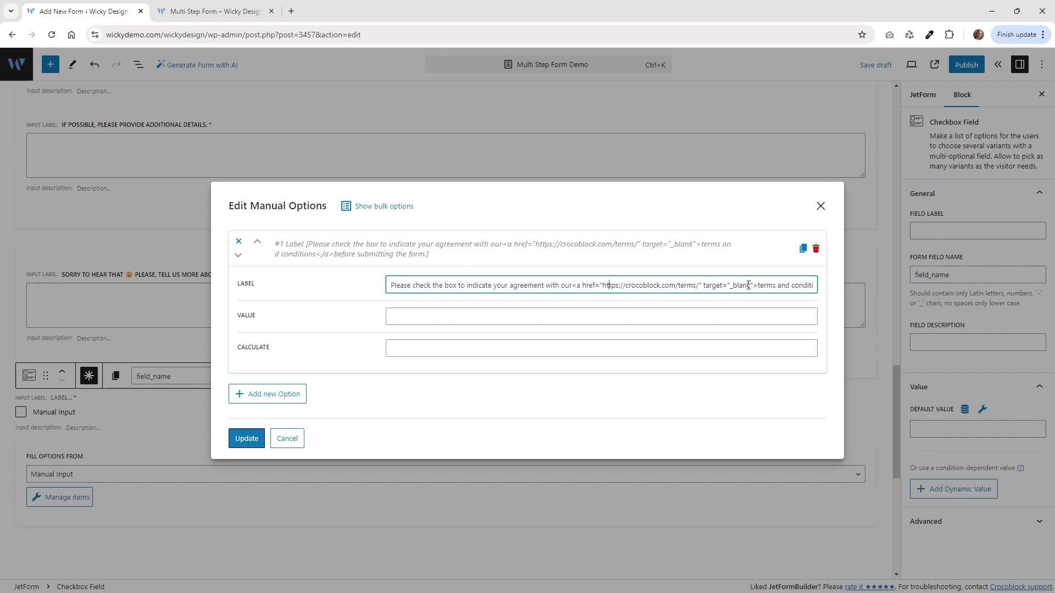
left_click_drag(757, 285, 571, 285)
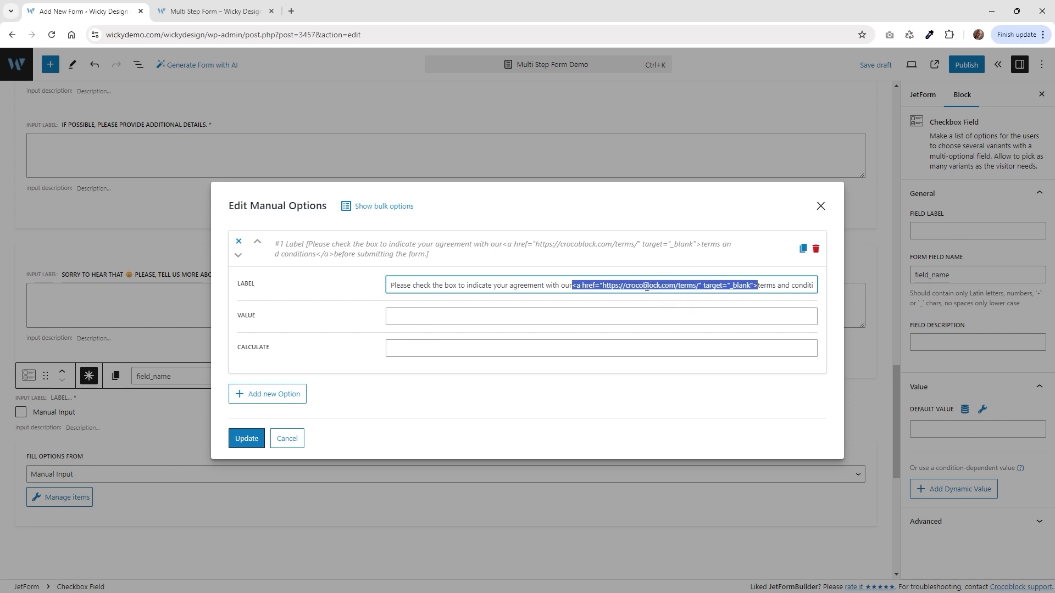
left_click(647, 285)
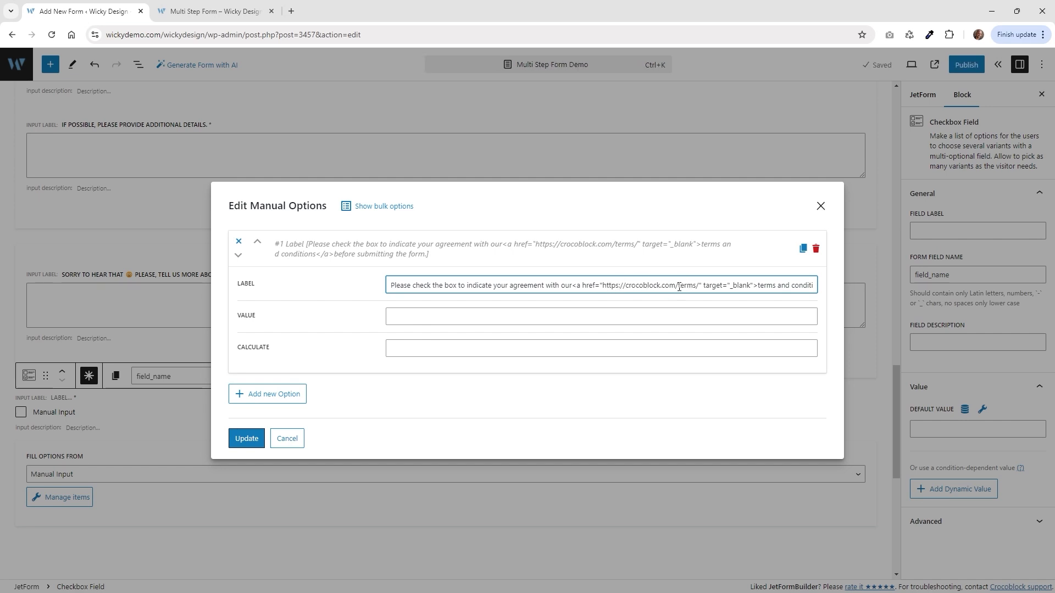
left_click_drag(712, 285, 812, 287)
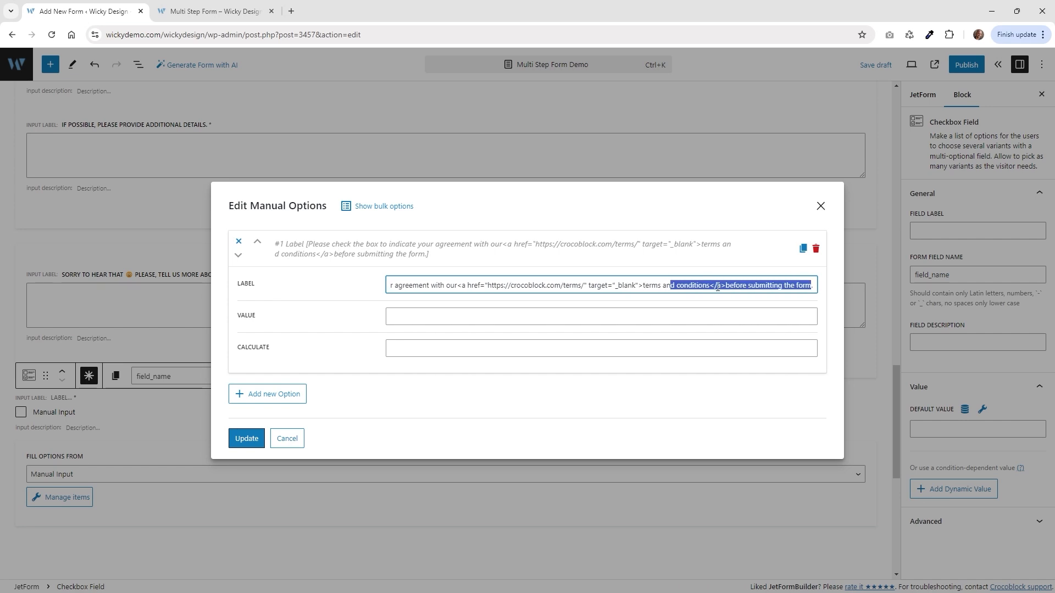
left_click(651, 285)
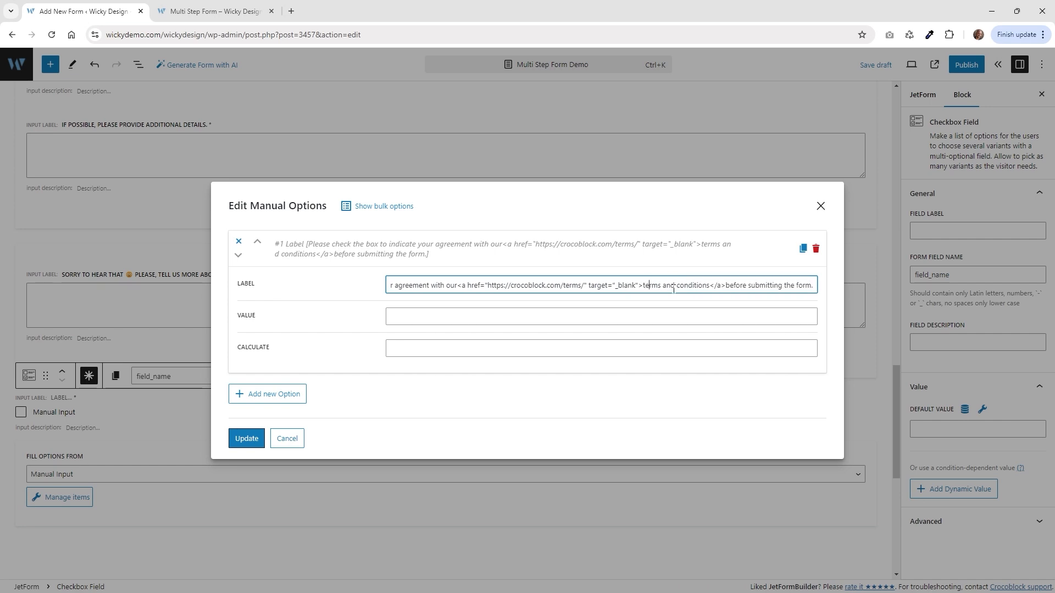
Compare against the live form's terms link, then set the option value to terms and save.
left_click(217, 11)
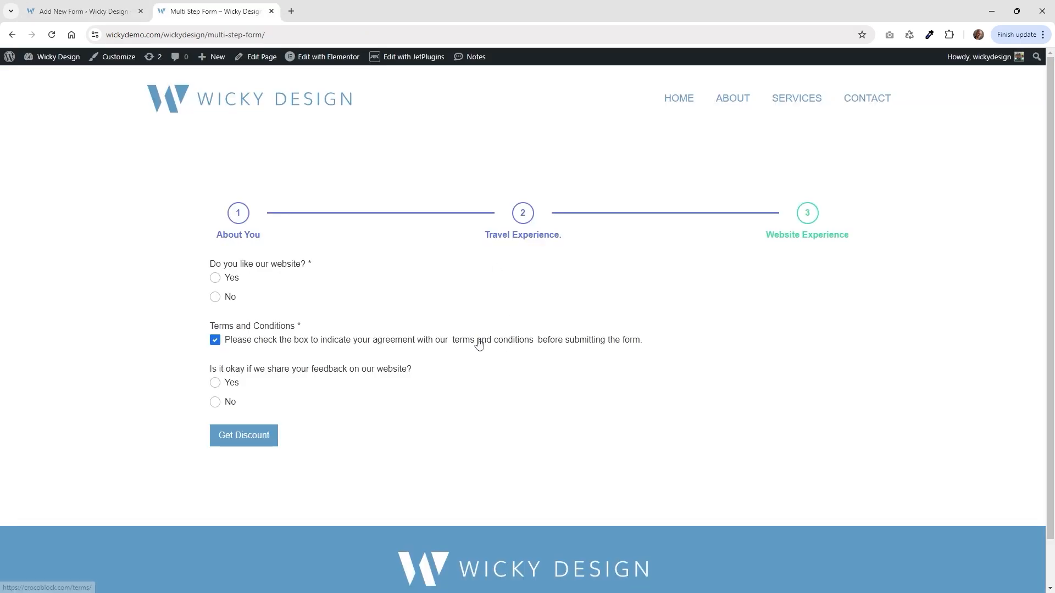
left_click(83, 11)
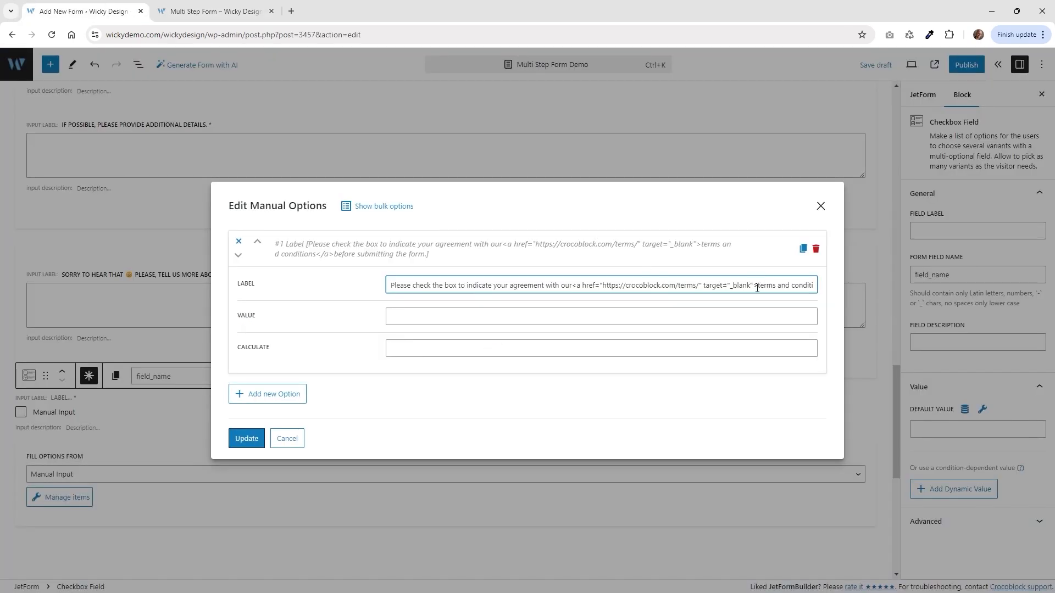
left_click_drag(772, 285, 816, 286)
left_click(708, 283)
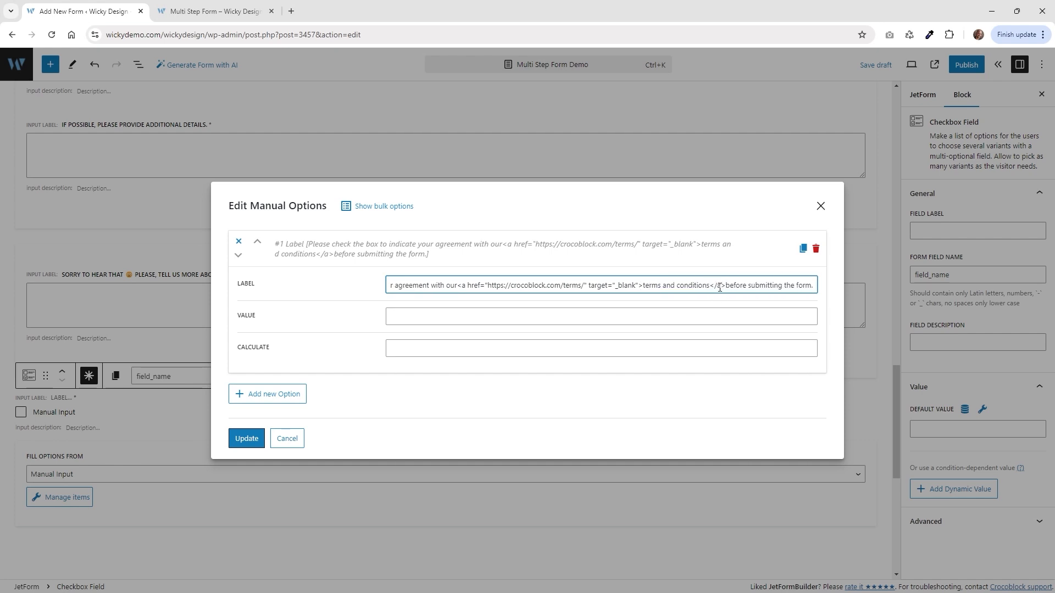
left_click(480, 316)
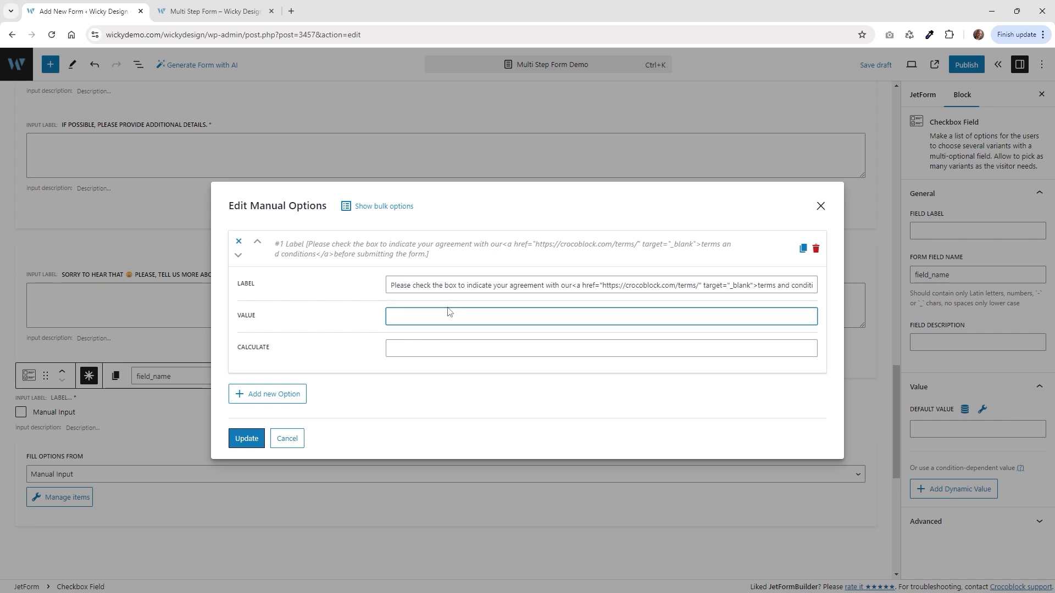
type("terms")
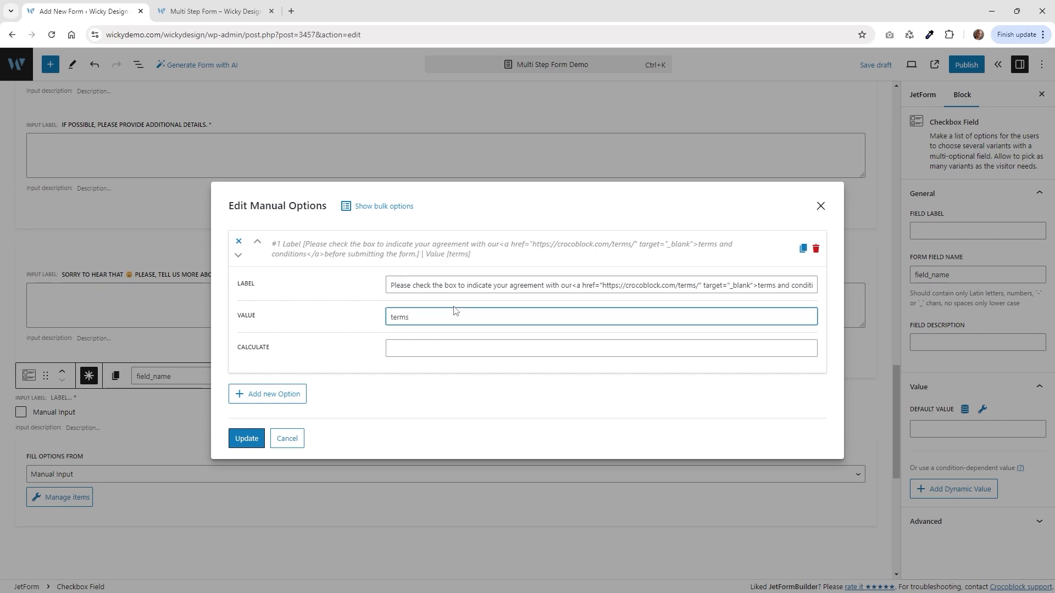
left_click(246, 438)
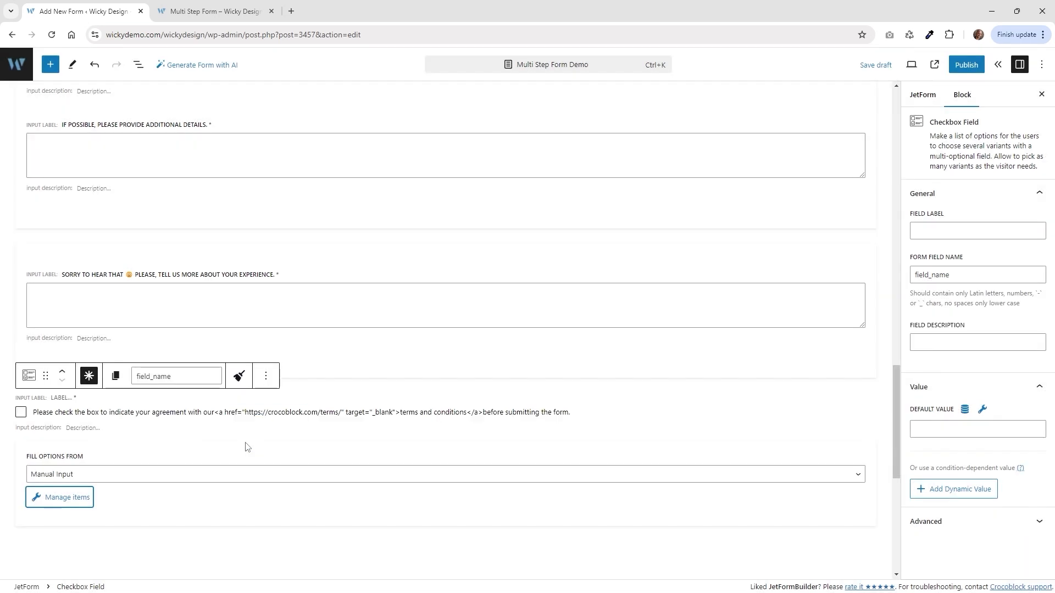
key("ctrl+Tab")
Add a Radio Field labelled with the feedback-sharing question below the checkbox.
left_click(287, 371)
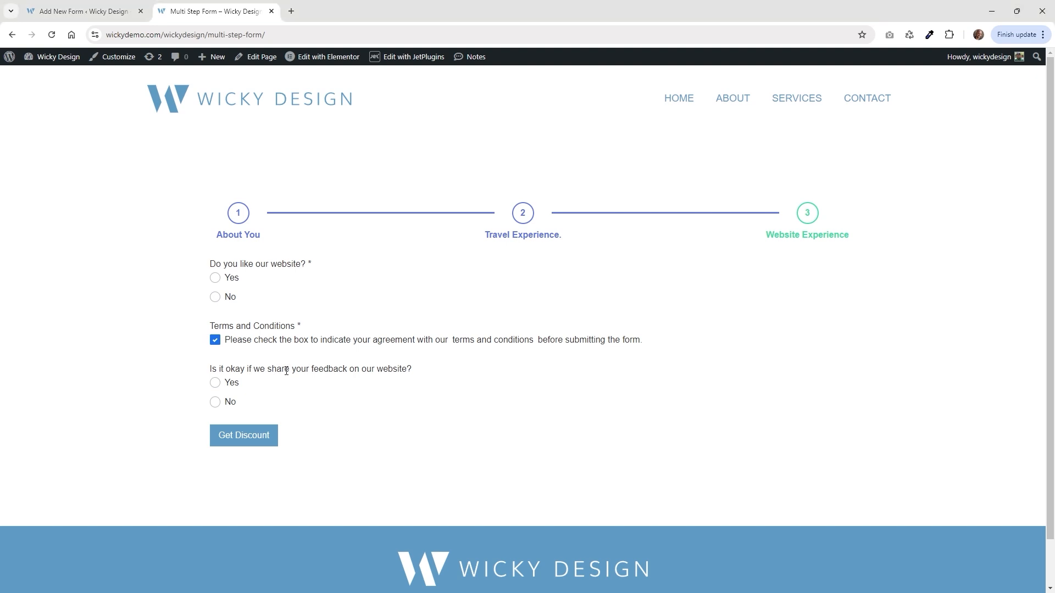
left_click(217, 384)
left_click(223, 403)
left_click(82, 11)
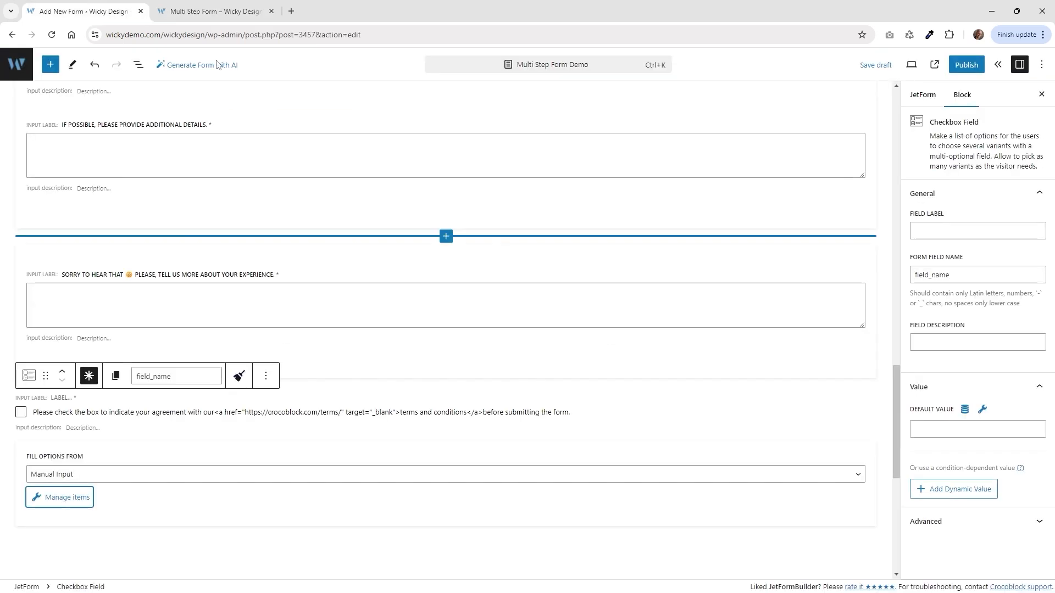
left_click(139, 65)
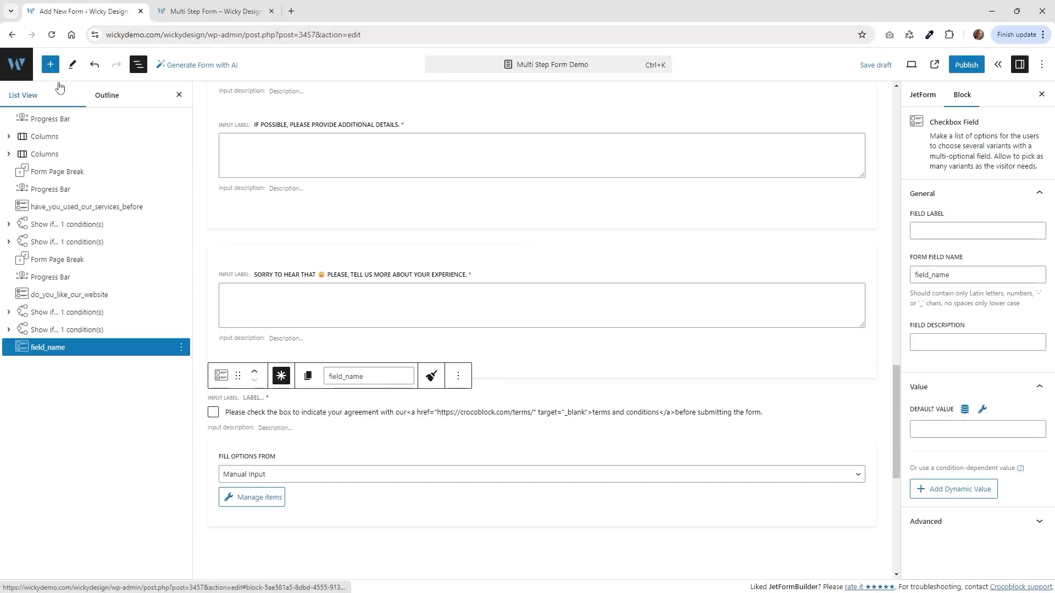
left_click(51, 66)
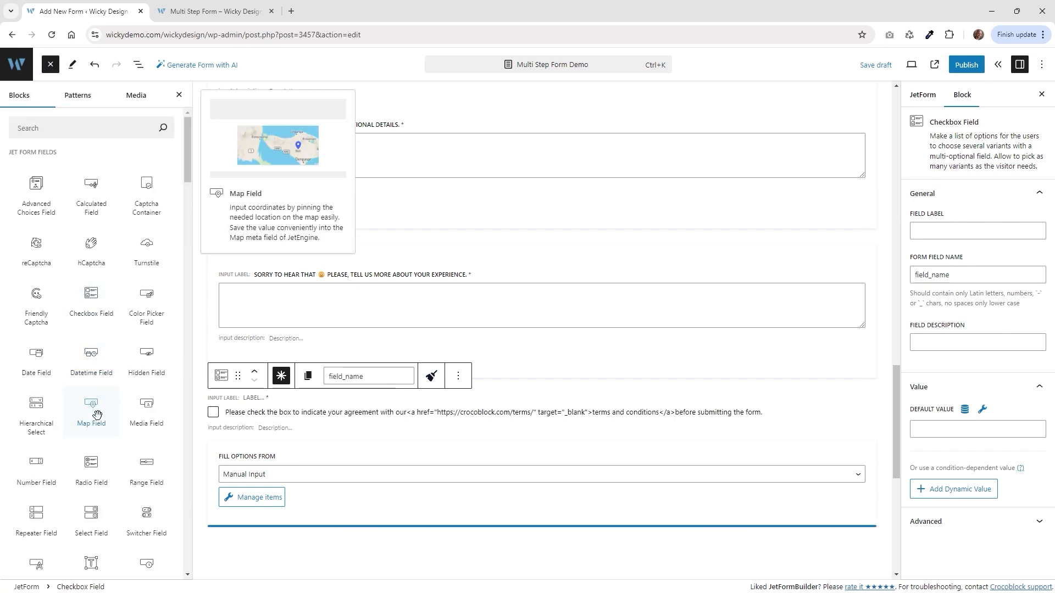
left_click(91, 470)
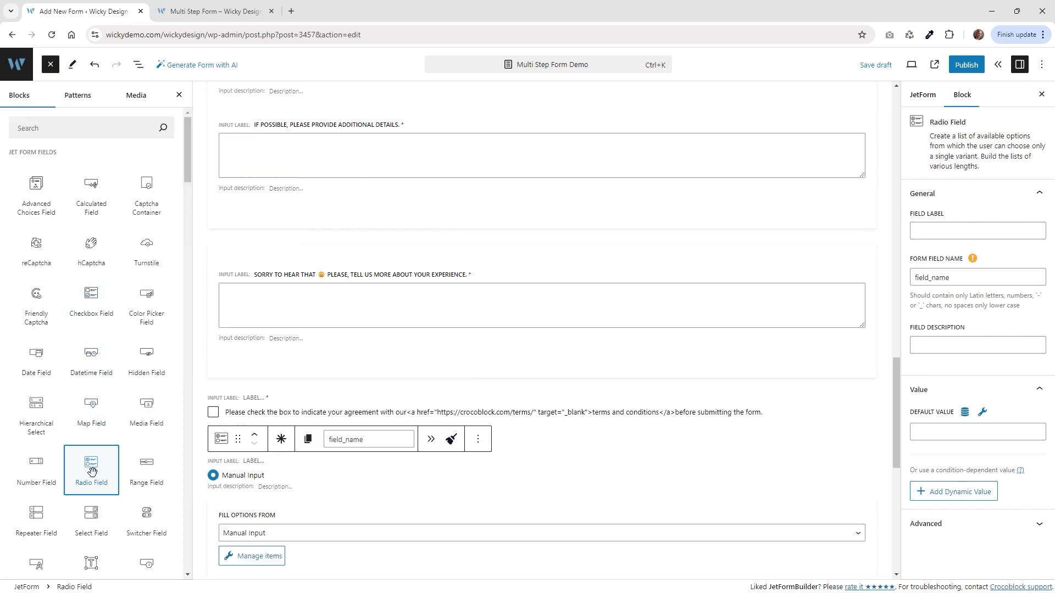
left_click(256, 462)
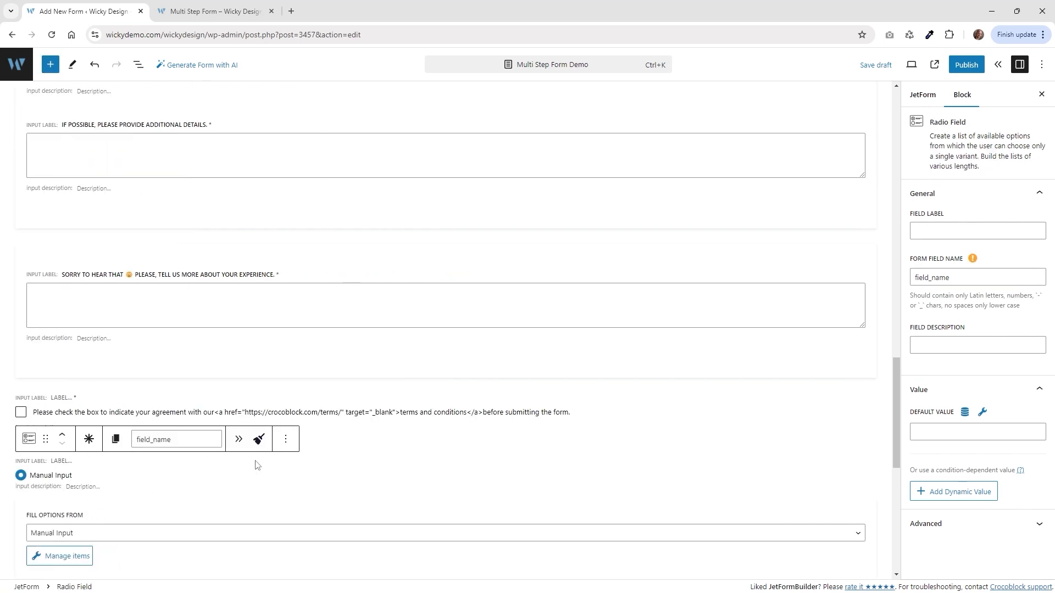
type("Is it okay if we share your feedback on our website?")
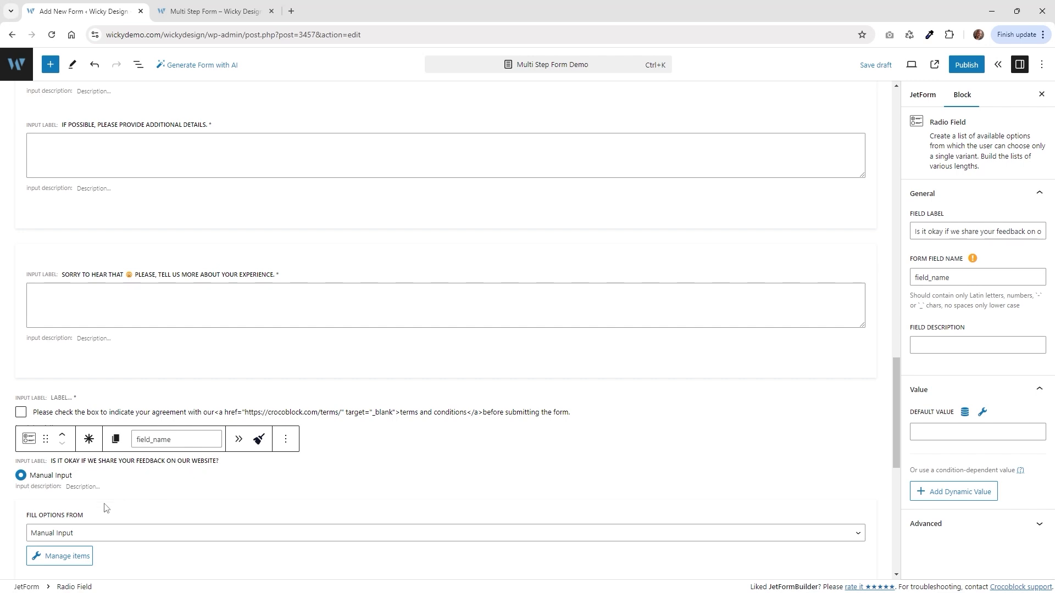
Give the radio field two options: Yes (yes_feedback) and No (no_feedbvack).
left_click(78, 556)
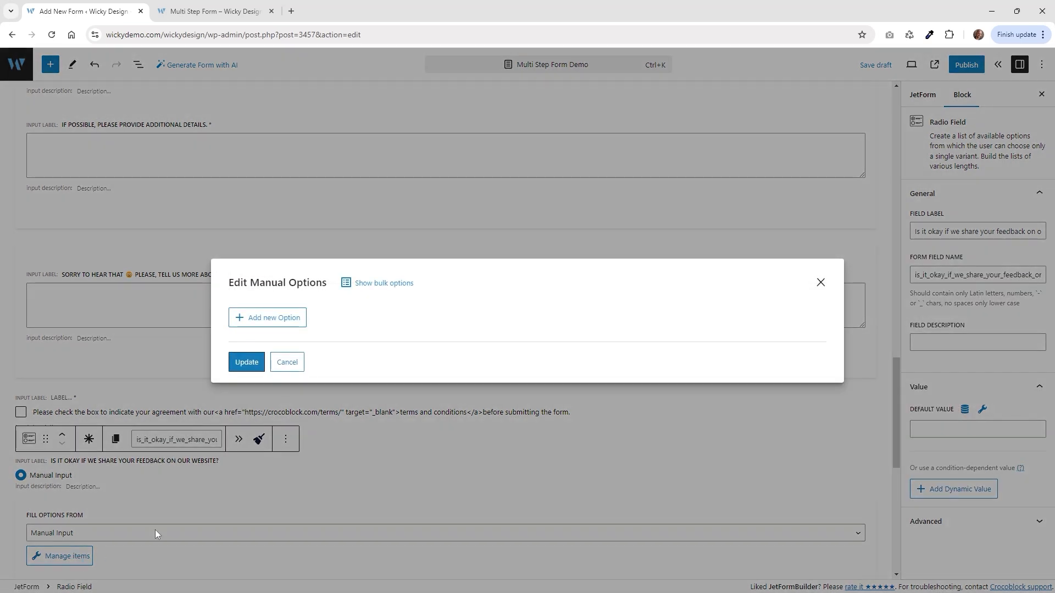
left_click(264, 318)
left_click(427, 274)
type("Yes")
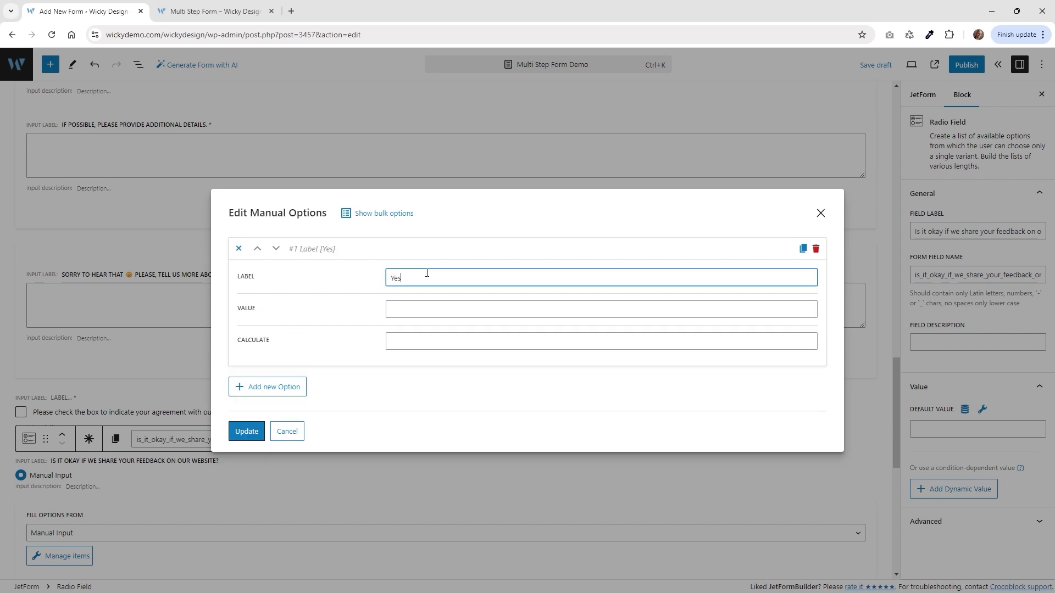
key("Tab")
type("y")
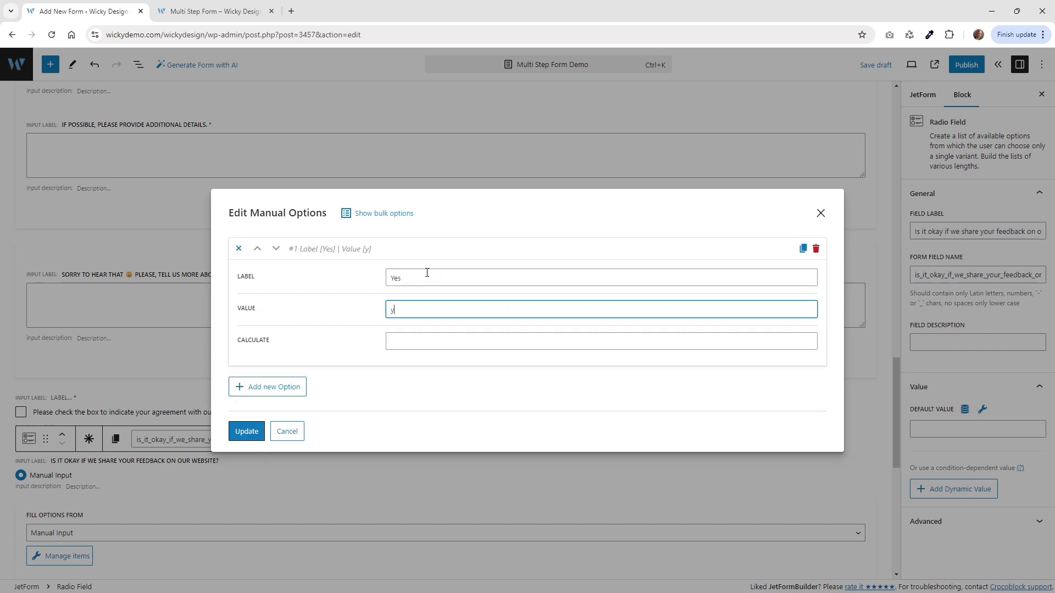
type("es_feedback")
left_click(280, 387)
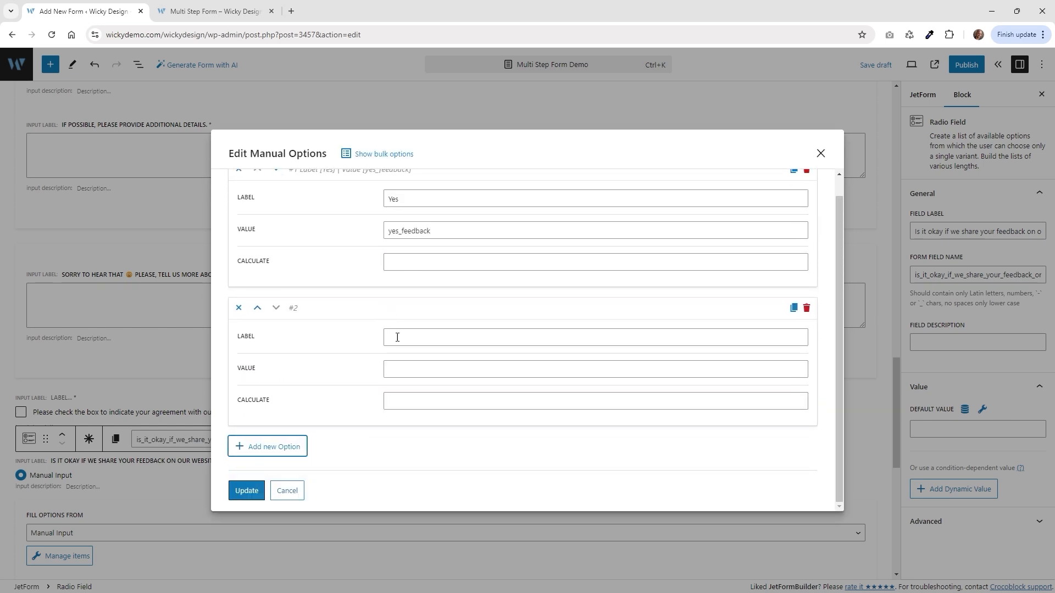
left_click(405, 336)
type("No")
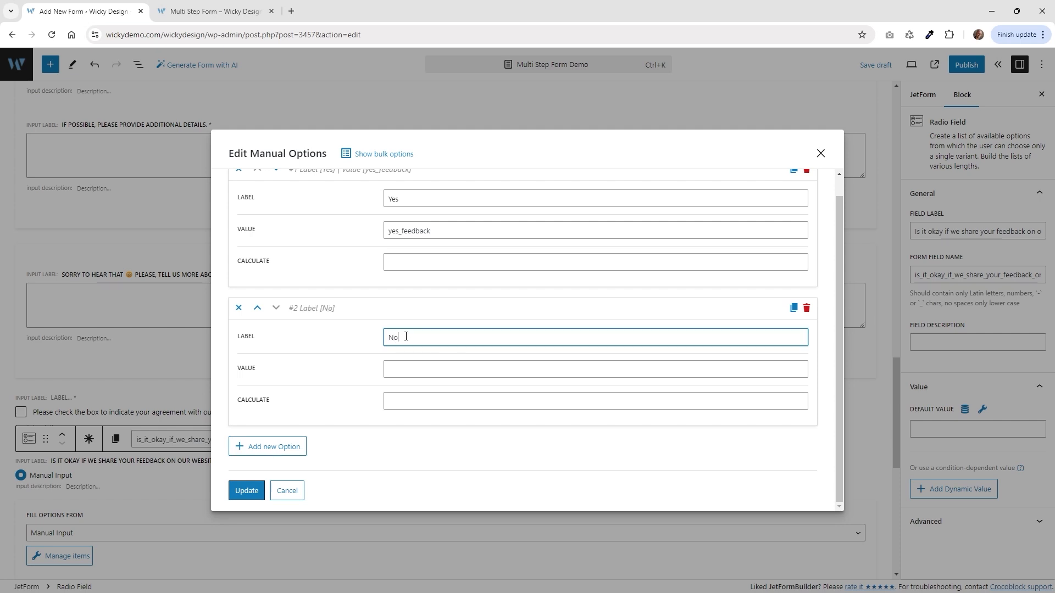
key("Tab")
type("no_")
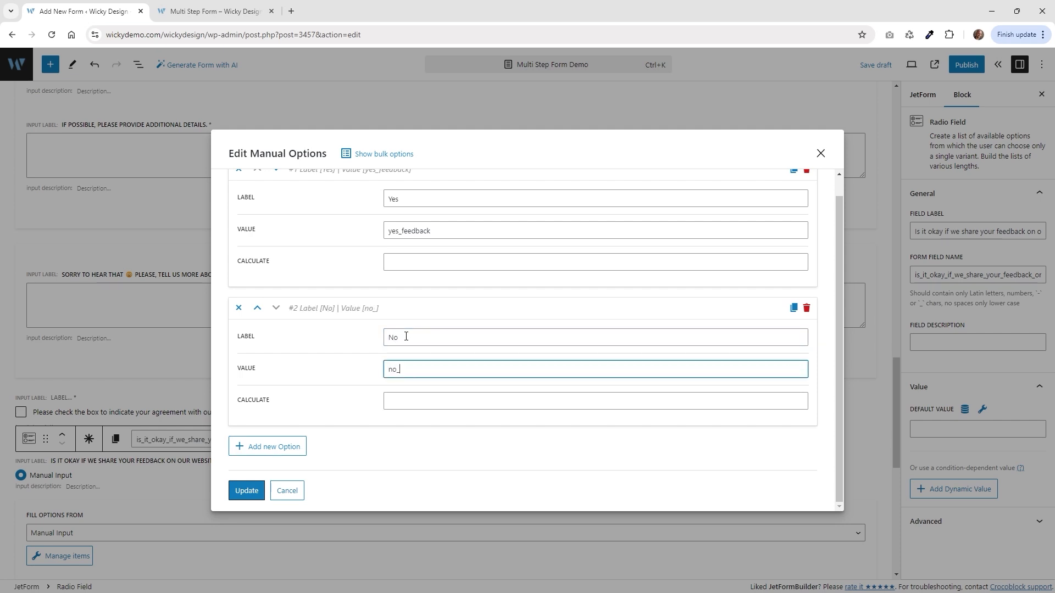
type("feedbvack")
left_click(247, 491)
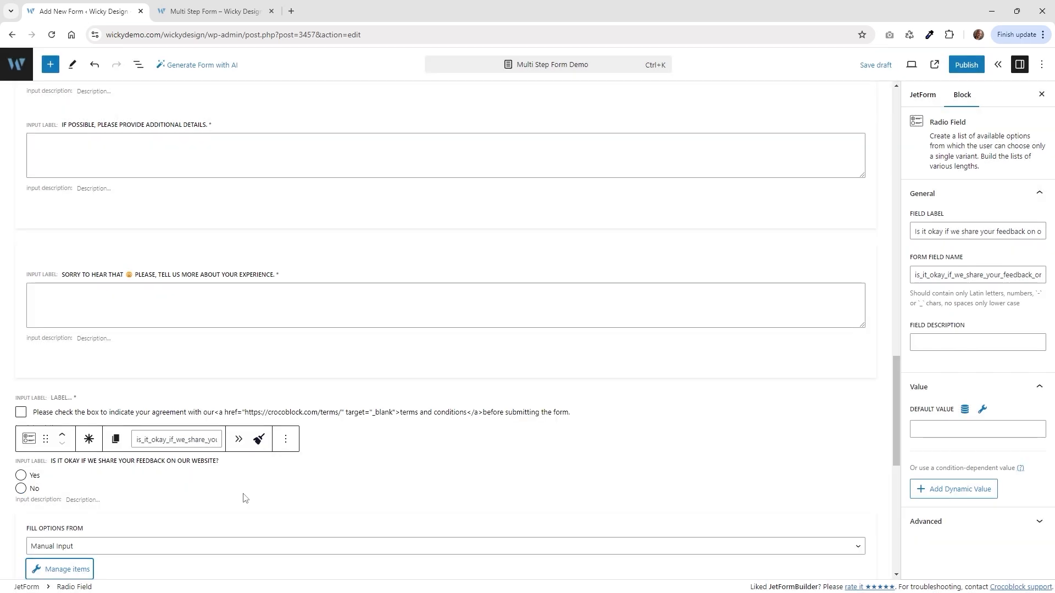
Add an Action Button block below the feedback-sharing question.
left_click(189, 7)
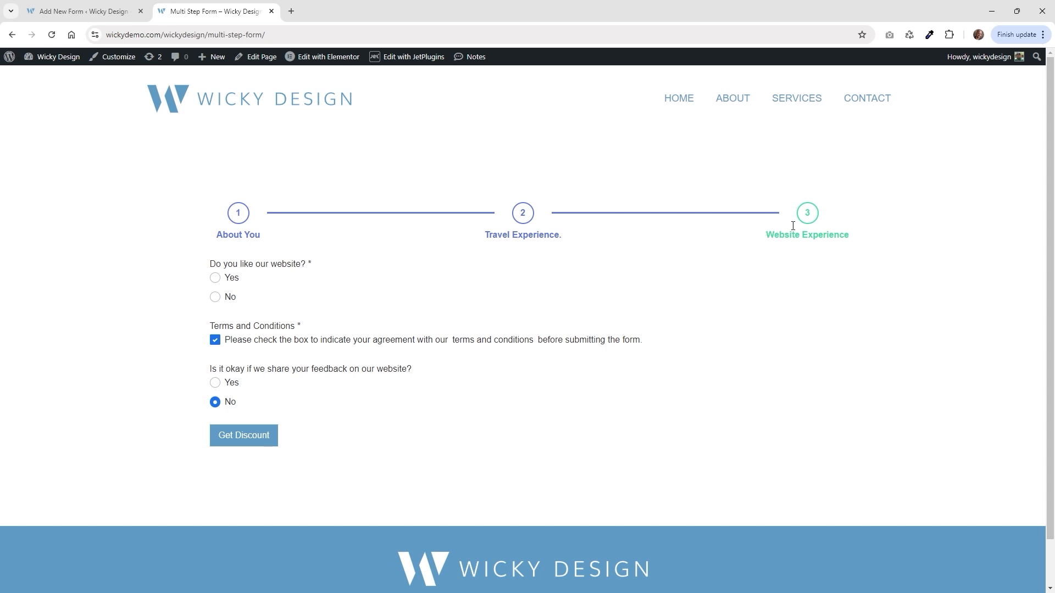
left_click(22, 7)
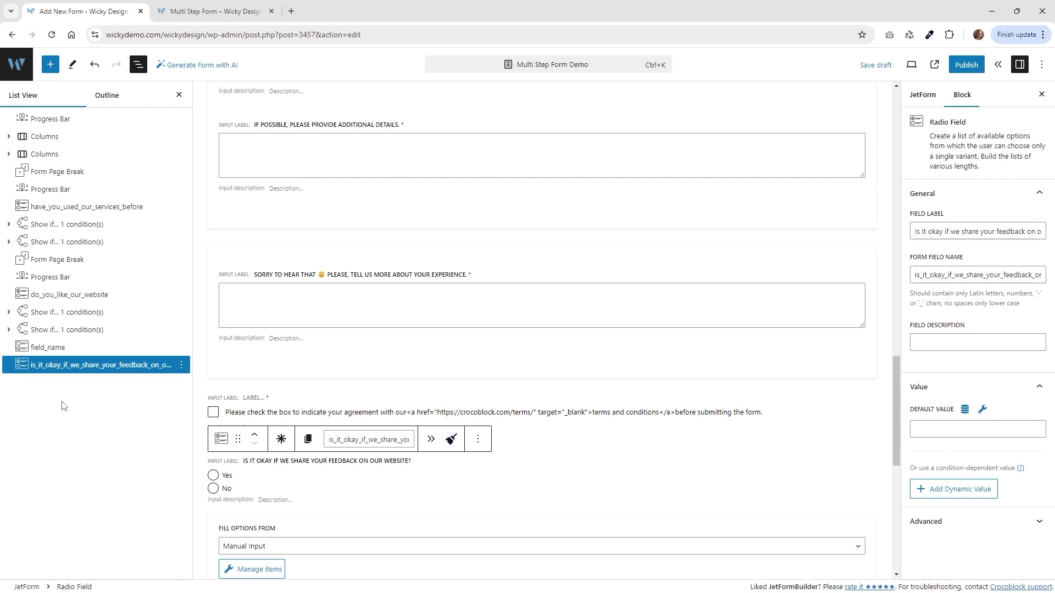
left_click(50, 66)
scroll(125, 343, "down", 6)
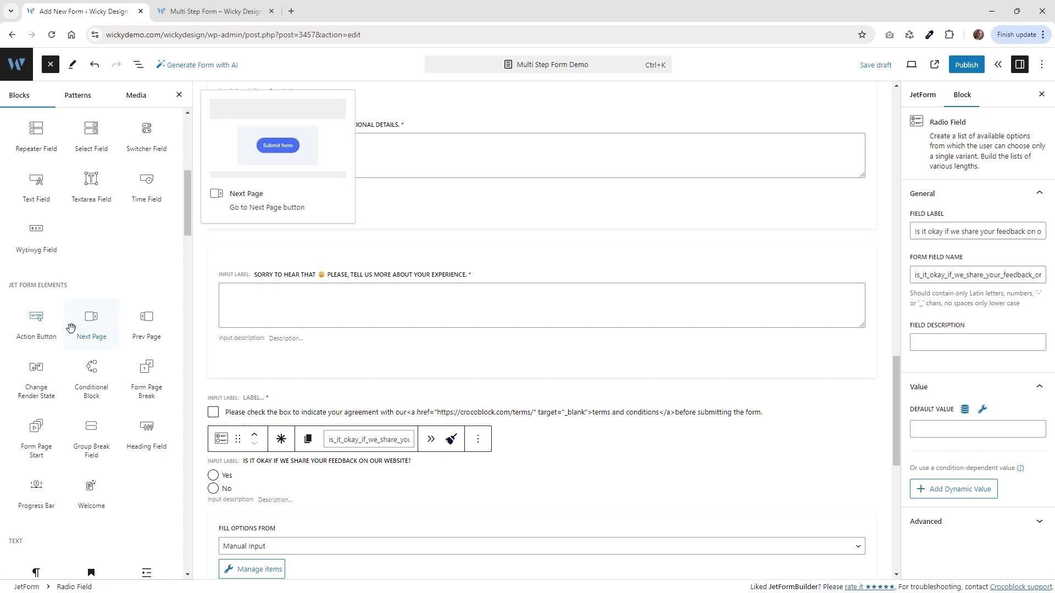
mouse_move(34, 333)
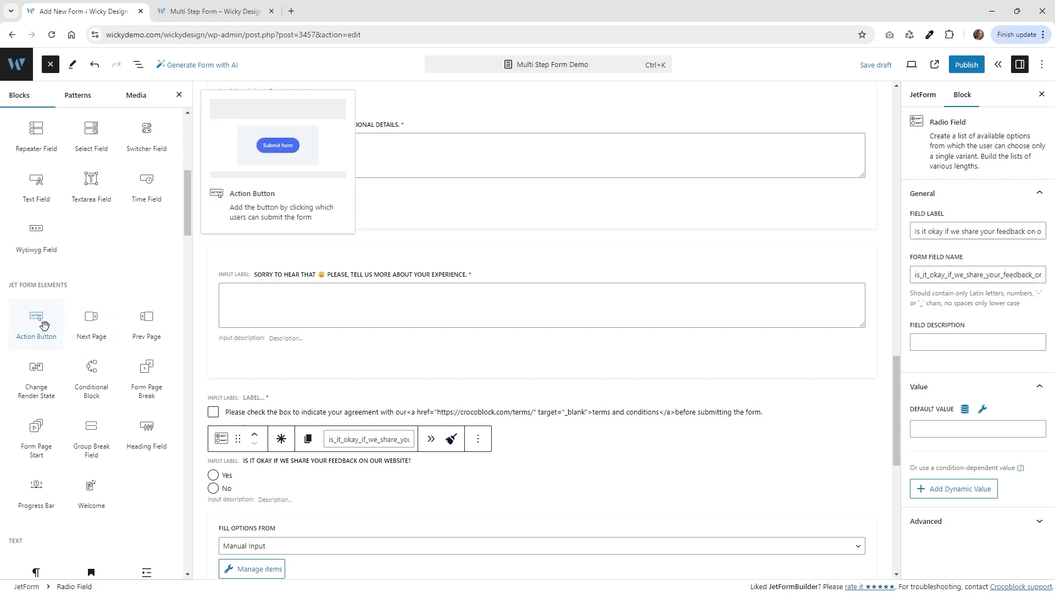
left_click(43, 320)
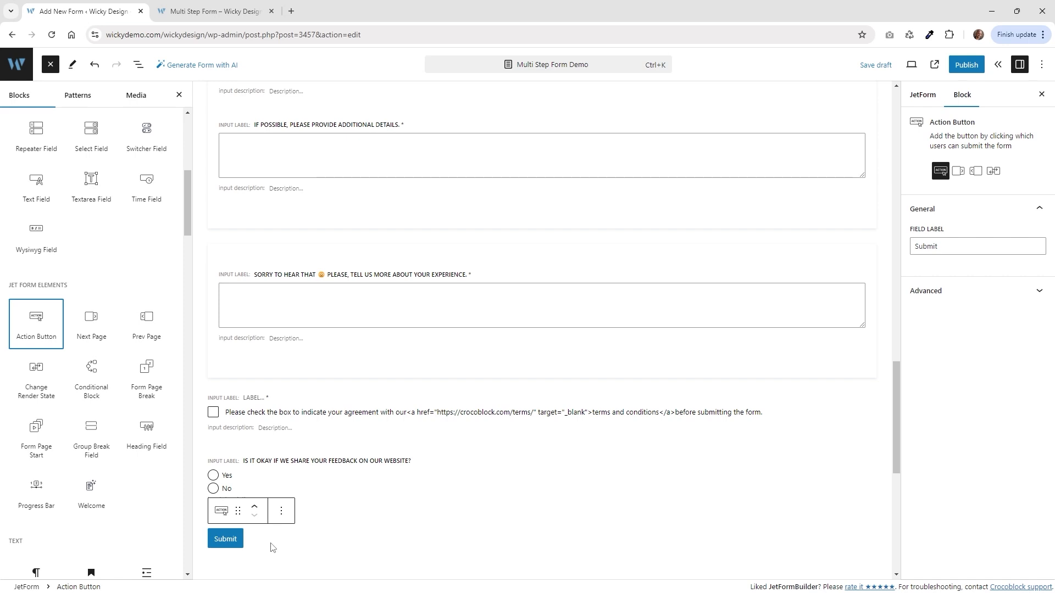
key("Escape")
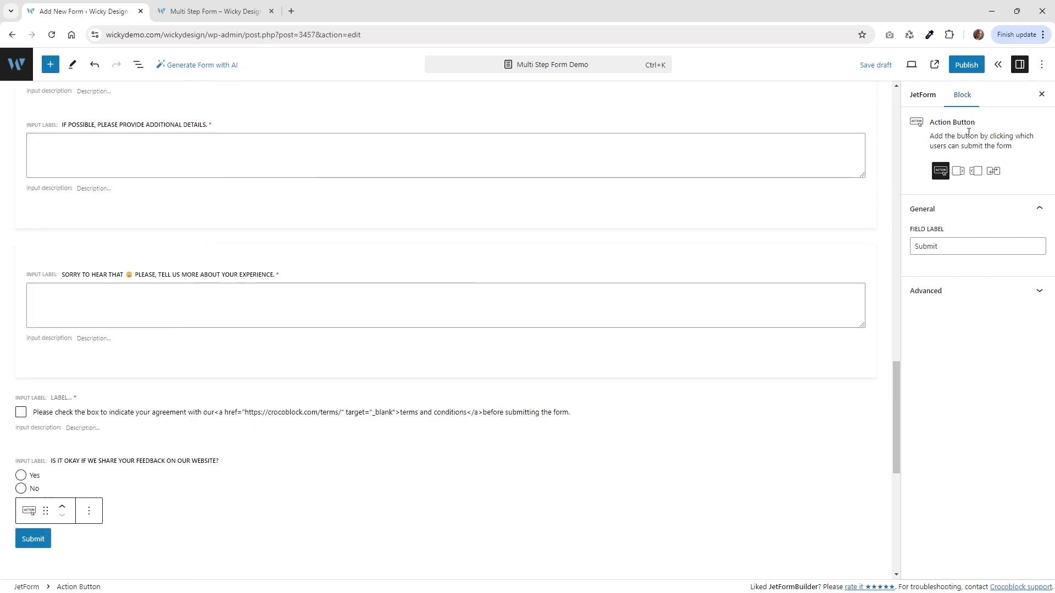
Change the button's label from Submit to Get Discount.
left_click(936, 246)
left_click_drag(937, 245, 912, 253)
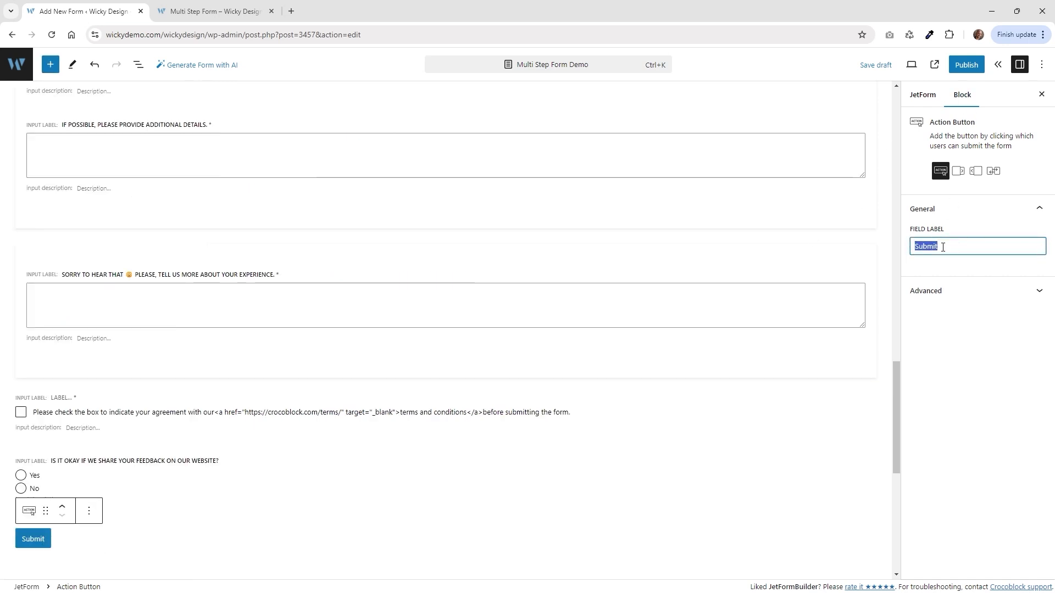
type("Get Discount")
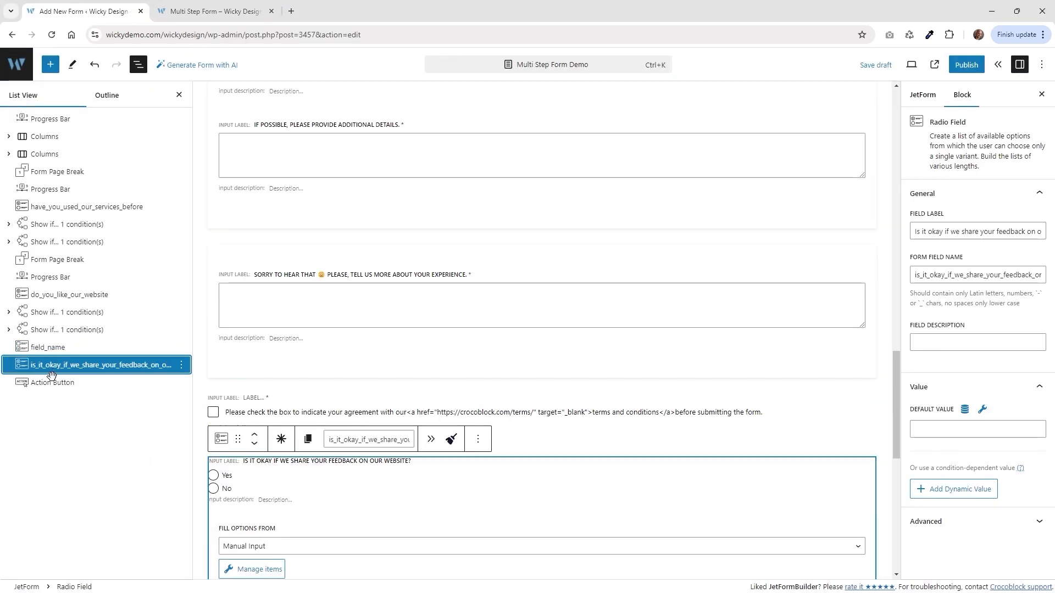
left_click(76, 382)
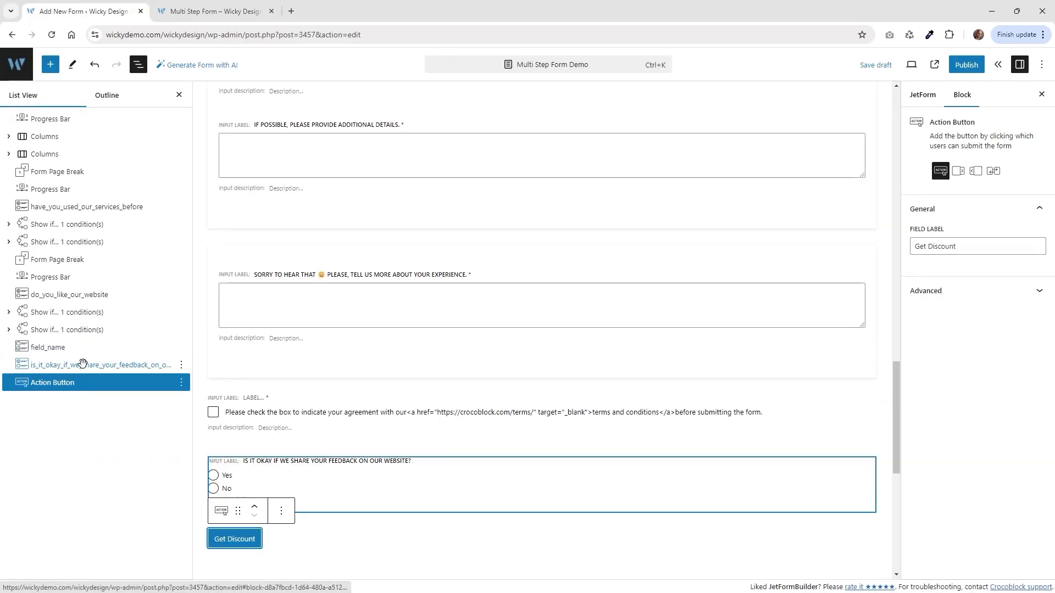
Insert a Form Page Break block after the Get Discount button.
left_click(50, 64)
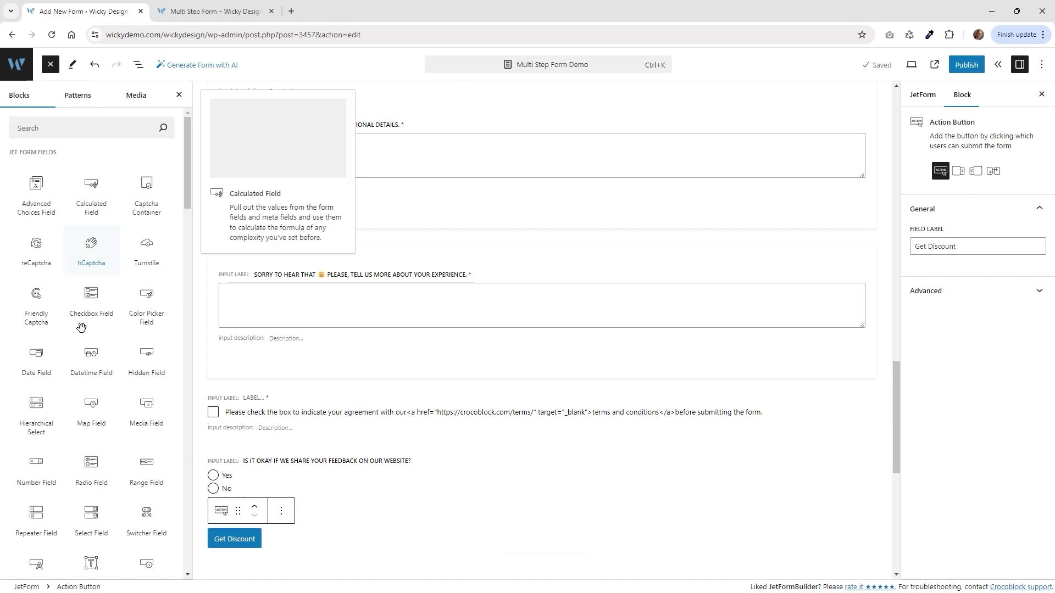
scroll(88, 401, "down", 7)
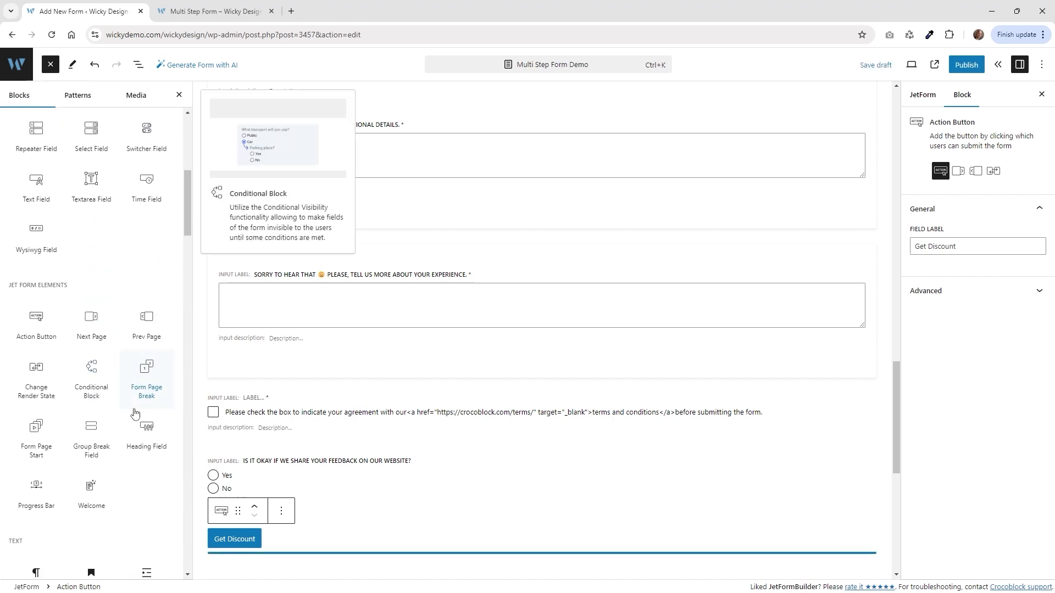
left_click(145, 369)
scroll(434, 434, "down", 2)
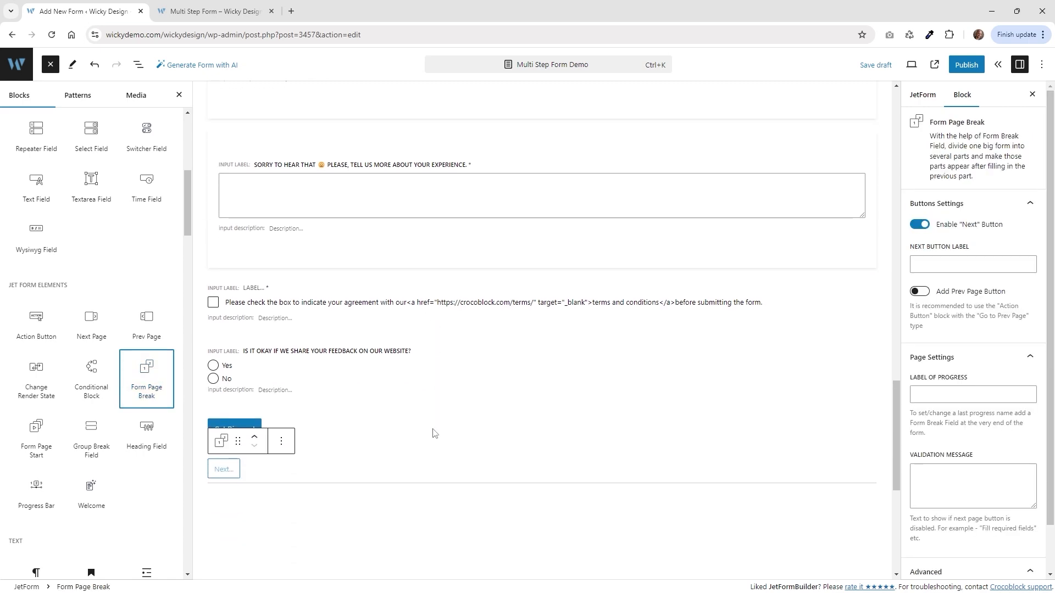
Check the Website Experience step label on the live page, then begin the break's progress label.
key("ctrl+Tab")
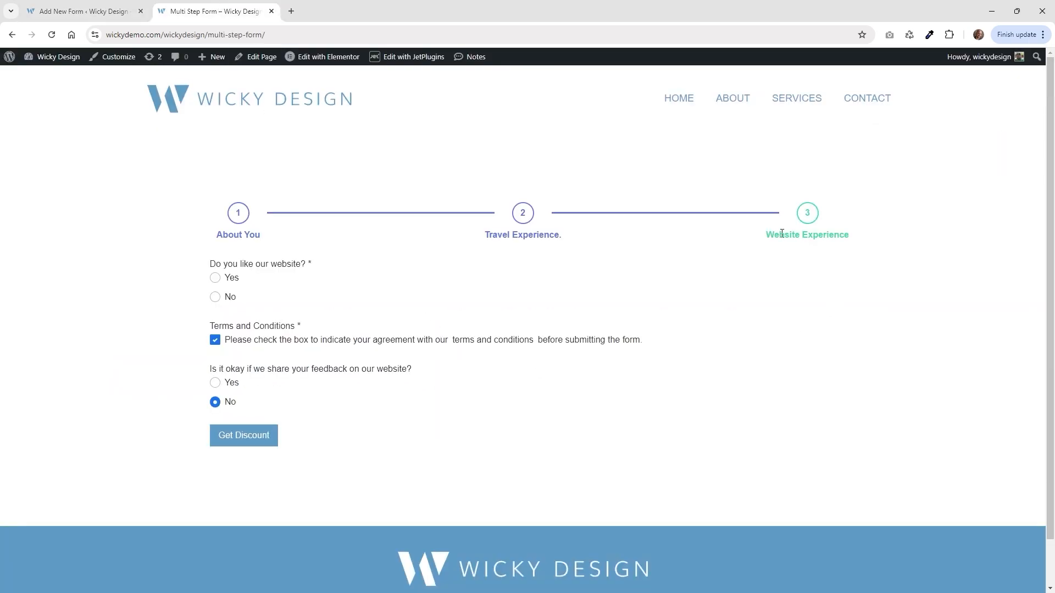
left_click_drag(782, 234, 855, 242)
left_click(854, 243)
left_click_drag(766, 234, 786, 235)
left_click(821, 232)
left_click(112, 11)
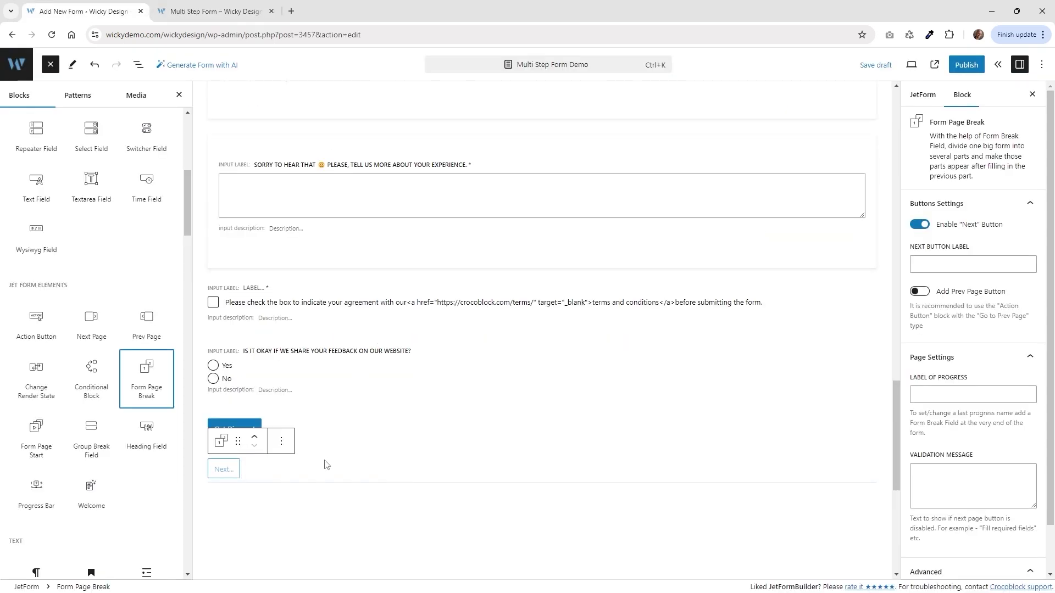
left_click(256, 474)
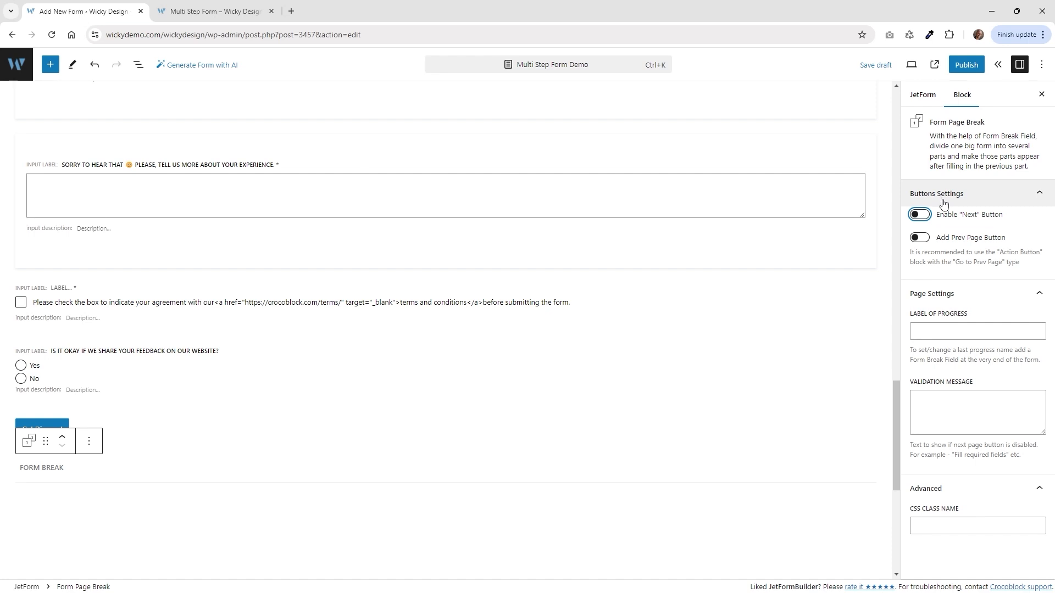
left_click(953, 330)
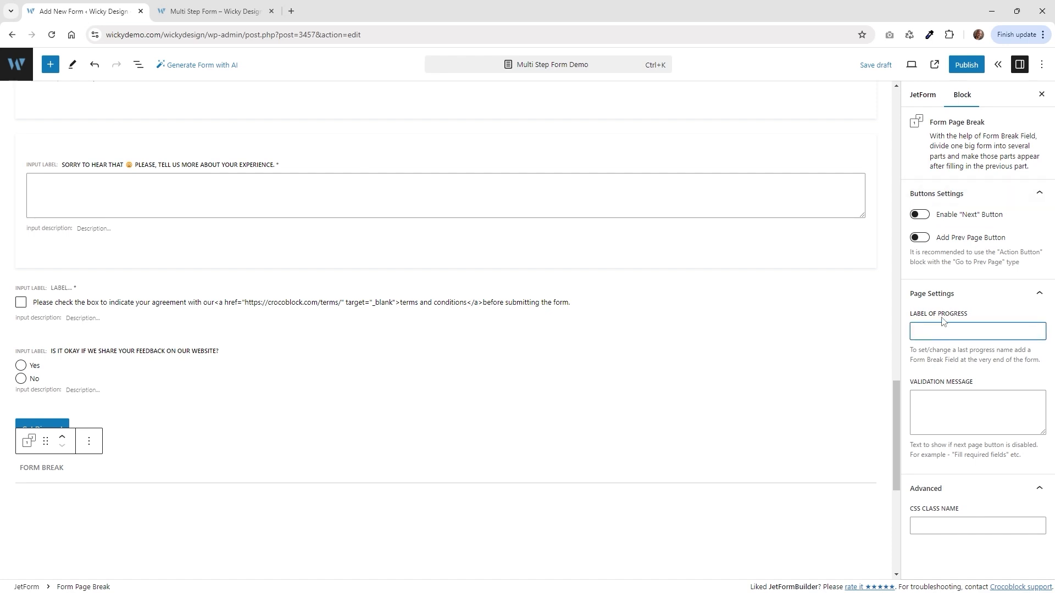
Set the page break's Label of Progress to Website Experience and check the live page.
type("Website Experience")
scroll(207, 461, "up", 1)
scroll(207, 461, "down", 2)
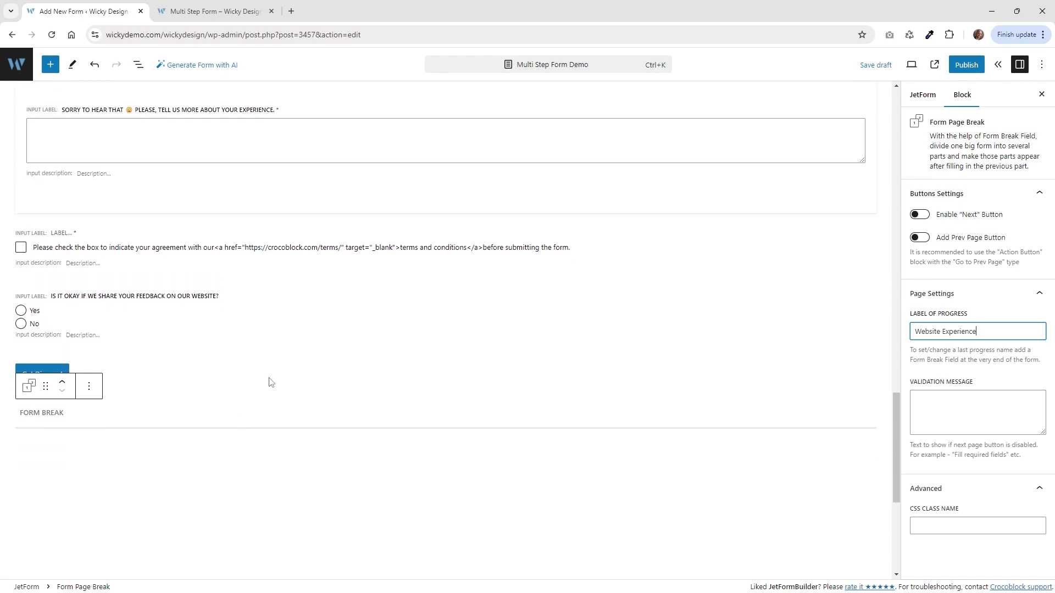
left_click(254, 9)
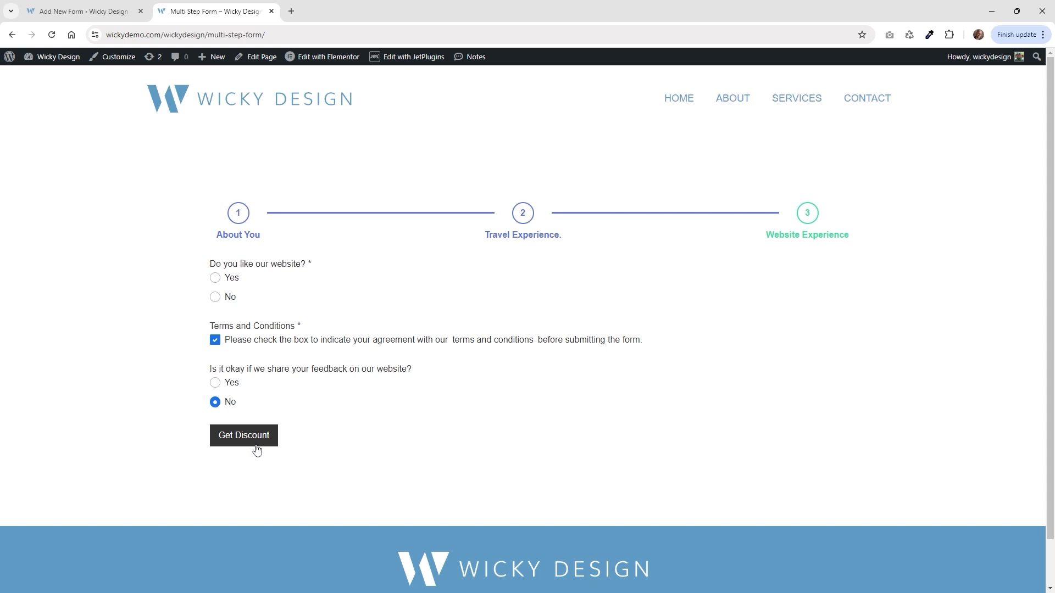
key("ctrl+shift+Tab")
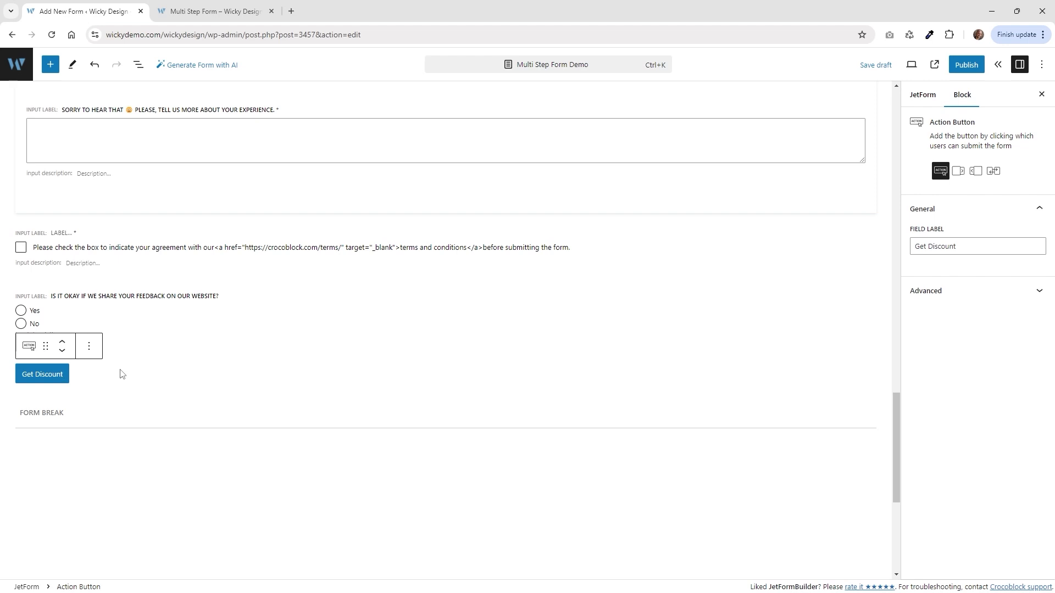
Review the Save Form Record action, leaving its IP-storage and spam-record options off.
left_click(922, 98)
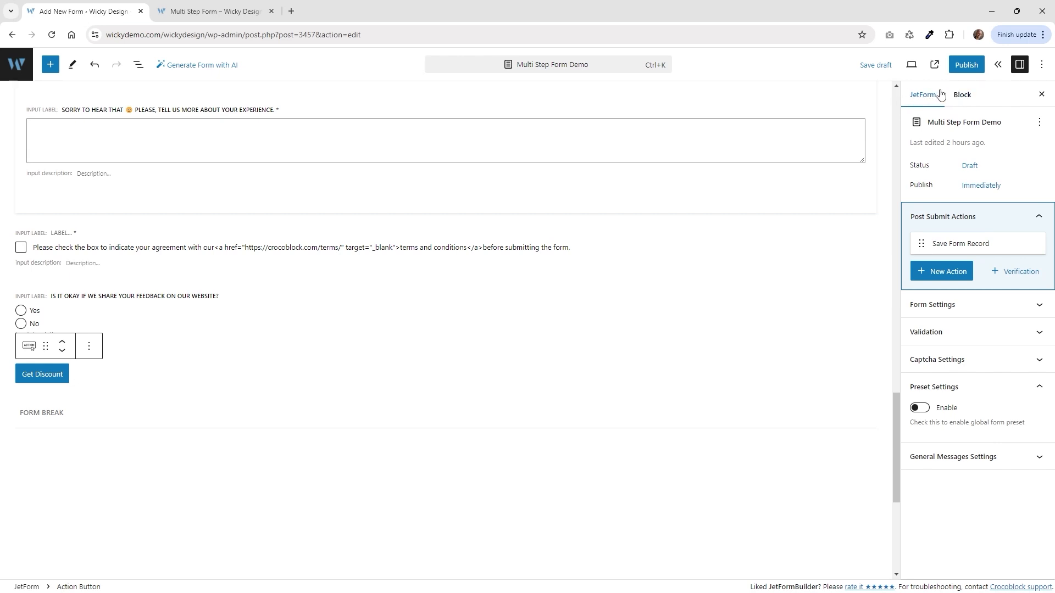
mouse_move(946, 246)
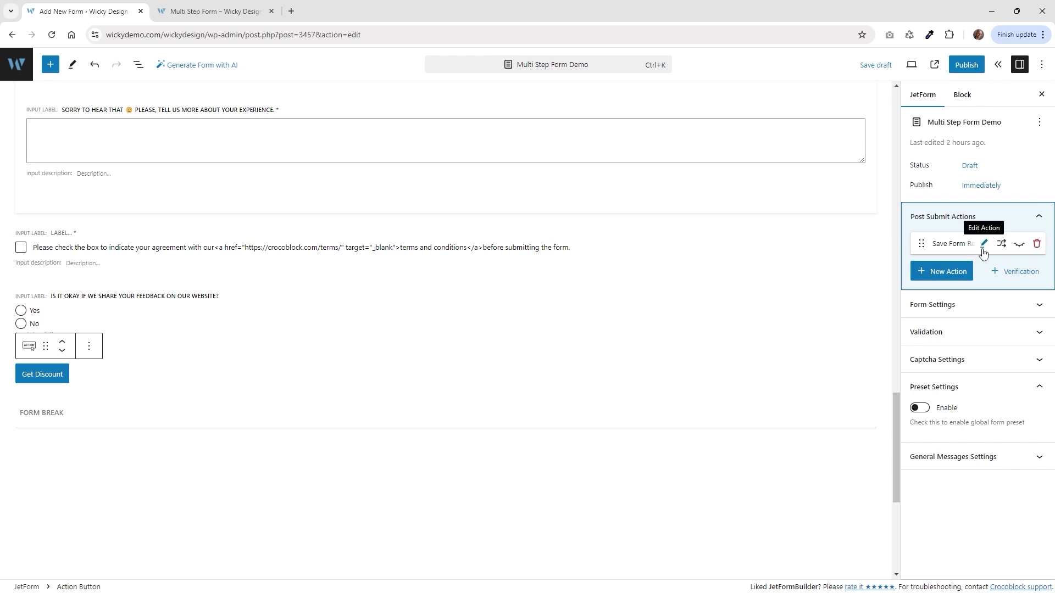
left_click(984, 244)
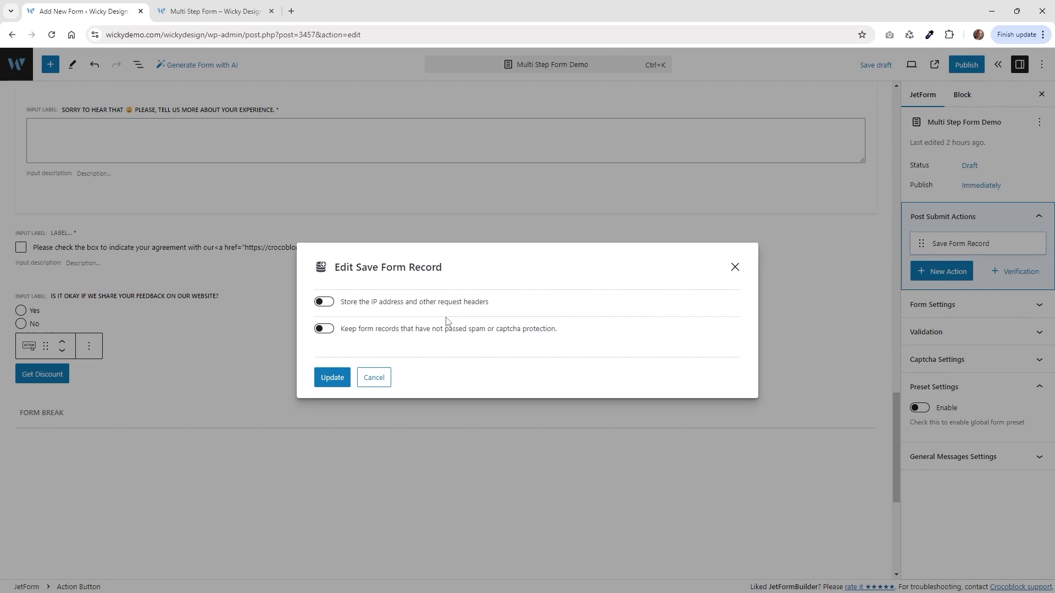
left_click(735, 267)
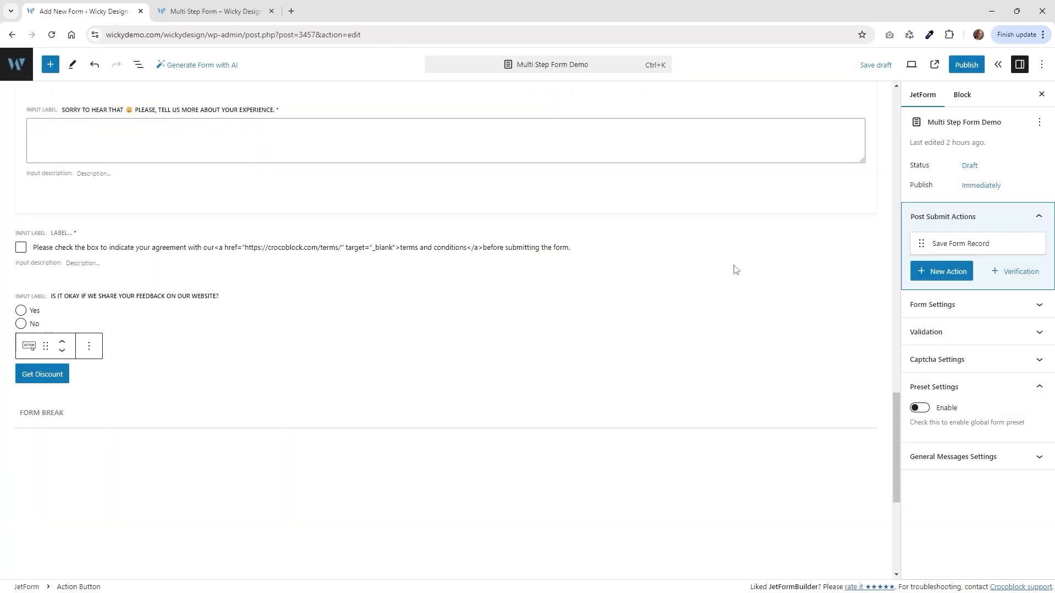
left_click(936, 280)
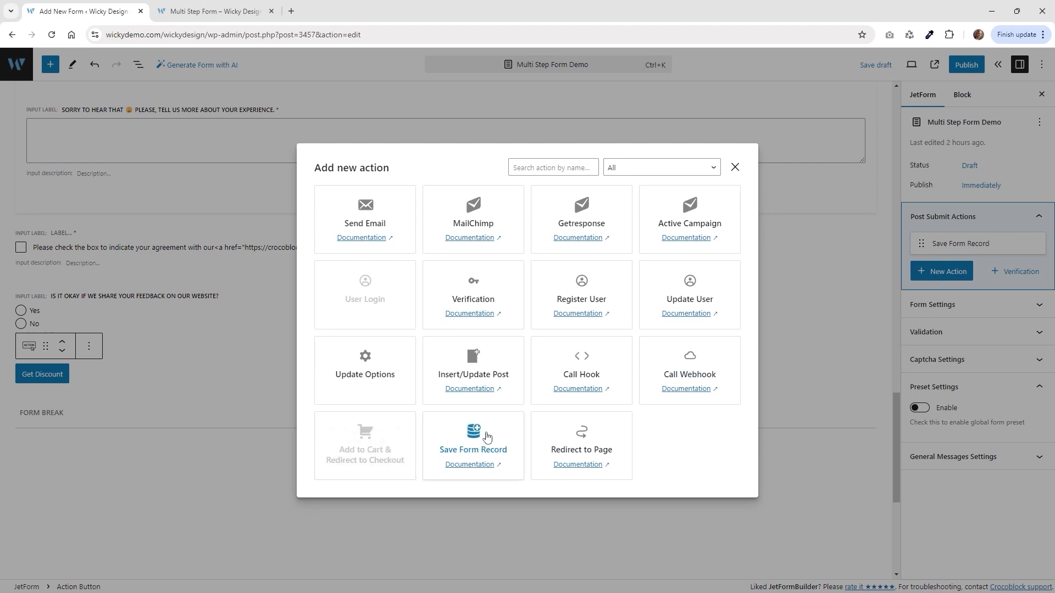
left_click(735, 168)
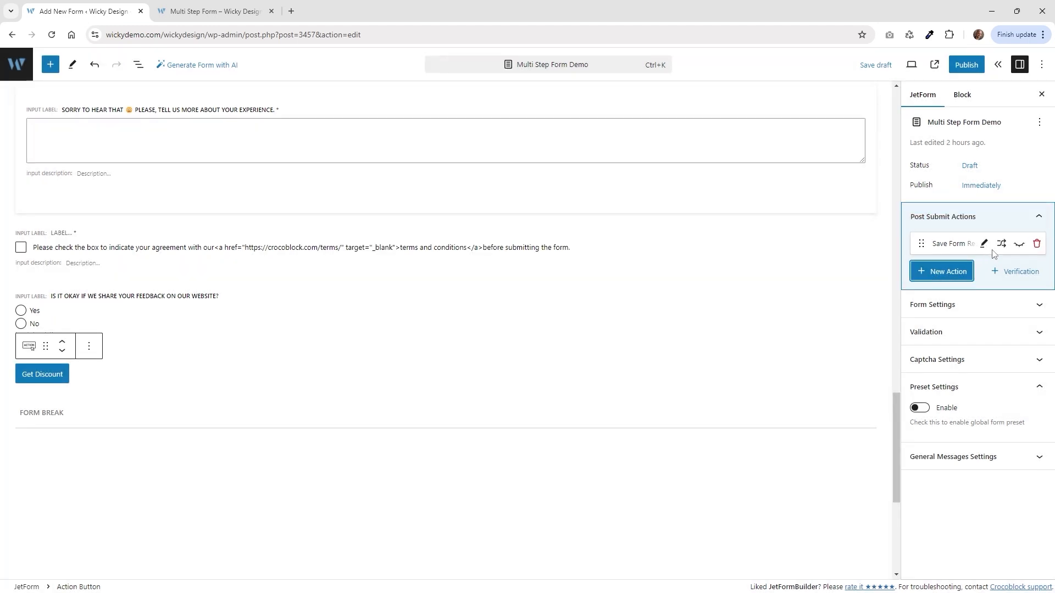
left_click(984, 244)
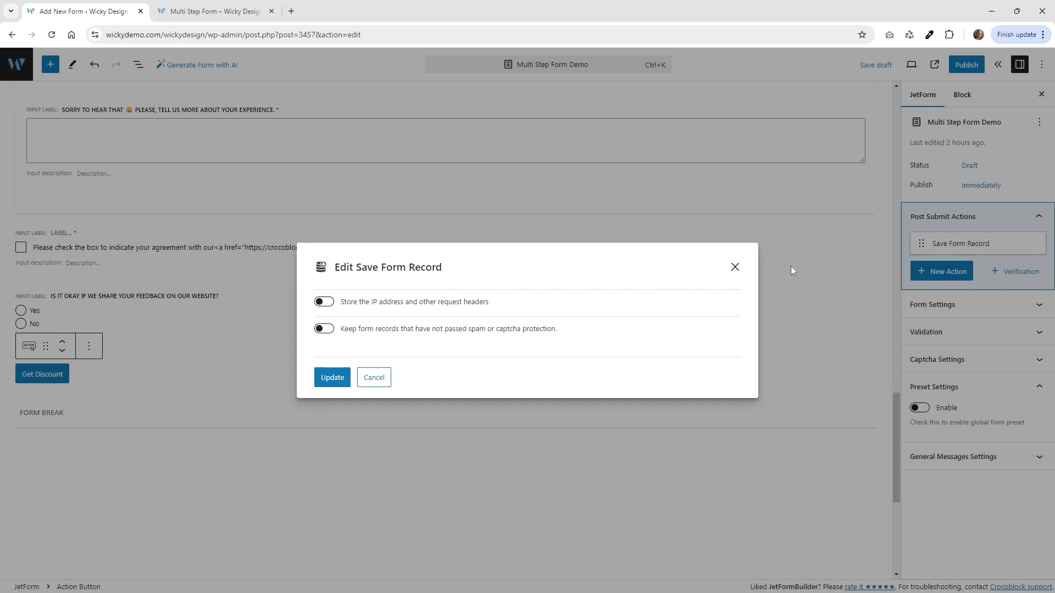
left_click(734, 267)
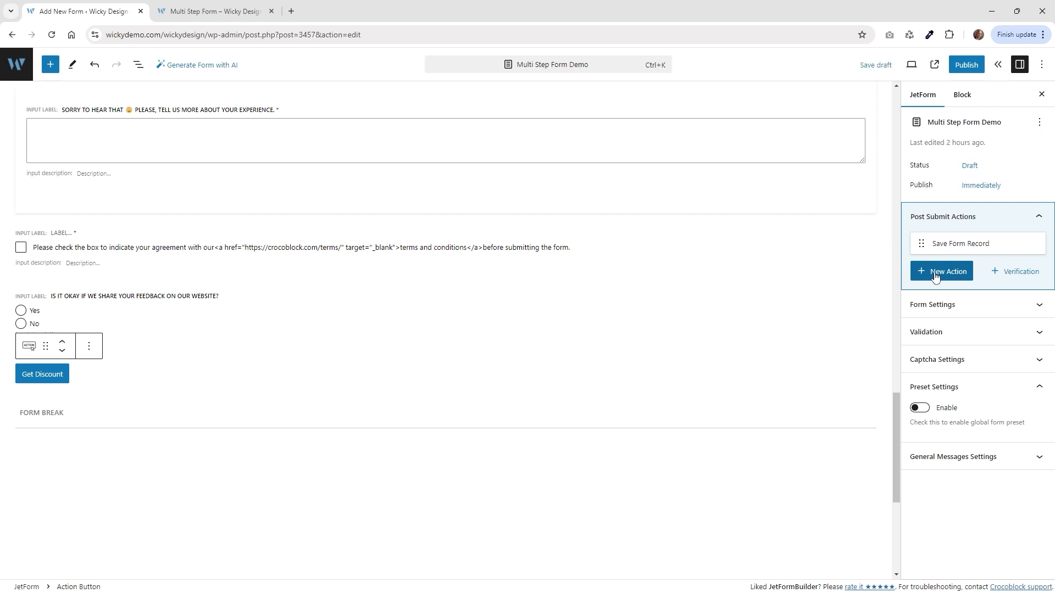
Add a Send Email action mailing to the form's Email field, with reply-to left unset.
left_click(935, 274)
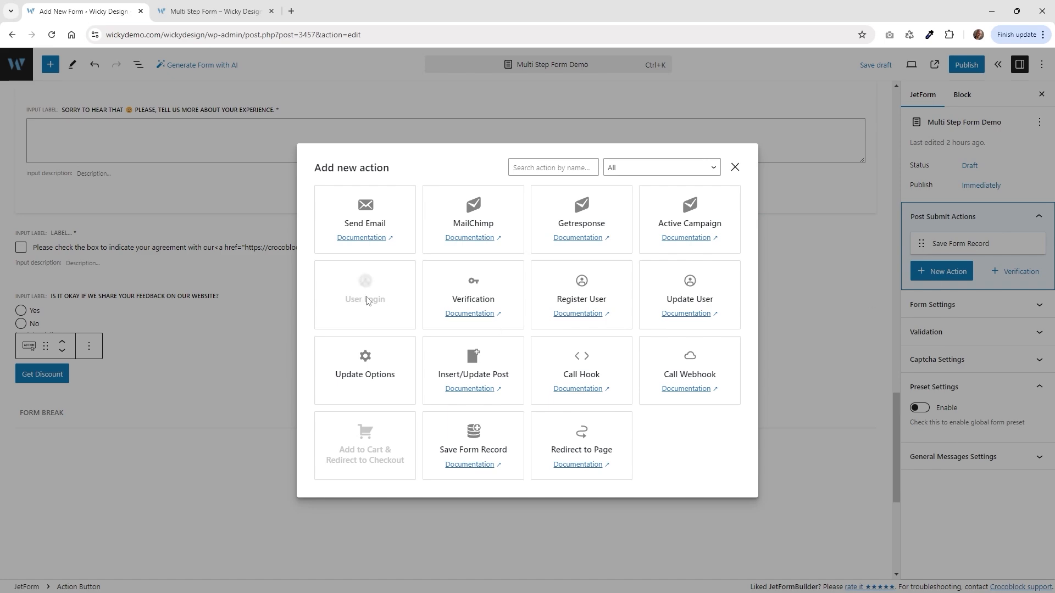
left_click(365, 214)
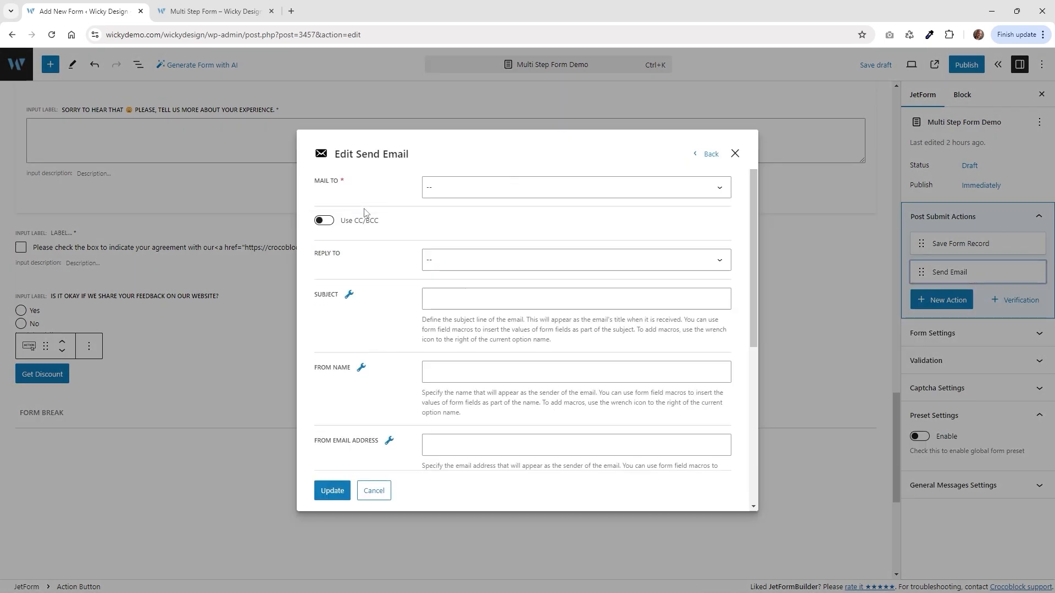
left_click(464, 193)
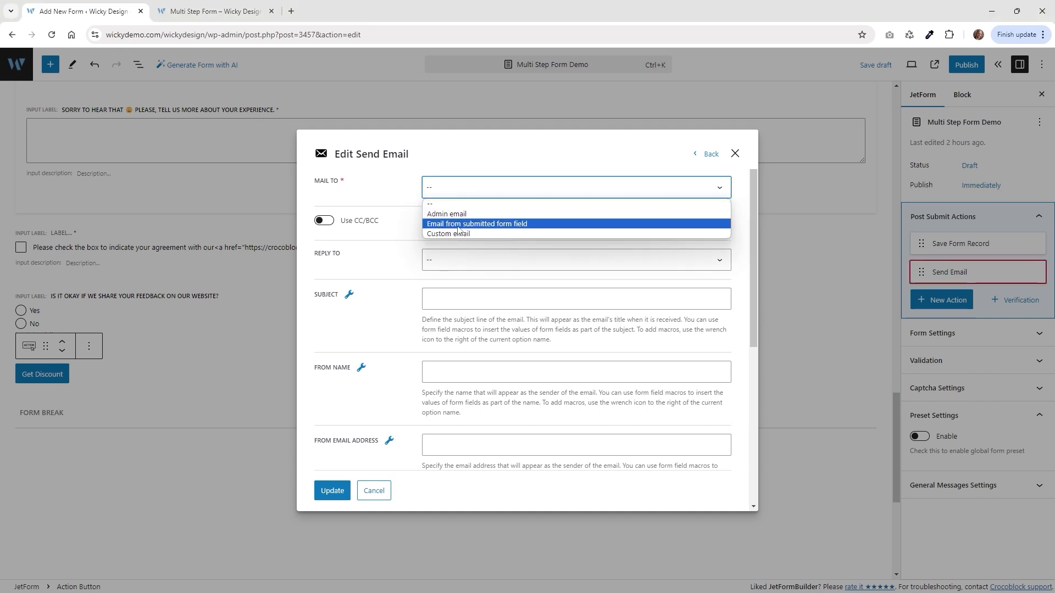
left_click(507, 226)
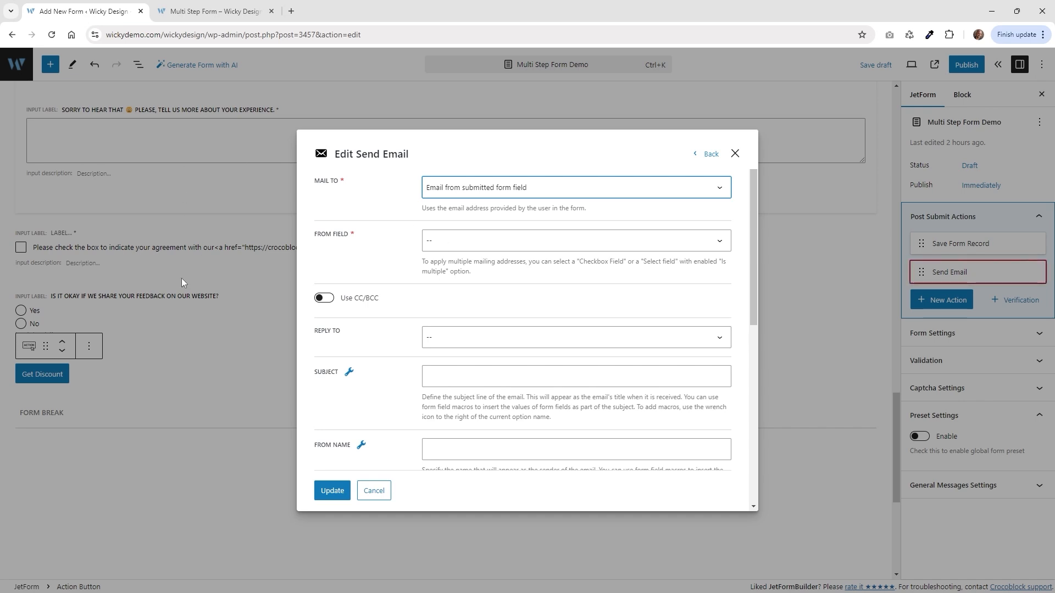
left_click(440, 244)
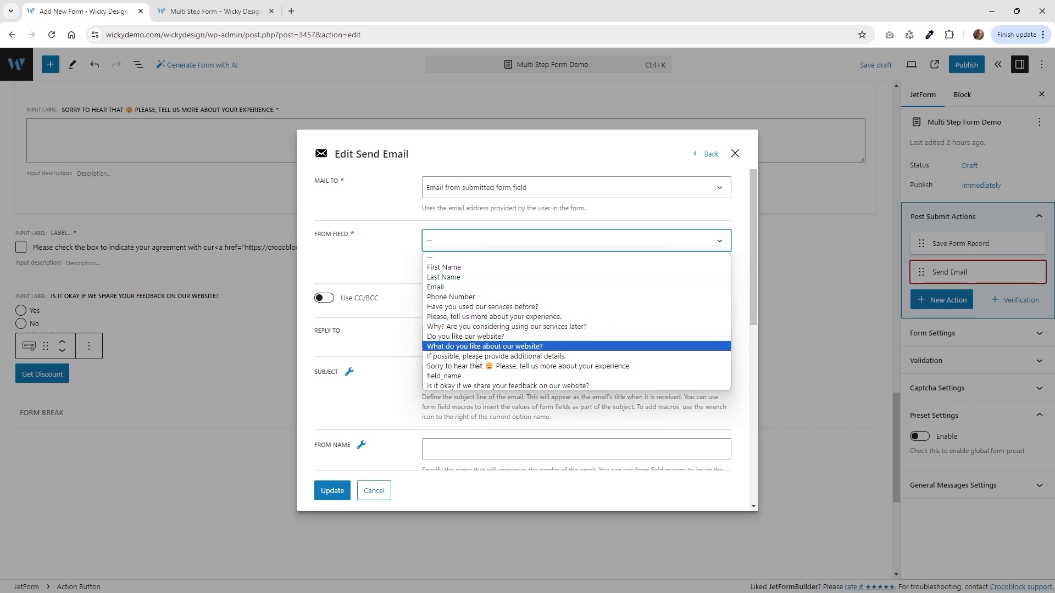
left_click(456, 287)
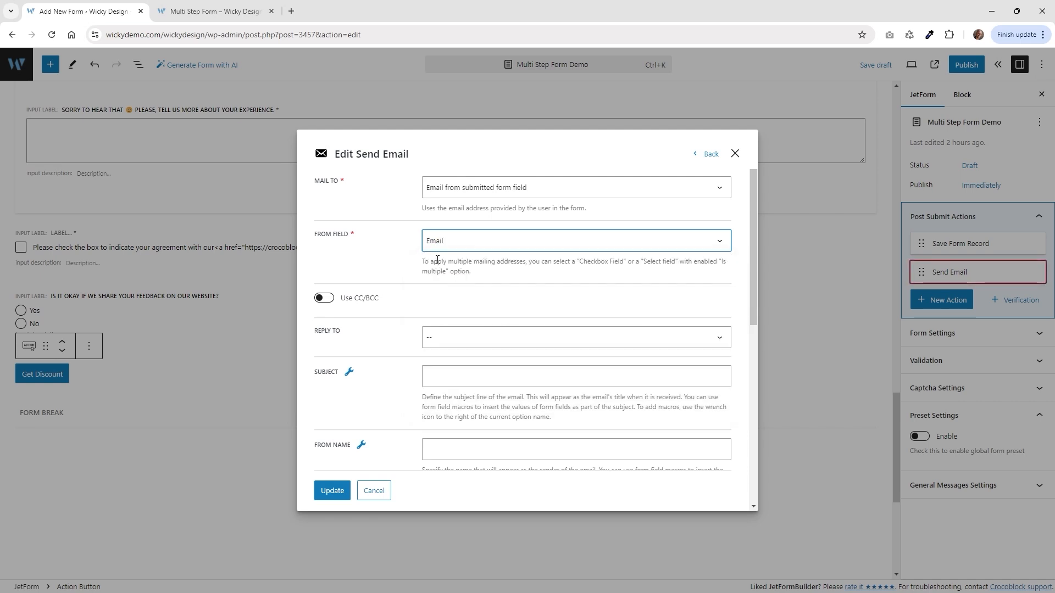
left_click(479, 336)
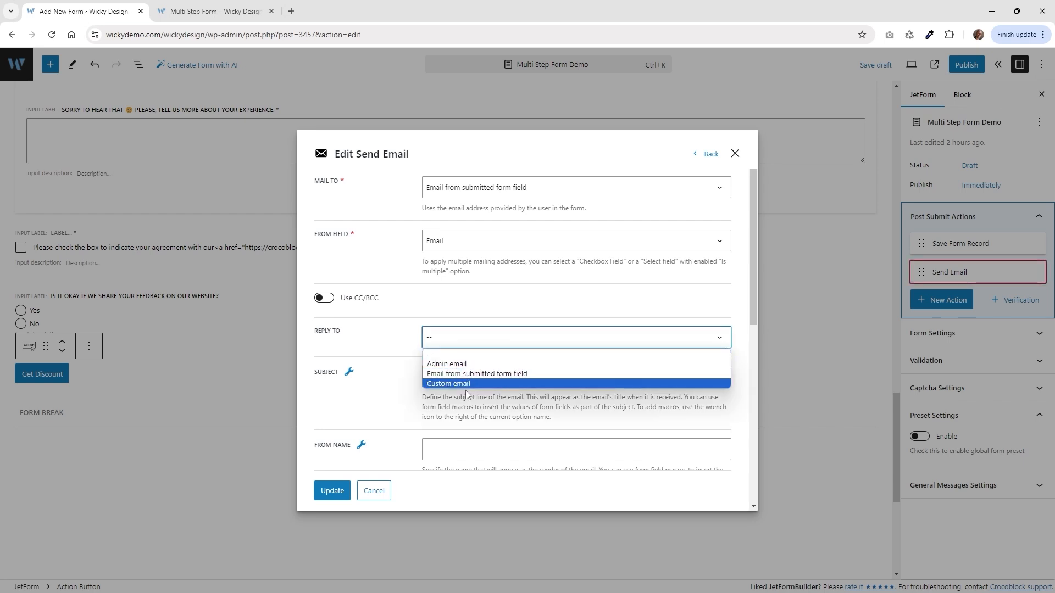
left_click(361, 410)
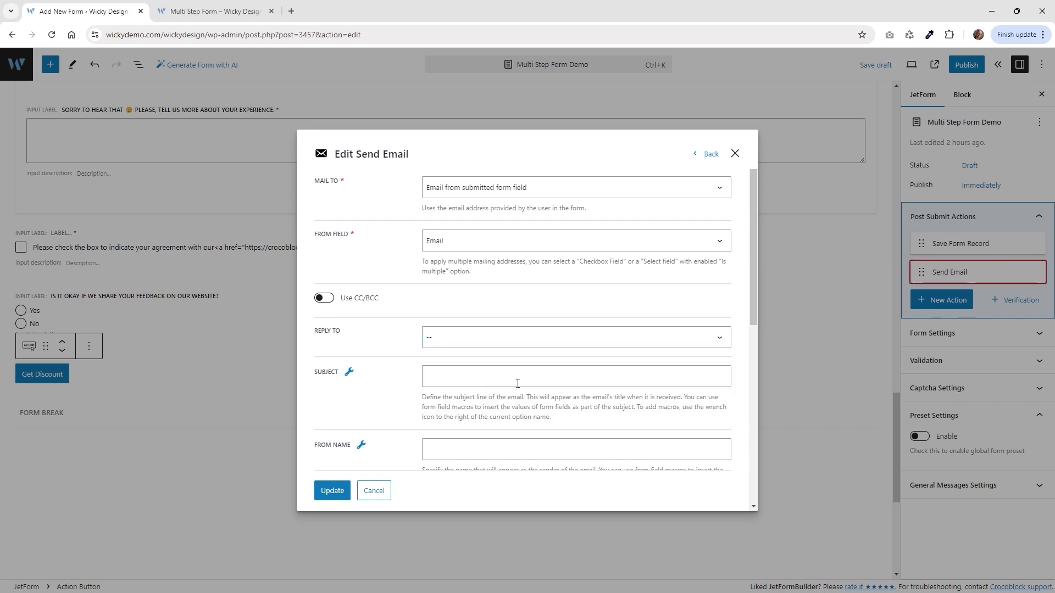
Enter subject Discount Code Here!, From Name Wicky Design and the sender email address.
scroll(443, 381, "down", 2)
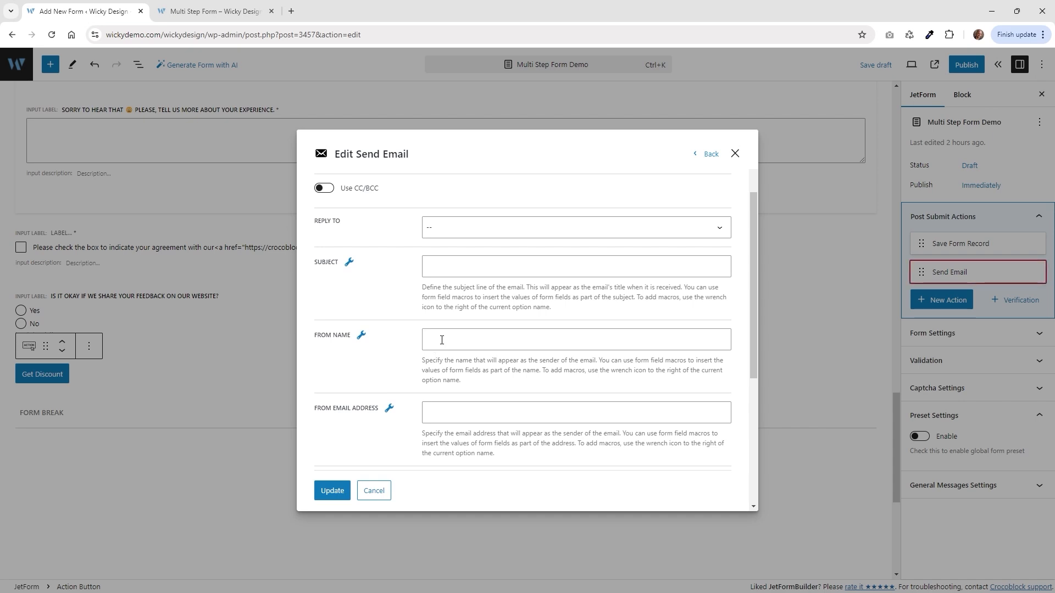
left_click(457, 269)
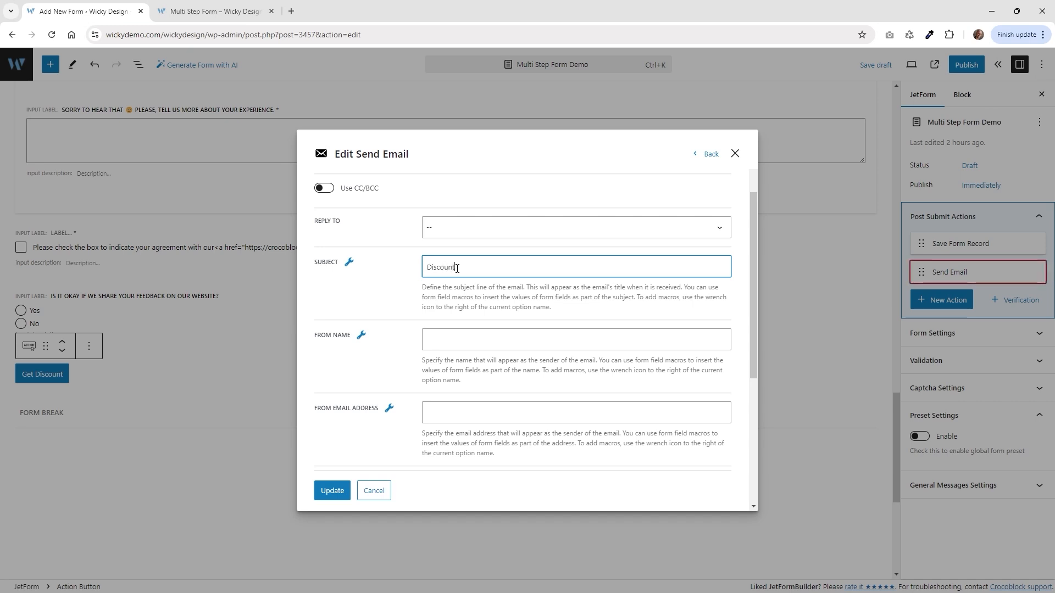
type("Discount Code Her")
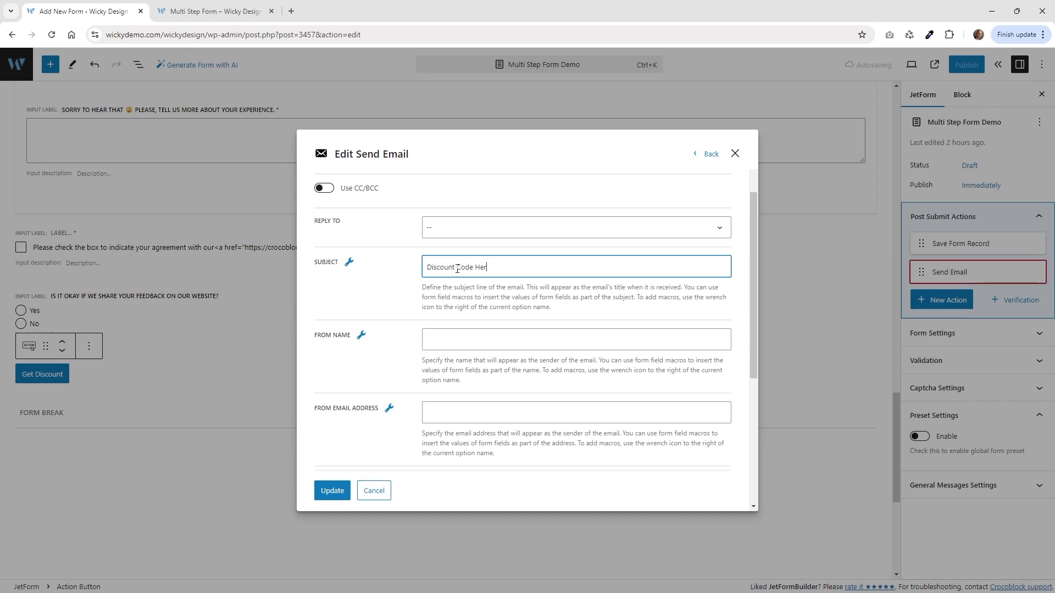
type("e!")
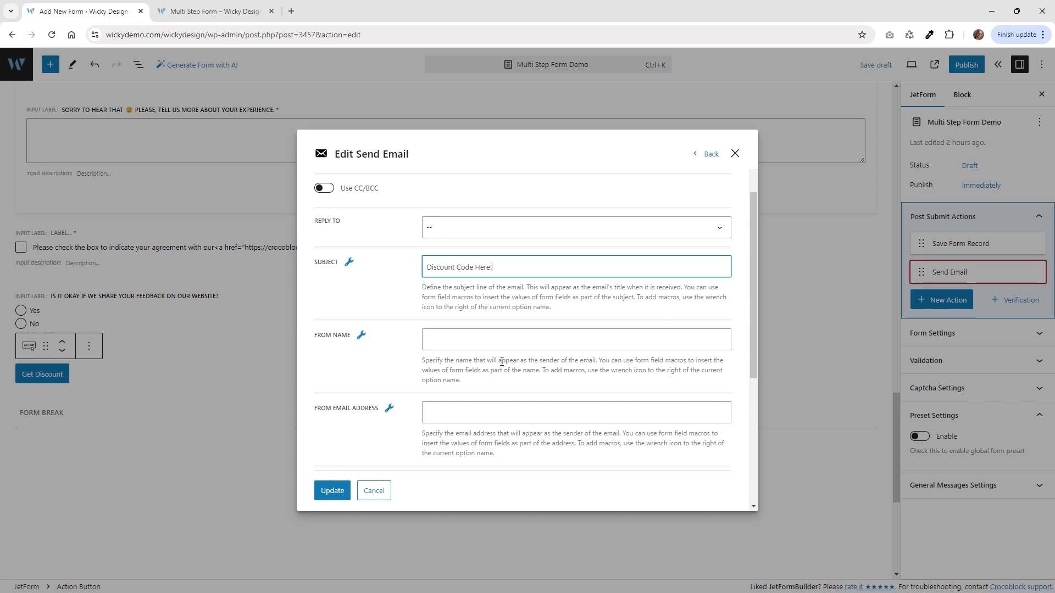
left_click(455, 340)
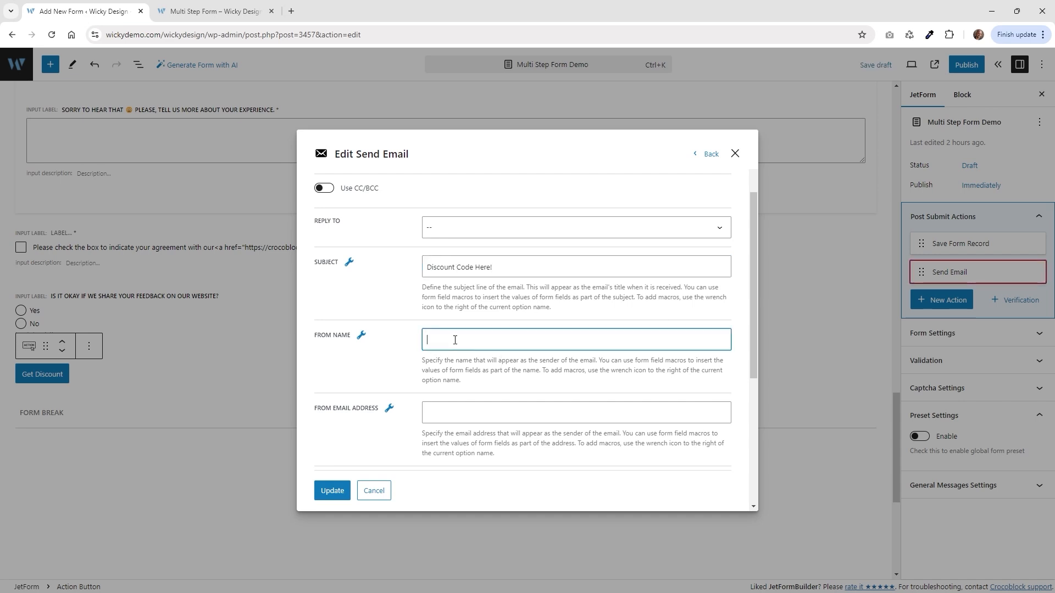
type("Wicky Design")
scroll(455, 340, "down", 2)
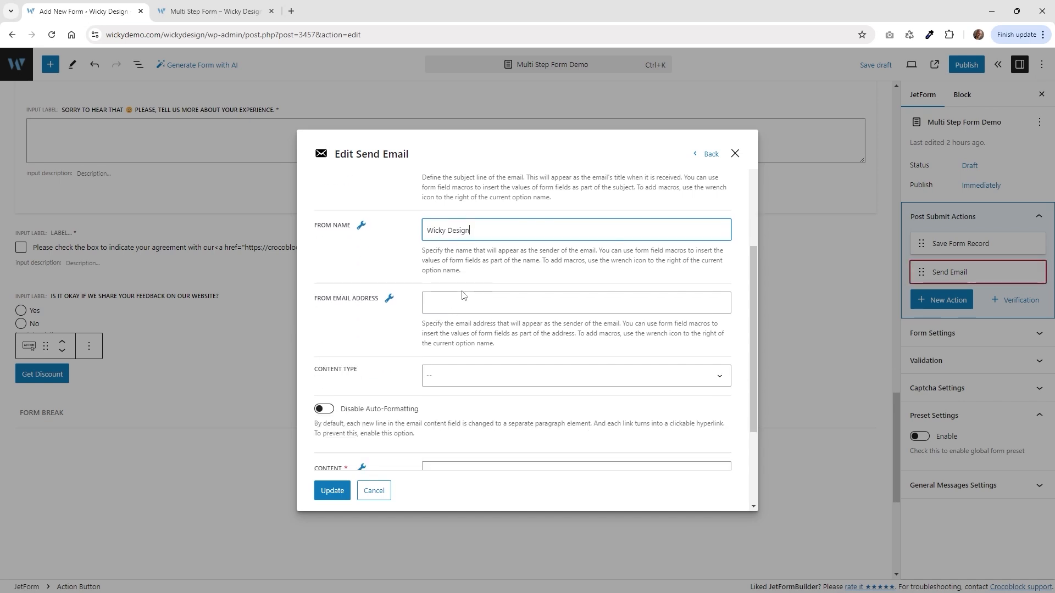
left_click(460, 306)
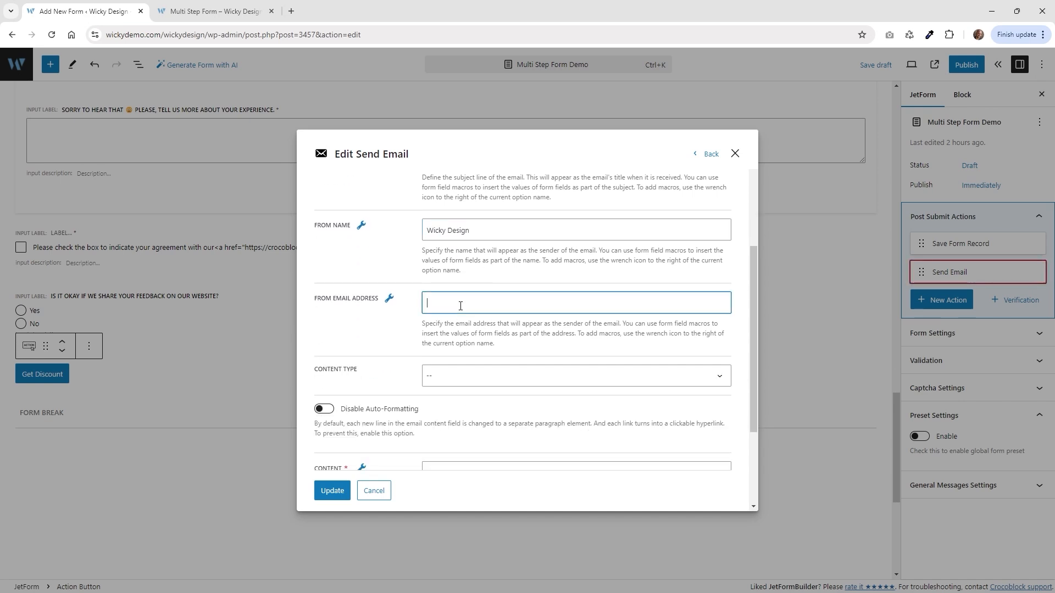
scroll(385, 337, "down", 2)
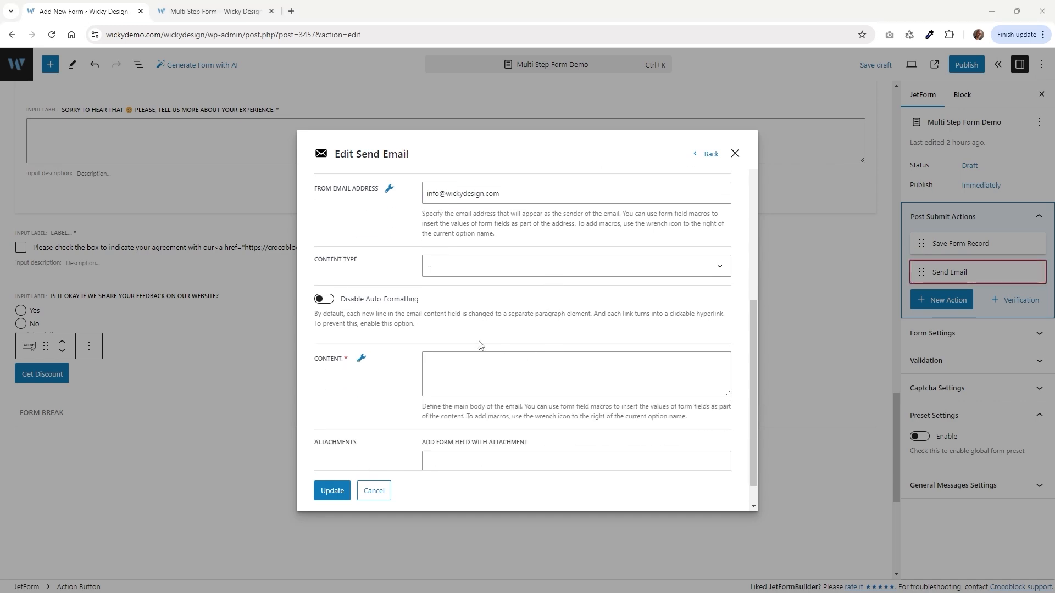
left_click_drag(728, 396, 728, 436)
scroll(373, 396, "down", 1)
scroll(372, 397, "down", 1)
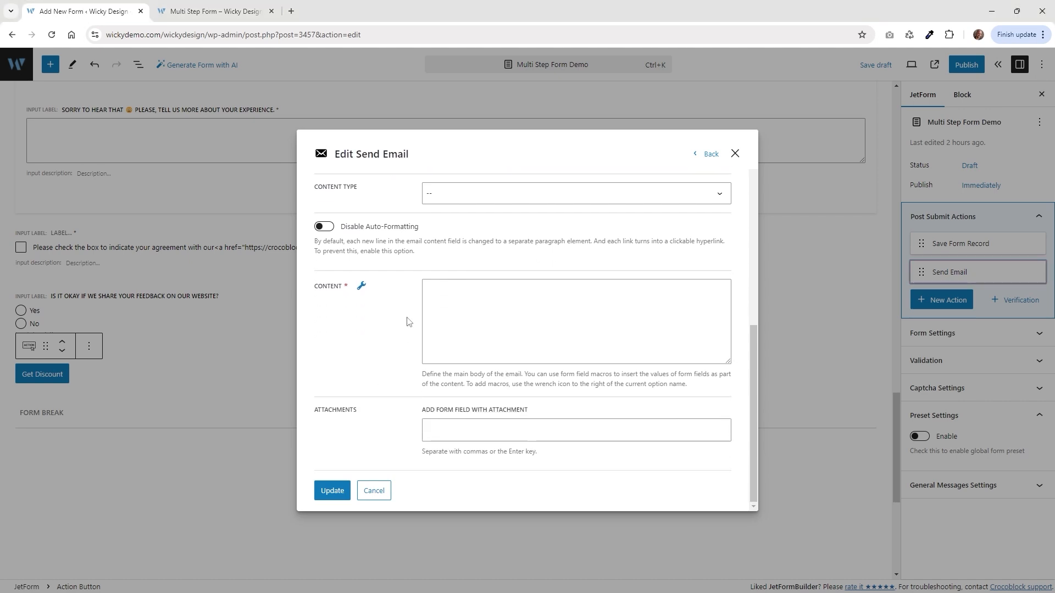
Write the email body greeting 'Hi, %first_name%' with the DISCOUNT10 code line, then save the action.
left_click(441, 292)
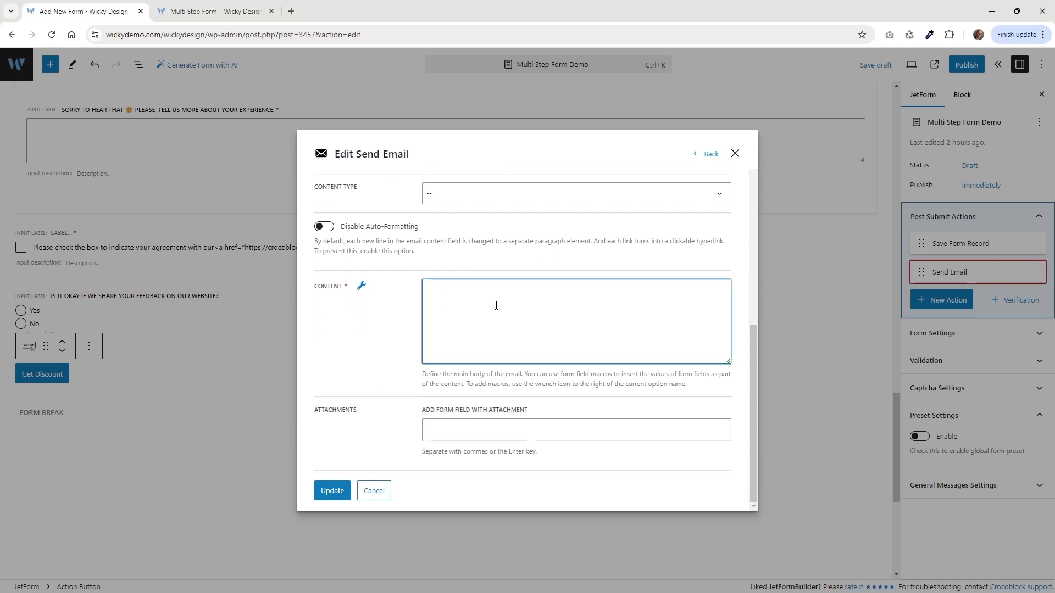
type("Hi,")
left_click(362, 288)
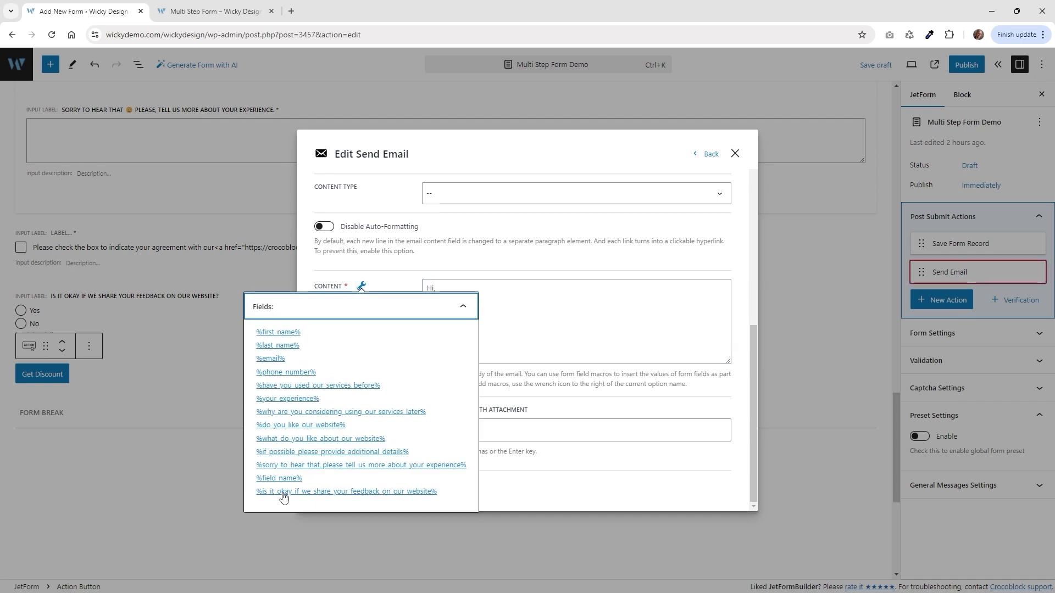
left_click(277, 336)
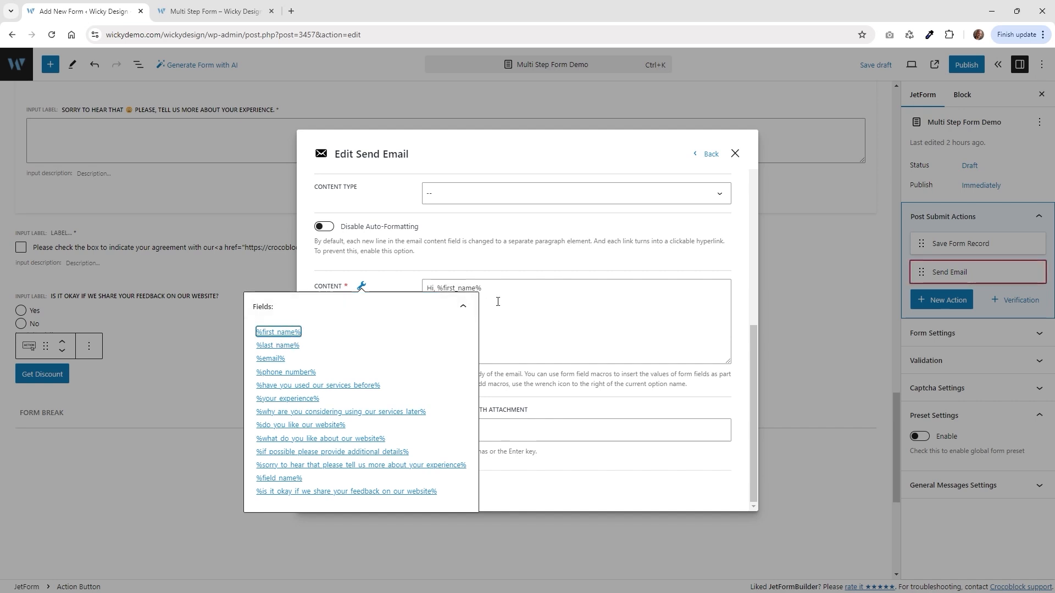
left_click_drag(438, 288, 483, 294)
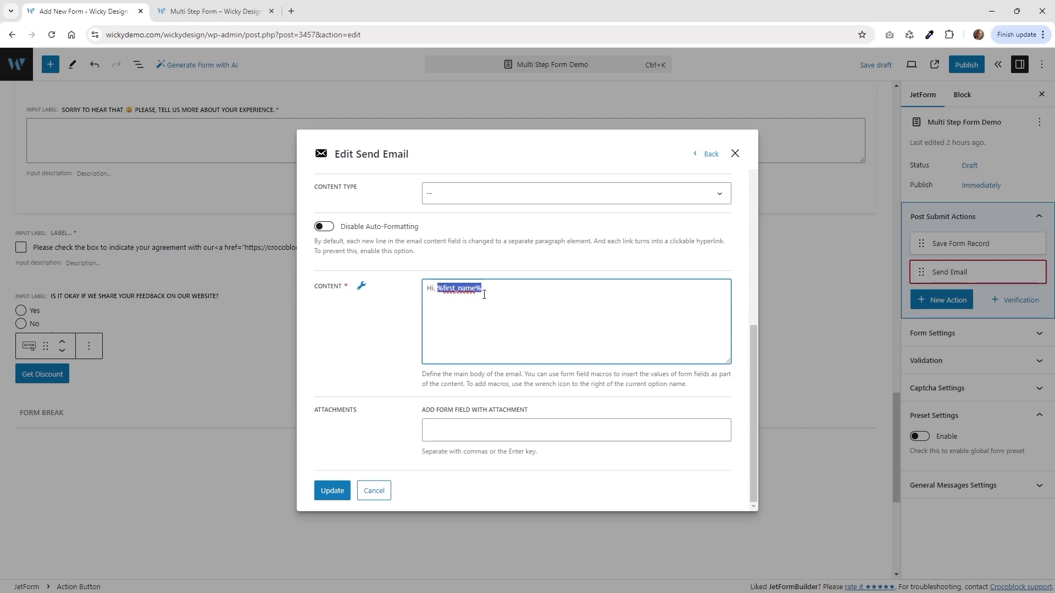
left_click(484, 294)
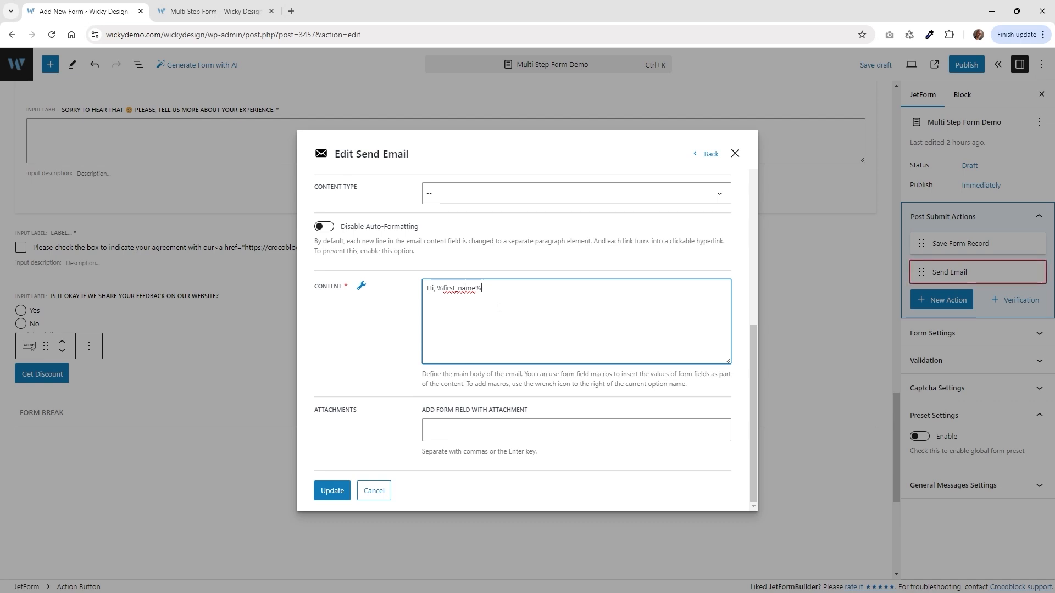
key("Return")
key("Return")
type("Your discount is here:  DISCOUNT10")
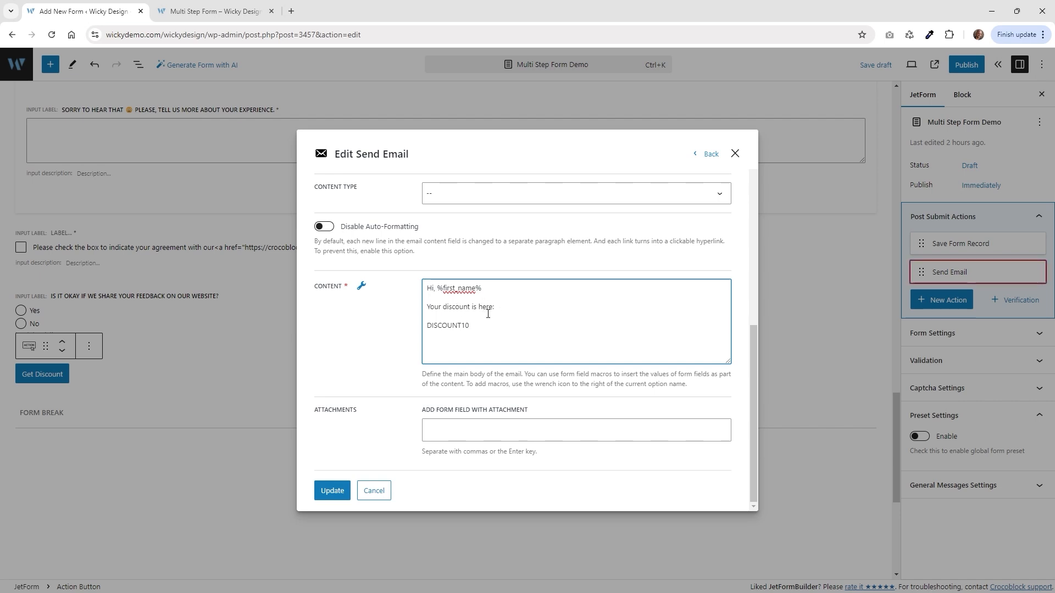
left_click_drag(472, 325, 424, 326)
left_click(336, 492)
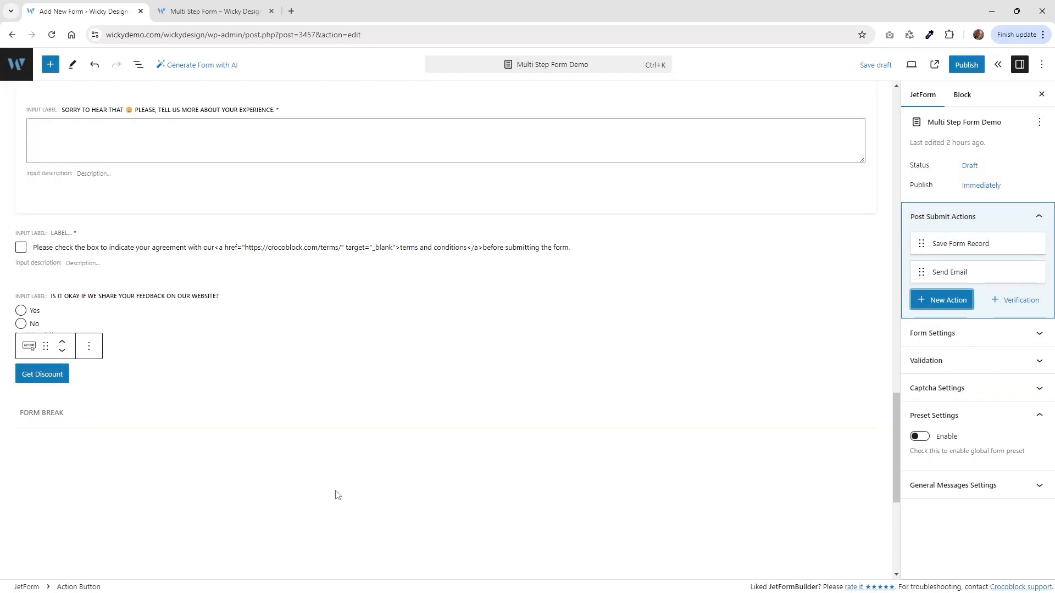
Publish the Multi Step Form Demo form, confirming in the pre-publish panel.
left_click(957, 72)
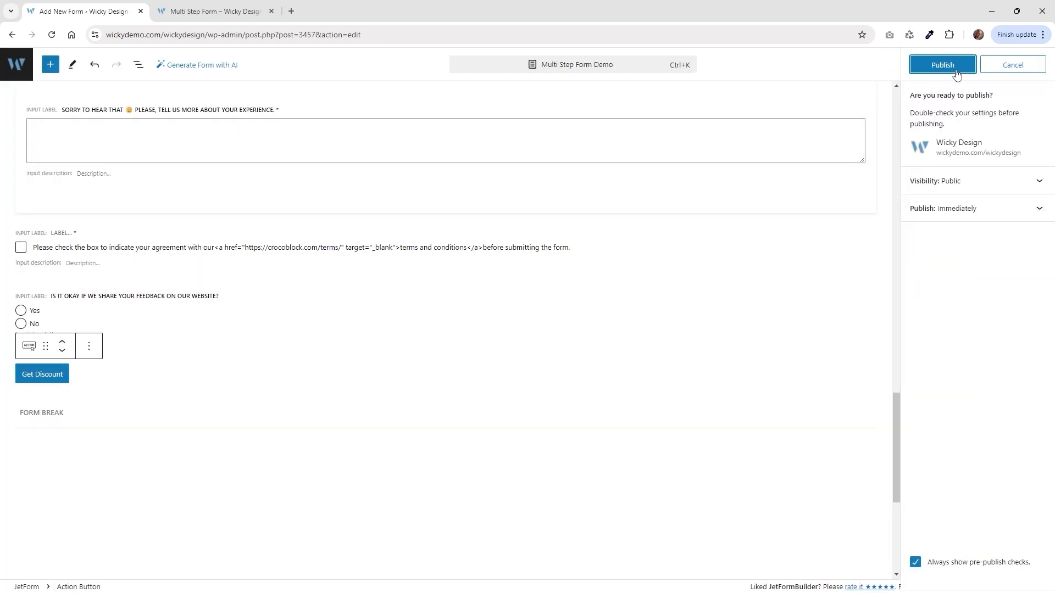
left_click(956, 72)
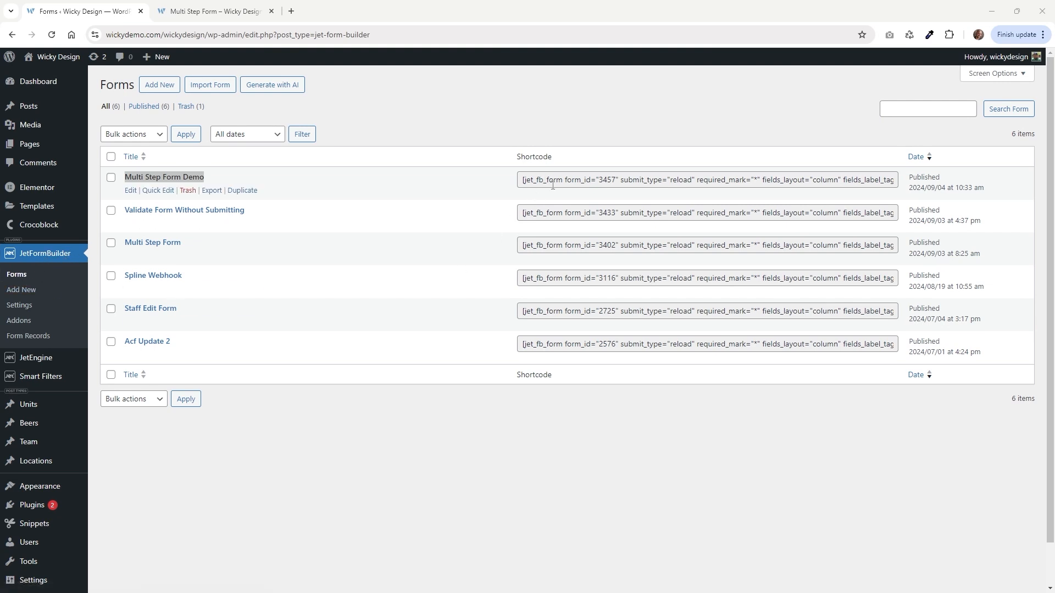
Select the form_id 3457 shortcode in the Multi Step Form Demo row.
left_click(611, 179)
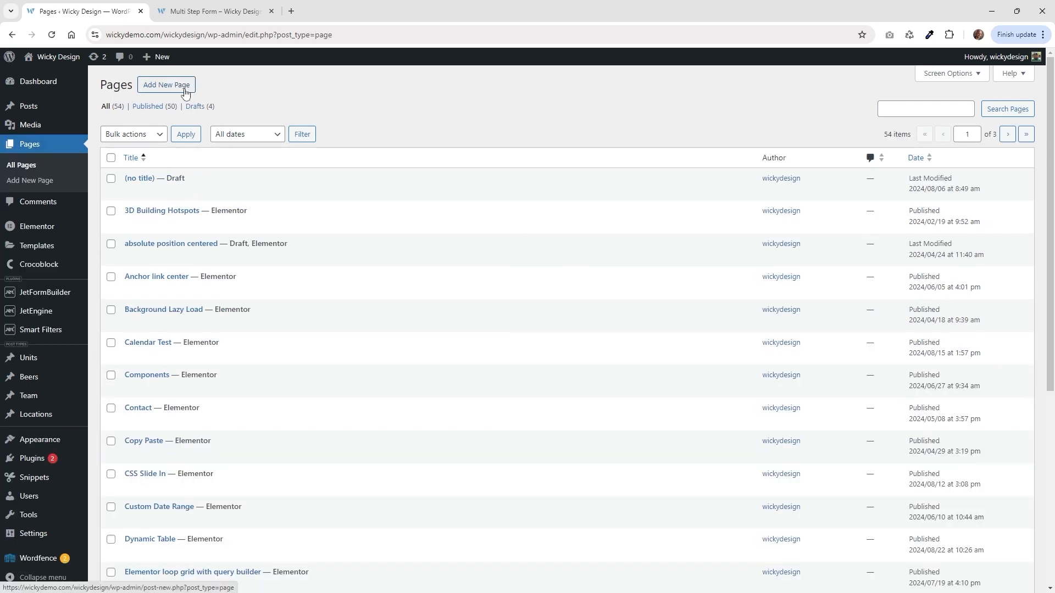
Create a page titled Multi Step Form Demo, open it in Elementor, and search widgets for 'form'.
left_click(183, 89)
left_click(281, 135)
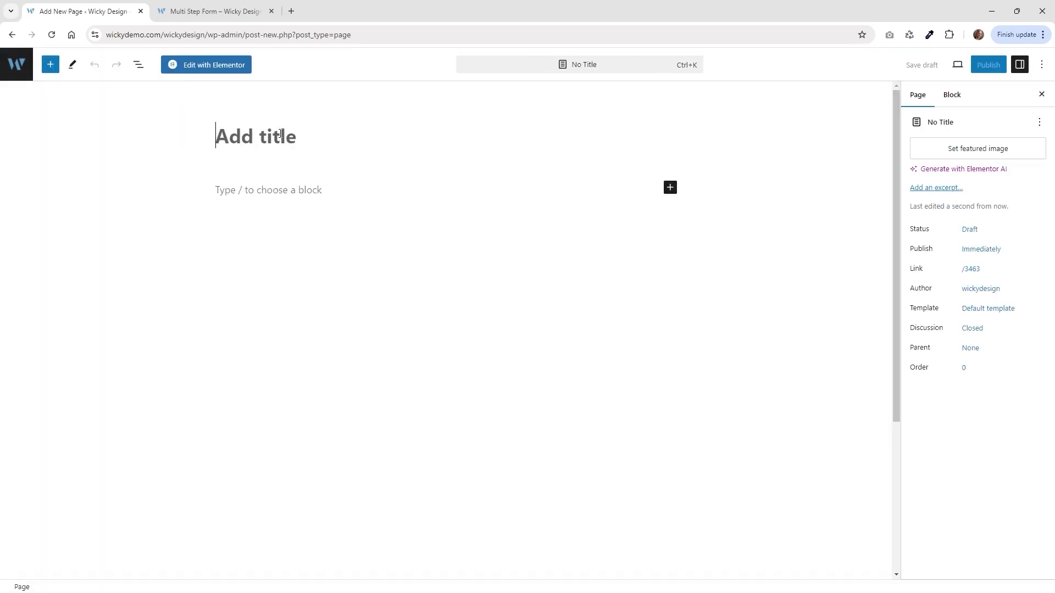
type("Multi Step Form Demo")
left_click(226, 64)
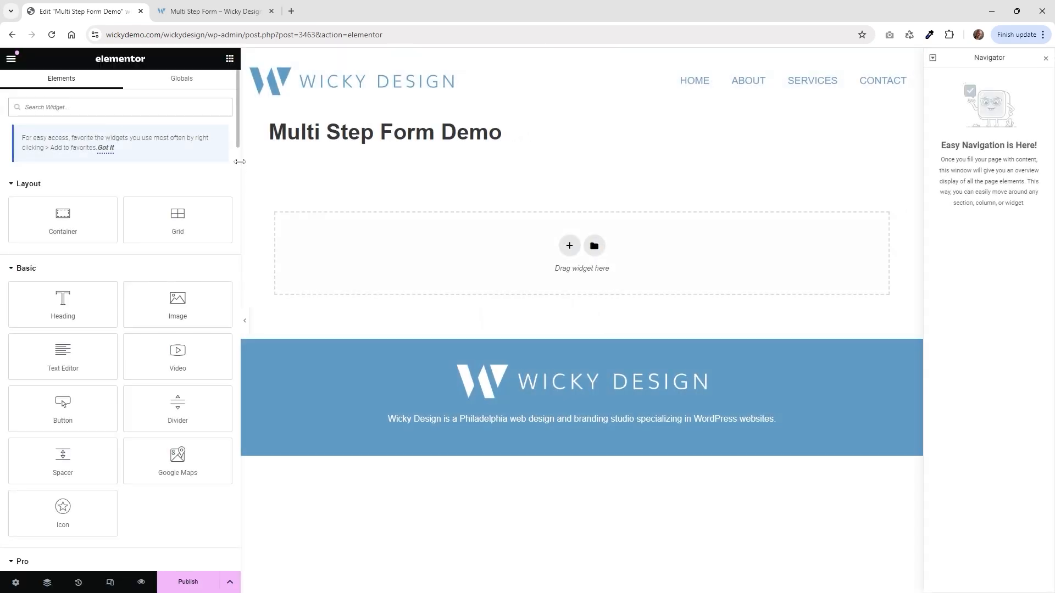
left_click_drag(238, 160, 210, 156)
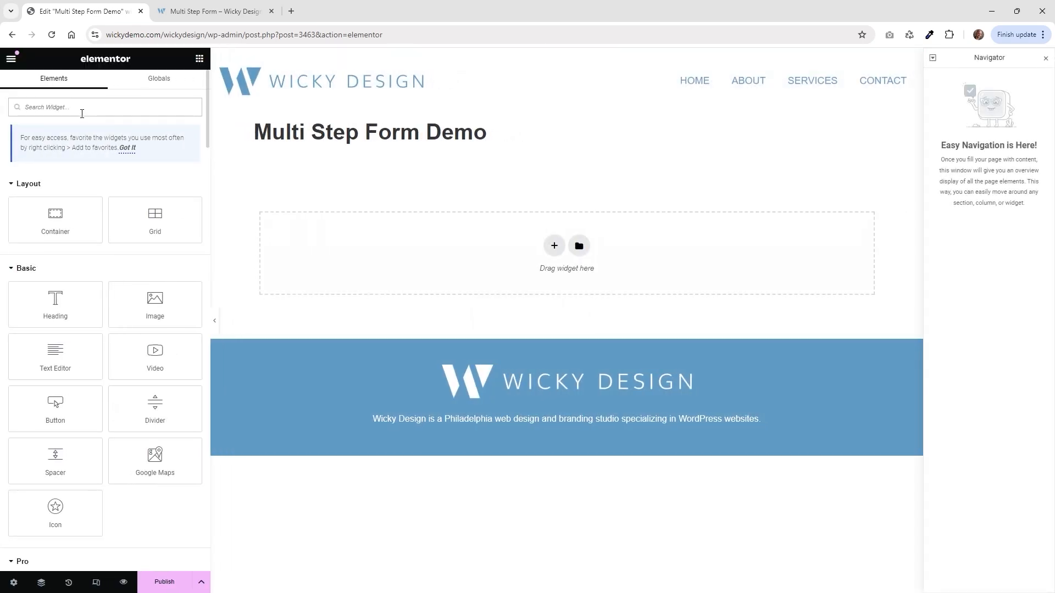
type("form")
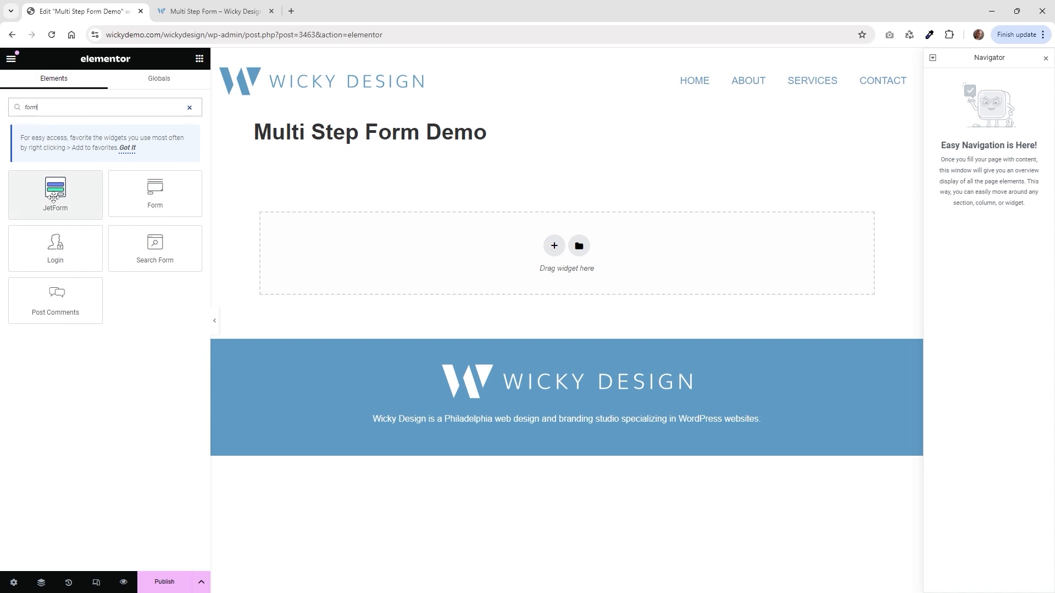
Add a JetForm widget showing the Multi Step Form Demo form and bring up its Style settings.
left_click_drag(52, 200, 385, 242)
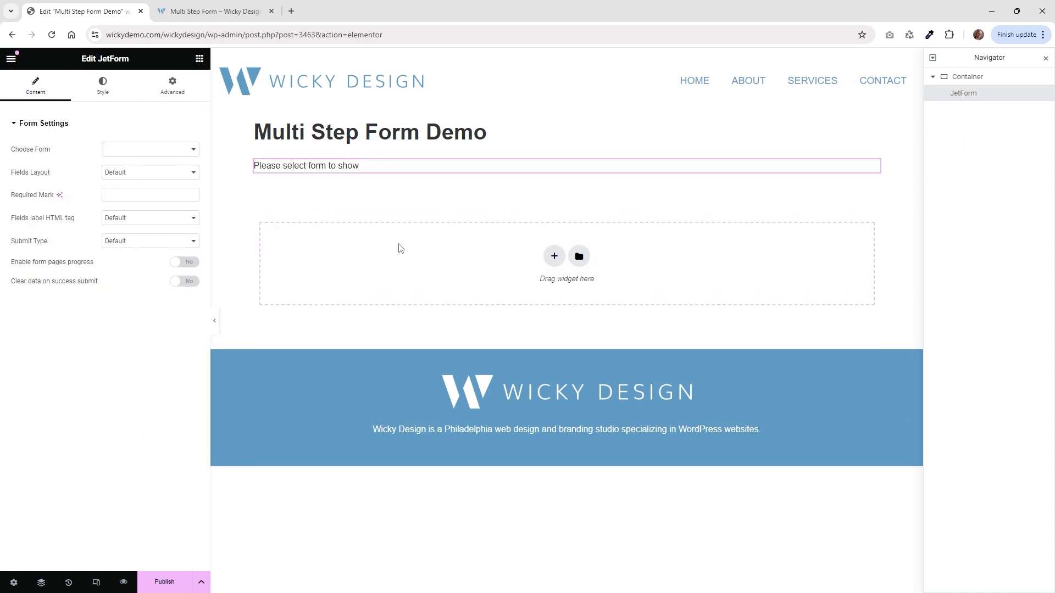
left_click(138, 153)
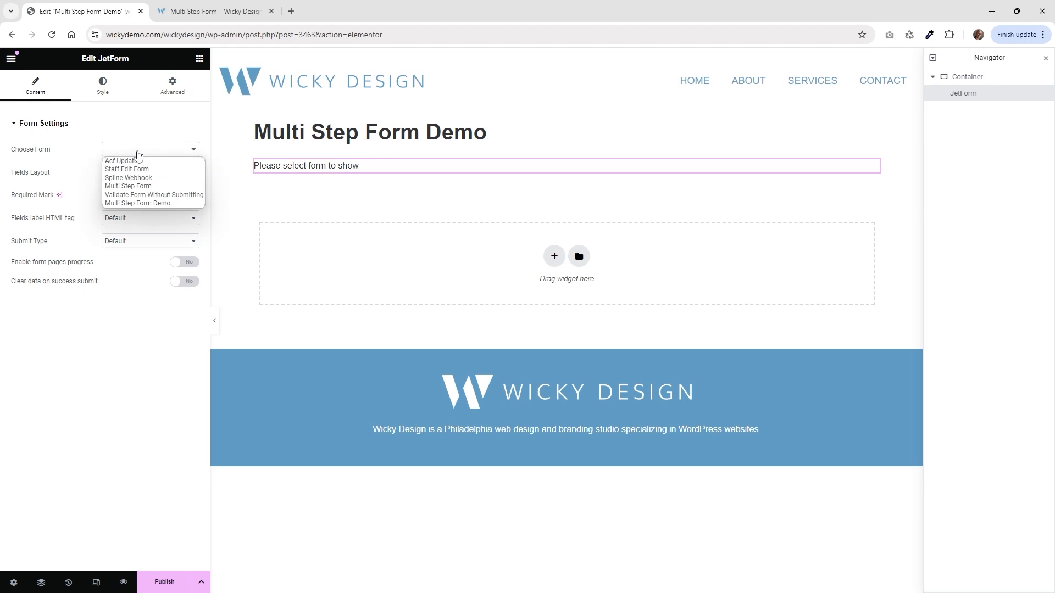
left_click(136, 204)
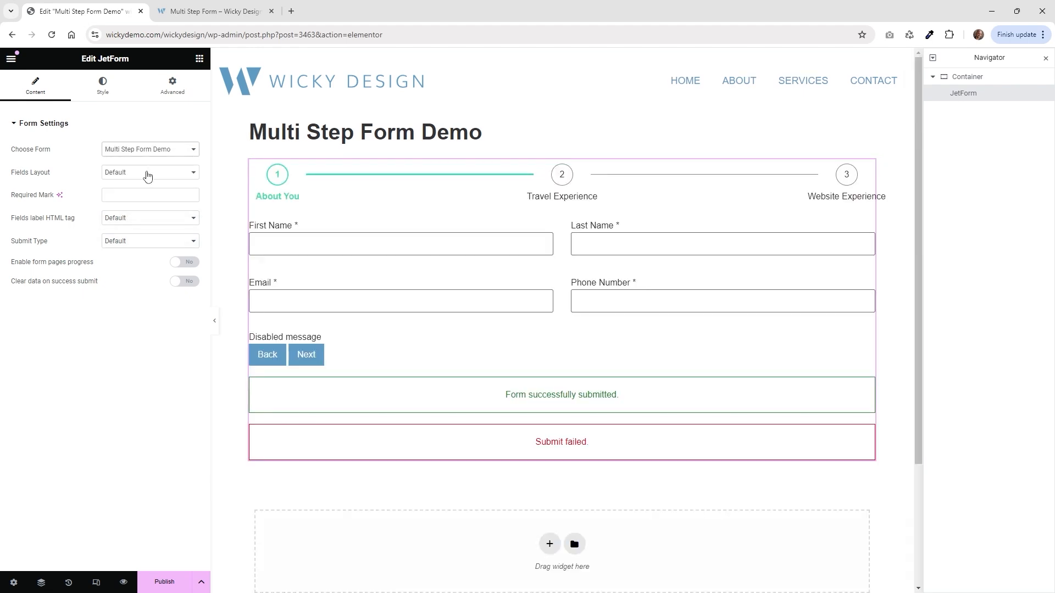
left_click(103, 94)
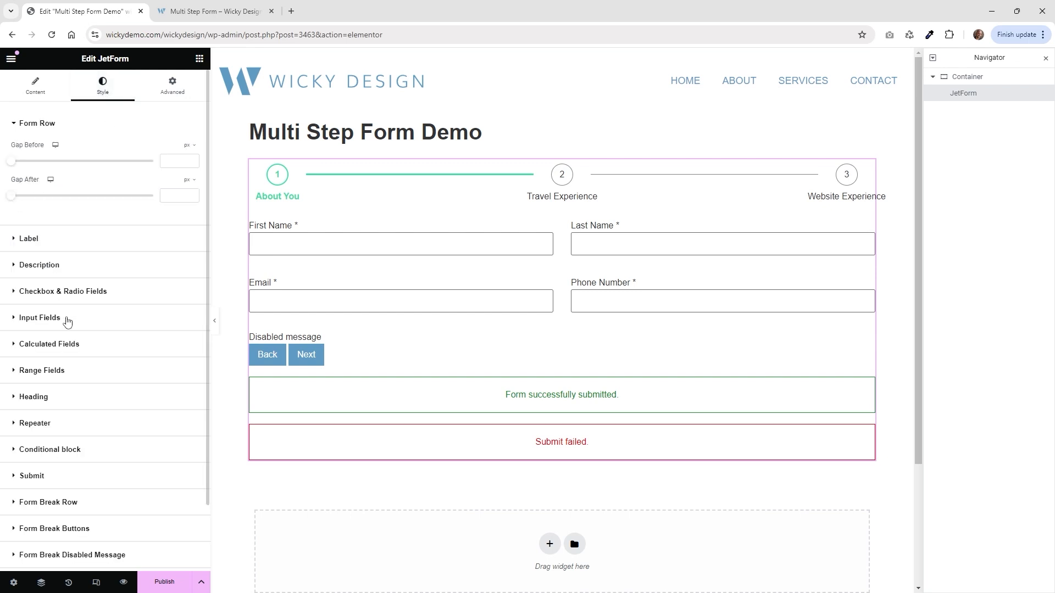
Set the Form Row Gap After to 20 and publish the page.
scroll(74, 319, "down", 2)
scroll(73, 319, "up", 2)
type("20")
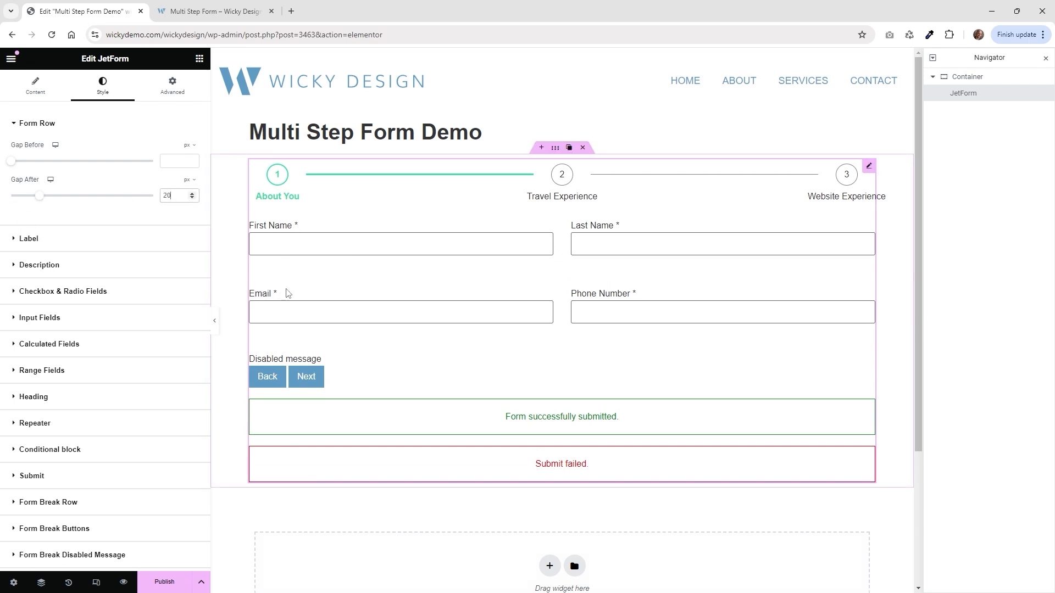
left_click(164, 584)
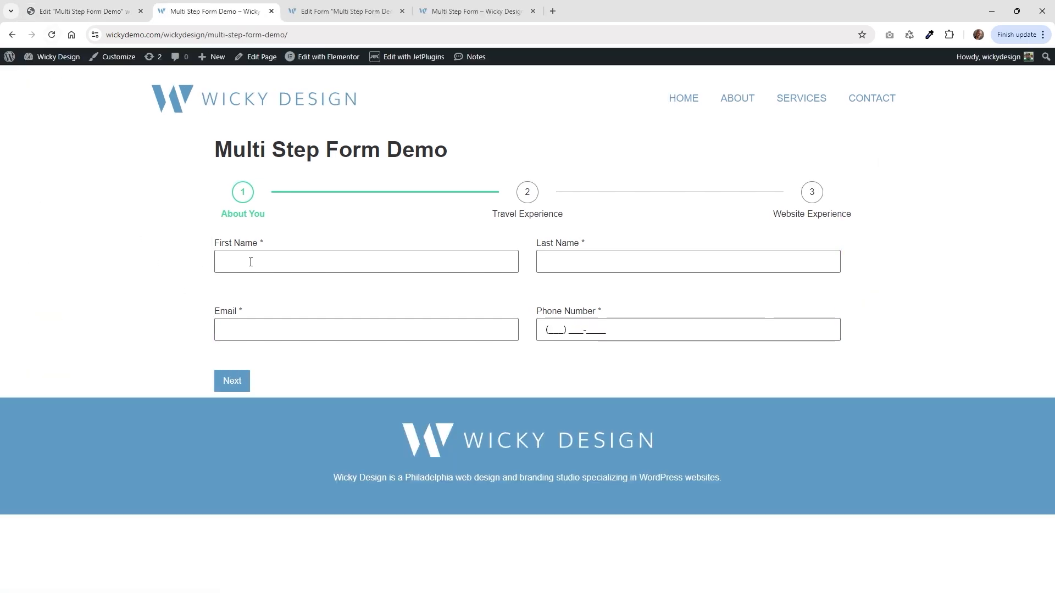
Enter a first name, last name, email and phone number, then return to correct the email.
left_click(251, 262)
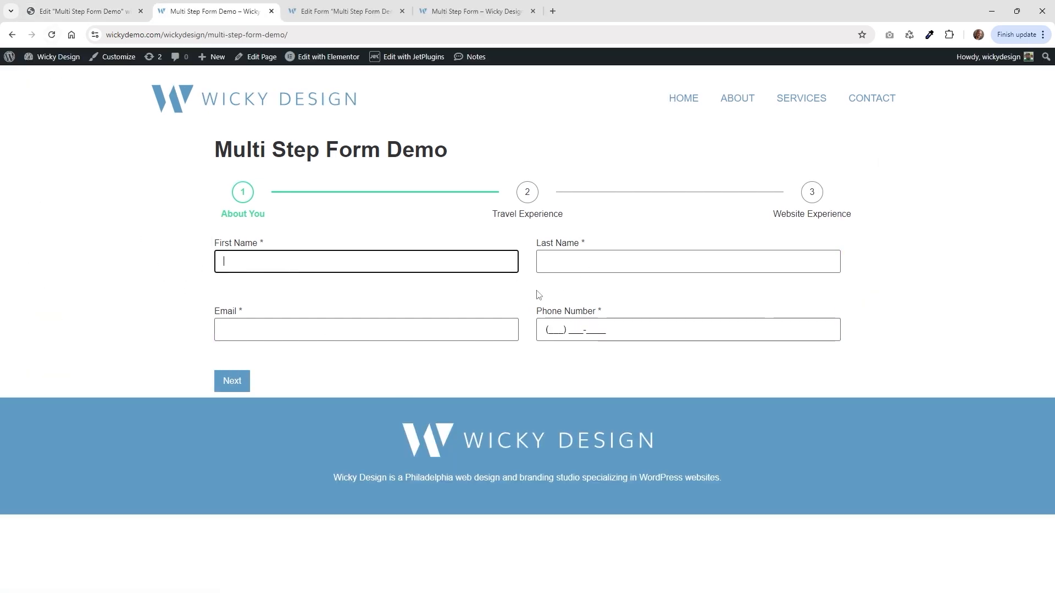
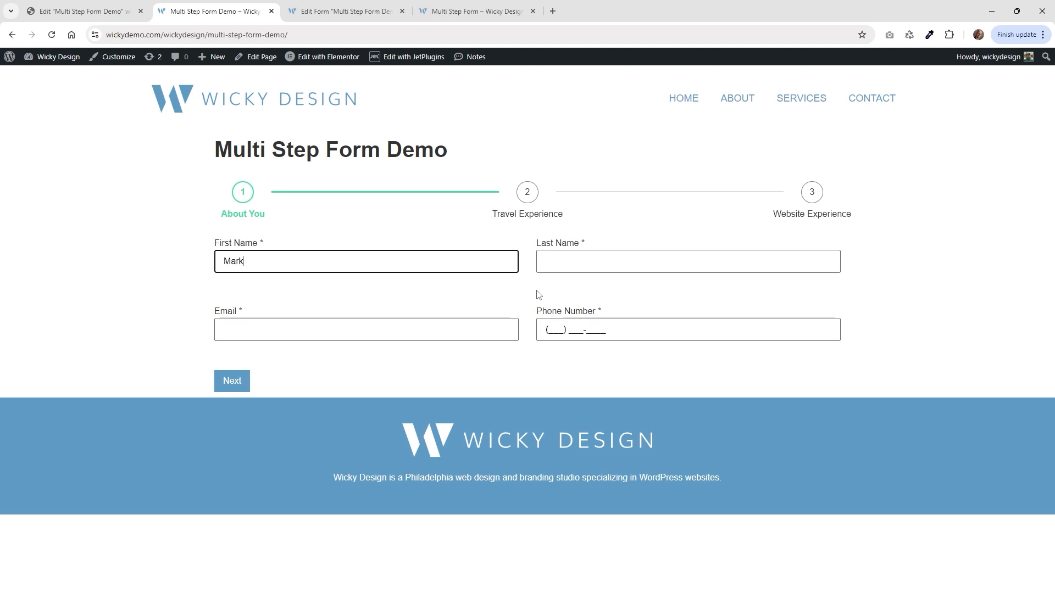
key("Tab")
key("Tab")
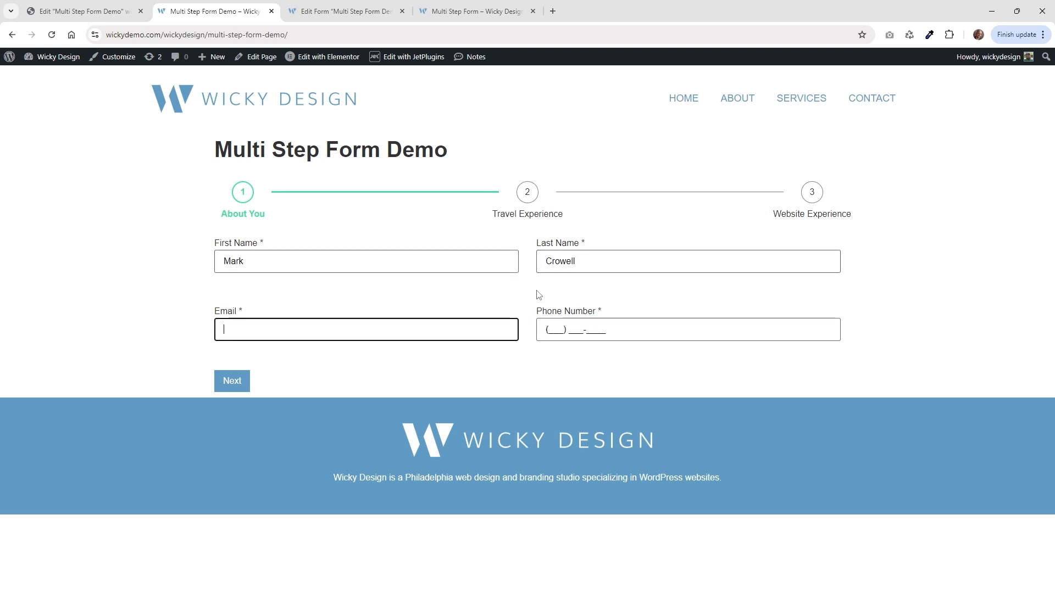
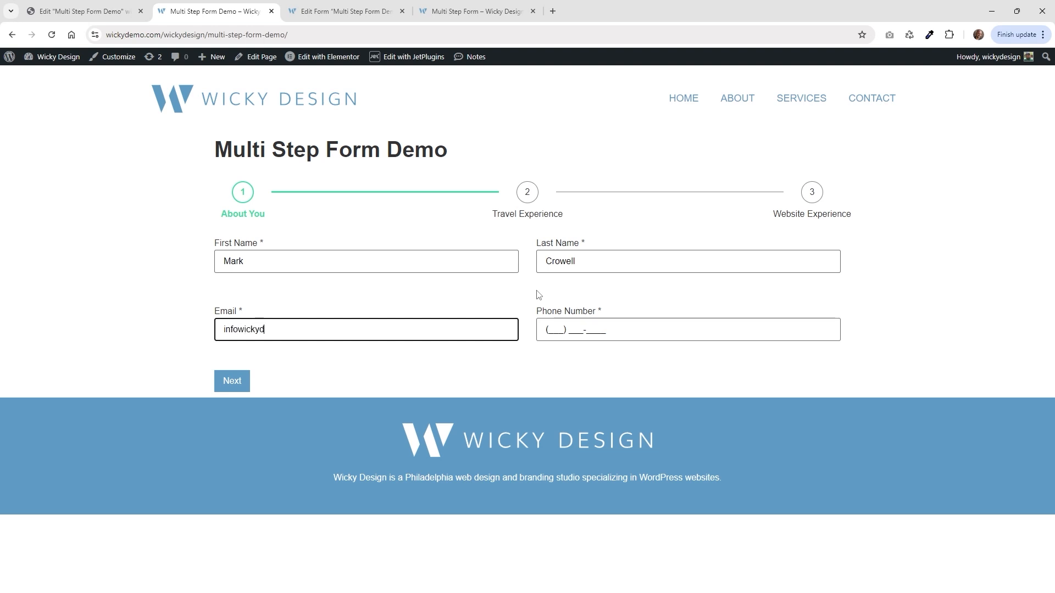
key("Tab")
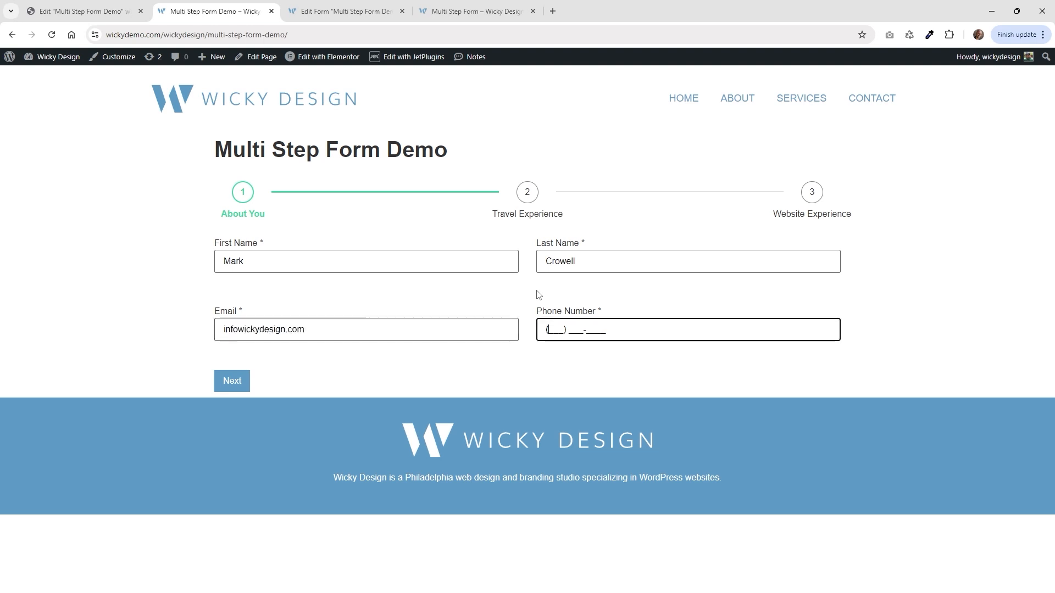
type("111) 111-1111")
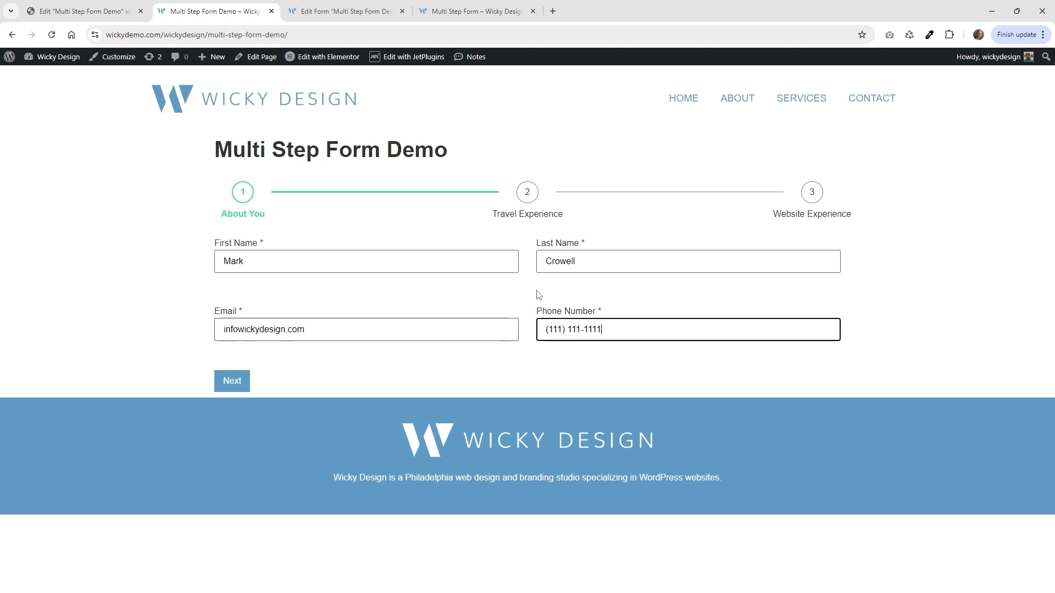
left_click(229, 385)
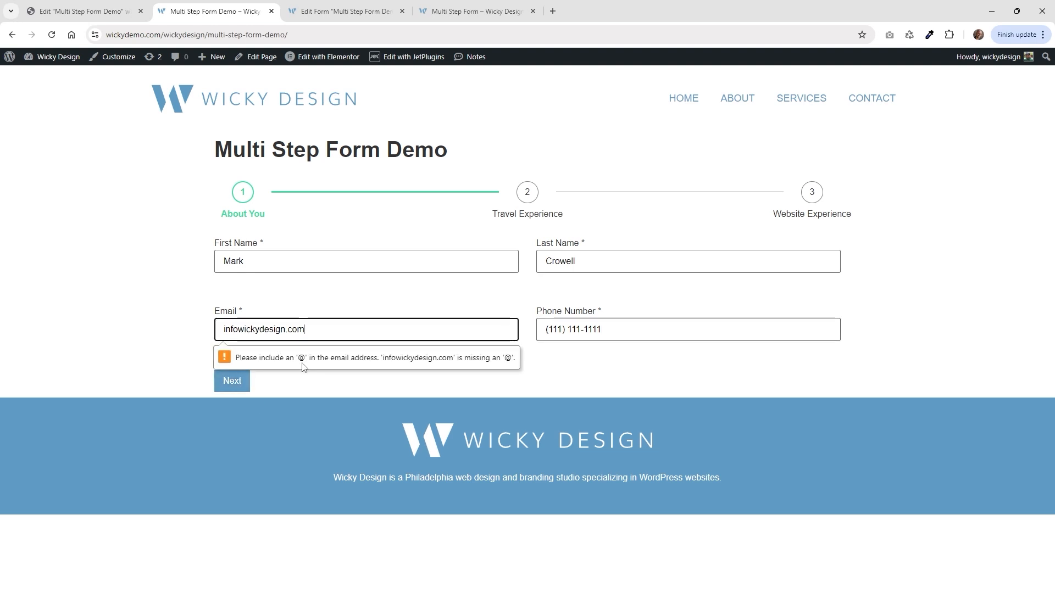
left_click(241, 328)
Add the missing @ to the email, advance to Travel Experience, and answer Yes to used services.
type("@")
left_click(232, 381)
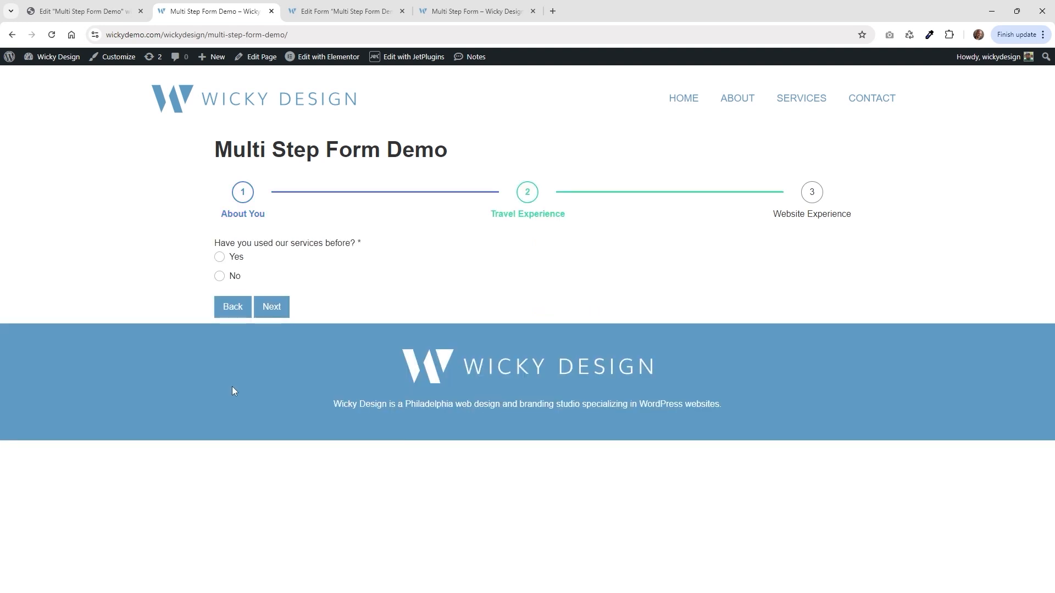
left_click(235, 261)
left_click(235, 278)
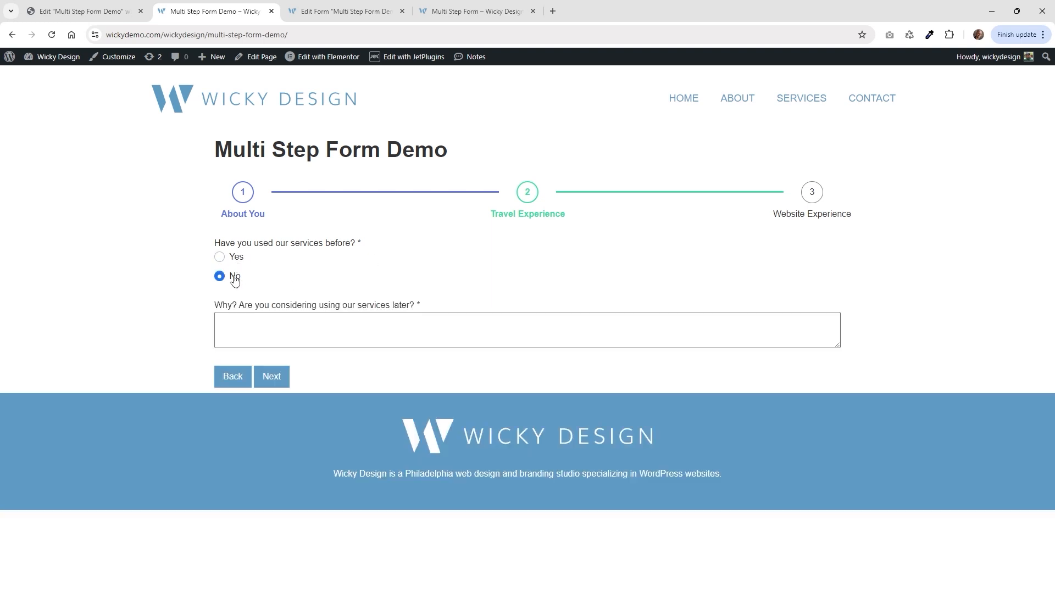
left_click(238, 265)
left_click(231, 277)
left_click(235, 259)
Enter 'testing' as the experience details and move on to Website Experience.
left_click(268, 315)
type("tes")
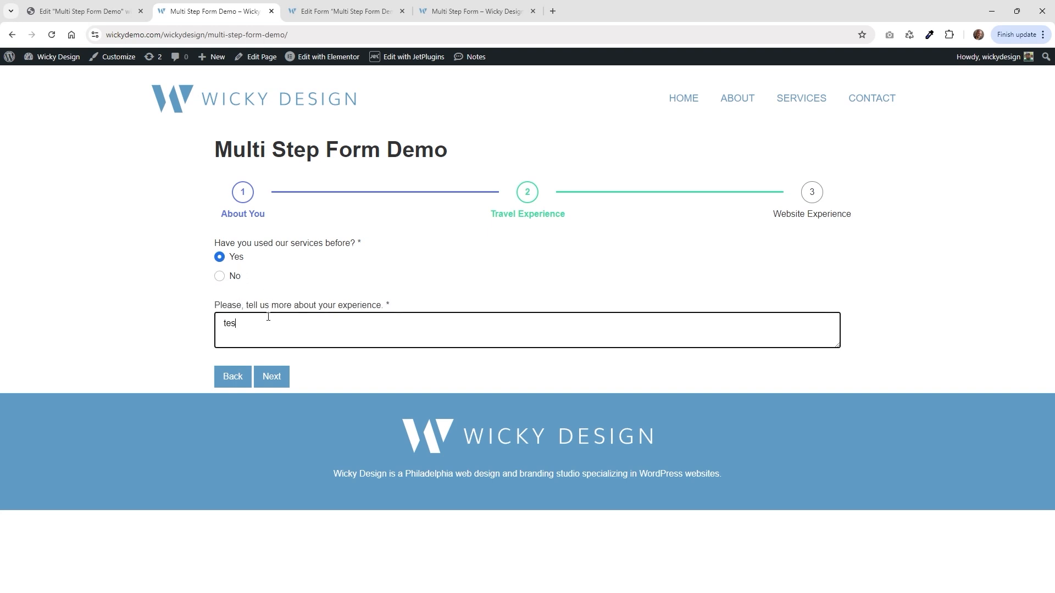
type("ting")
left_click(268, 378)
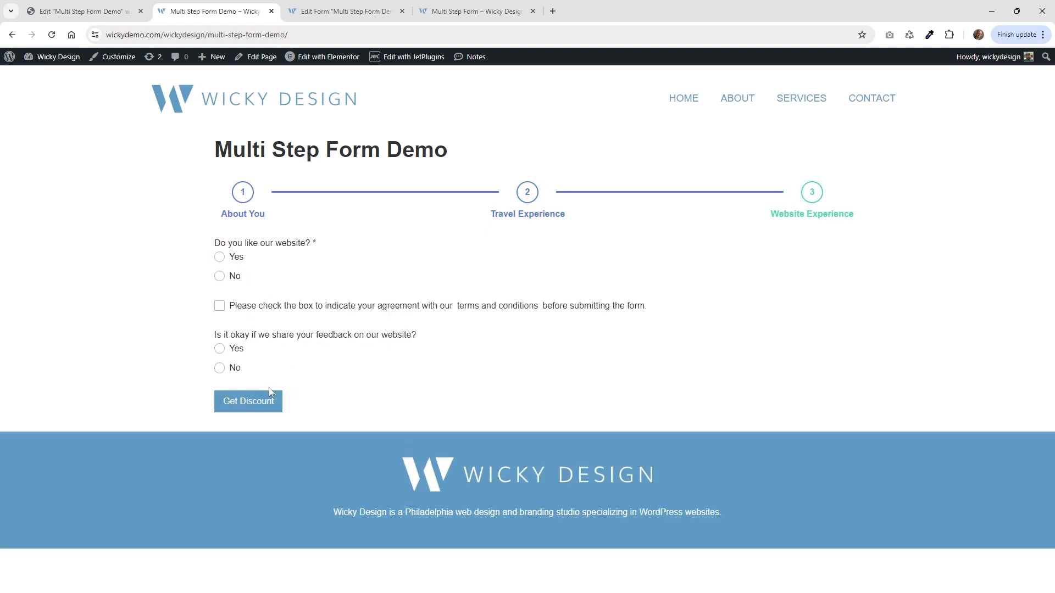
Answer Yes to liking the website, tick Informative tour details and Clear pricing information, and add 'Testing'.
left_click(231, 258)
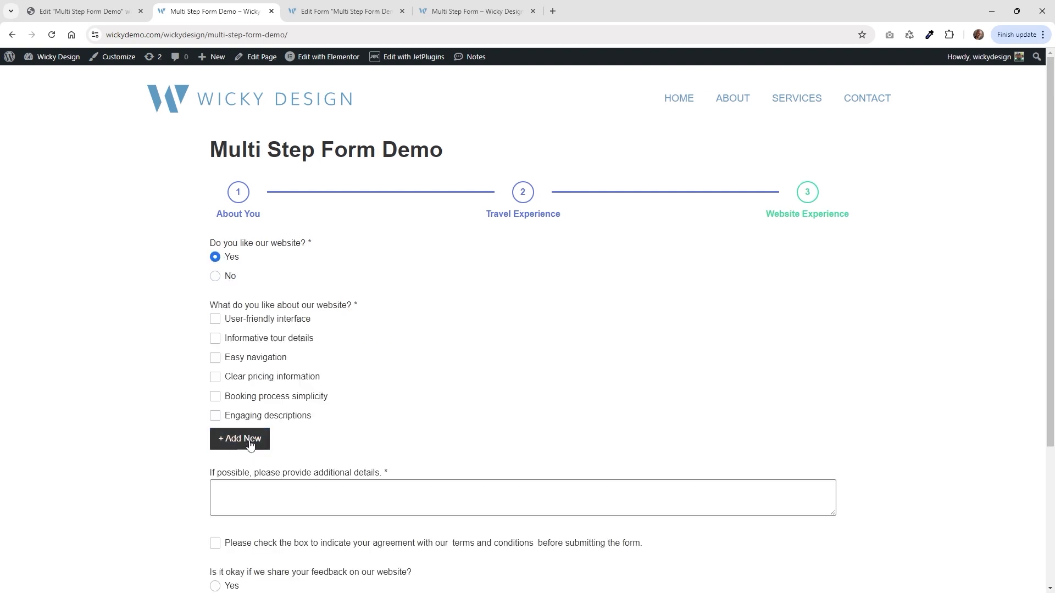
left_click(221, 278)
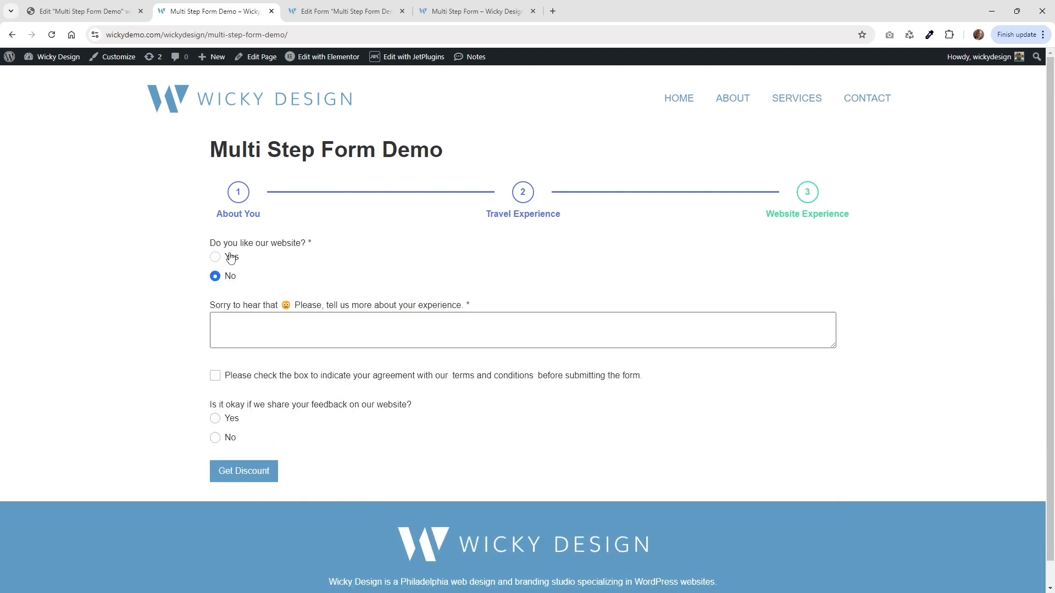
left_click(230, 258)
left_click(257, 339)
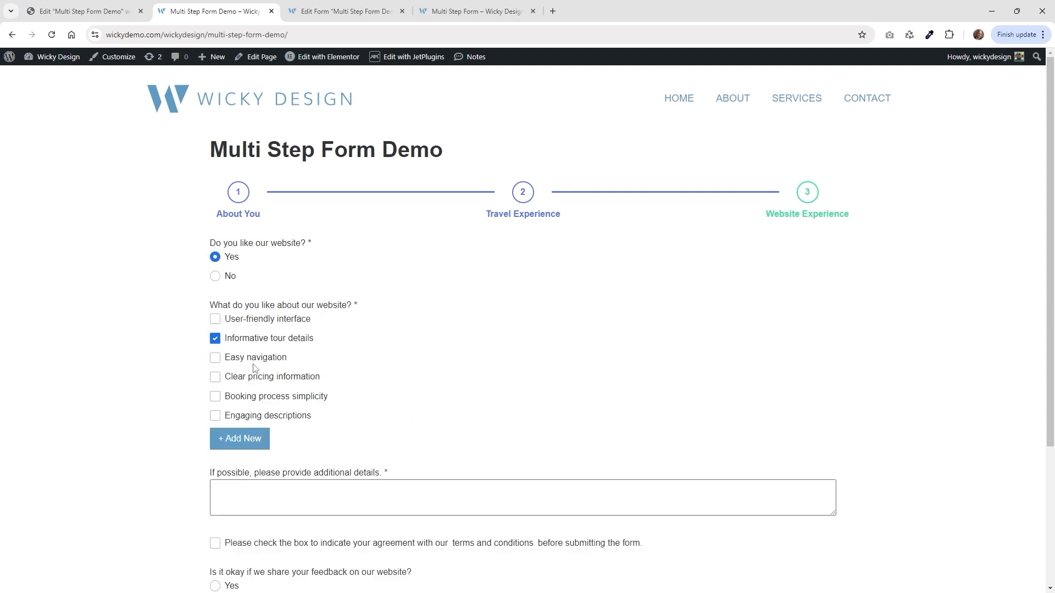
left_click(262, 378)
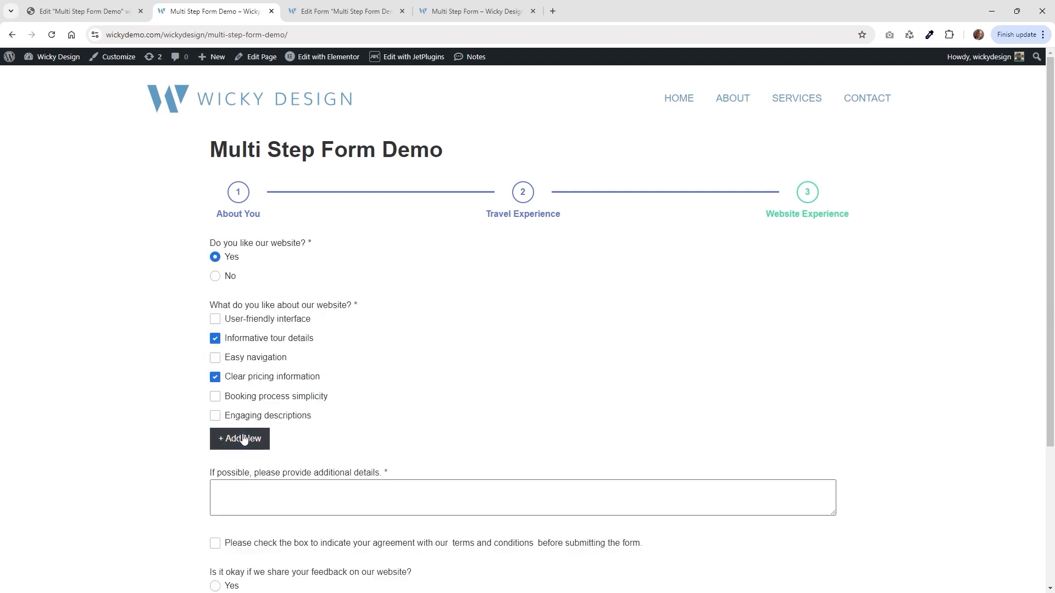
left_click(243, 438)
type("Testin")
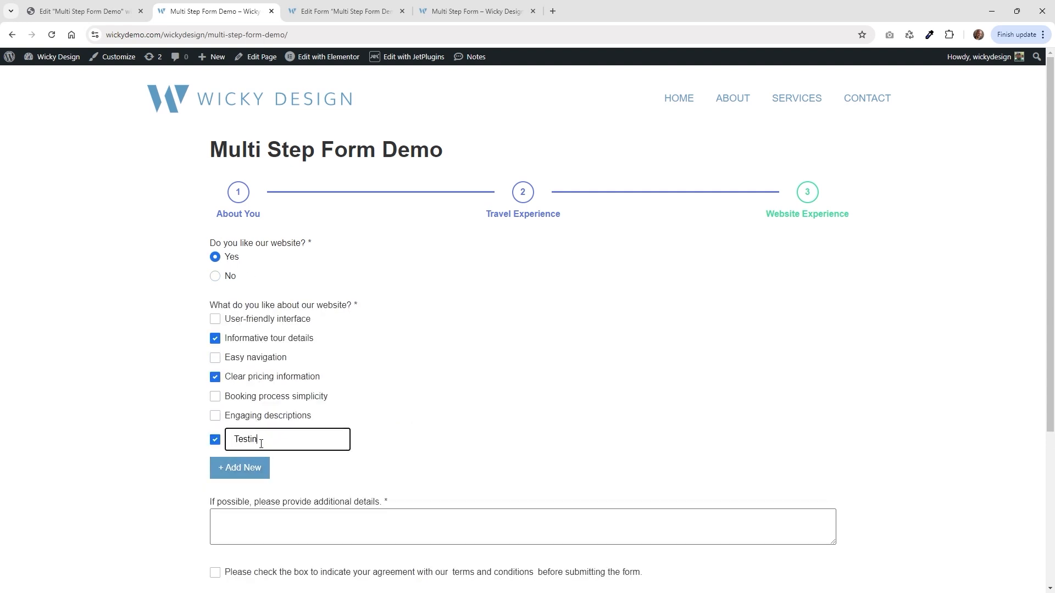
type("g")
Enter 'Testing details' as additional details, agree to the terms, and close the terms page.
scroll(274, 417, "down", 3)
left_click(283, 363)
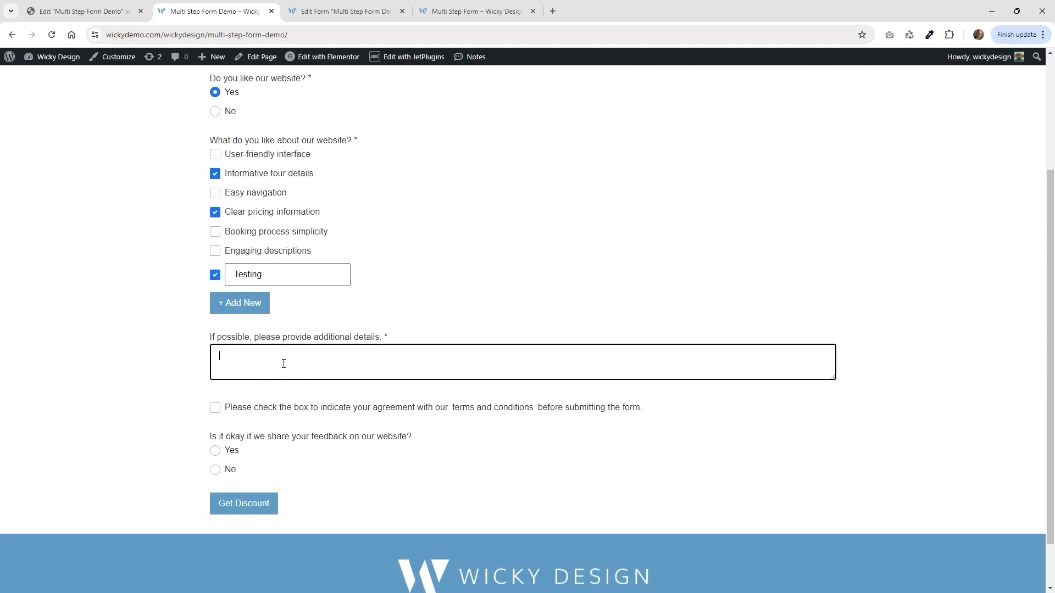
type("Testing details")
left_click(286, 409)
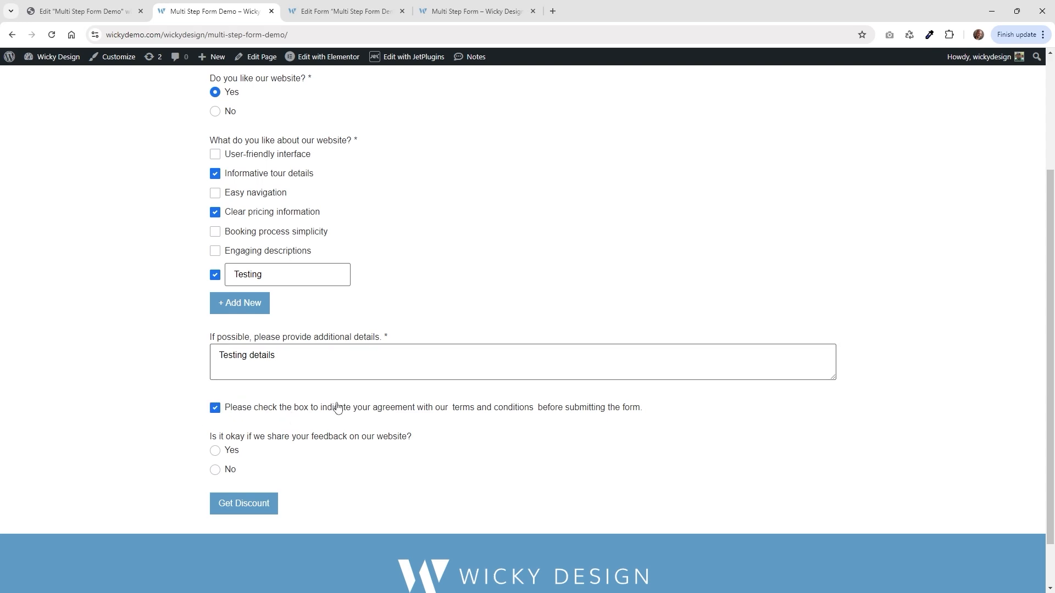
left_click(484, 411)
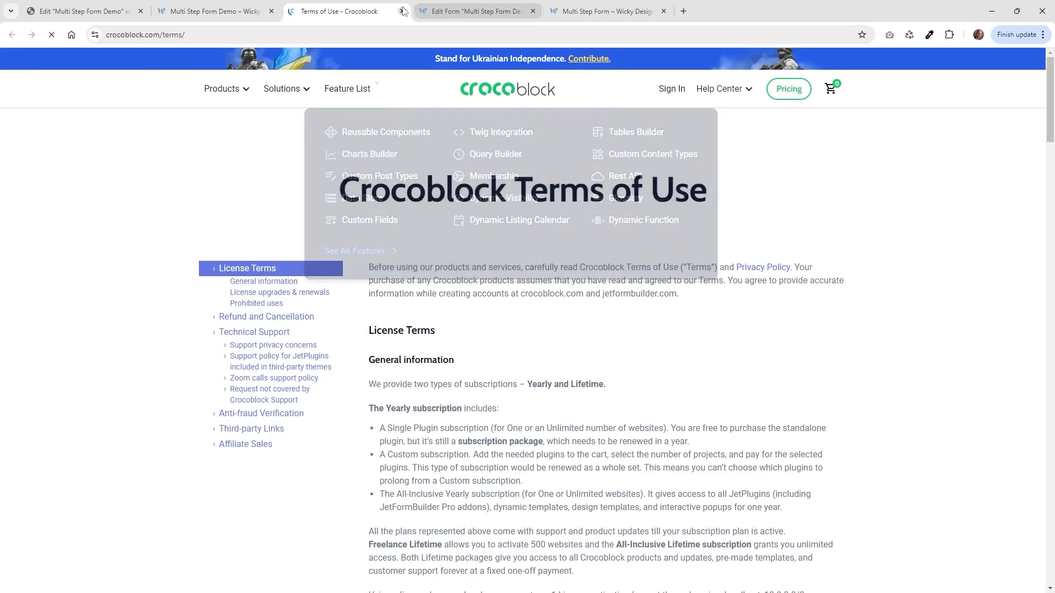
left_click(402, 11)
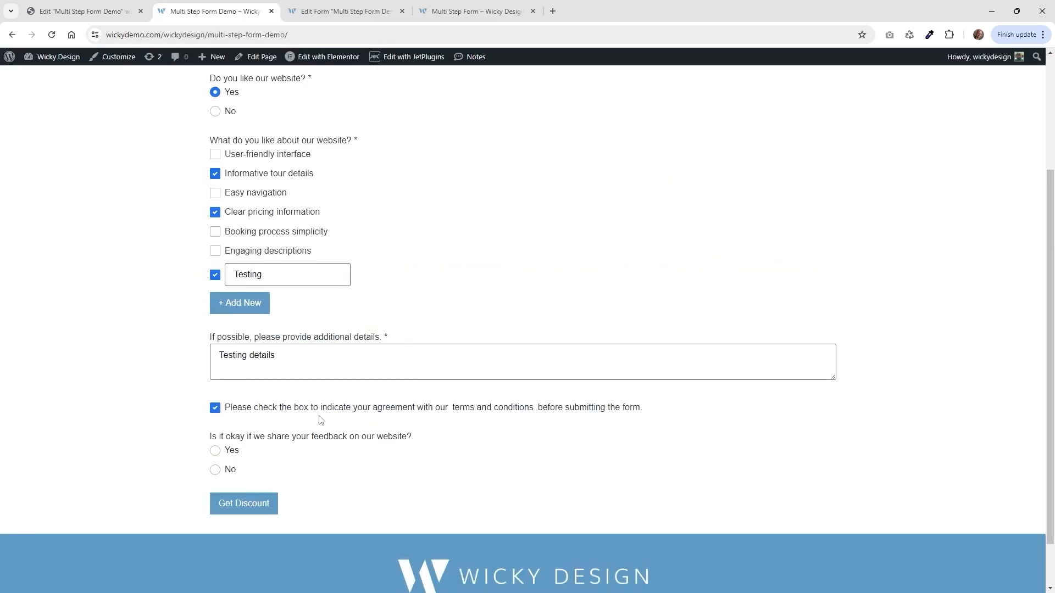
Agree to share feedback, submit the form with Get Discount, and return to the admin Dashboard.
left_click(233, 454)
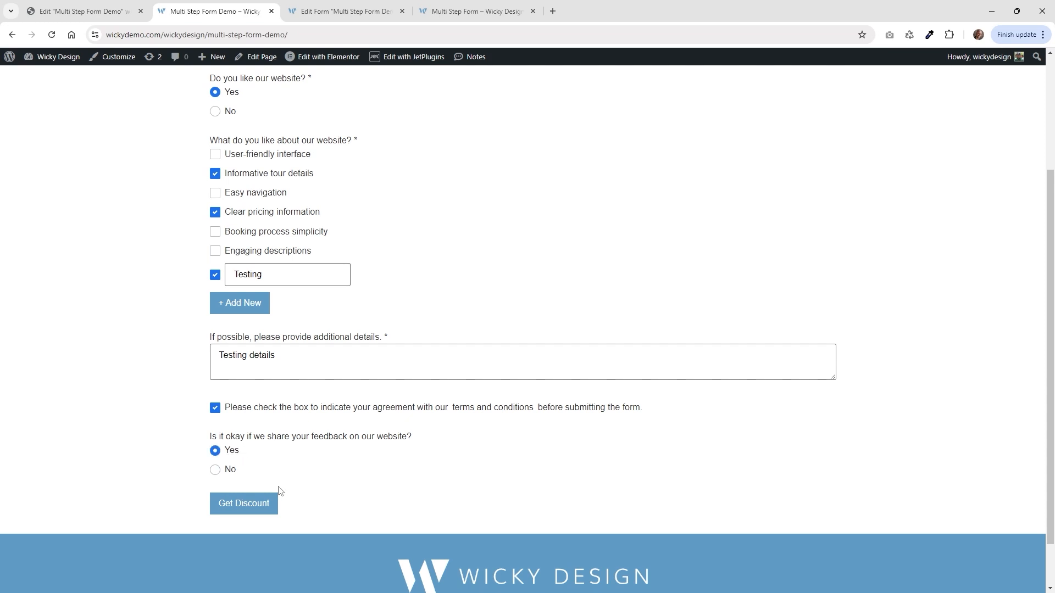
left_click(246, 506)
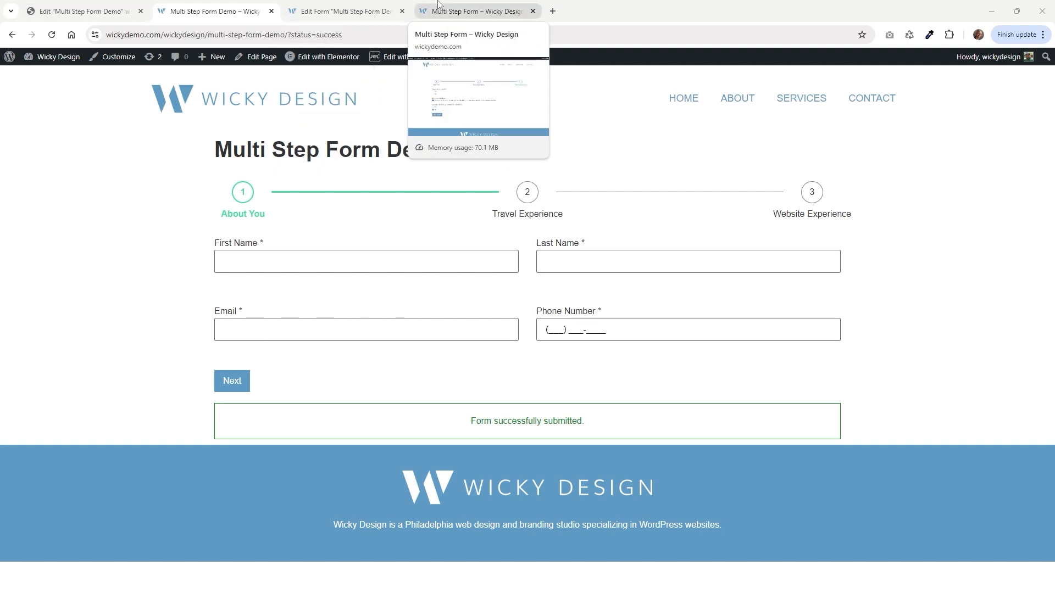
left_click(473, 11)
mouse_move(43, 297)
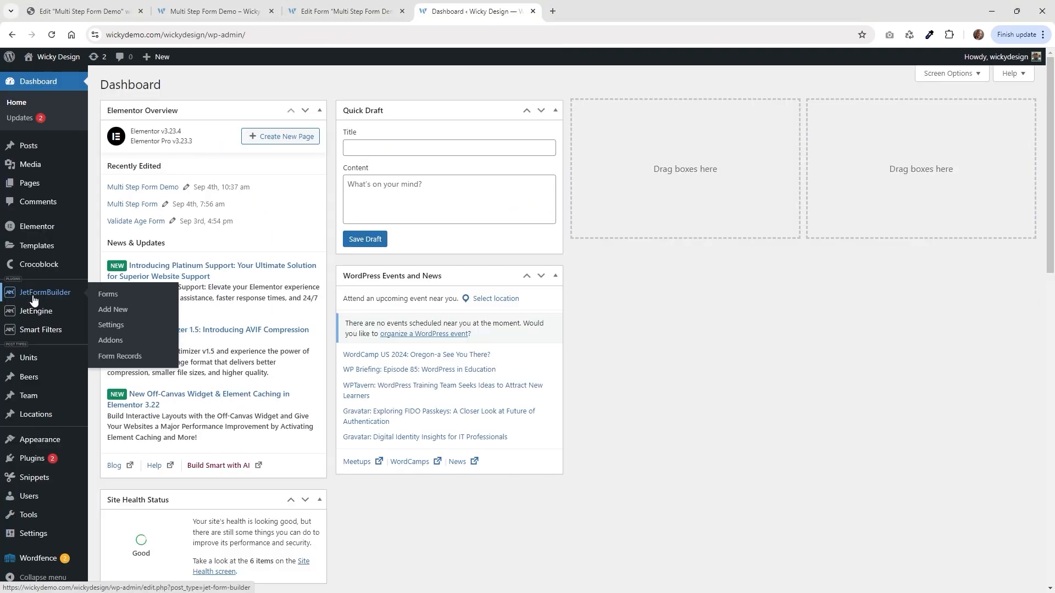
Filter Form Records to Multi Step Form Demo and open its submission record.
left_click(120, 357)
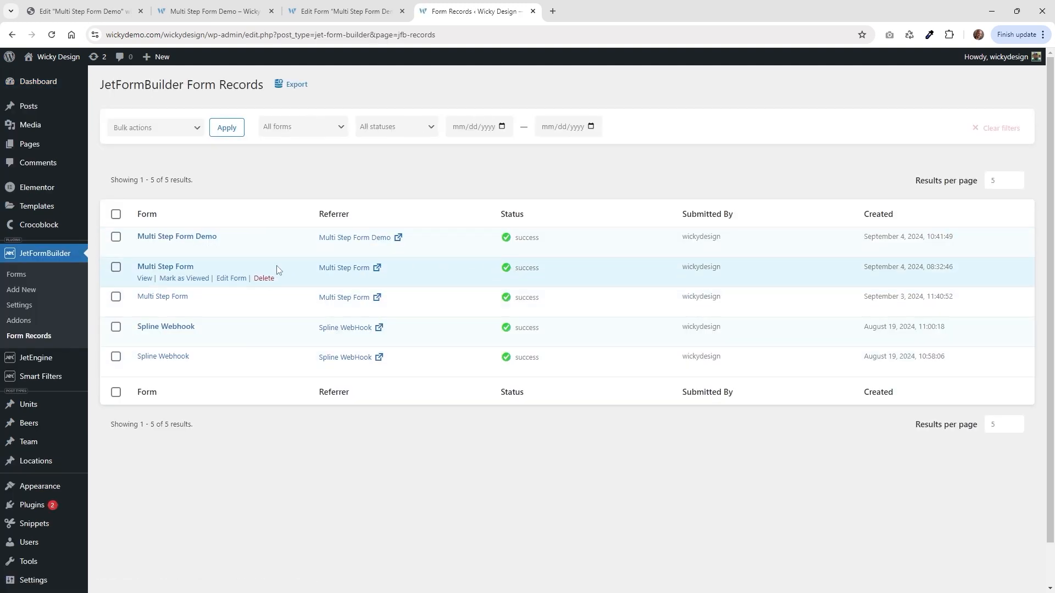
left_click(323, 132)
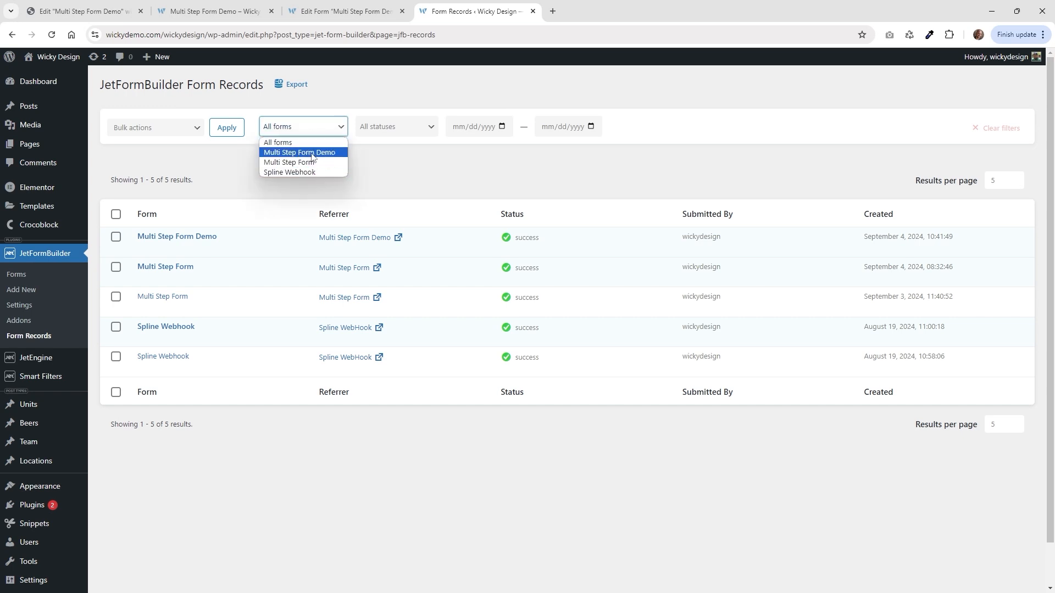
left_click(312, 153)
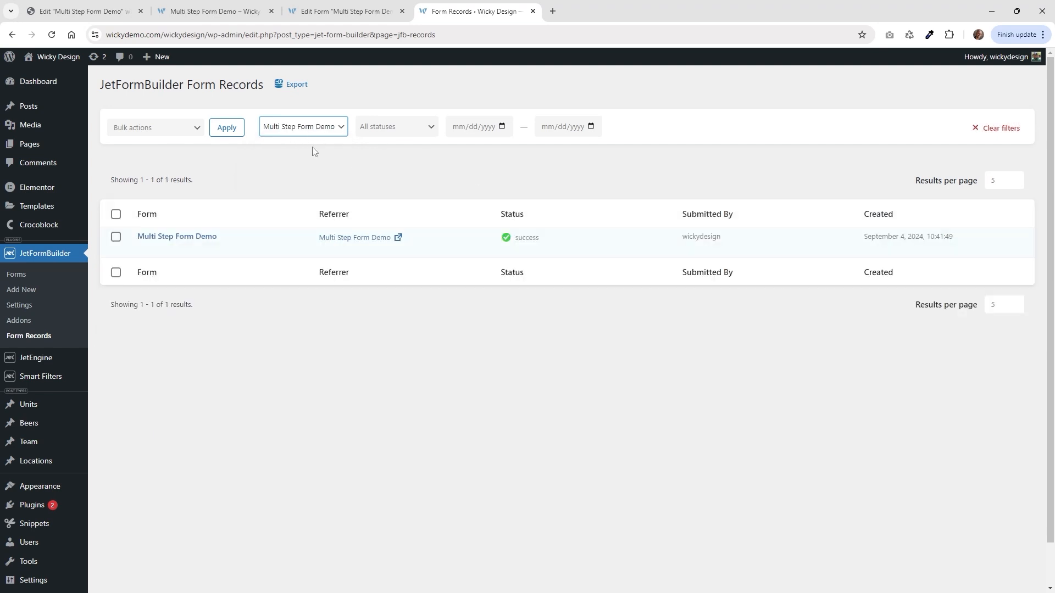
left_click(175, 237)
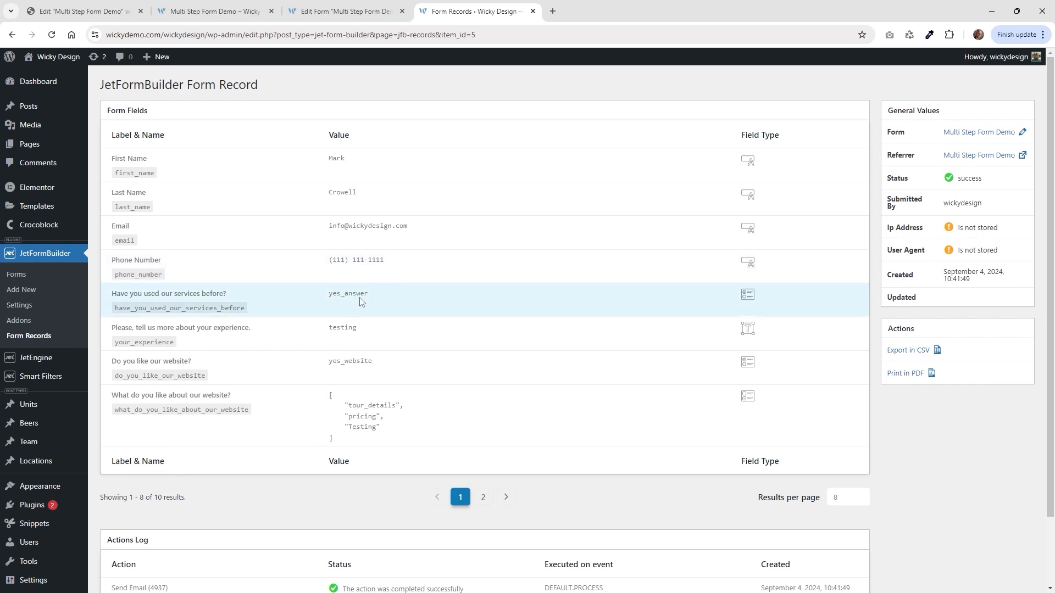
Review both pages of the record's fields and highlight the custom Testing answer.
scroll(379, 340, "down", 2)
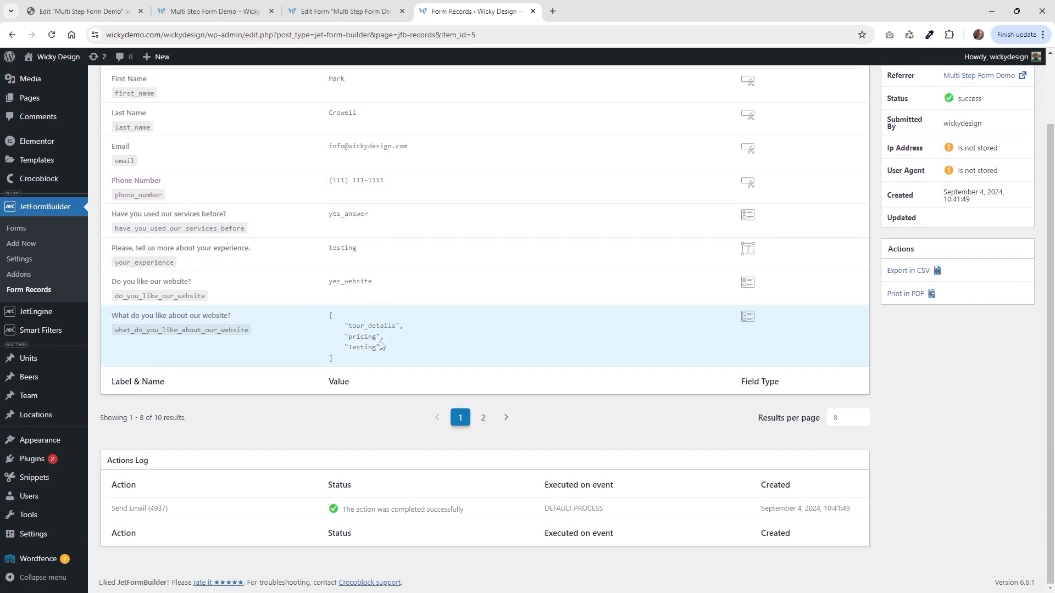
left_click(483, 419)
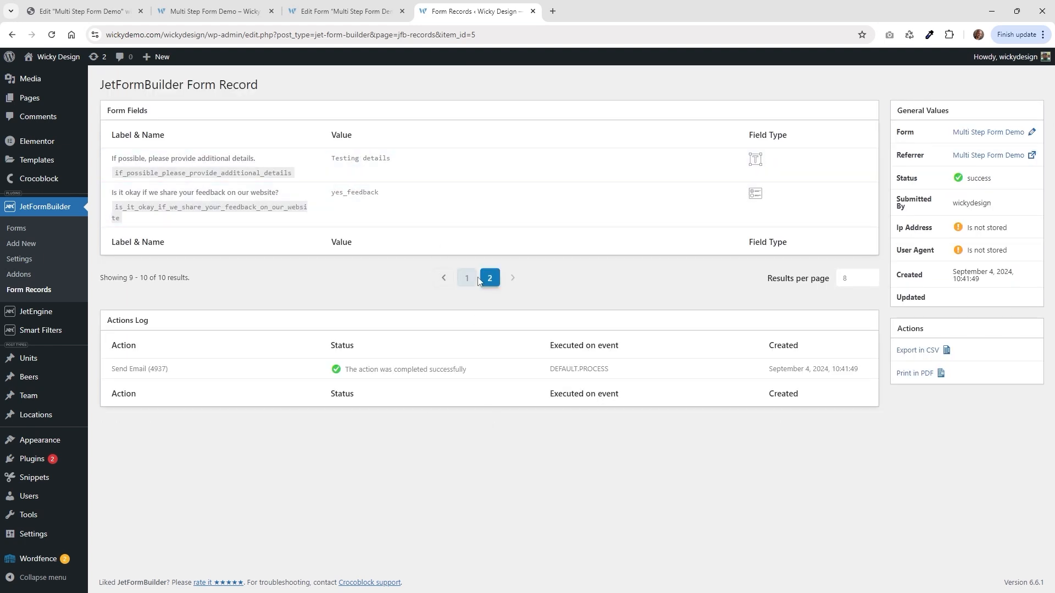
left_click(467, 278)
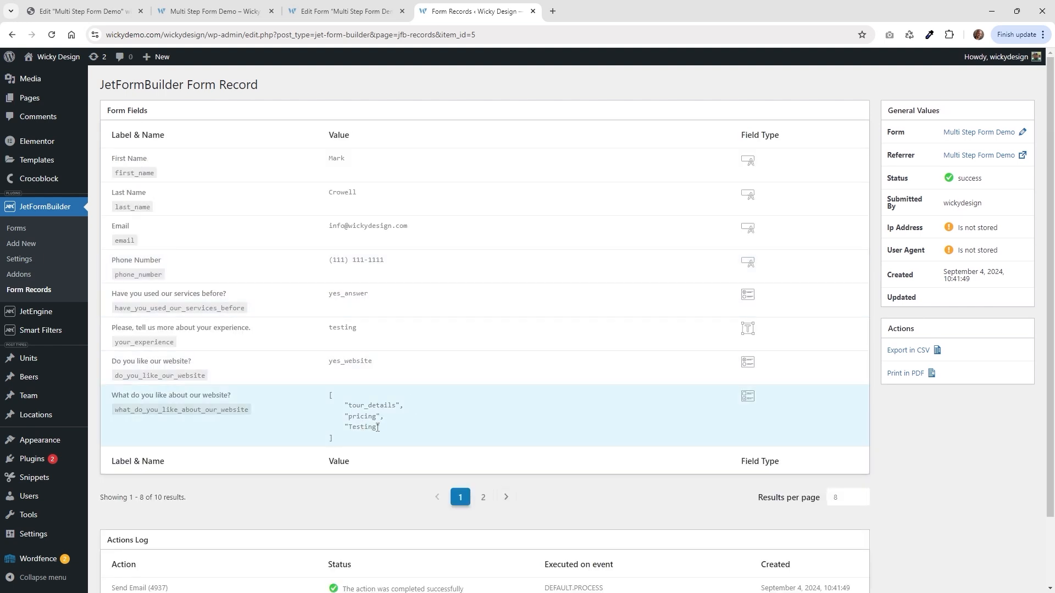
left_click_drag(377, 428, 353, 430)
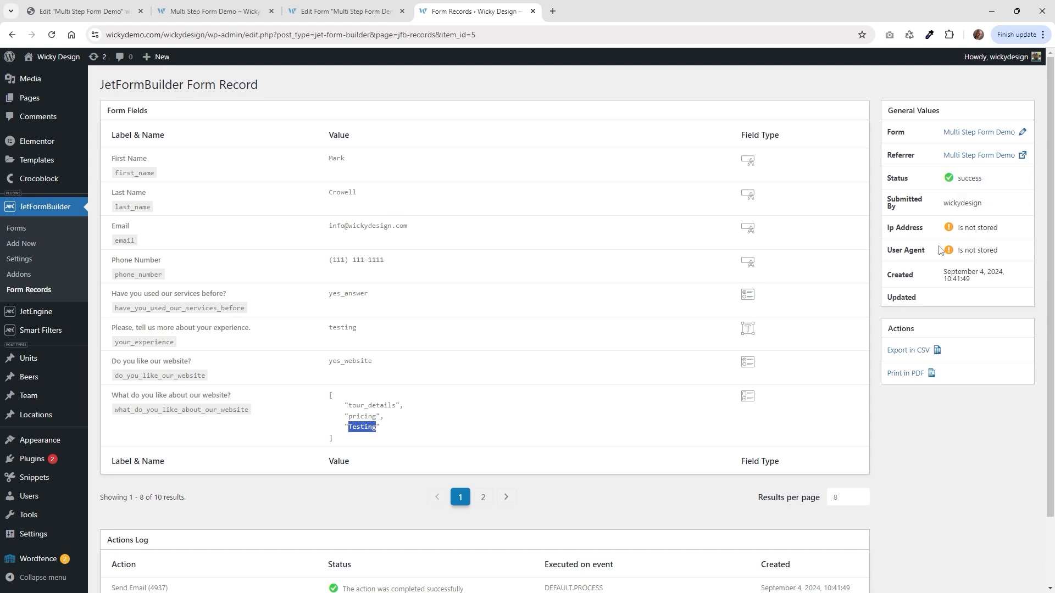
scroll(773, 282, "down", 2)
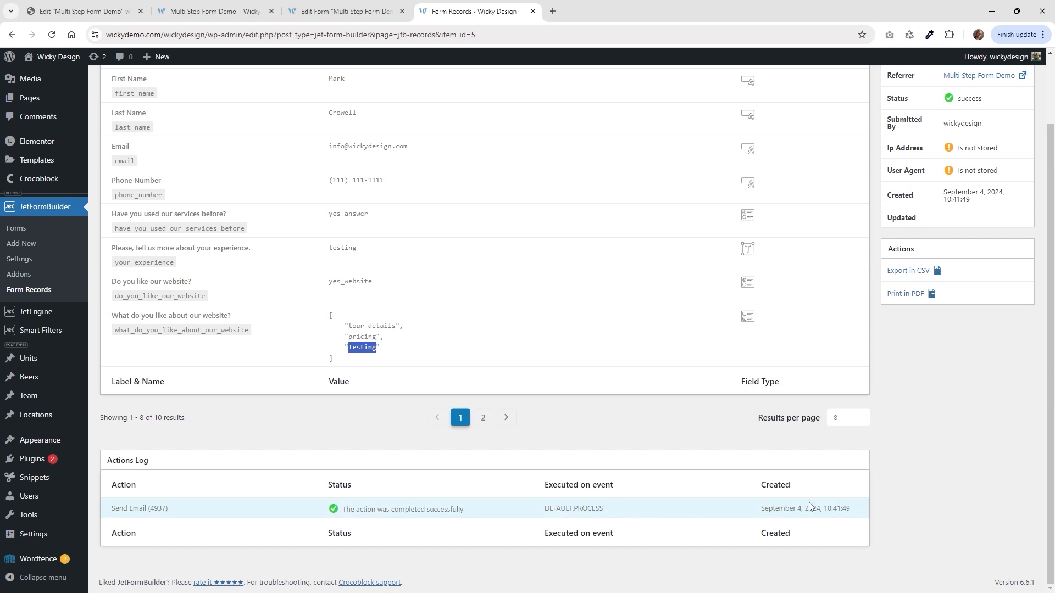
scroll(446, 465, "up", 3)
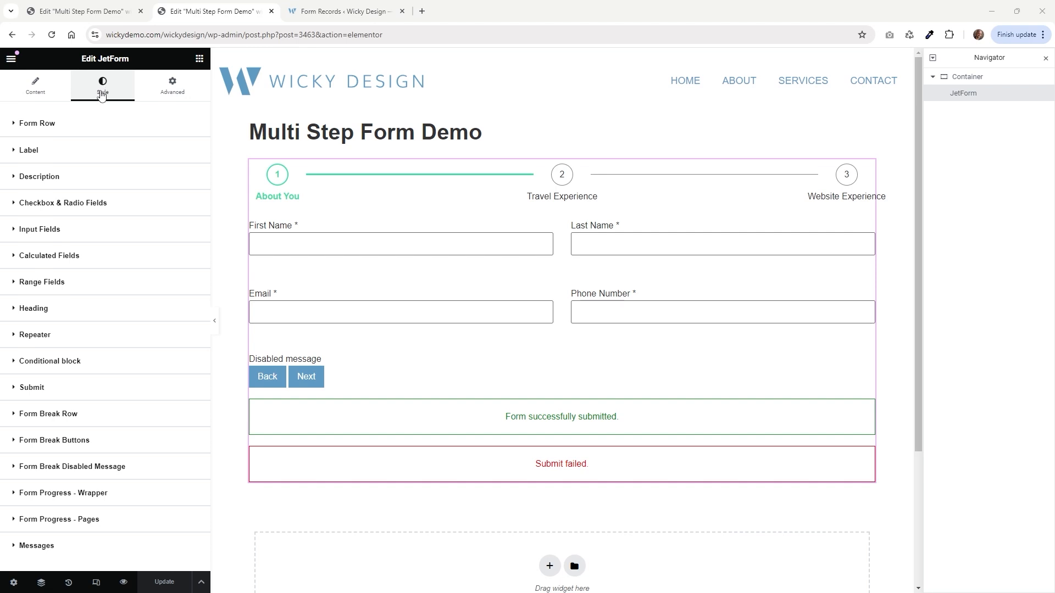
In Form Progress - Pages, set Separator Height to 8 px and Separator Color to global Primary.
left_click(91, 519)
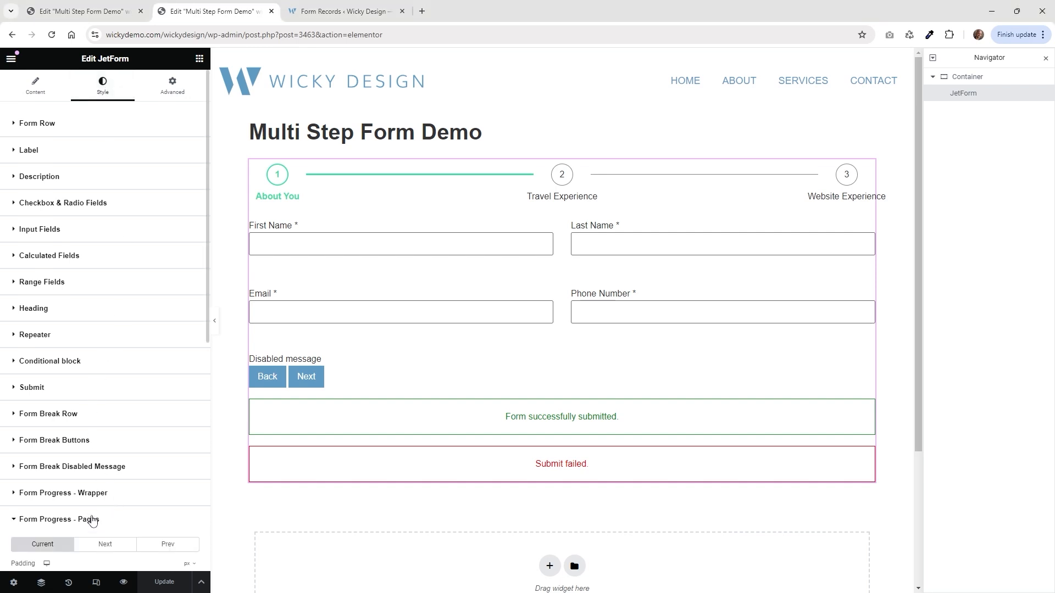
scroll(88, 481, "down", 3)
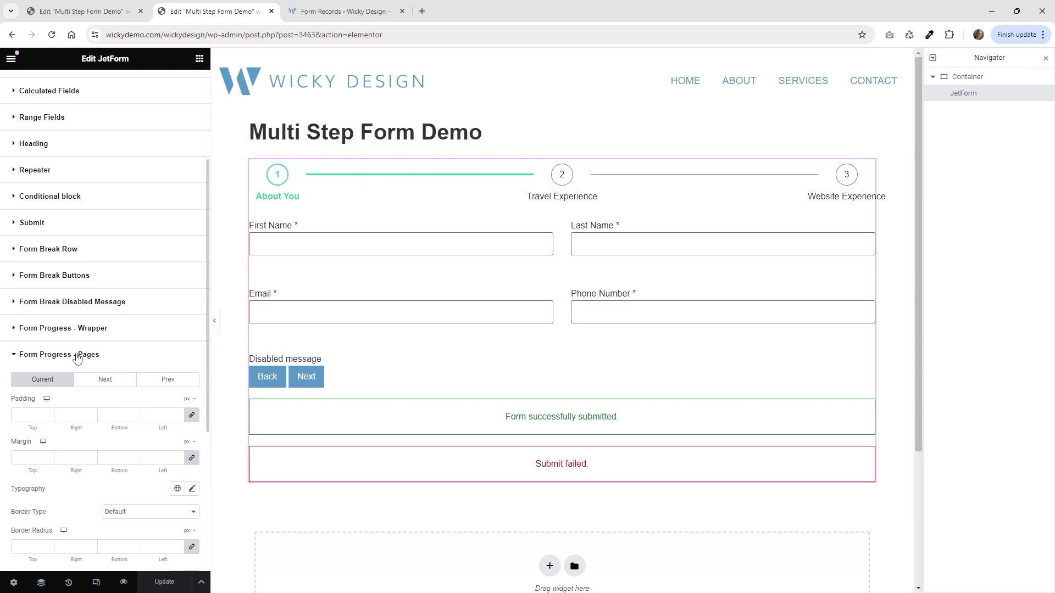
scroll(106, 363, "down", 3)
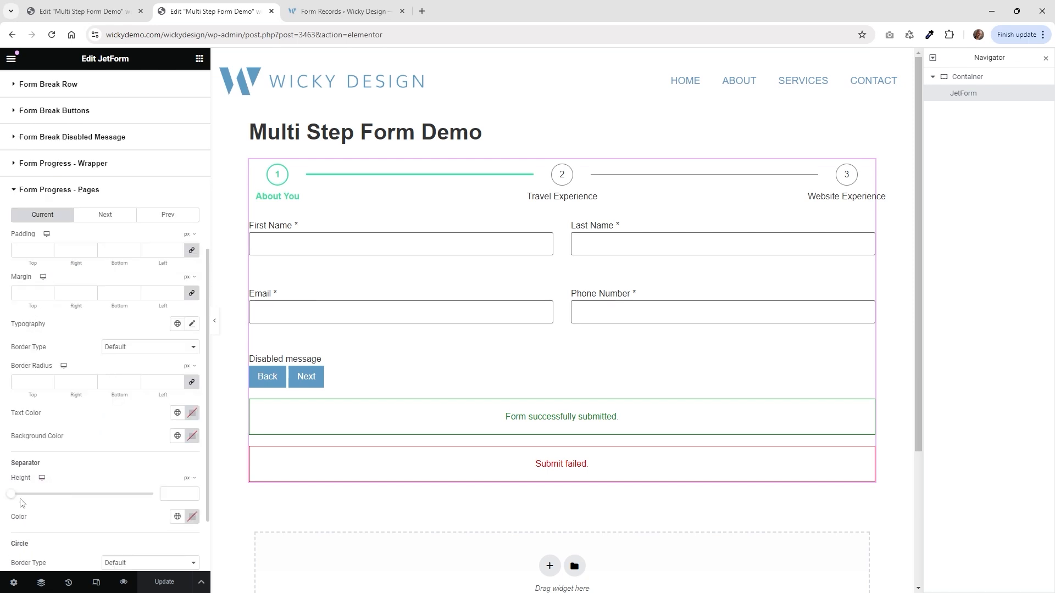
left_click_drag(11, 495, 18, 498)
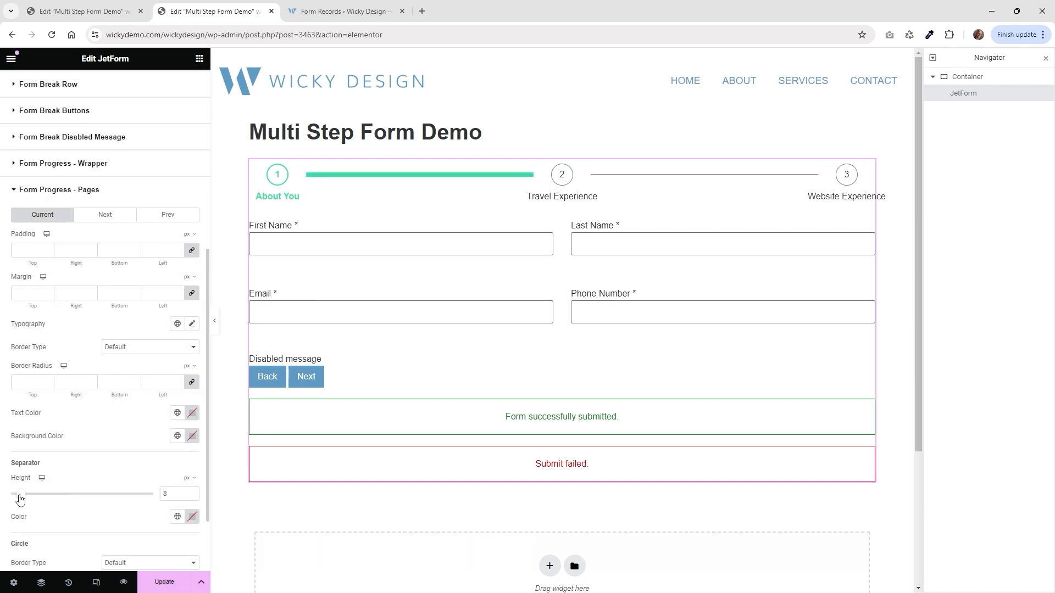
left_click(192, 516)
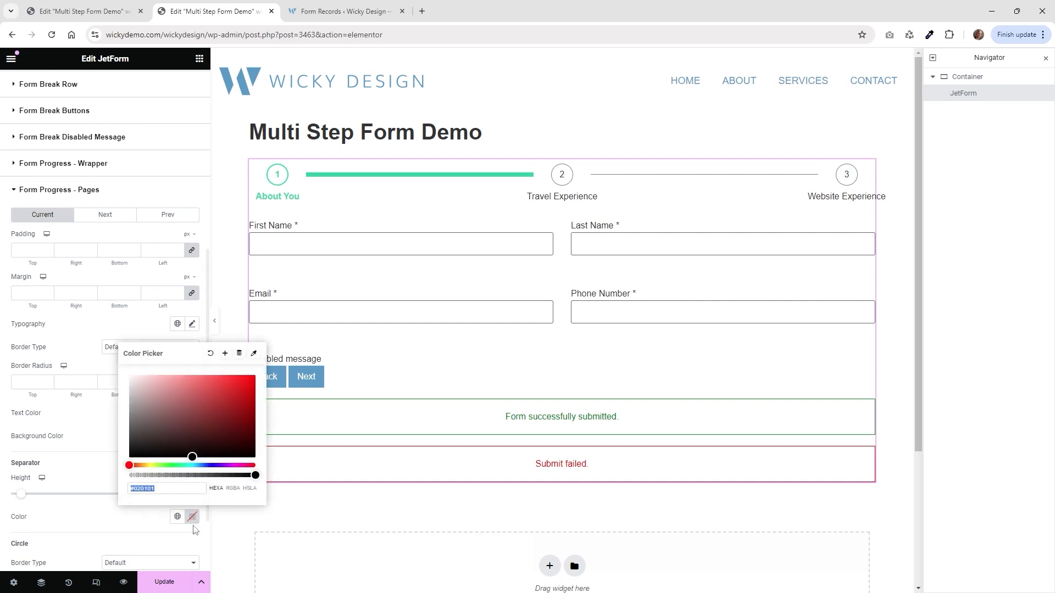
left_click(177, 516)
left_click(91, 392)
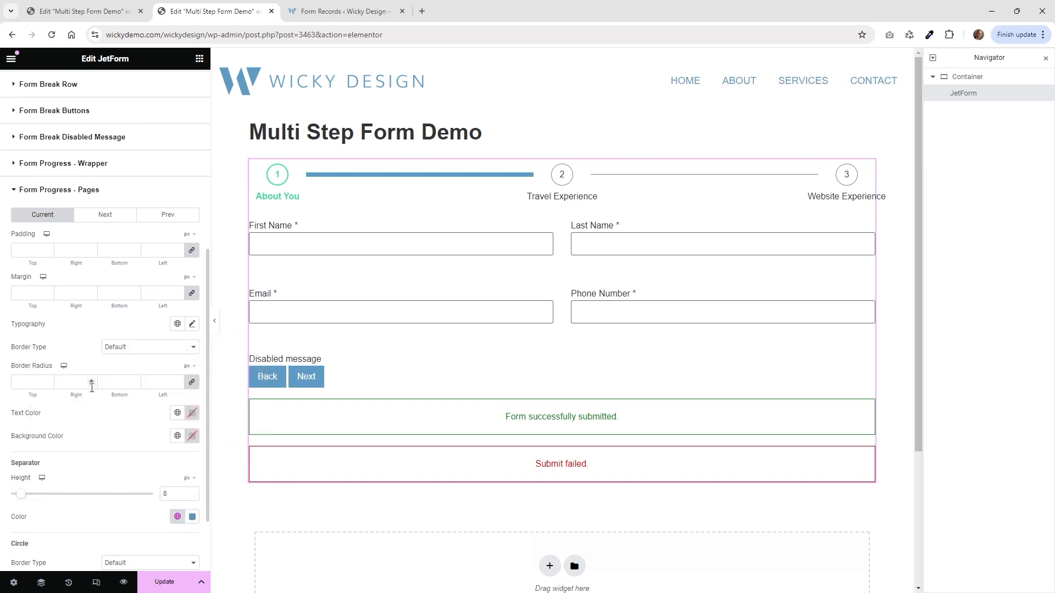
Collapse the progress styling section, then briefly expand and close the description styling section.
scroll(76, 391, "up", 1)
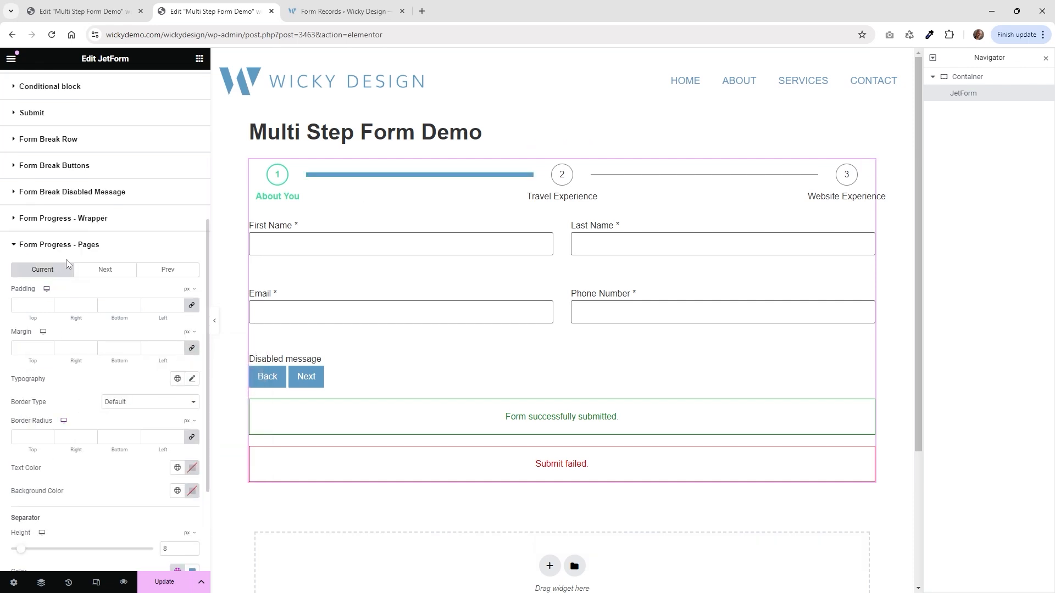
left_click(72, 245)
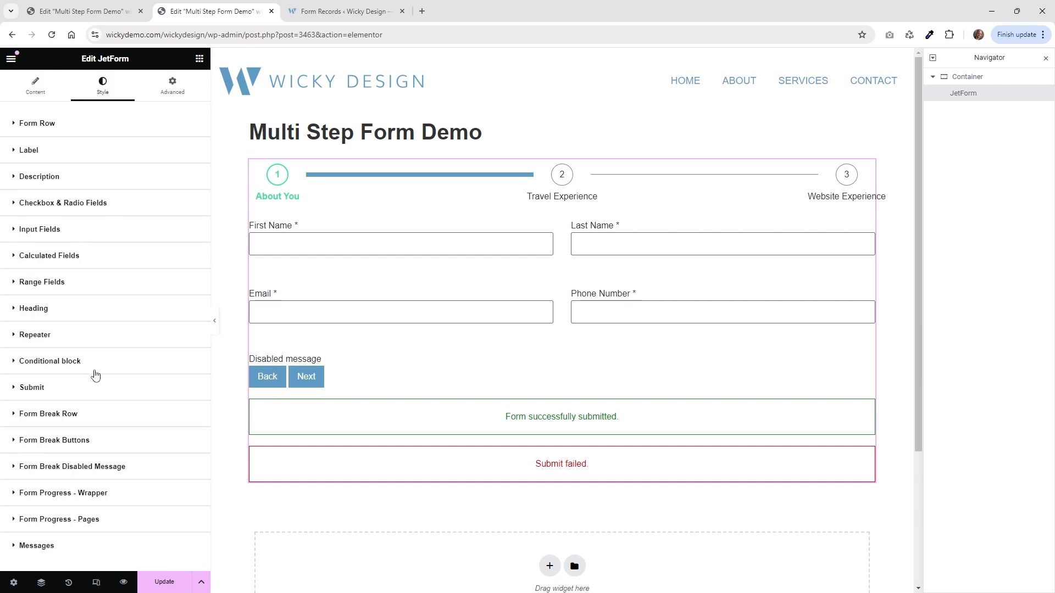
left_click(88, 184)
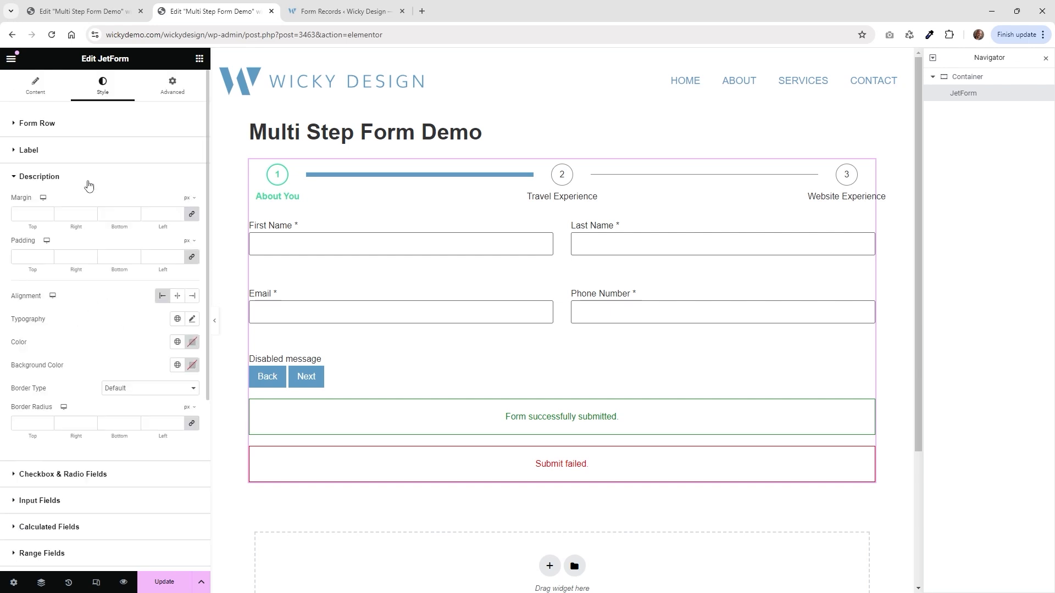
left_click(88, 181)
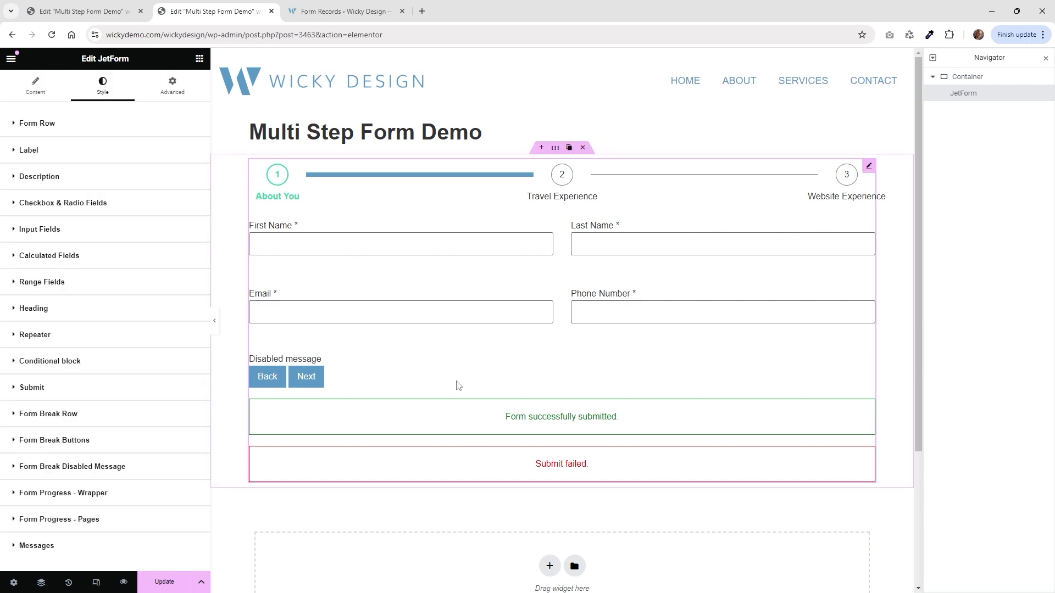